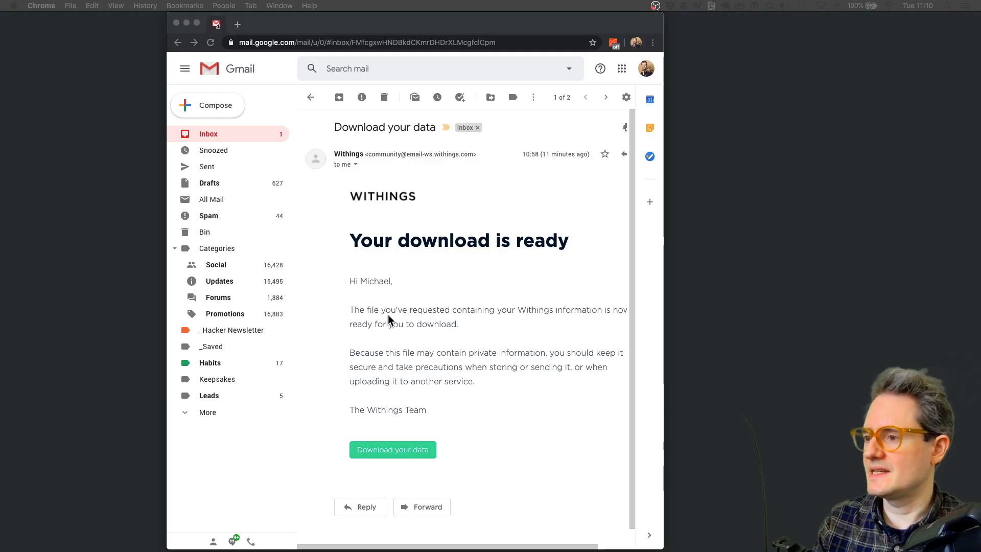
- Download the Withings data export as CSV and unzip it into Downloads
{"action": "left_click", "coordinate": [407, 448]}
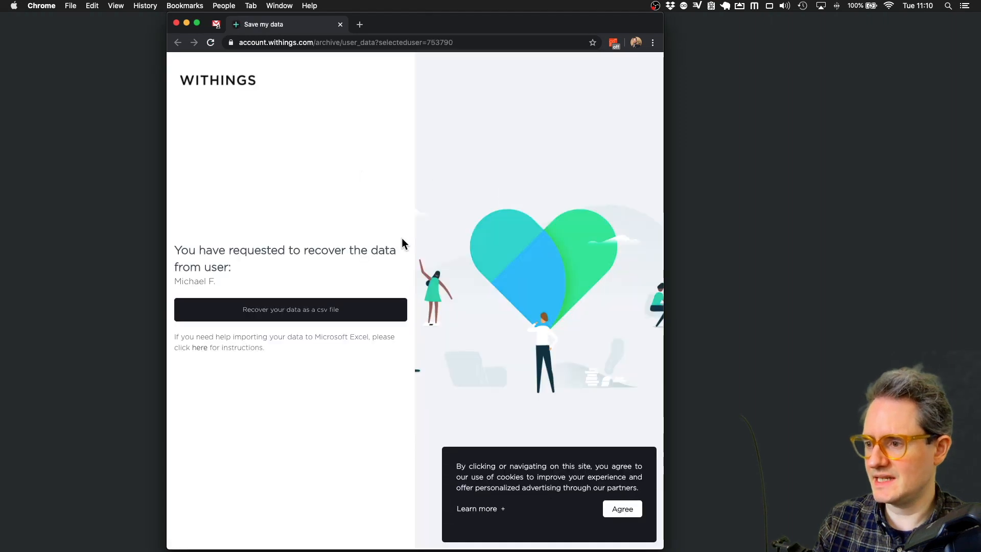
{"action": "left_click", "coordinate": [286, 316]}
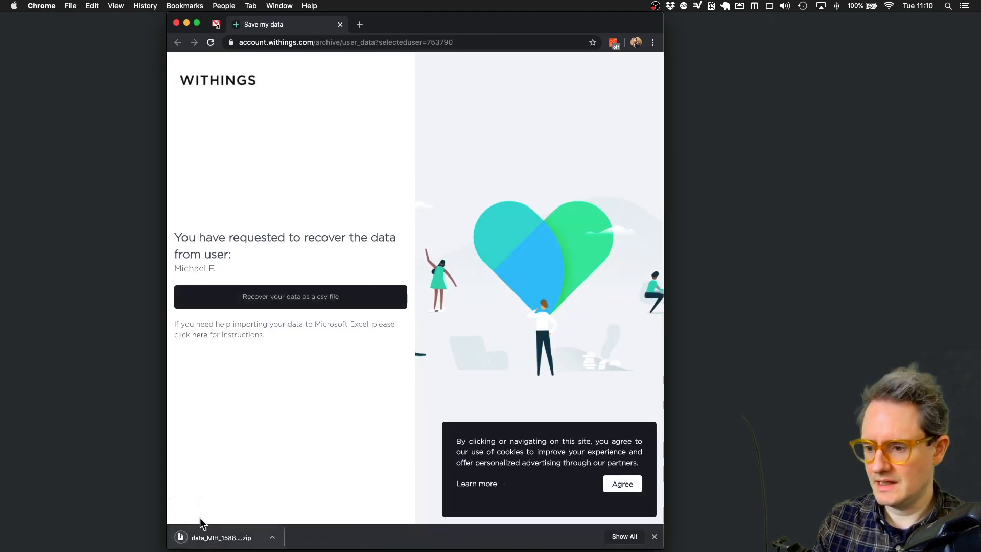
{"action": "left_click", "coordinate": [236, 541]}
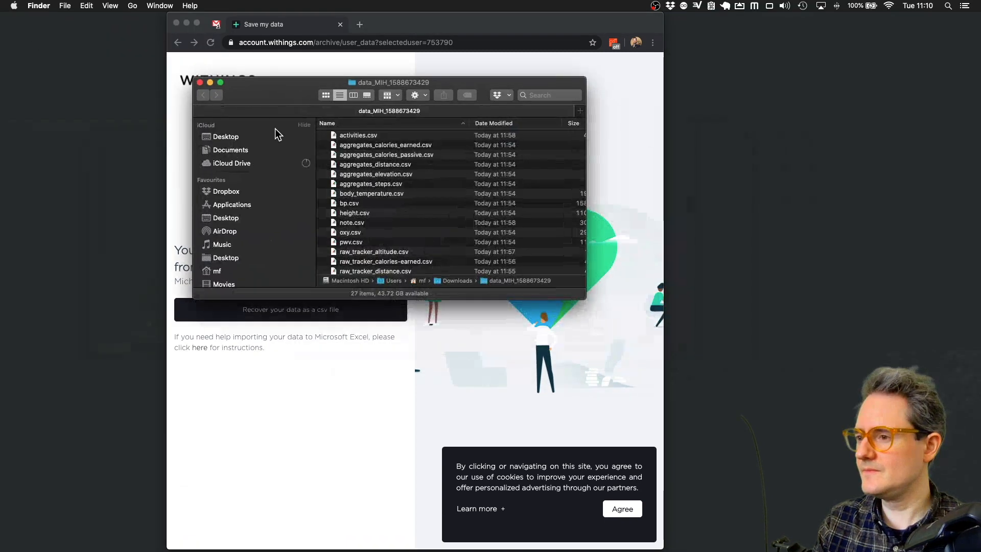
- Enlarge the export folder window and show its CSV files as a detailed list
{"action": "left_click", "coordinate": [326, 95]}
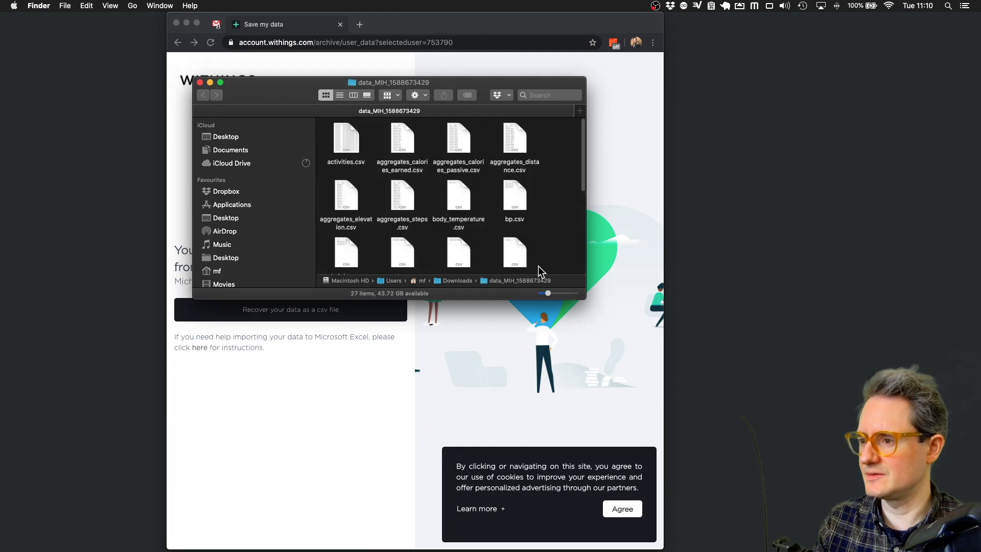
{"action": "left_click_drag", "start_coordinate": [584, 298], "coordinate": [755, 432]}
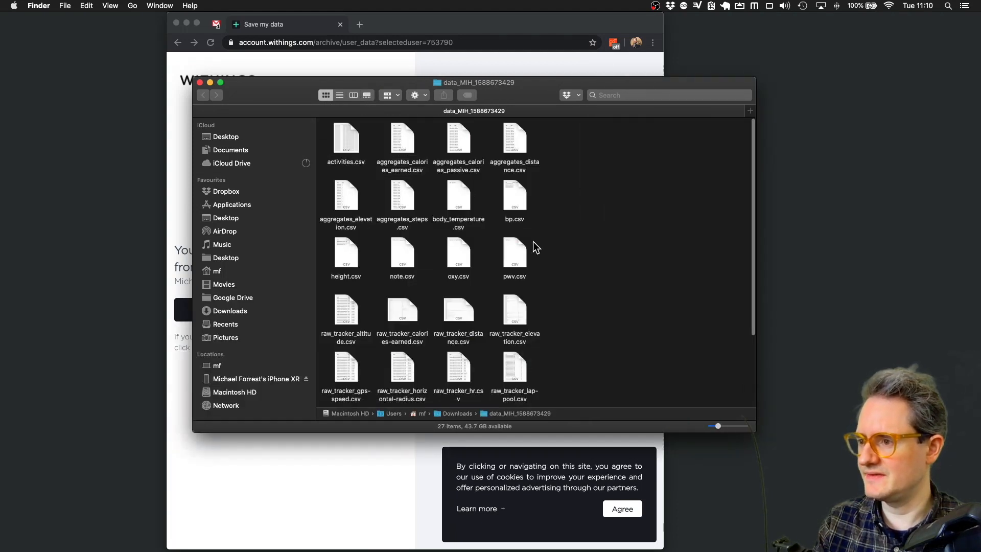
{"action": "left_click", "coordinate": [353, 95]}
{"action": "left_click", "coordinate": [340, 95]}
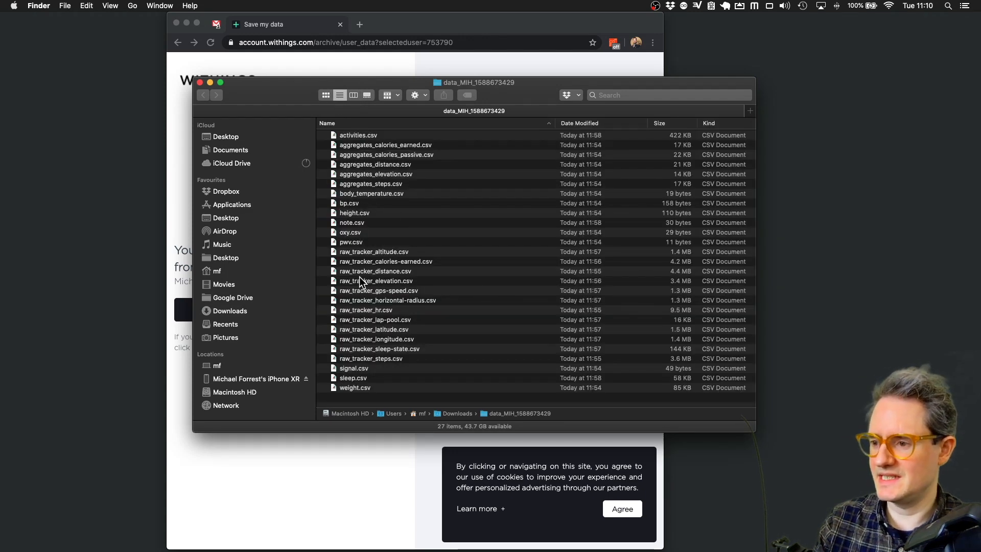
- Preview sleep.csv, then move Finder aside and bring Chrome back to the front
{"action": "left_click", "coordinate": [361, 382]}
{"action": "key", "text": "space"}
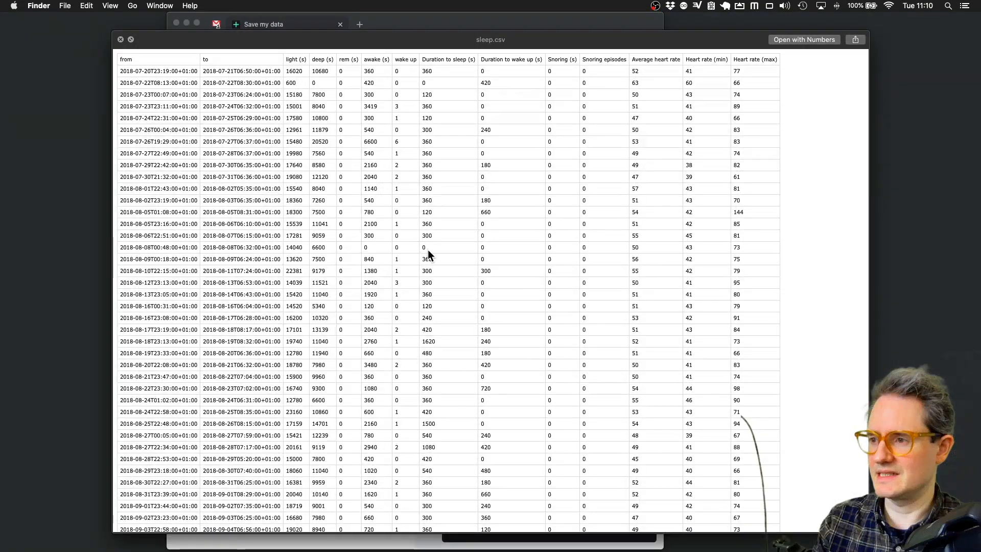
{"action": "key", "text": "space"}
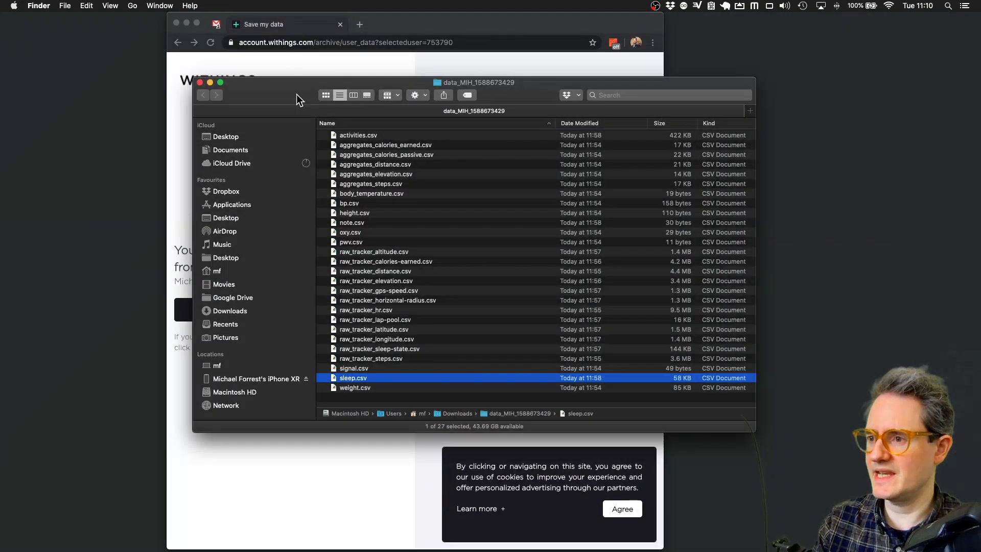
{"action": "left_click_drag", "start_coordinate": [299, 99], "coordinate": [480, 156]}
{"action": "left_click", "coordinate": [286, 21]}
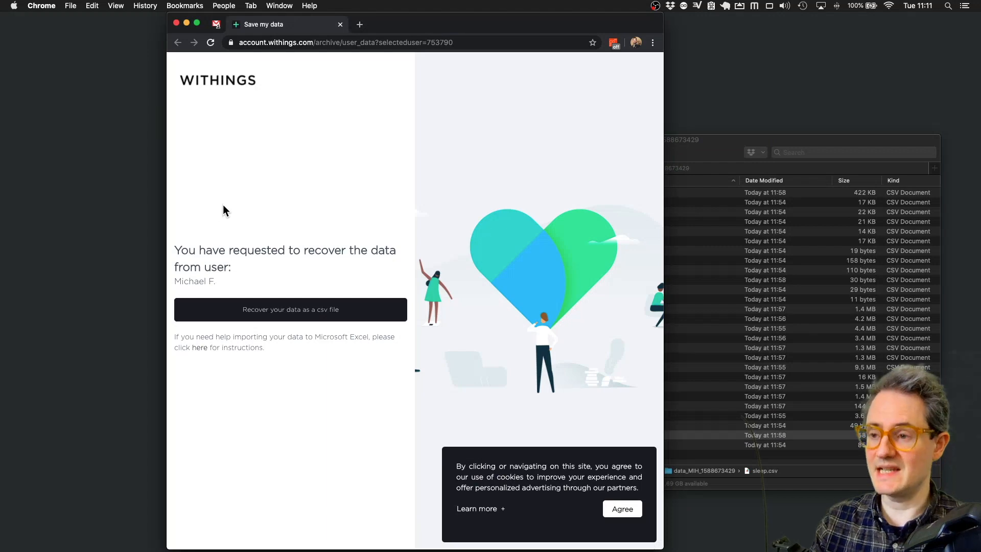
- Open a new, widened browser window and create a blank spreadsheet via sheets.new
{"action": "key", "text": "super+n"}
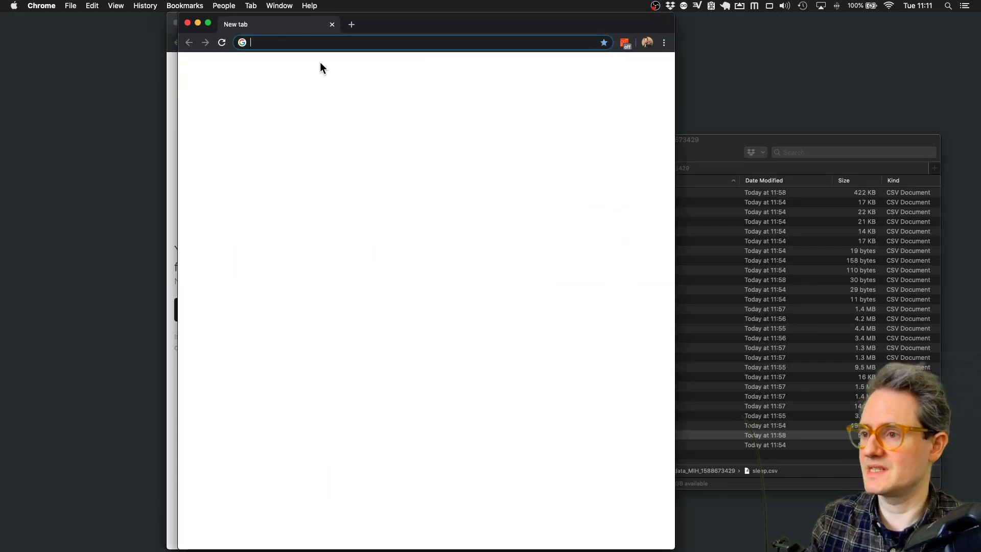
{"action": "left_click_drag", "start_coordinate": [415, 16], "coordinate": [419, 39]}
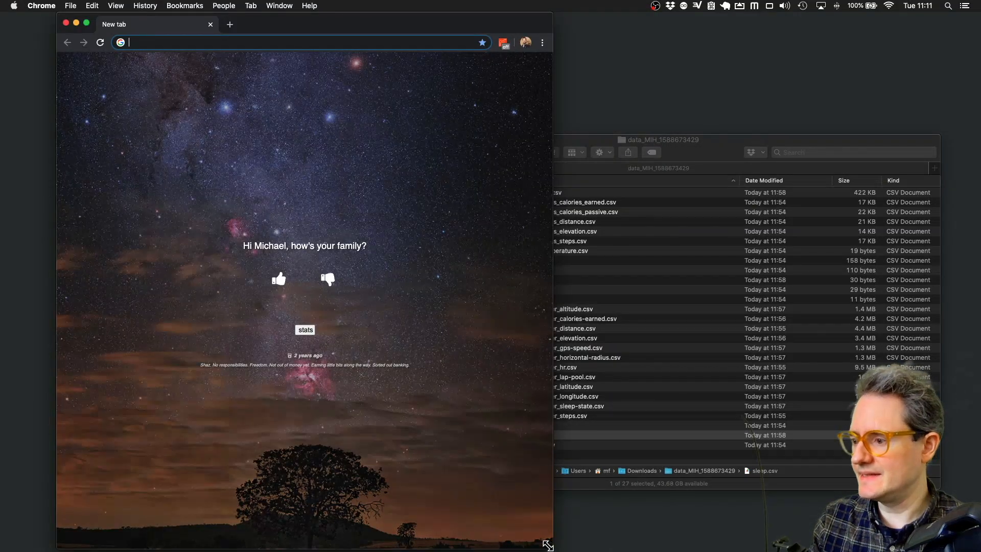
{"action": "left_click_drag", "start_coordinate": [548, 545], "coordinate": [686, 540]}
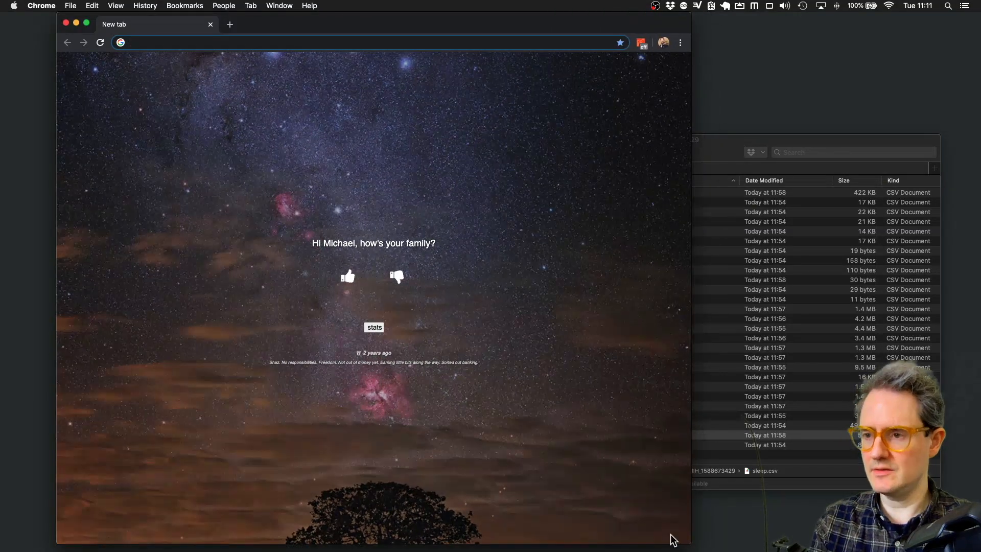
{"action": "key", "text": "Return"}
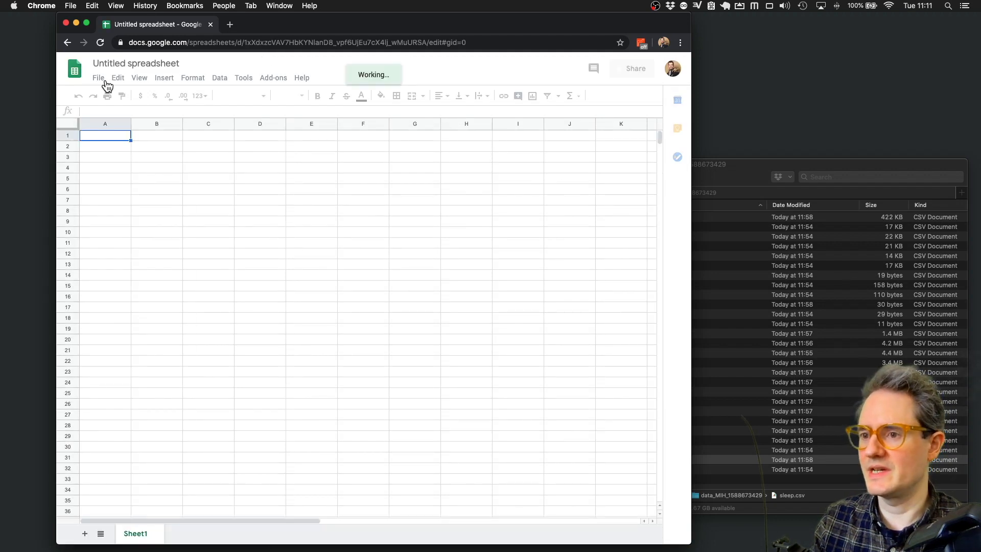
- Import sleep.csv into the spreadsheet by uploading it from the Finder folder
{"action": "left_click", "coordinate": [107, 83]}
{"action": "left_click", "coordinate": [135, 154]}
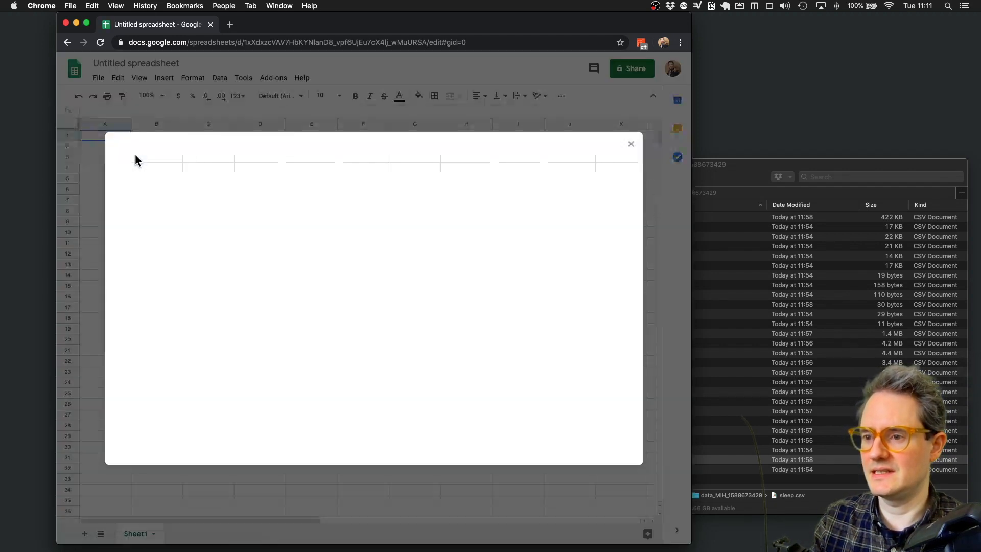
{"action": "left_click", "coordinate": [293, 174]}
{"action": "left_click", "coordinate": [823, 167]}
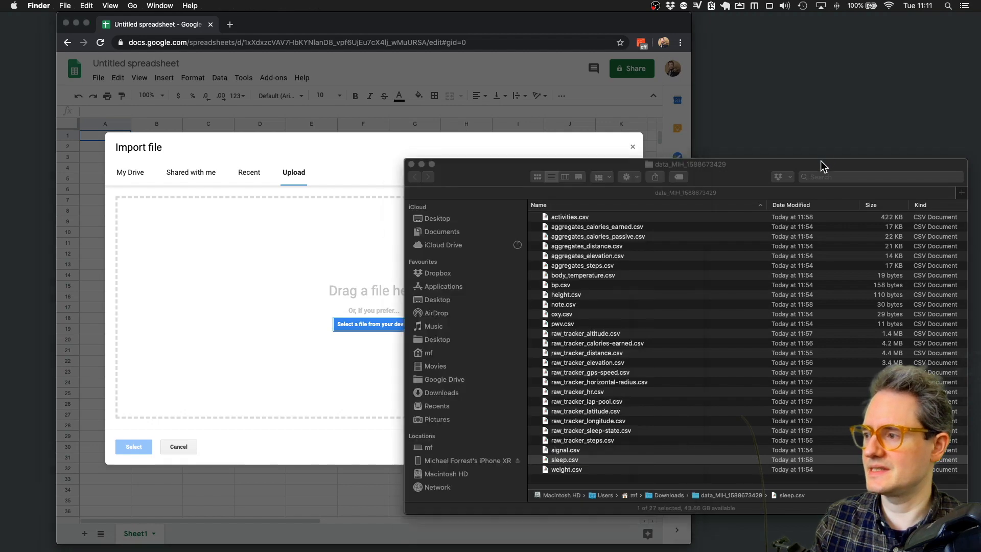
{"action": "left_click_drag", "start_coordinate": [396, 369], "coordinate": [302, 317]}
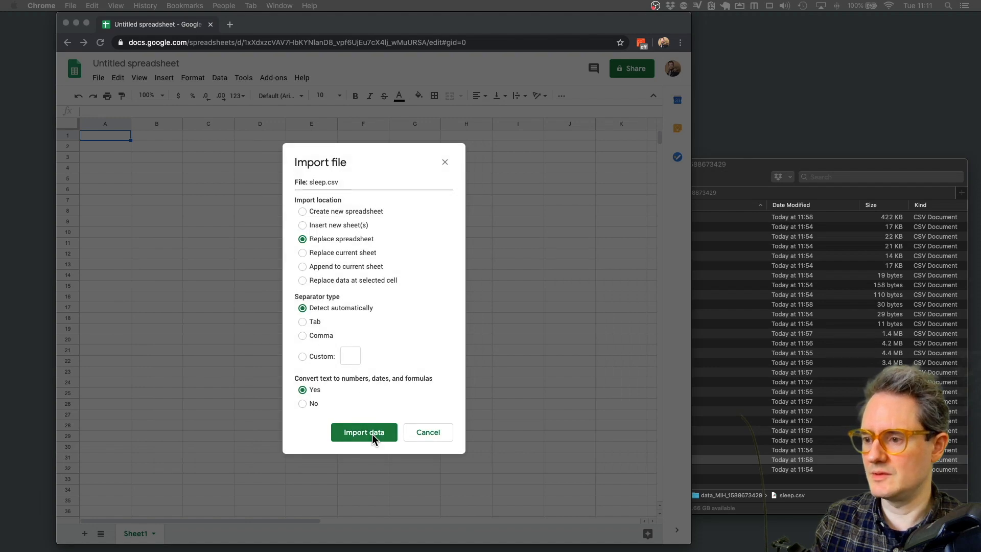
{"action": "left_click", "coordinate": [380, 434]}
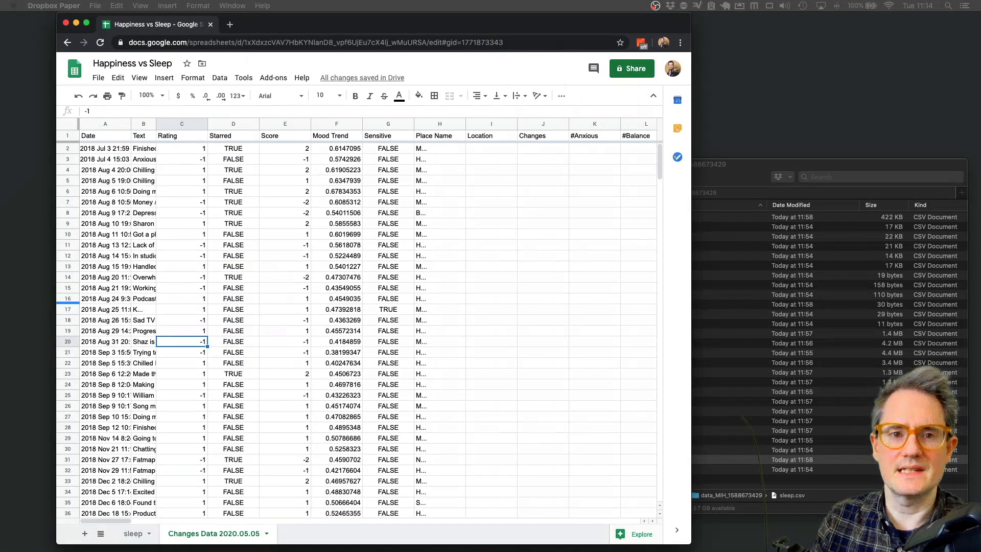
{"action": "left_click_drag", "start_coordinate": [0, 22], "coordinate": [183, 3]}
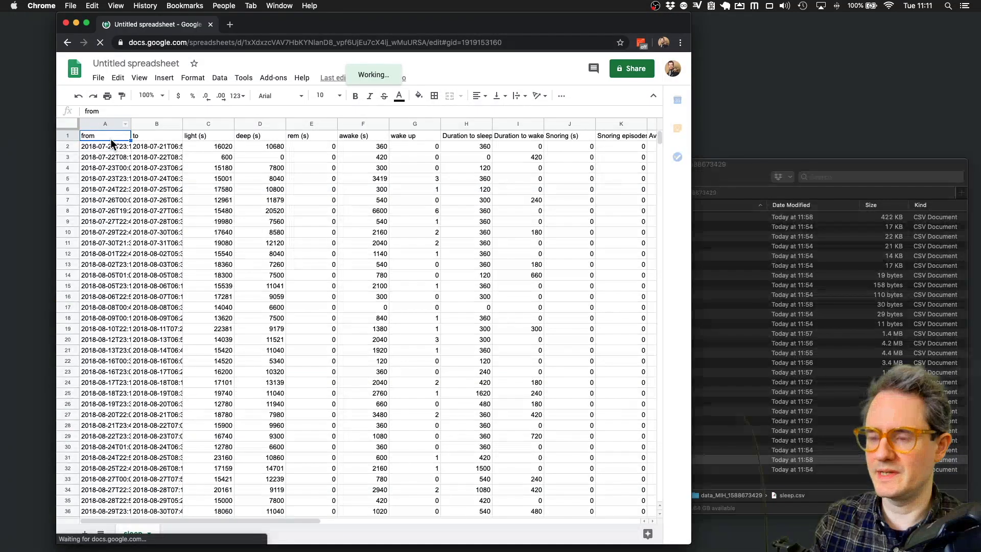
- Auto-fit columns A and B to show the full timestamps
{"action": "left_click_drag", "start_coordinate": [182, 124], "coordinate": [182, 125]}
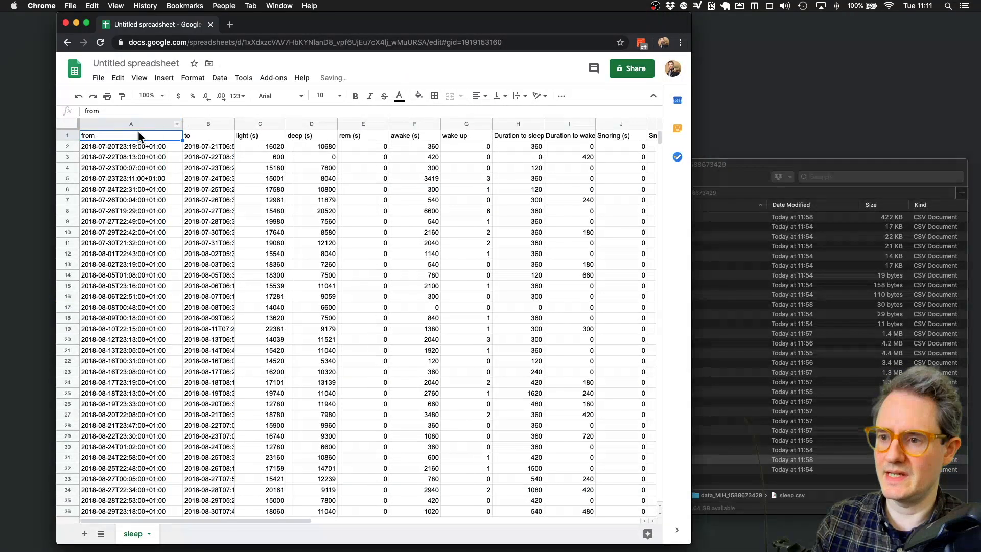
{"action": "double_click", "coordinate": [182, 124]}
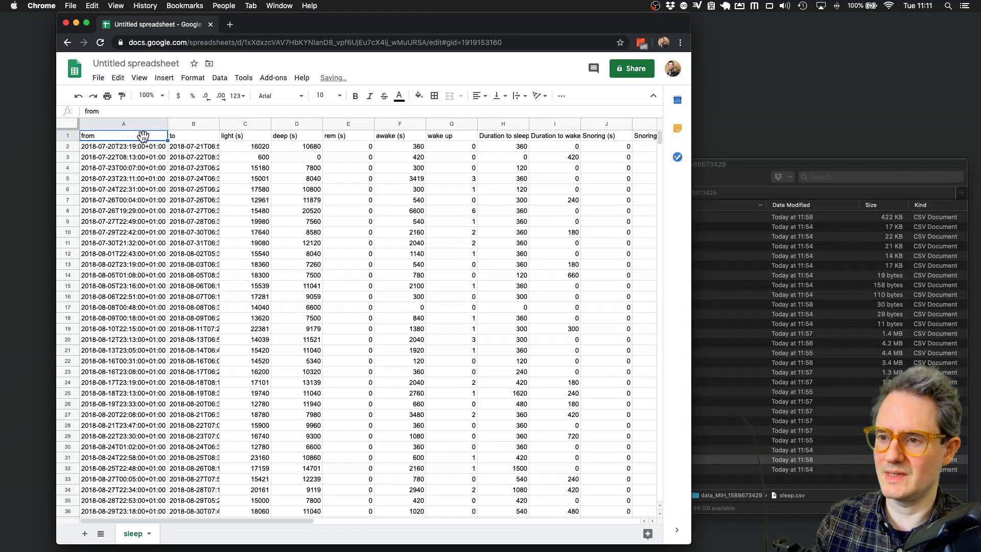
{"action": "double_click", "coordinate": [219, 124]}
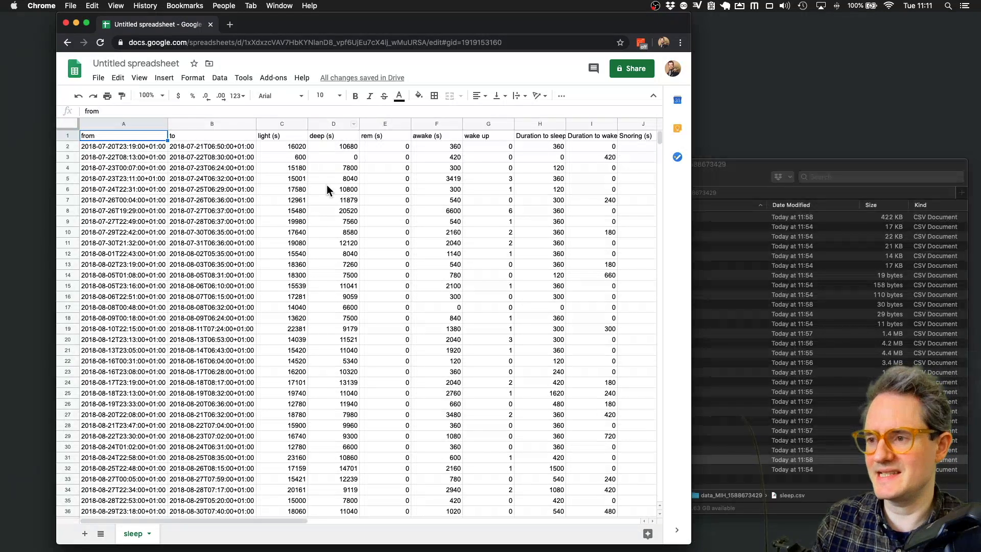
{"action": "scroll", "coordinate": [393, 216], "scroll_direction": "down", "scroll_amount": 5}
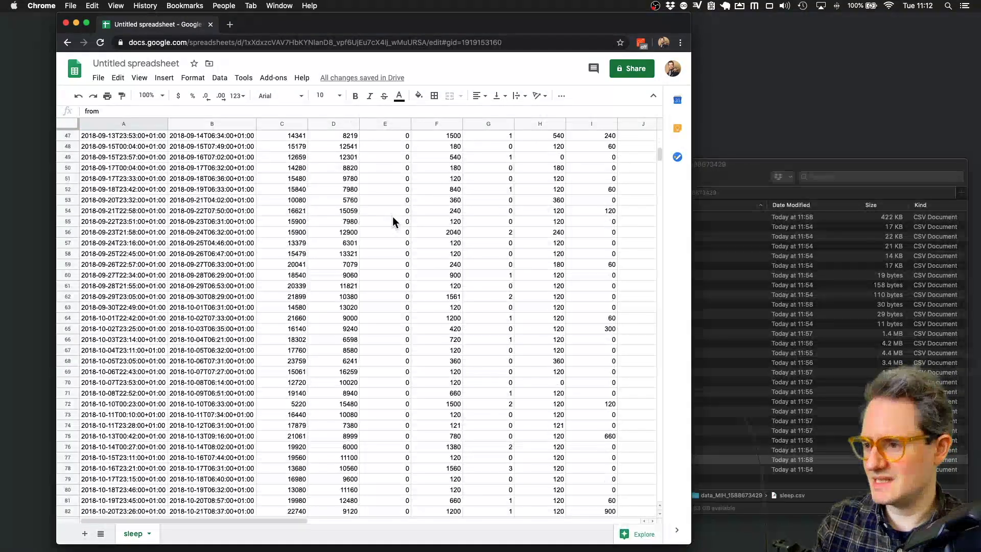
{"action": "scroll", "coordinate": [393, 217], "scroll_direction": "up", "scroll_amount": 5}
- Delete the rem (s) column from the sleep sheet
{"action": "left_click", "coordinate": [378, 124]}
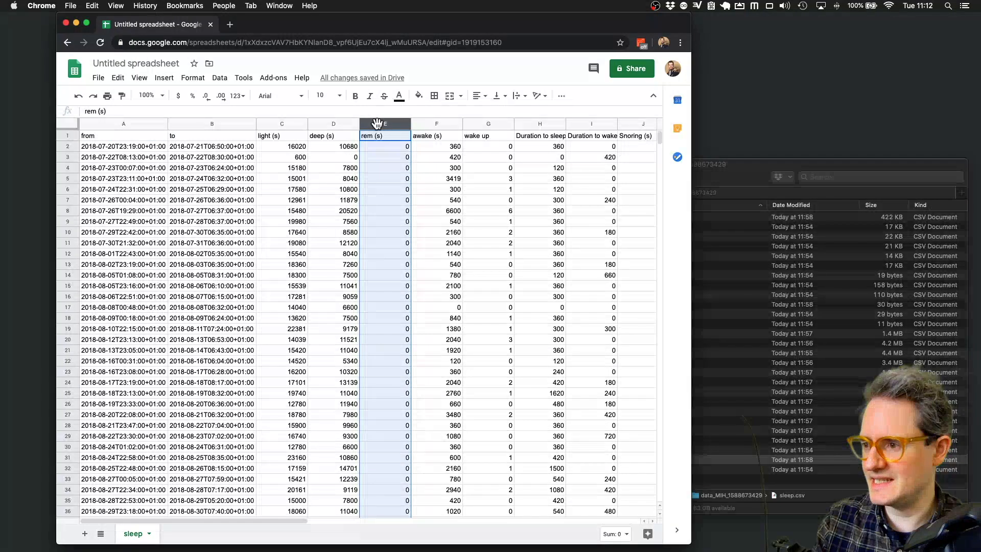
{"action": "right_click", "coordinate": [377, 124]}
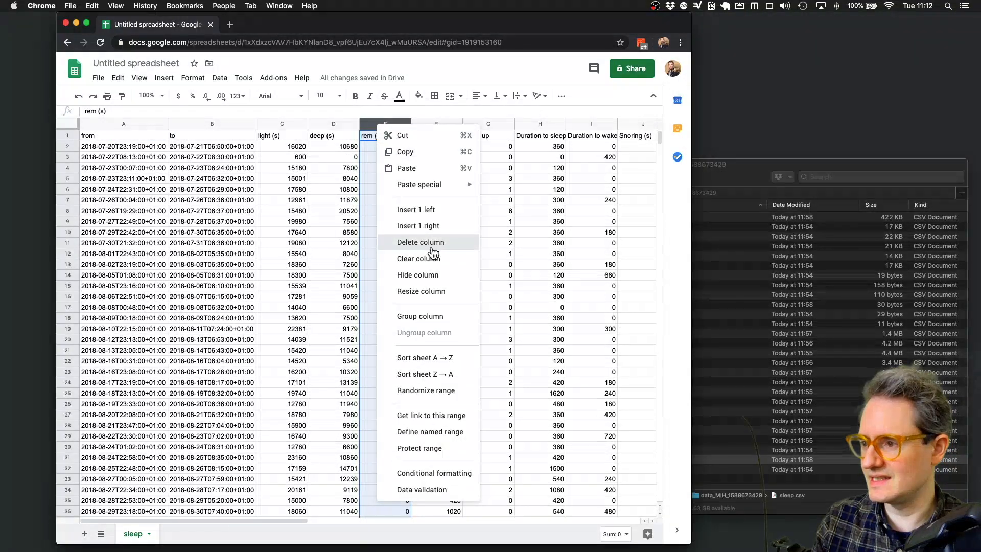
{"action": "left_click", "coordinate": [431, 244]}
{"action": "left_click", "coordinate": [432, 125]}
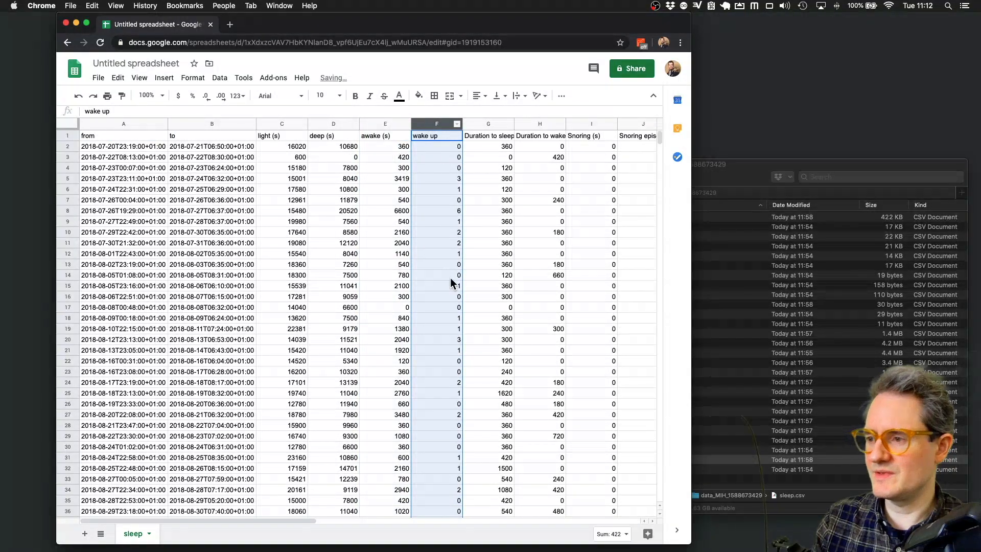
{"action": "left_click", "coordinate": [389, 146]}
{"action": "scroll", "coordinate": [395, 141], "scroll_direction": "right", "scroll_amount": 2}
{"action": "left_click_drag", "start_coordinate": [492, 127], "coordinate": [512, 127]}
{"action": "scroll", "coordinate": [525, 284], "scroll_direction": "down", "scroll_amount": 5}
{"action": "scroll", "coordinate": [526, 284], "scroll_direction": "right", "scroll_amount": 3}
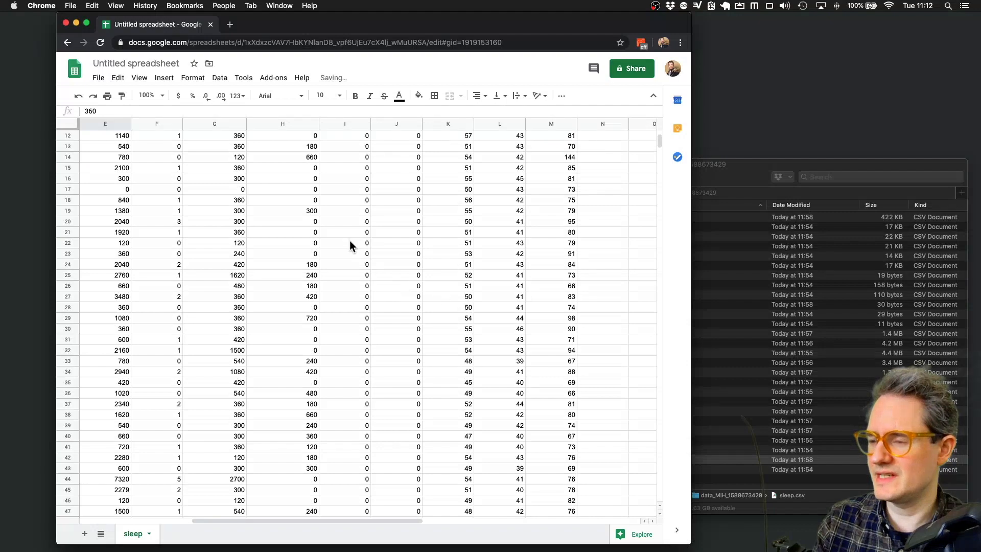
{"action": "scroll", "coordinate": [351, 241], "scroll_direction": "up", "scroll_amount": 5}
{"action": "left_click_drag", "start_coordinate": [64, 128], "coordinate": [65, 142]}
- Delete the Snoring (s) and Snoring episodes columns
{"action": "left_click", "coordinate": [345, 124]}
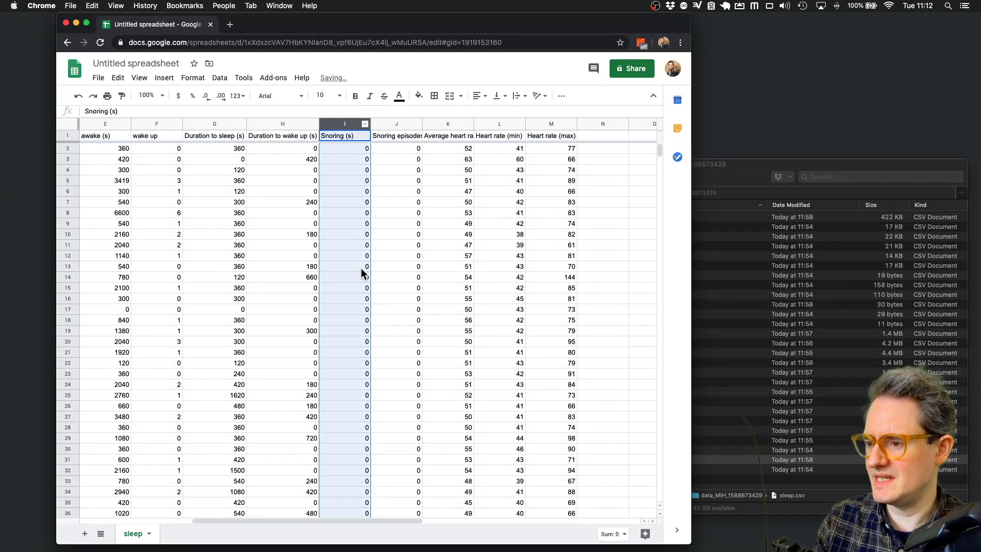
{"action": "scroll", "coordinate": [370, 326], "scroll_direction": "left", "scroll_amount": 4}
{"action": "scroll", "coordinate": [378, 331], "scroll_direction": "right", "scroll_amount": 2}
{"action": "scroll", "coordinate": [379, 329], "scroll_direction": "right", "scroll_amount": 3}
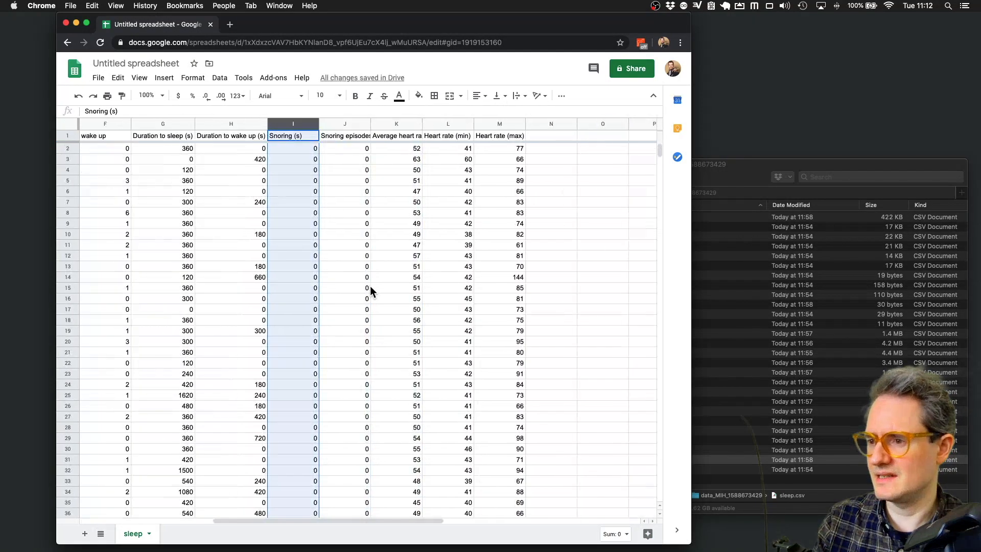
{"action": "right_click", "coordinate": [292, 127]}
{"action": "left_click", "coordinate": [338, 248]}
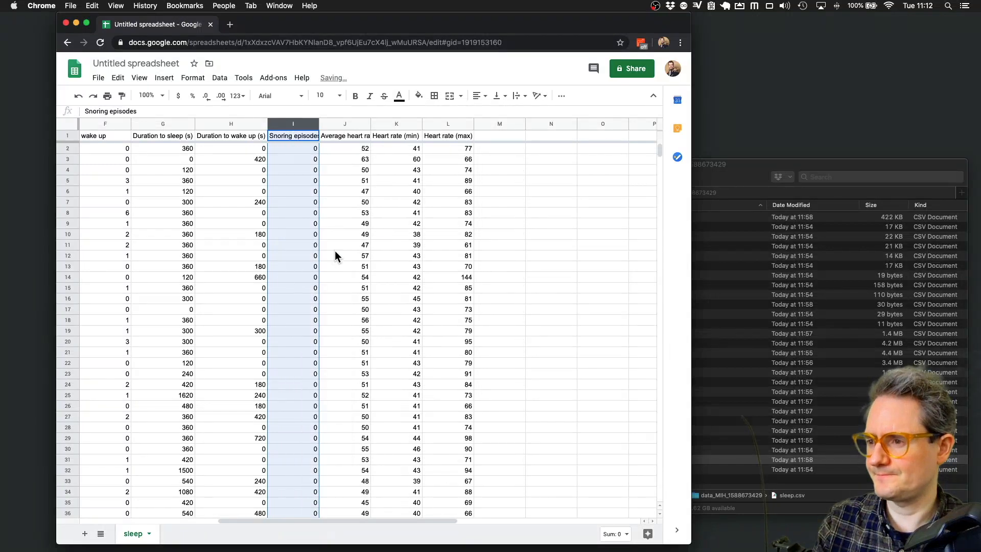
{"action": "left_click", "coordinate": [351, 122]}
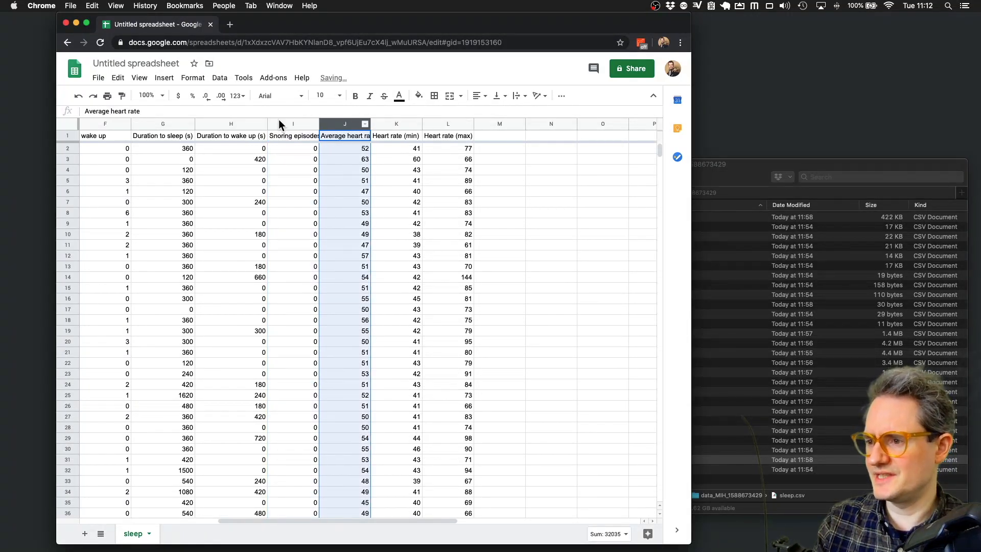
{"action": "right_click", "coordinate": [289, 126]}
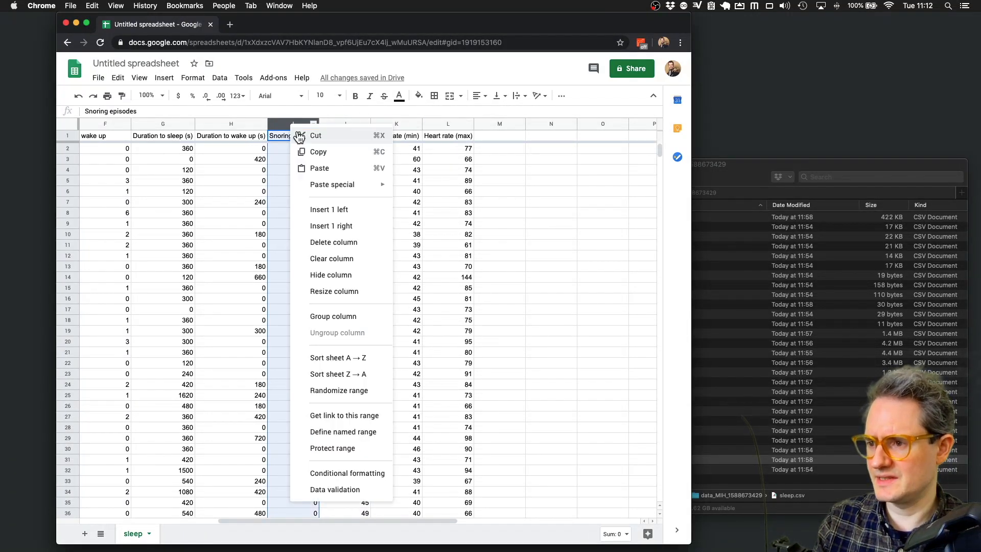
{"action": "left_click", "coordinate": [356, 239]}
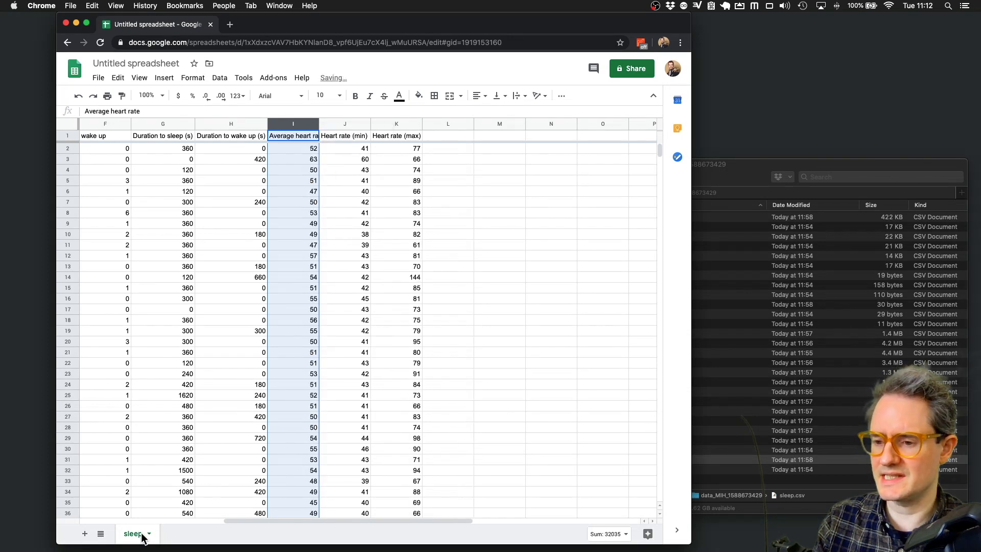
- Rename the spreadsheet to 'Happiness vs Sleep'
{"action": "left_click", "coordinate": [128, 63]}
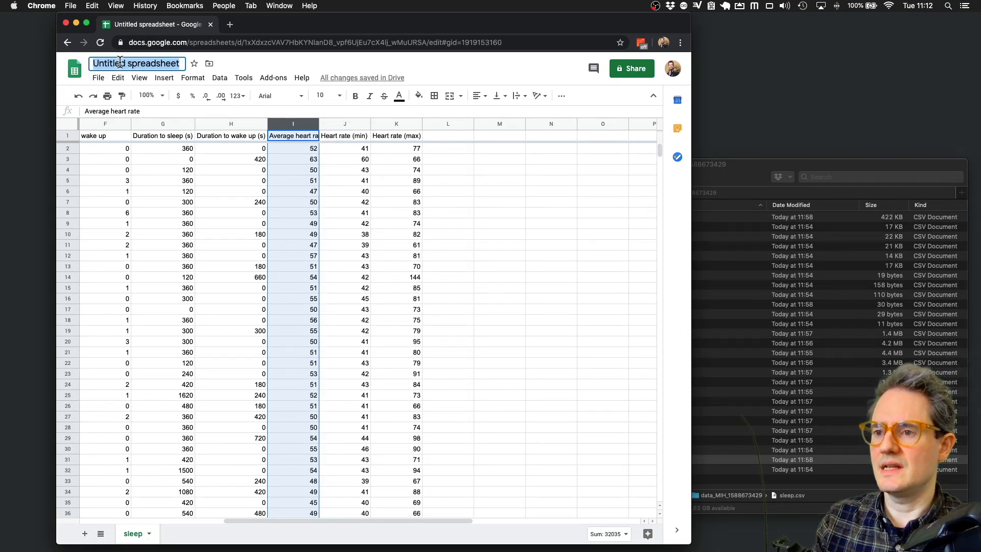
{"action": "type", "text": "Hpapin"}
{"action": "key", "text": "BackSpace"}
{"action": "key", "text": "BackSpace"}
{"action": "key", "text": "BackSpace"}
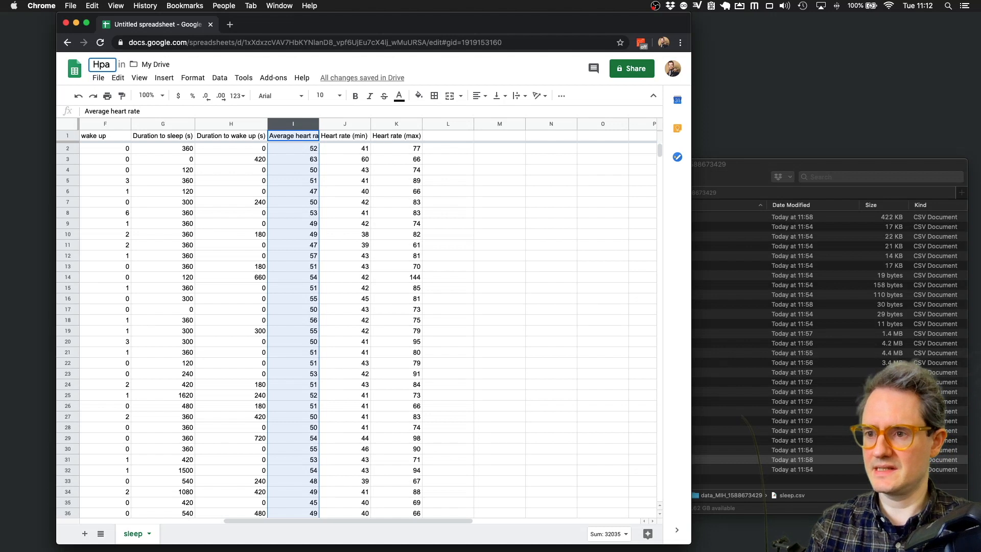
{"action": "type", "text": "ppiness vs Sleep"}
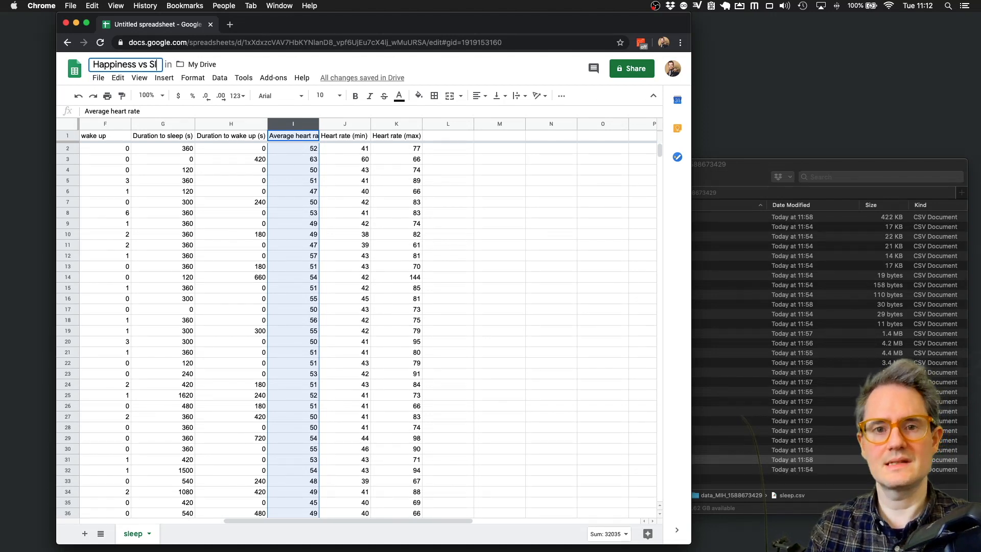
{"action": "key", "text": "Return"}
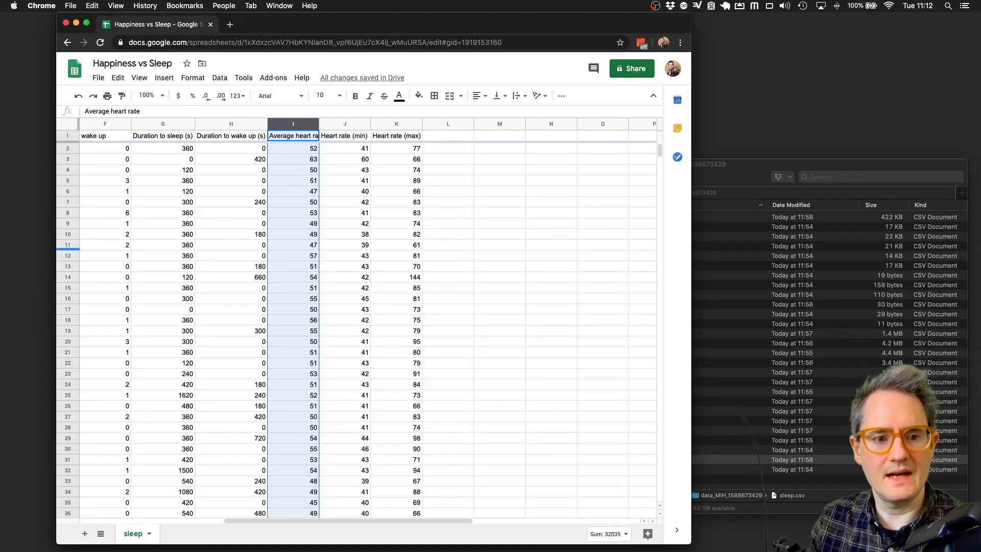
- Import the Changes Data CSV as a new sheet
{"action": "left_click", "coordinate": [295, 171]}
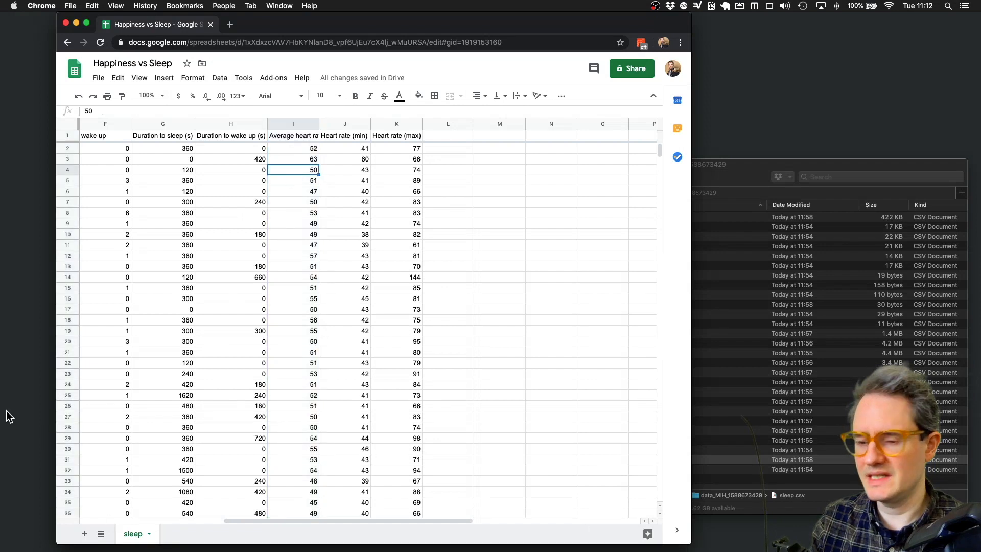
{"action": "left_click", "coordinate": [98, 77]}
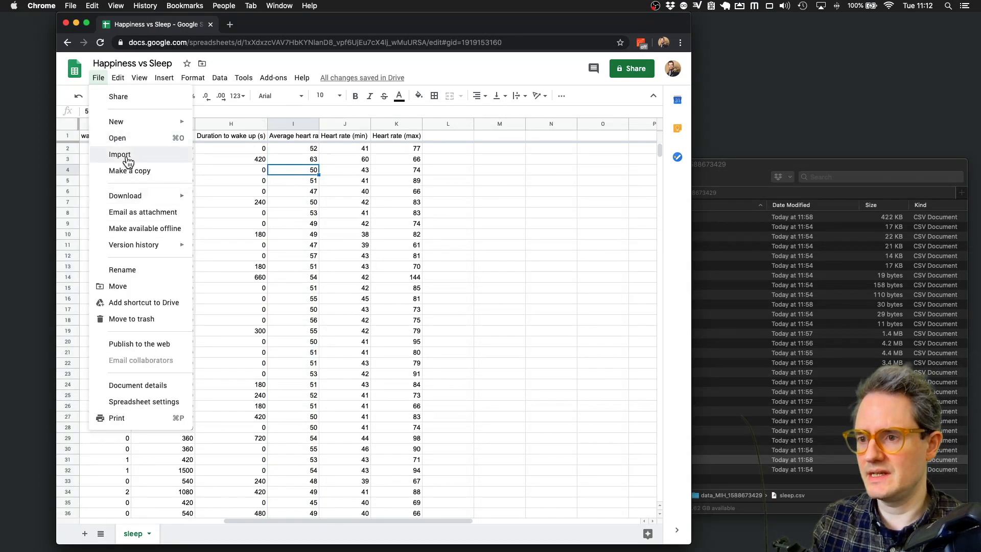
{"action": "left_click", "coordinate": [128, 156]}
{"action": "left_click", "coordinate": [297, 173]}
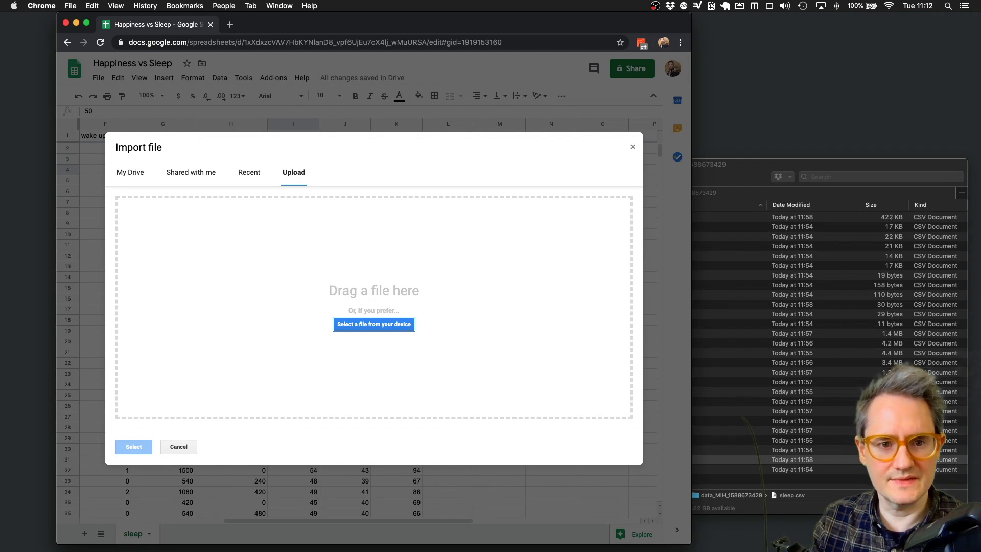
{"action": "left_click_drag", "start_coordinate": [792, 459], "coordinate": [361, 255]}
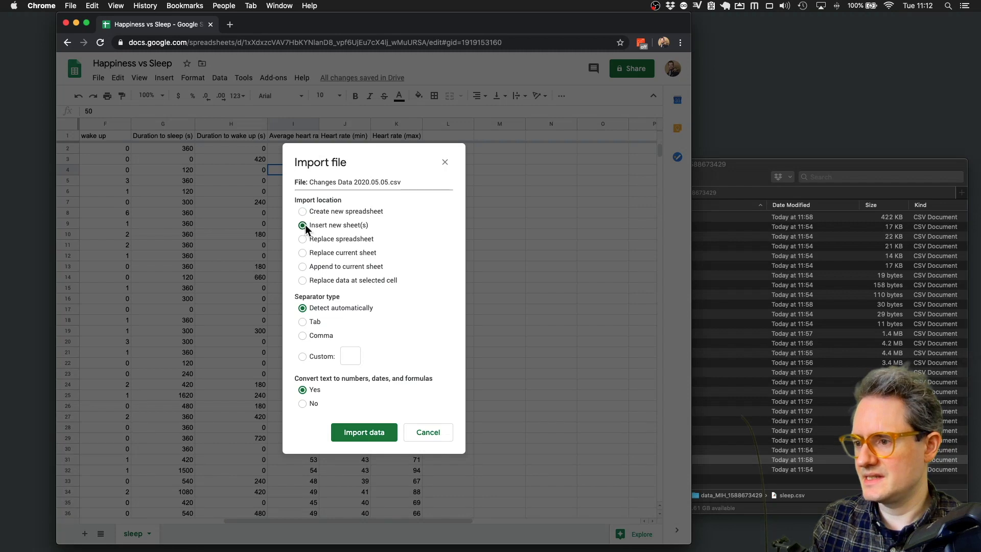
{"action": "left_click", "coordinate": [382, 433]}
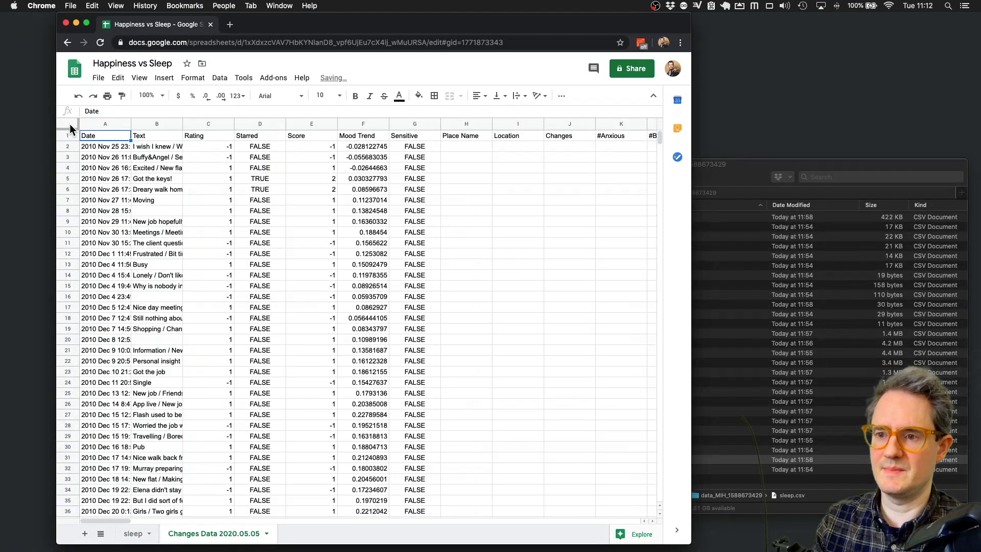
- Freeze the header row and narrow the Text column on the Changes Data sheet
{"action": "left_click_drag", "start_coordinate": [69, 128], "coordinate": [69, 143]}
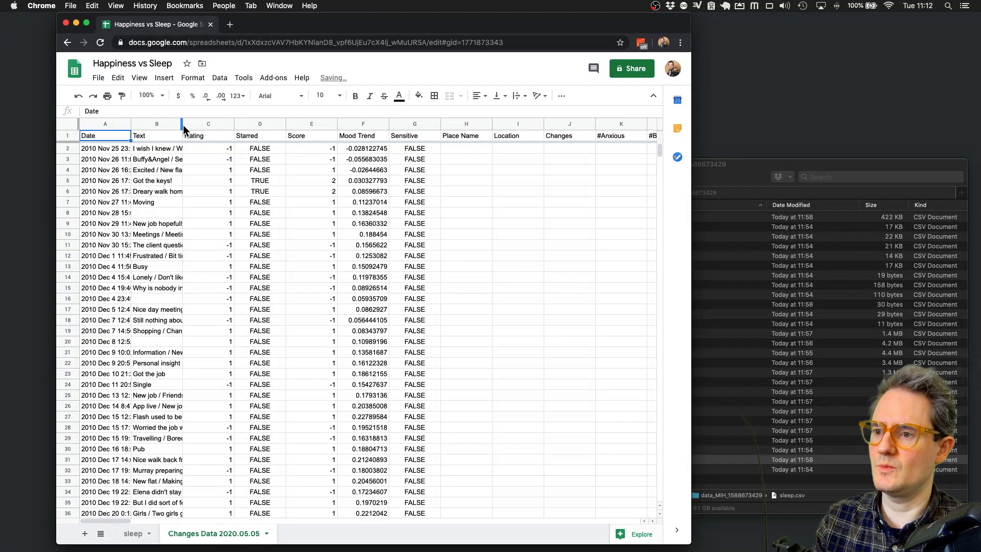
{"action": "left_click_drag", "start_coordinate": [176, 125], "coordinate": [156, 128]}
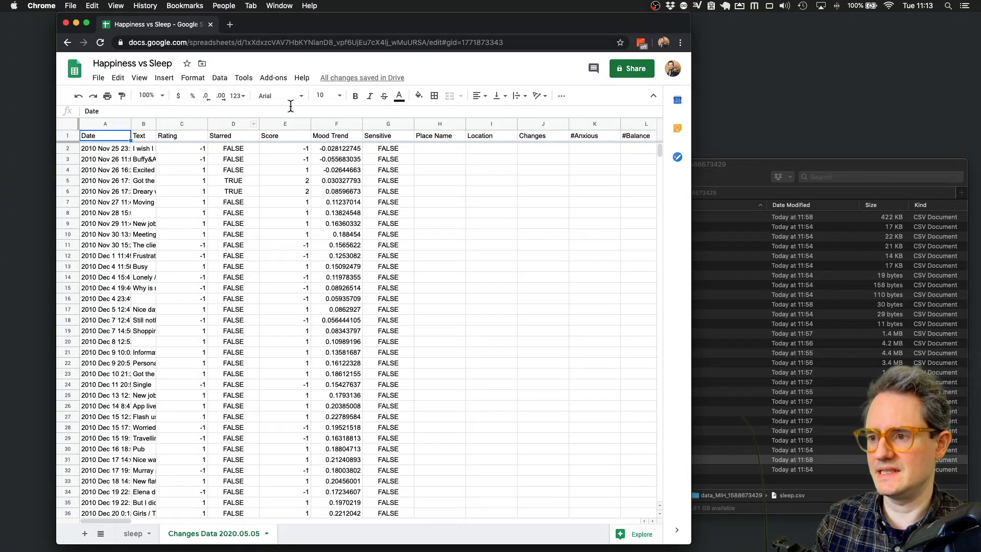
{"action": "left_click", "coordinate": [338, 124]}
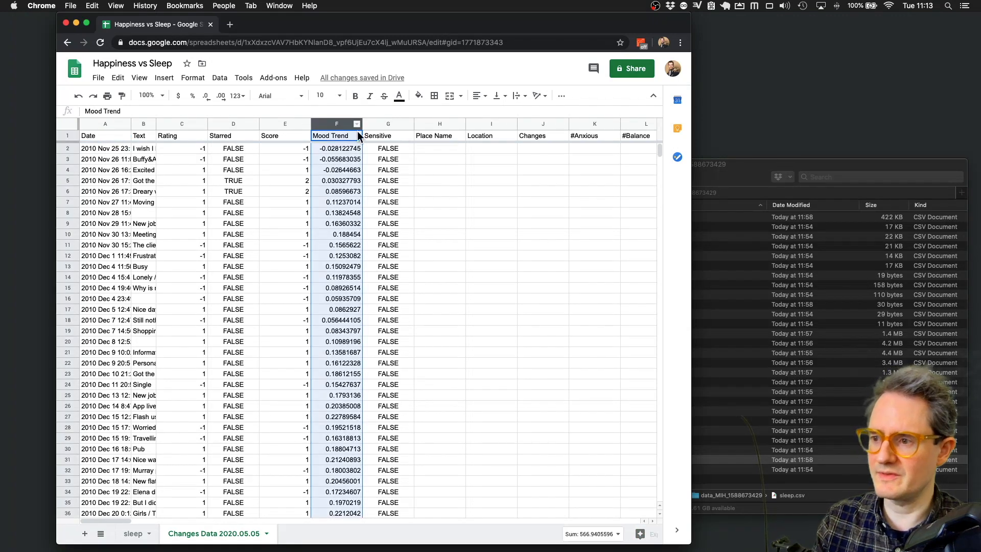
{"action": "left_click", "coordinate": [389, 124]}
{"action": "scroll", "coordinate": [440, 133], "scroll_direction": "right", "scroll_amount": 3}
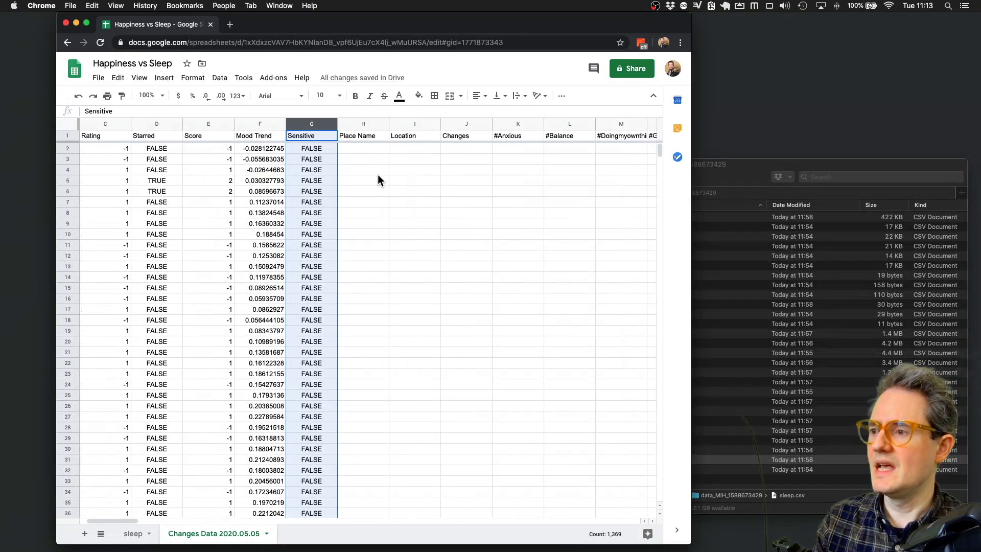
{"action": "scroll", "coordinate": [379, 174], "scroll_direction": "left", "scroll_amount": 3}
- Compare the first entries on the sleep and Changes Data 2020.05.05 sheets
{"action": "left_click", "coordinate": [139, 539]}
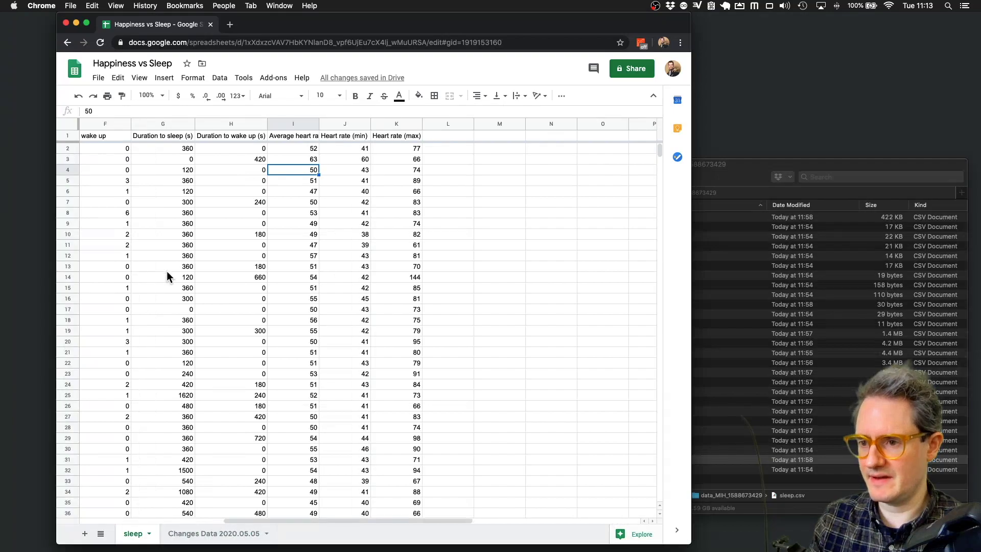
{"action": "left_click", "coordinate": [110, 149]}
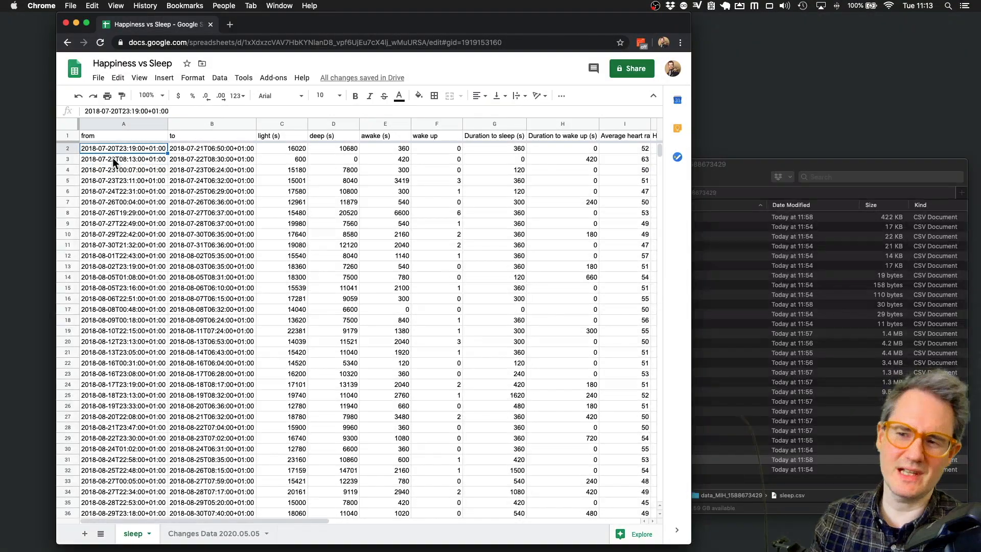
{"action": "left_click", "coordinate": [225, 536]}
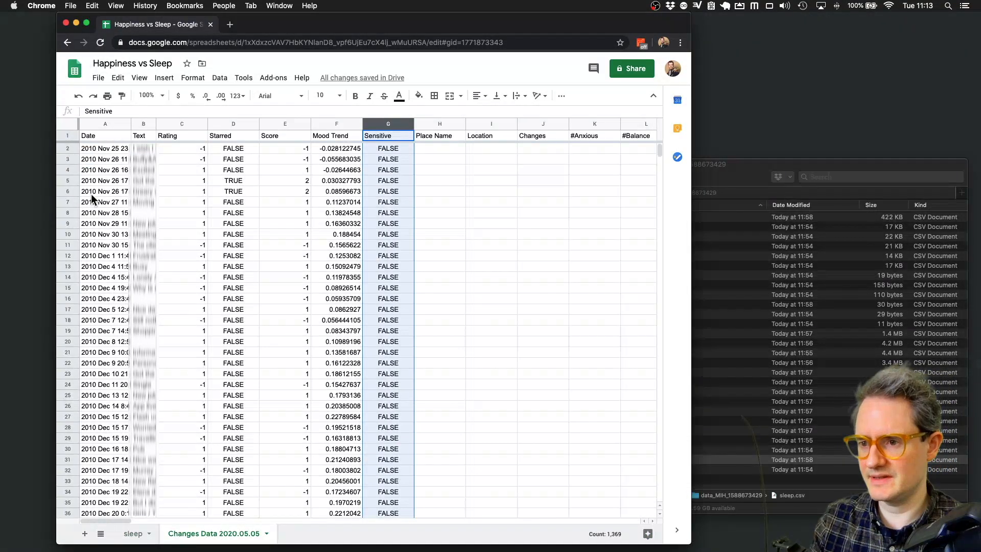
{"action": "left_click", "coordinate": [68, 149]}
{"action": "scroll", "coordinate": [154, 335], "scroll_direction": "down", "scroll_amount": 20}
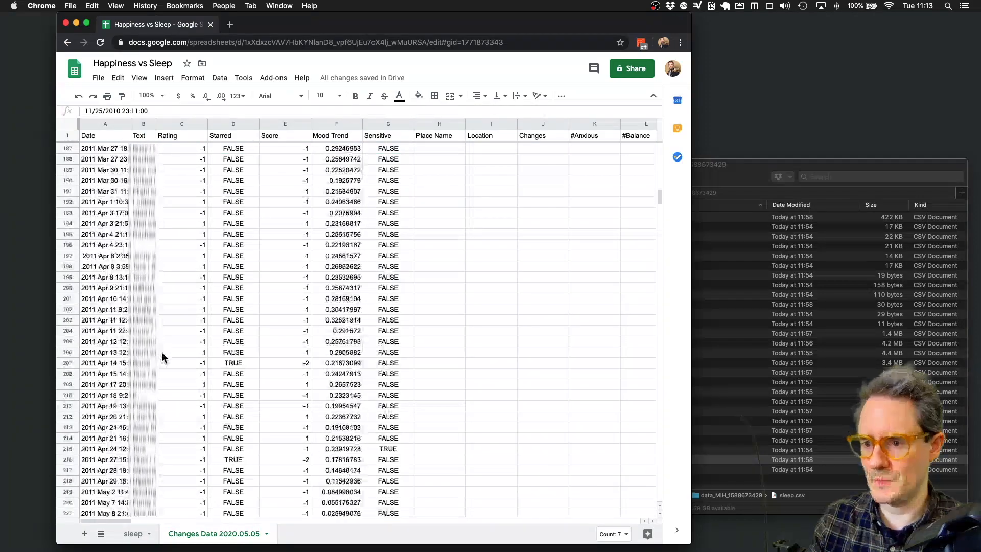
{"action": "scroll", "coordinate": [168, 351], "scroll_direction": "down", "scroll_amount": 20}
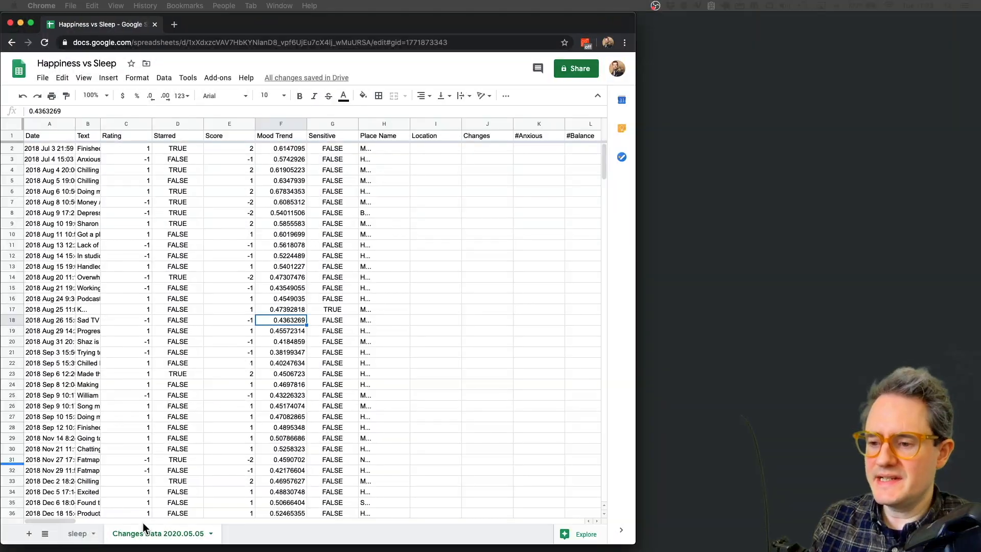
{"action": "double_click", "coordinate": [147, 528]}
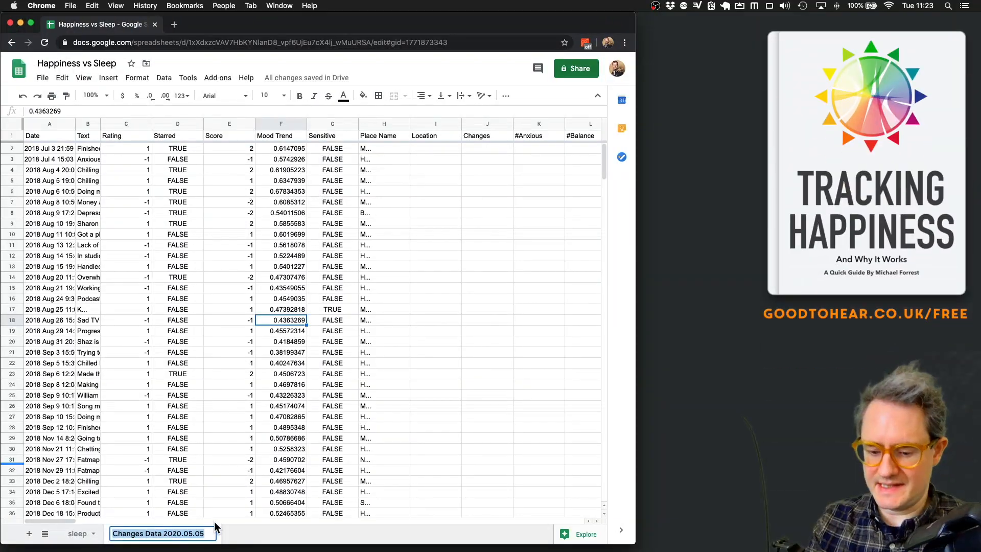
- Name the mood sheet 'happiness', then go back to the sleep sheet's data
{"action": "type", "text": "happiness"}
{"action": "key", "text": "Return"}
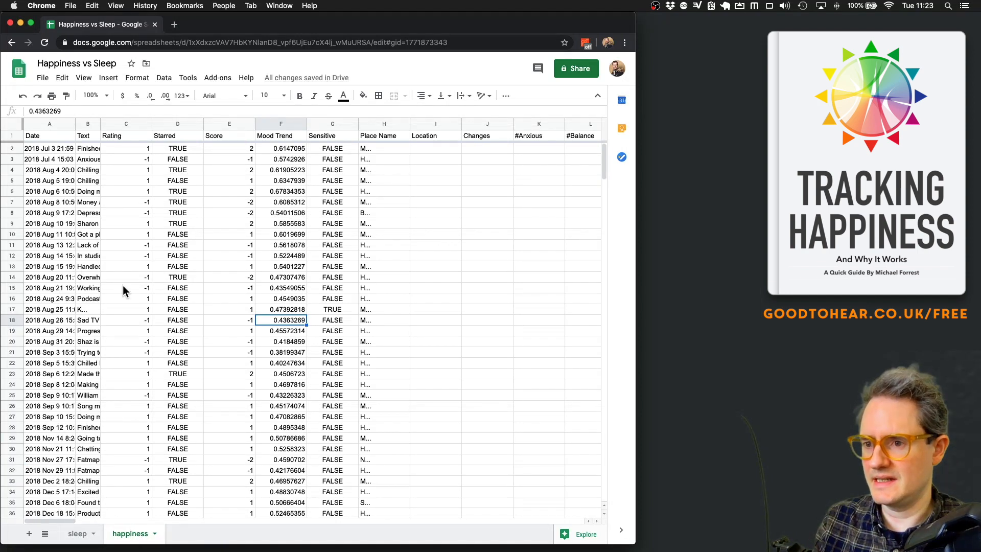
{"action": "left_click", "coordinate": [77, 533]}
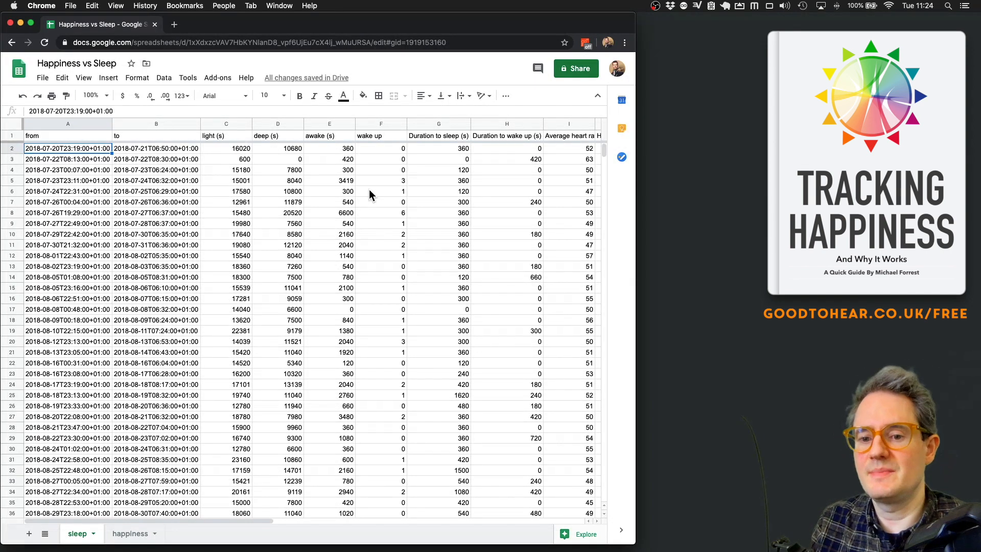
{"action": "left_click", "coordinate": [227, 123]}
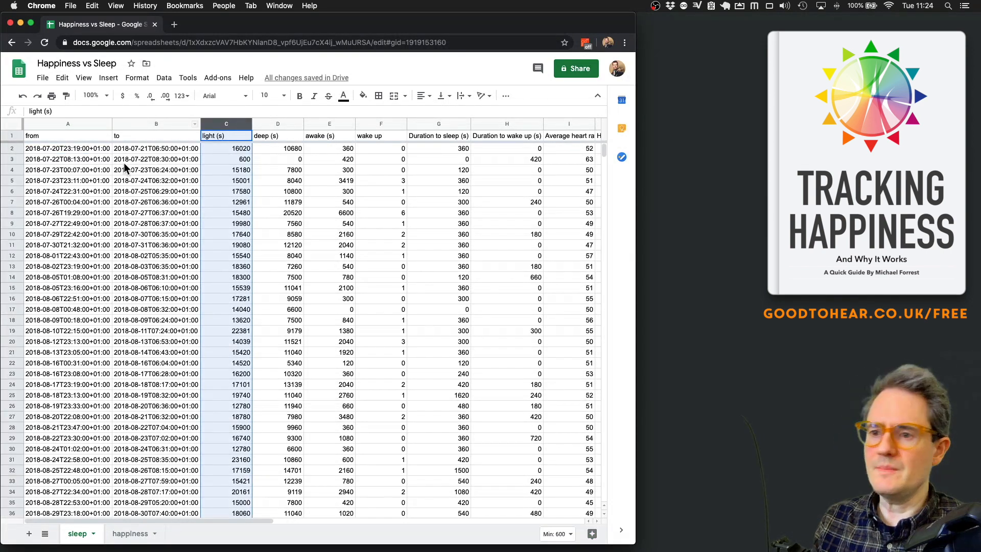
- Replace every 'T' in the To column's date-times using Find and replace
{"action": "left_click", "coordinate": [153, 162]}
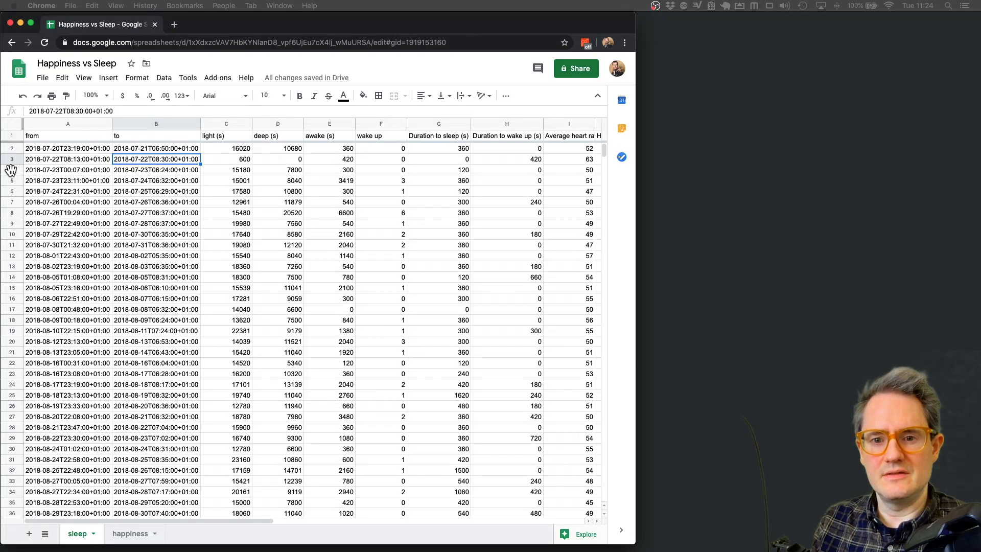
{"action": "left_click", "coordinate": [163, 123]}
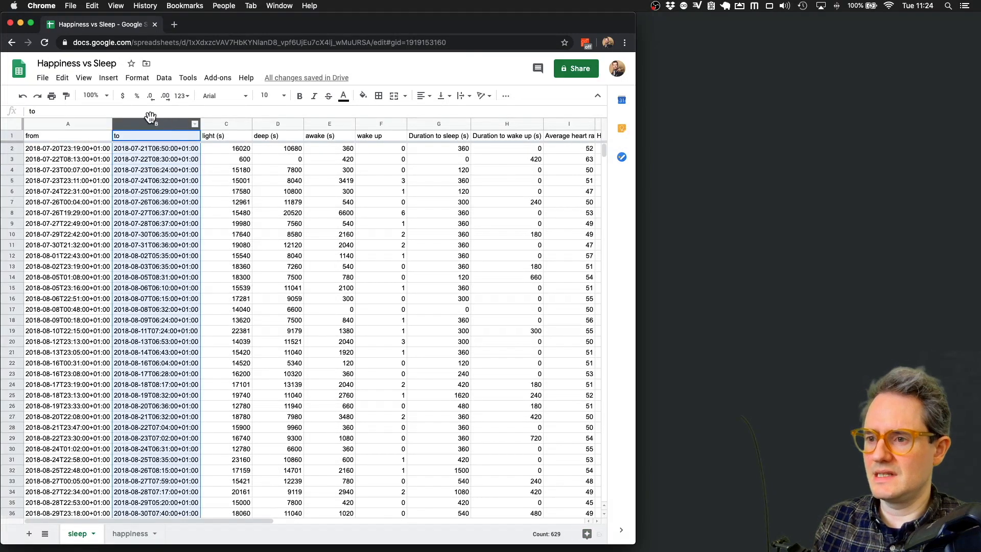
{"action": "left_click", "coordinate": [63, 78]}
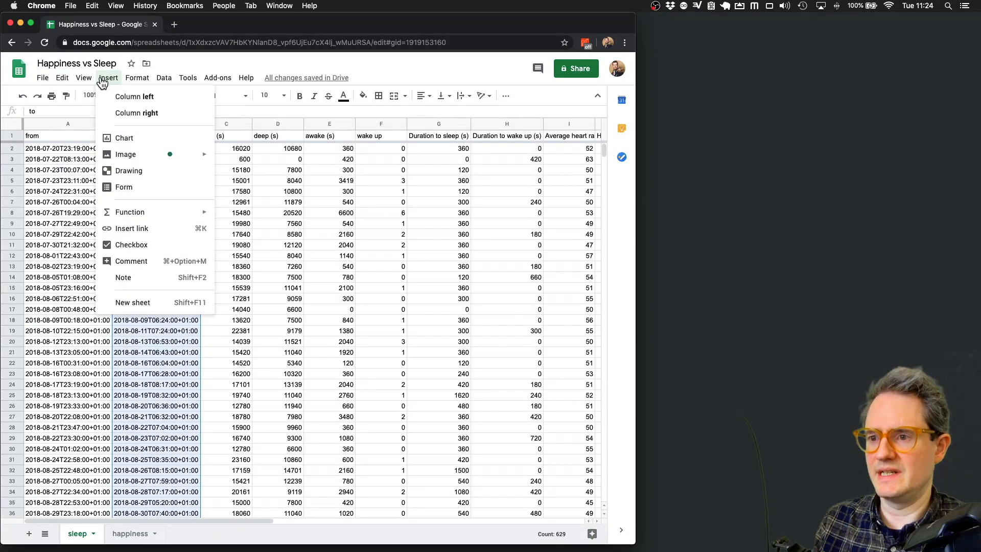
{"action": "left_click", "coordinate": [137, 80]}
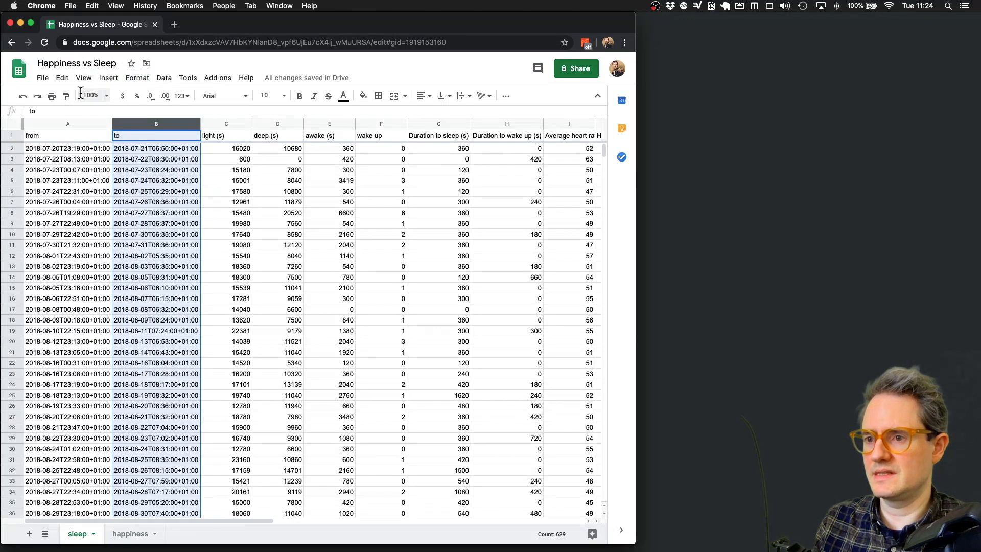
{"action": "left_click", "coordinate": [62, 78]}
{"action": "mouse_move", "coordinate": [98, 184]}
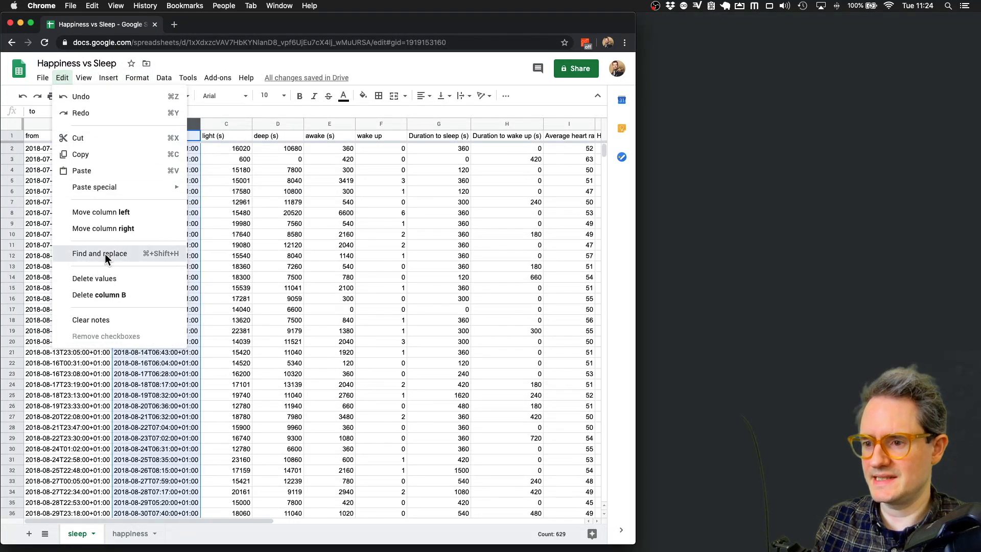
{"action": "left_click", "coordinate": [105, 253]}
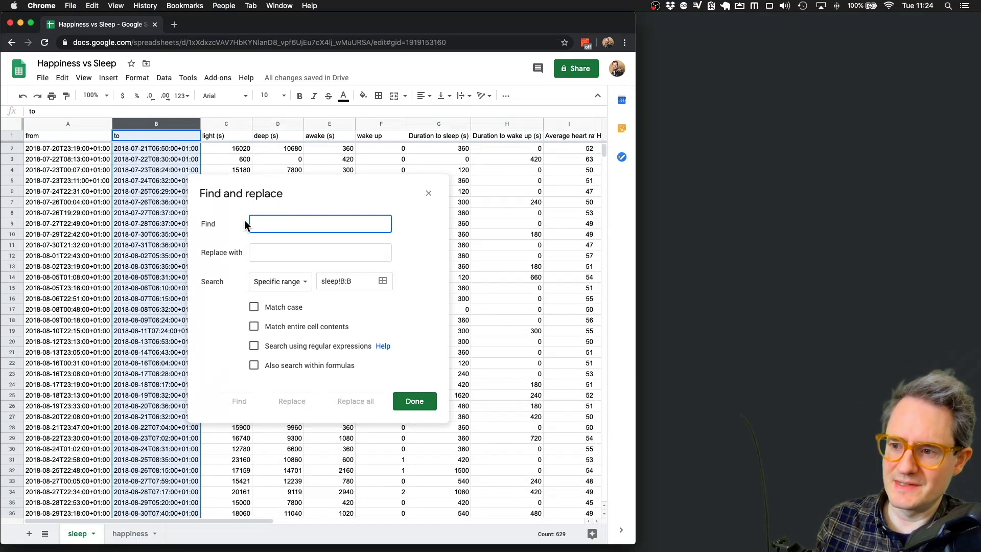
{"action": "type", "text": "T"}
{"action": "left_click", "coordinate": [291, 253]}
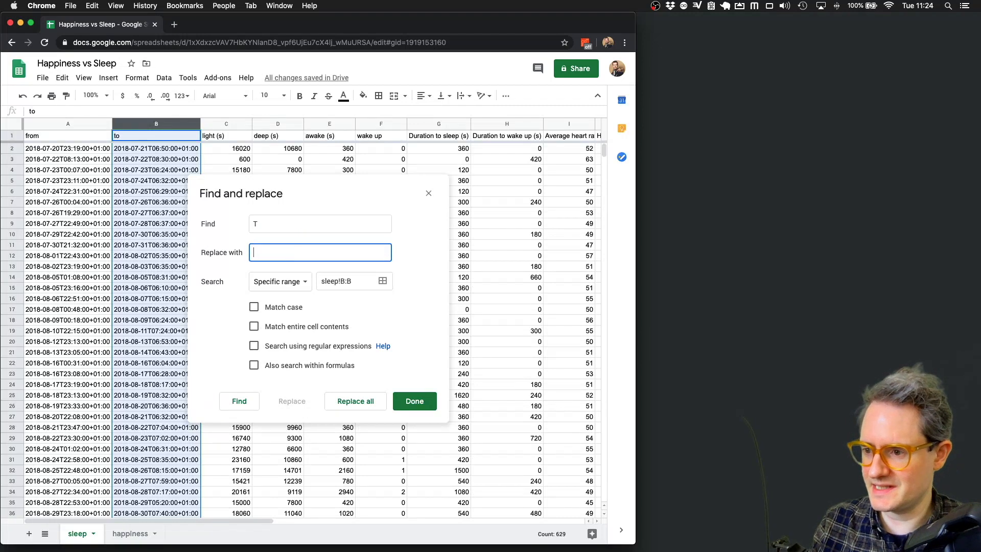
{"action": "left_click", "coordinate": [361, 405]}
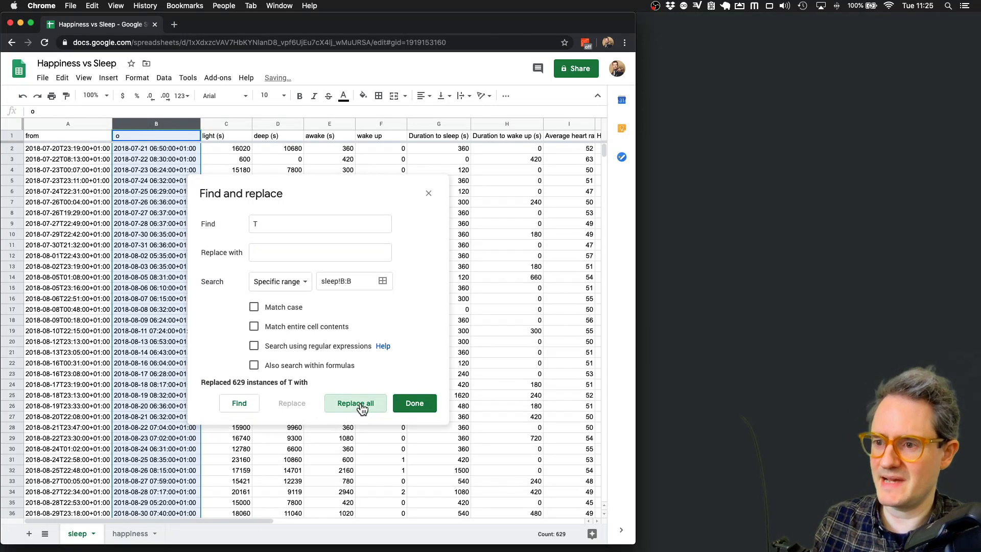
{"action": "left_click", "coordinate": [430, 194]}
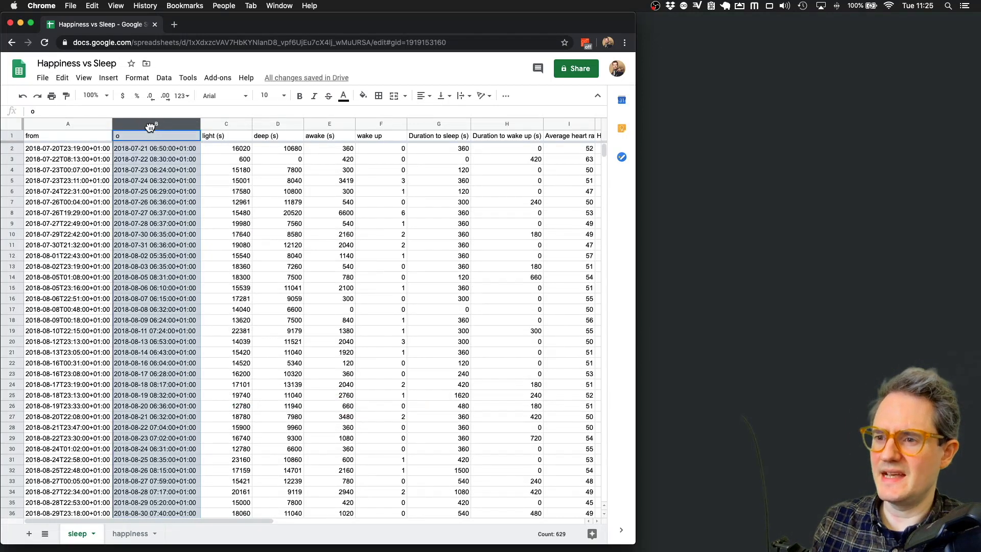
- Correct the column B header to read 'To'
{"action": "left_click", "coordinate": [120, 135]}
{"action": "double_click", "coordinate": [115, 135]}
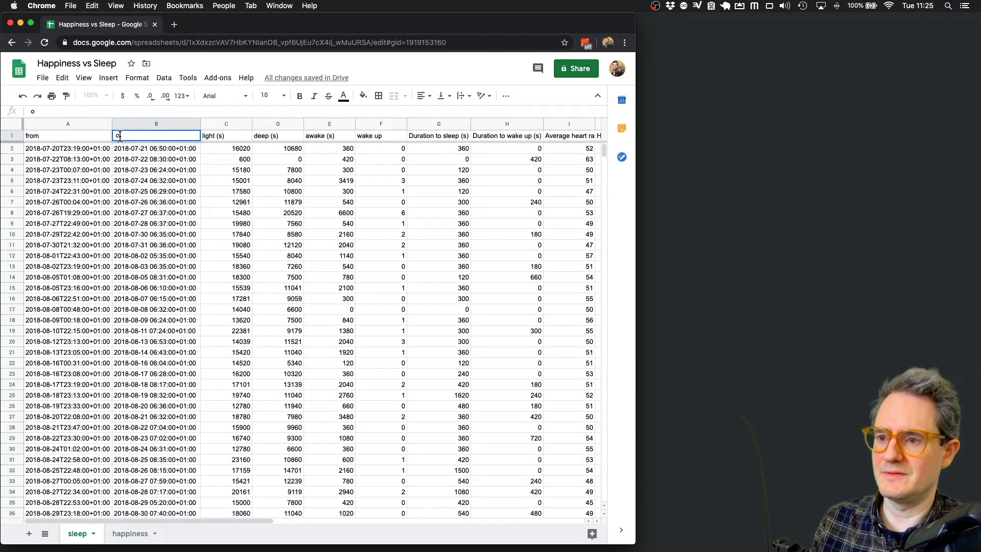
{"action": "key", "text": "BackSpace"}
{"action": "type", "text": "T"}
{"action": "key", "text": "Return"}
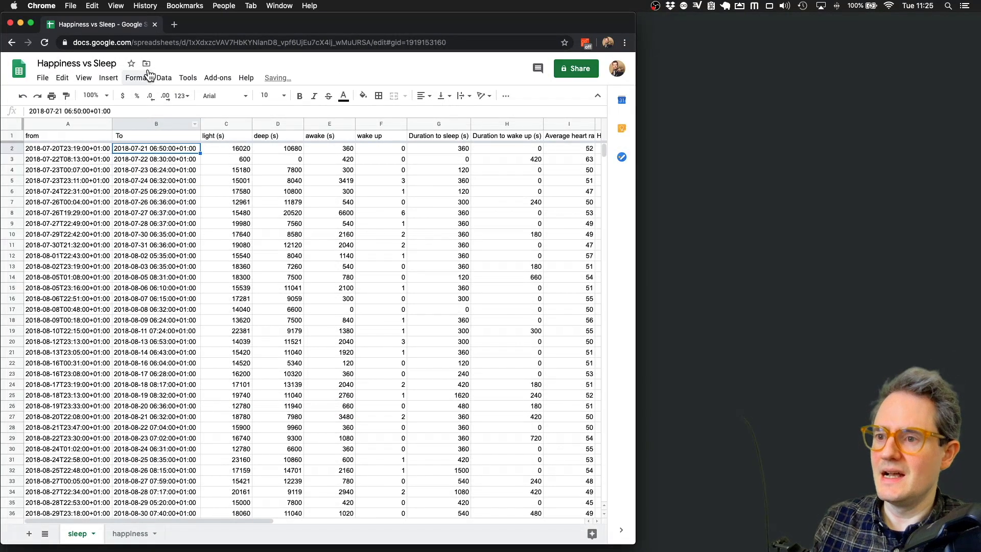
- Strip the +01:00 offsets from column B with regex \+\d+:\d+ and empty replacement
{"action": "left_click", "coordinate": [140, 123]}
{"action": "left_click", "coordinate": [62, 78]}
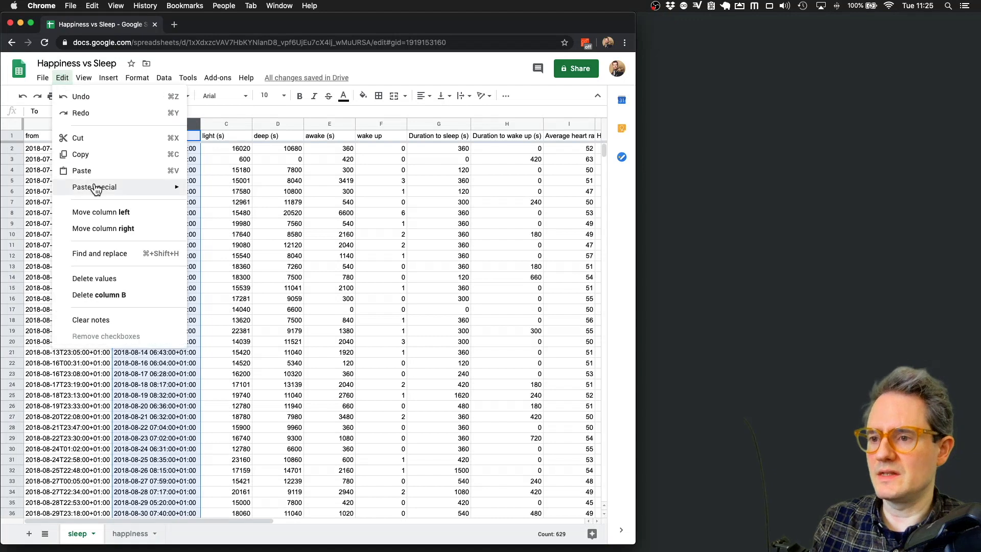
{"action": "left_click", "coordinate": [123, 262]}
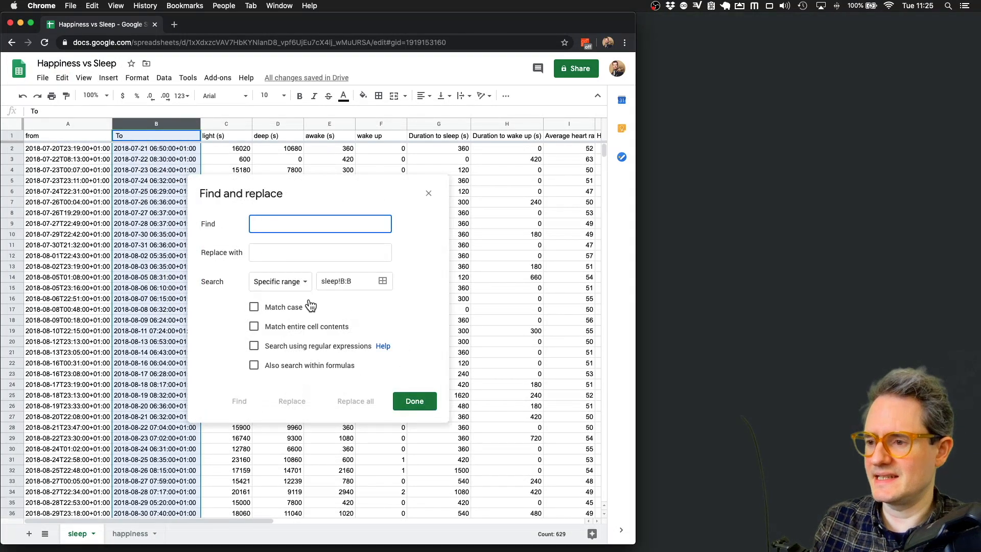
{"action": "left_click", "coordinate": [254, 346]}
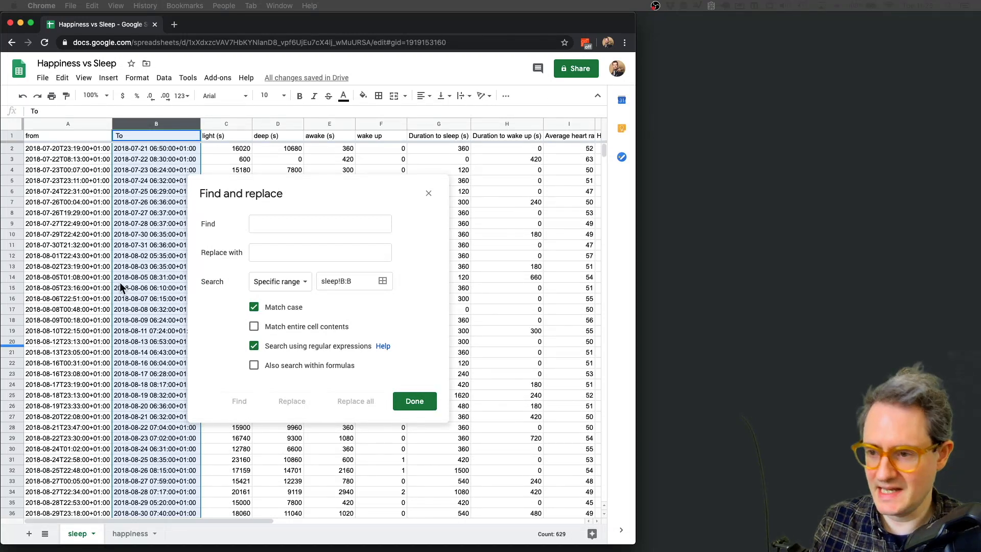
{"action": "left_click", "coordinate": [307, 226]}
{"action": "type", "text": "\\+\\d+:\\d+"}
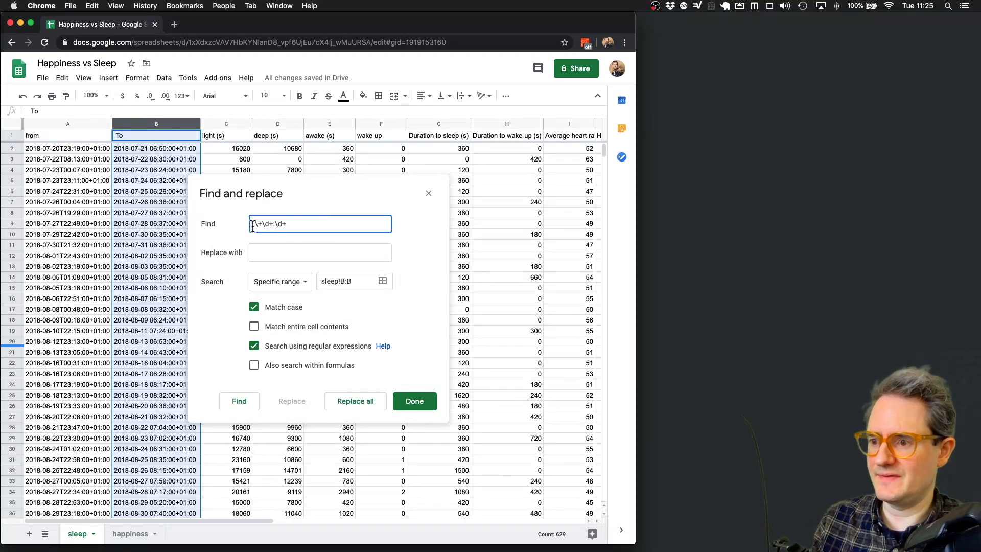
{"action": "left_click", "coordinate": [264, 255]}
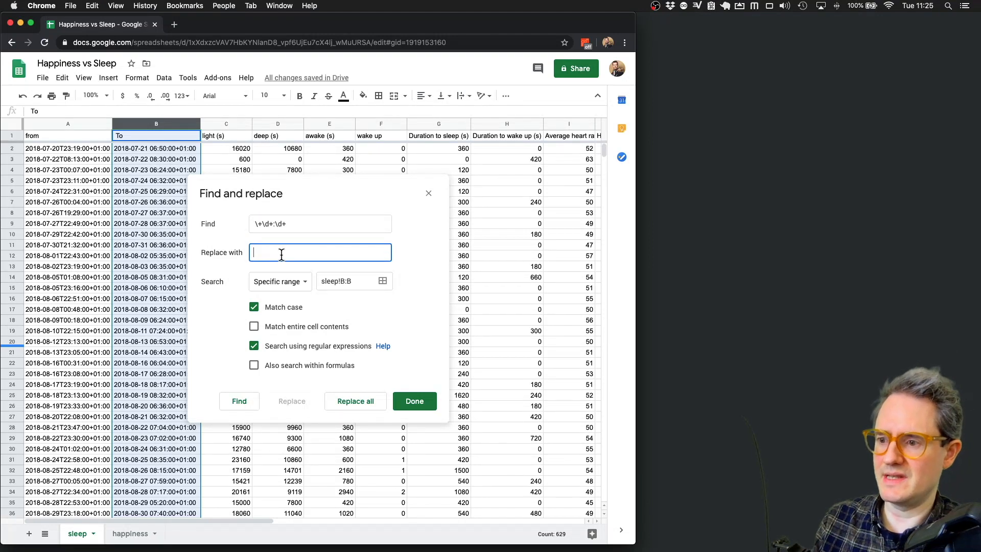
{"action": "left_click", "coordinate": [356, 401]}
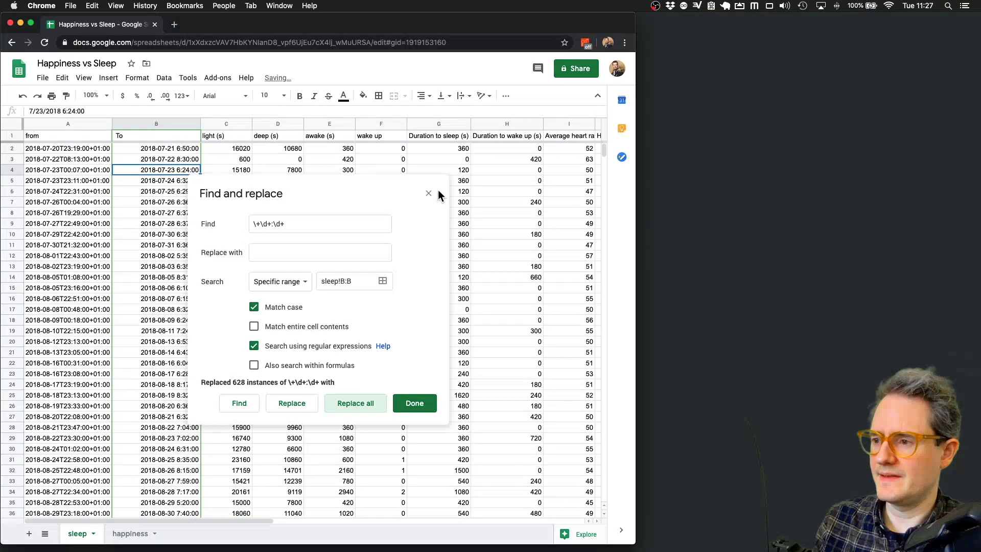
{"action": "left_click", "coordinate": [429, 193]}
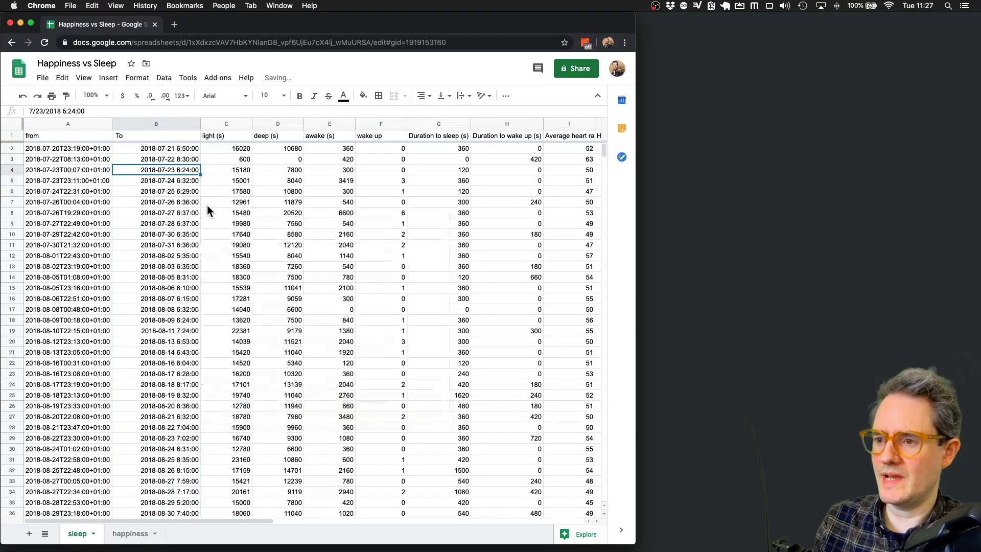
- Insert an empty column to the right of the To column
{"action": "left_click", "coordinate": [165, 160]}
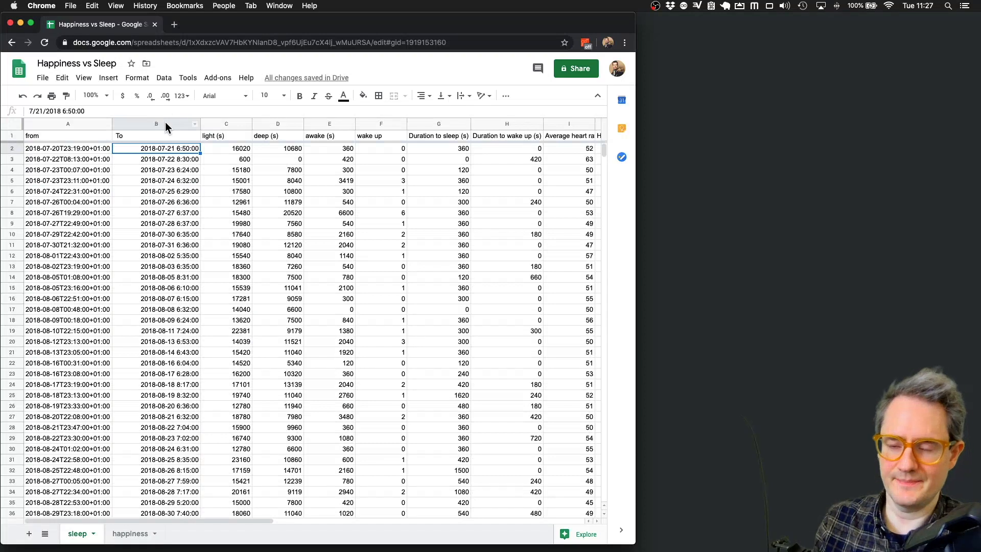
{"action": "left_click", "coordinate": [165, 121]}
{"action": "left_click", "coordinate": [151, 171]}
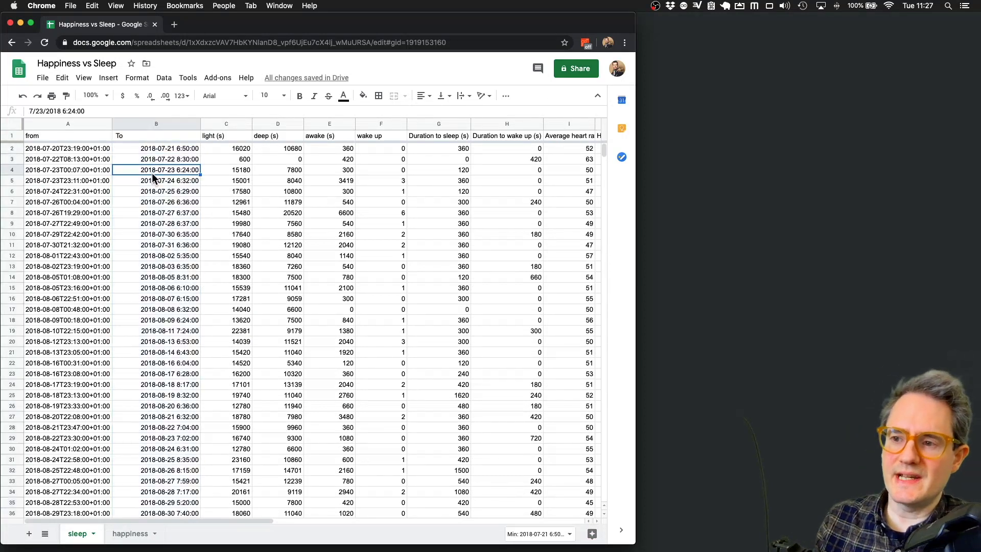
{"action": "left_click", "coordinate": [161, 122]}
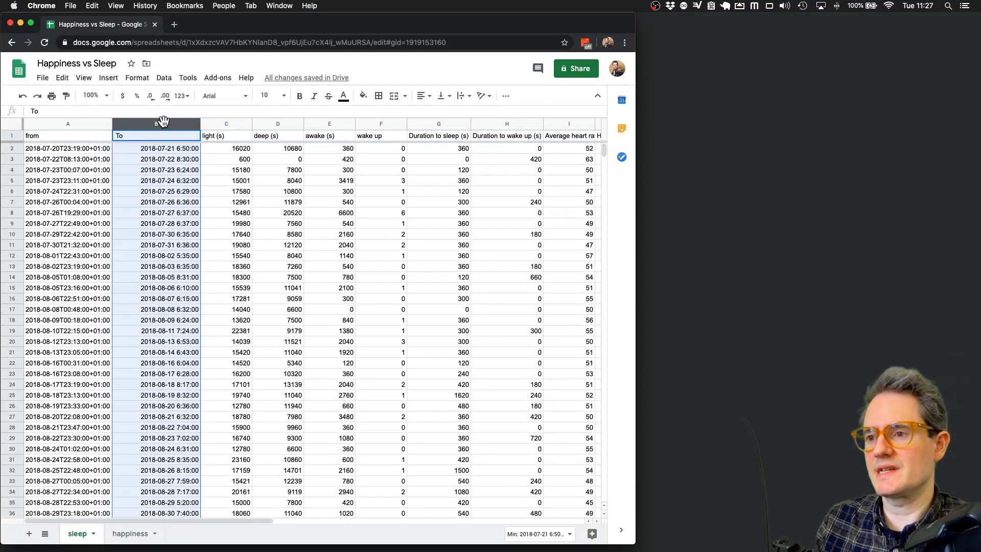
{"action": "right_click", "coordinate": [177, 125]}
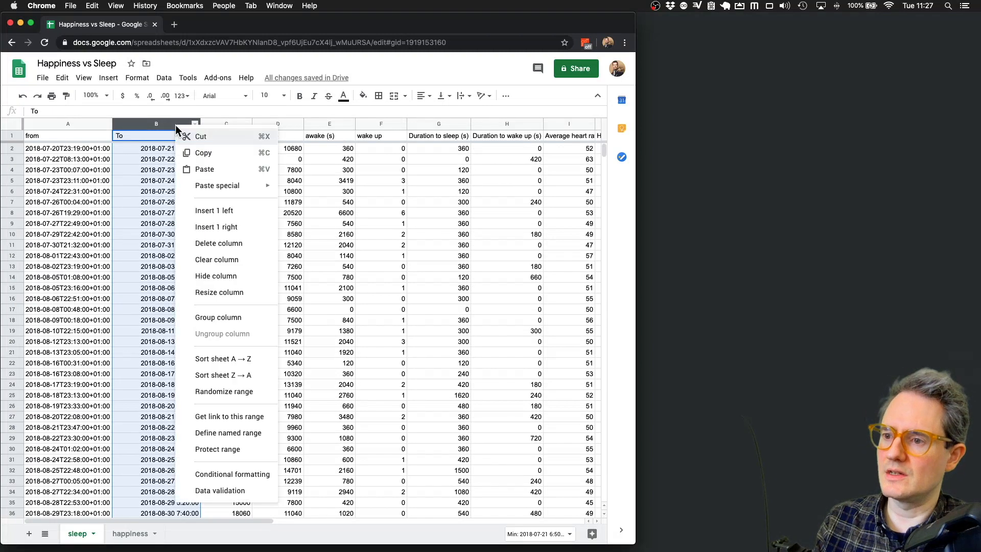
{"action": "left_click", "coordinate": [232, 227]}
- Format the To column as Date
{"action": "left_click", "coordinate": [170, 158]}
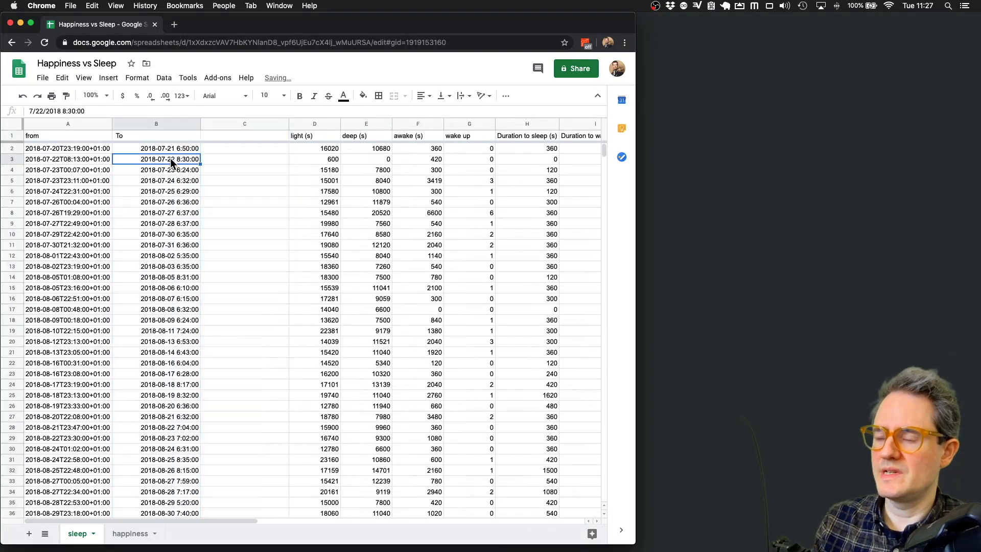
{"action": "left_click", "coordinate": [177, 149]}
{"action": "left_click", "coordinate": [165, 125]}
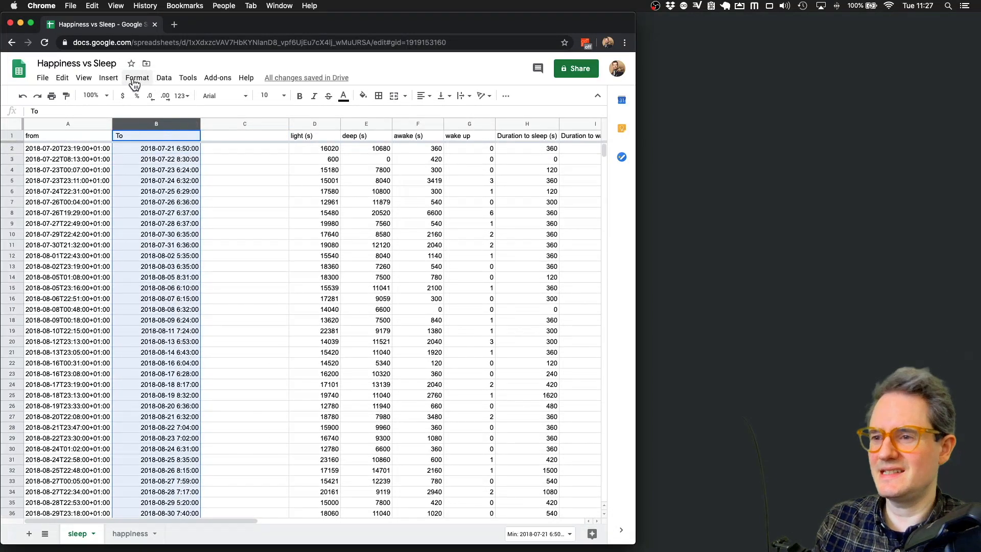
{"action": "left_click", "coordinate": [136, 78]}
{"action": "mouse_move", "coordinate": [205, 123]}
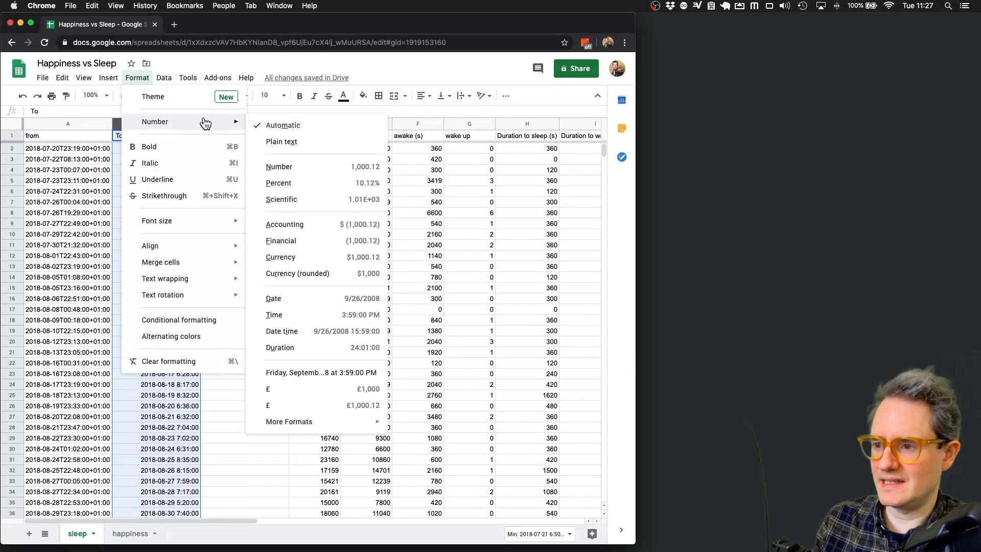
{"action": "left_click", "coordinate": [309, 300]}
- Enter =TO_TEXT(B2) in C2 and fill it down column C
{"action": "left_click", "coordinate": [244, 148]}
{"action": "type", "text": "=TO_TEXT("}
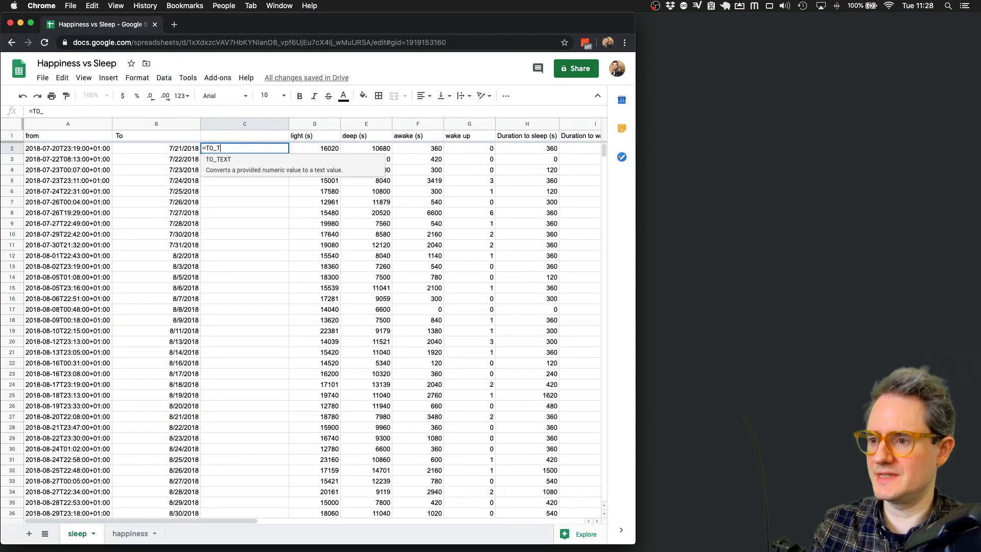
{"action": "left_click", "coordinate": [167, 147]}
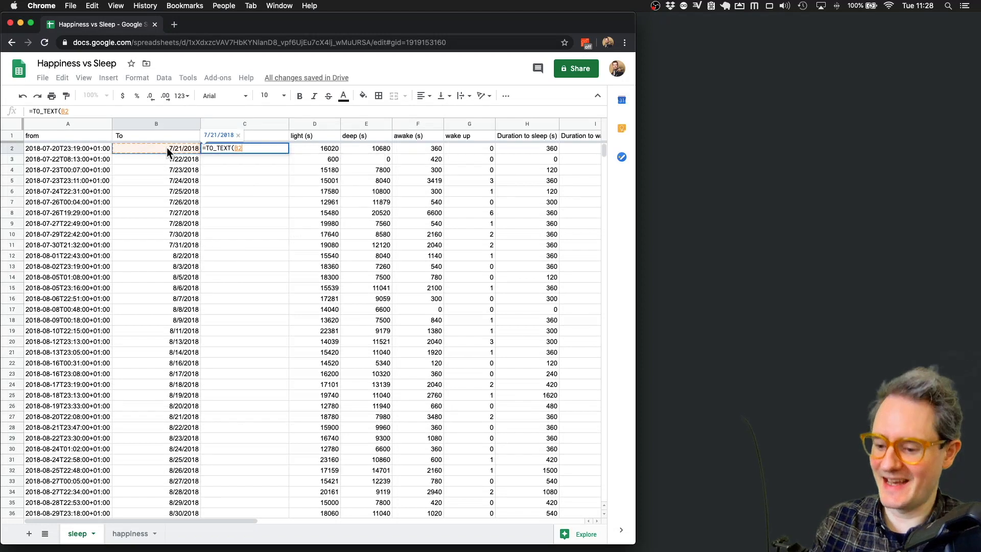
{"action": "type", "text": "_"}
{"action": "key", "text": "BackSpace"}
{"action": "type", "text": ")"}
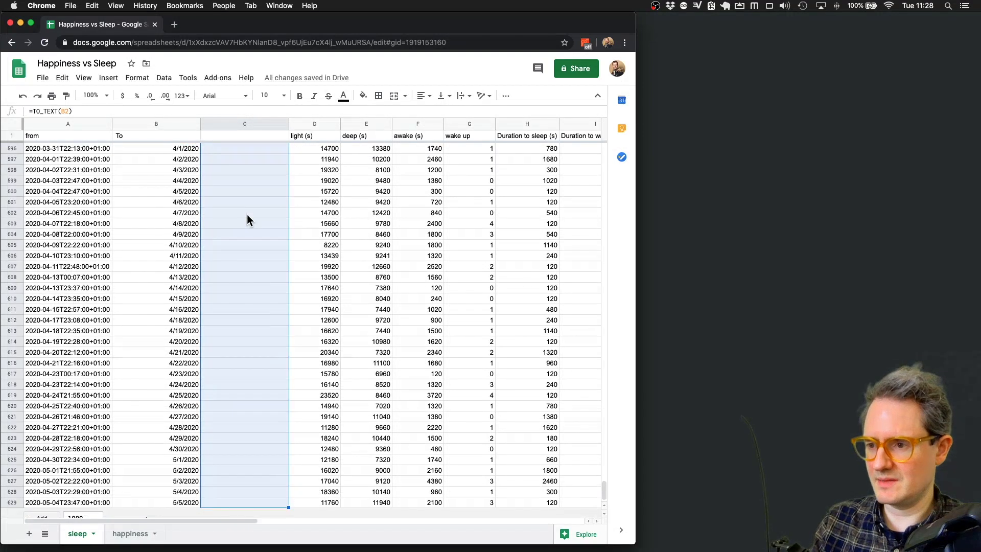
{"action": "key", "text": "super+d"}
{"action": "left_click", "coordinate": [247, 215]}
- Copy column C and paste it back as values only
{"action": "left_click", "coordinate": [236, 124]}
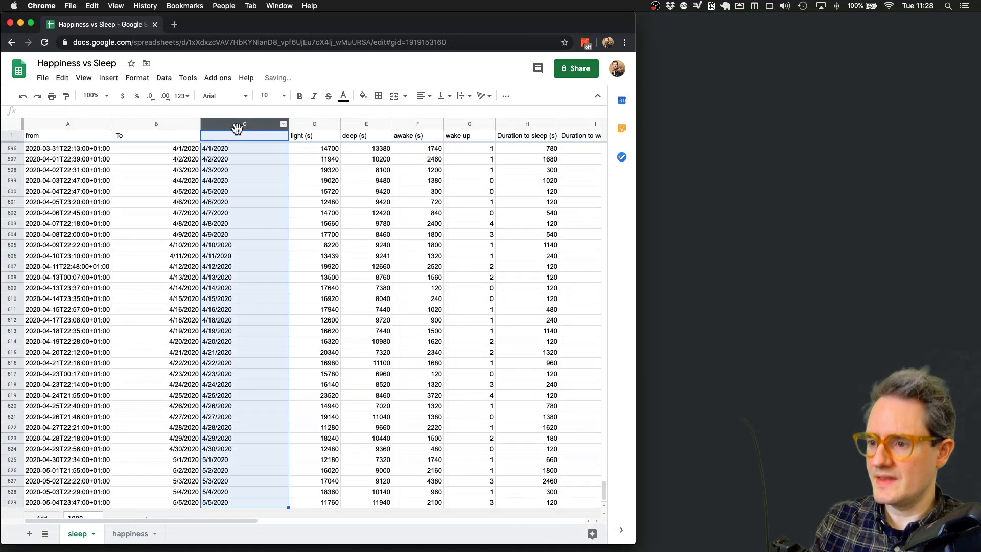
{"action": "key", "text": "super+c"}
{"action": "left_click", "coordinate": [255, 248]}
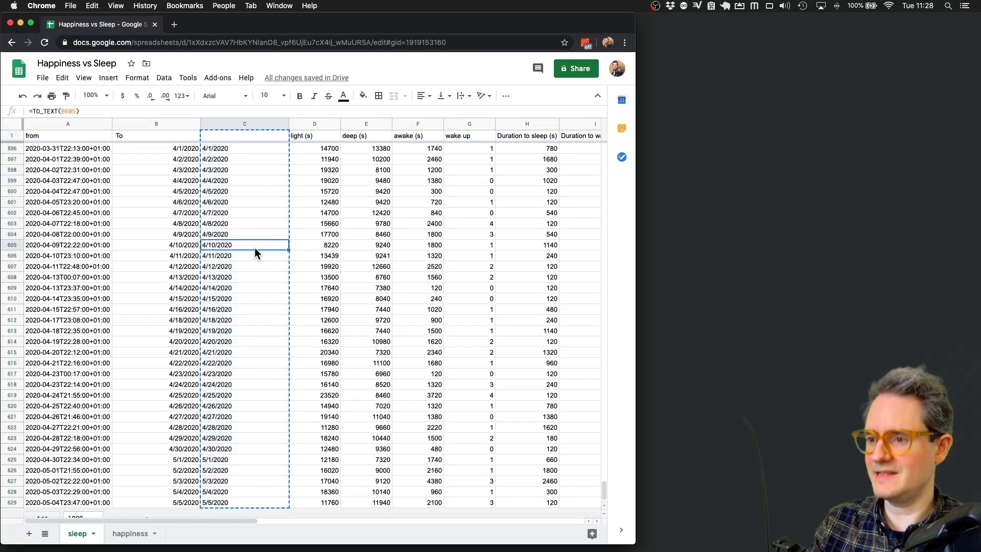
{"action": "key", "text": "super+Up"}
{"action": "key", "text": "Down"}
{"action": "key", "text": "Up"}
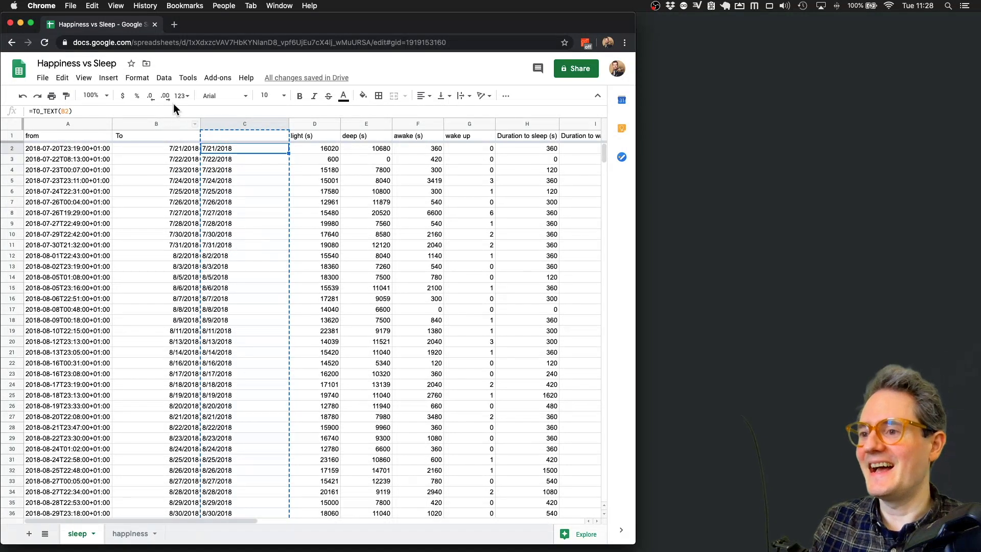
{"action": "left_click", "coordinate": [228, 135]}
{"action": "left_click", "coordinate": [62, 77]}
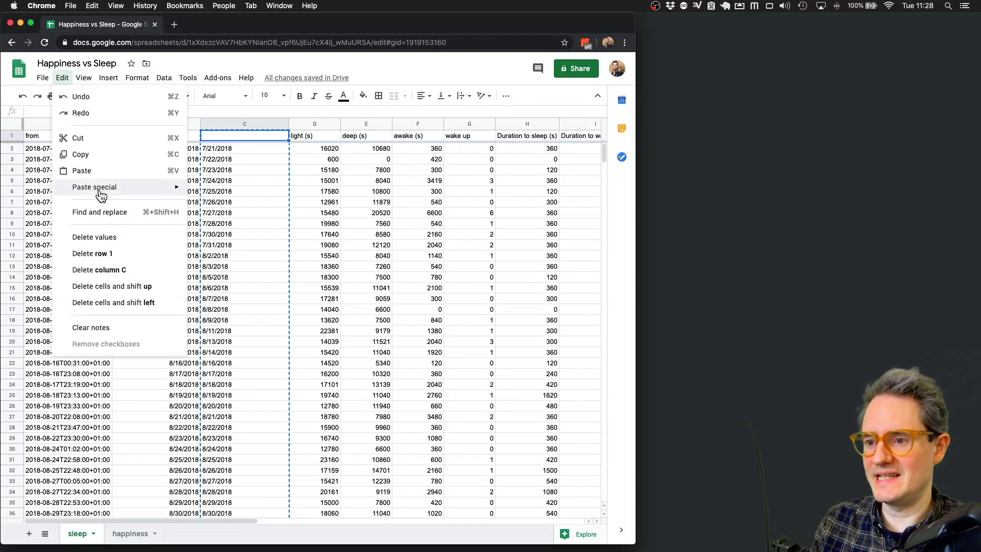
{"action": "mouse_move", "coordinate": [100, 196]}
{"action": "left_click", "coordinate": [231, 192]}
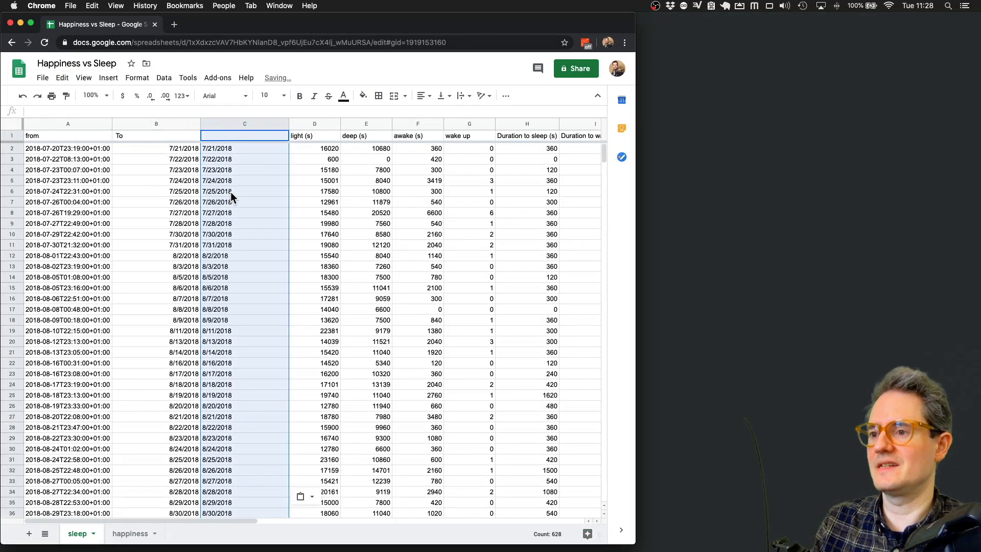
{"action": "left_click", "coordinate": [231, 193]}
{"action": "left_click", "coordinate": [240, 123]}
{"action": "left_click", "coordinate": [164, 78]}
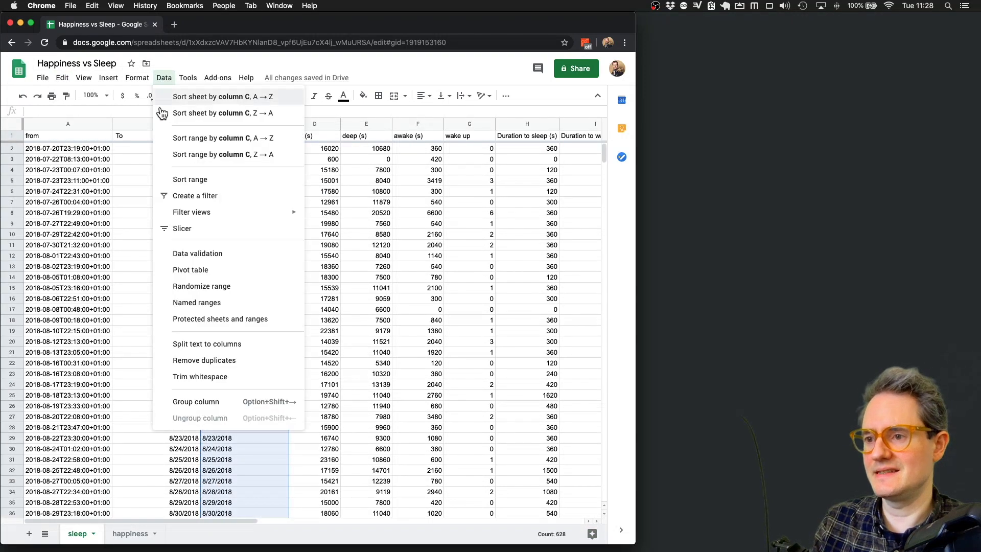
- Format the To column as date-times so it shows full dates and times again
{"action": "left_click", "coordinate": [122, 206]}
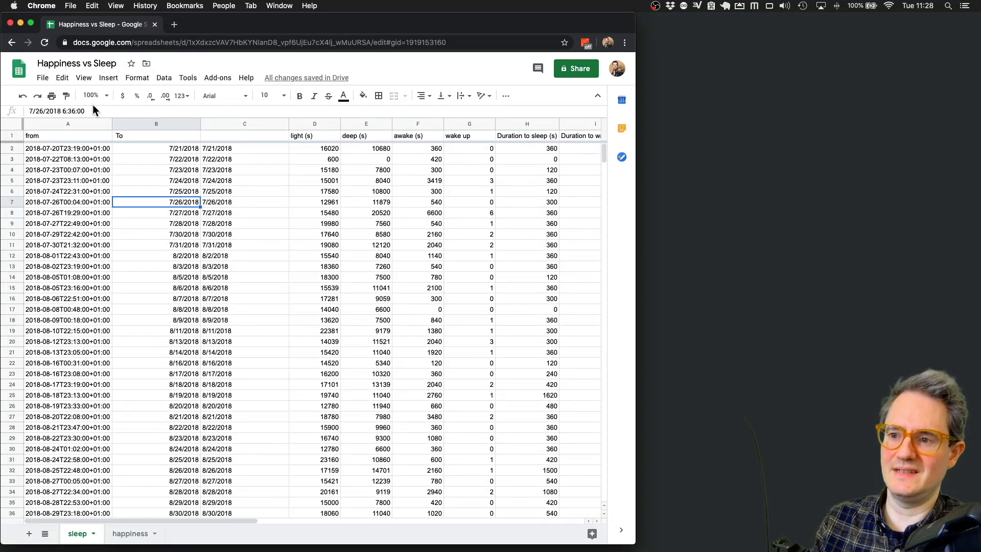
{"action": "left_click", "coordinate": [162, 123]}
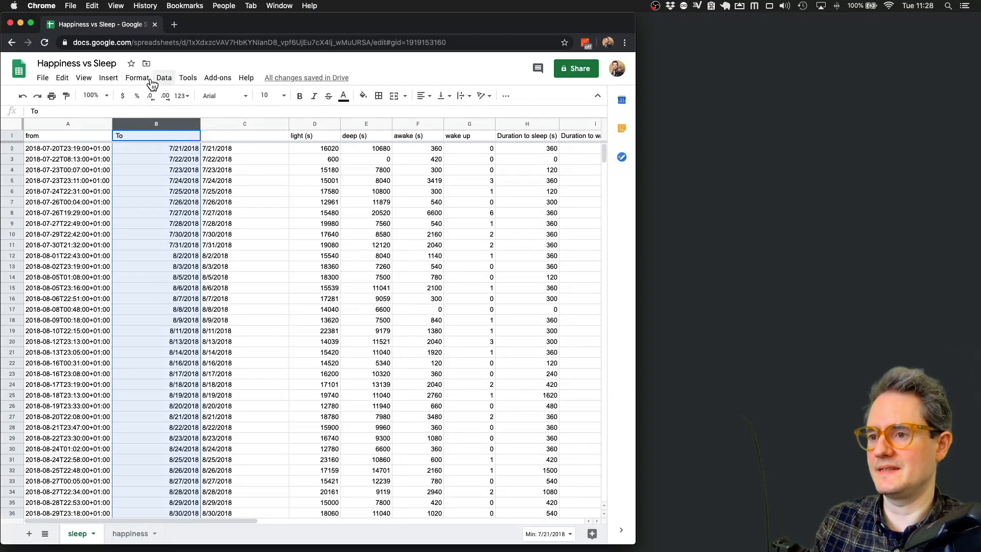
{"action": "left_click", "coordinate": [240, 123]}
{"action": "left_click", "coordinate": [156, 123]}
{"action": "left_click", "coordinate": [164, 78]}
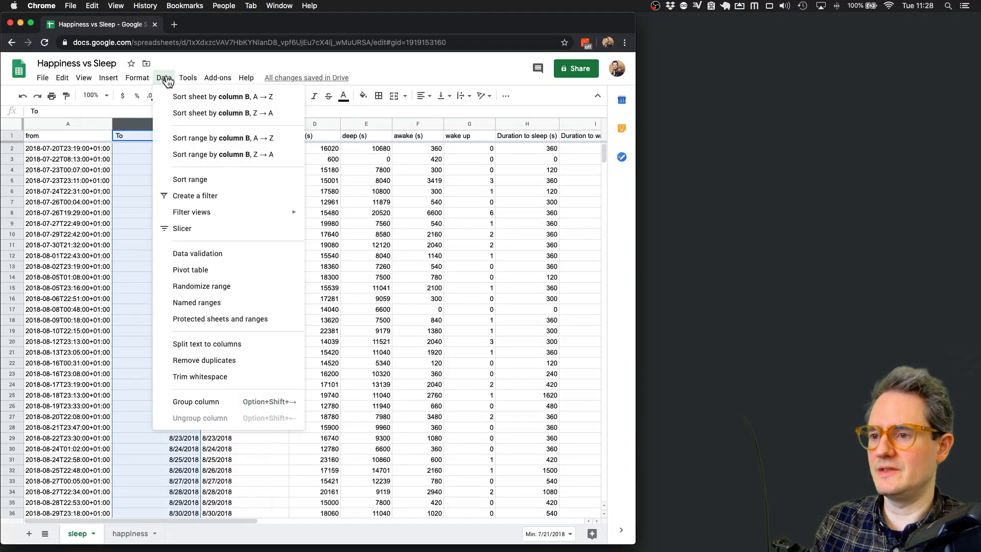
{"action": "mouse_move", "coordinate": [137, 78]}
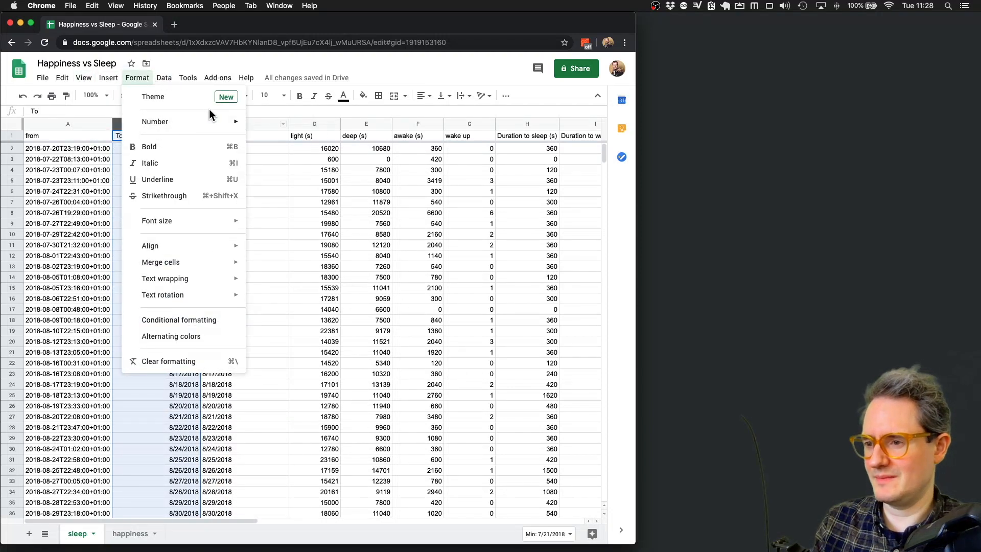
{"action": "mouse_move", "coordinate": [240, 125]}
{"action": "left_click", "coordinate": [282, 331]}
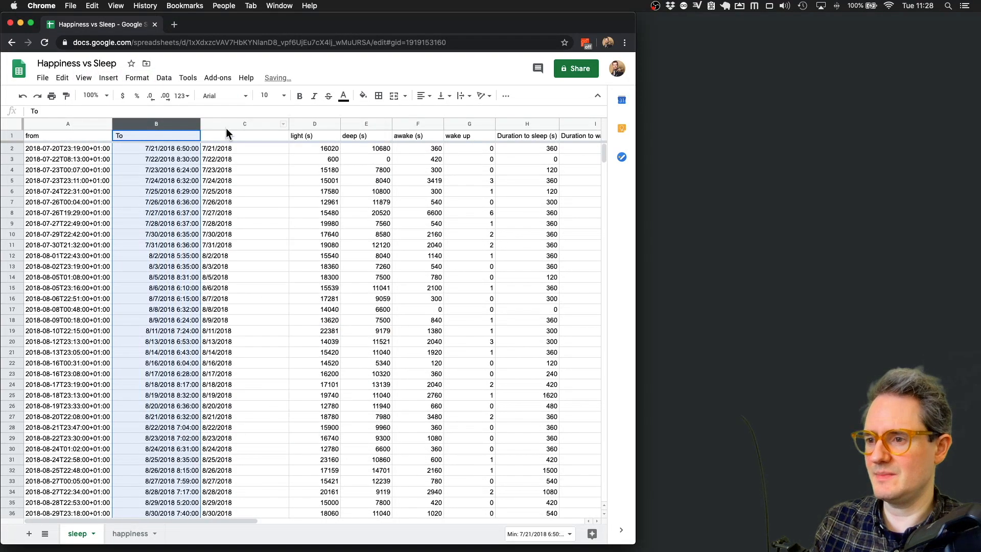
- Format column C as dates, head it 'Wake Up Date', and auto-fit its width
{"action": "left_click", "coordinate": [225, 126]}
{"action": "left_click", "coordinate": [137, 77]}
{"action": "mouse_move", "coordinate": [183, 122]}
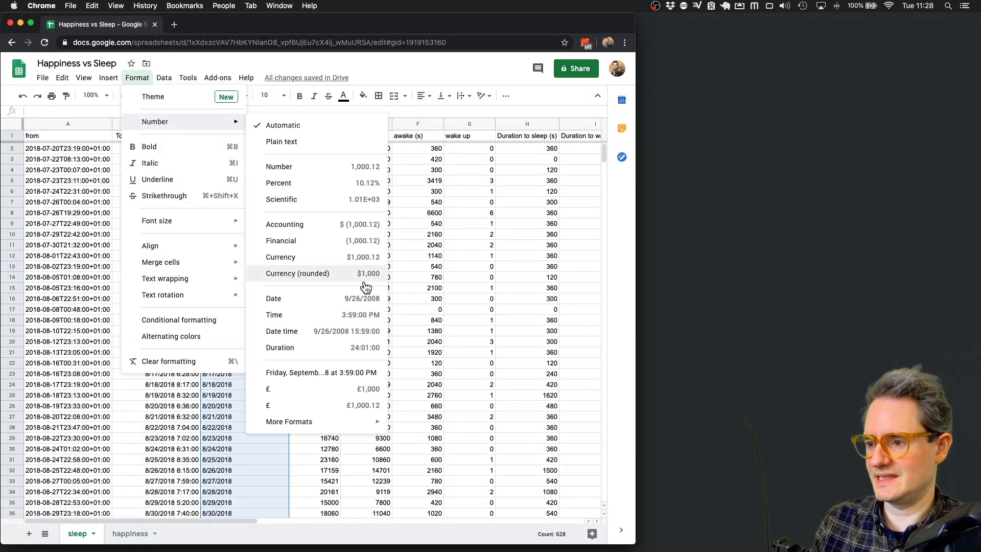
{"action": "left_click", "coordinate": [328, 306]}
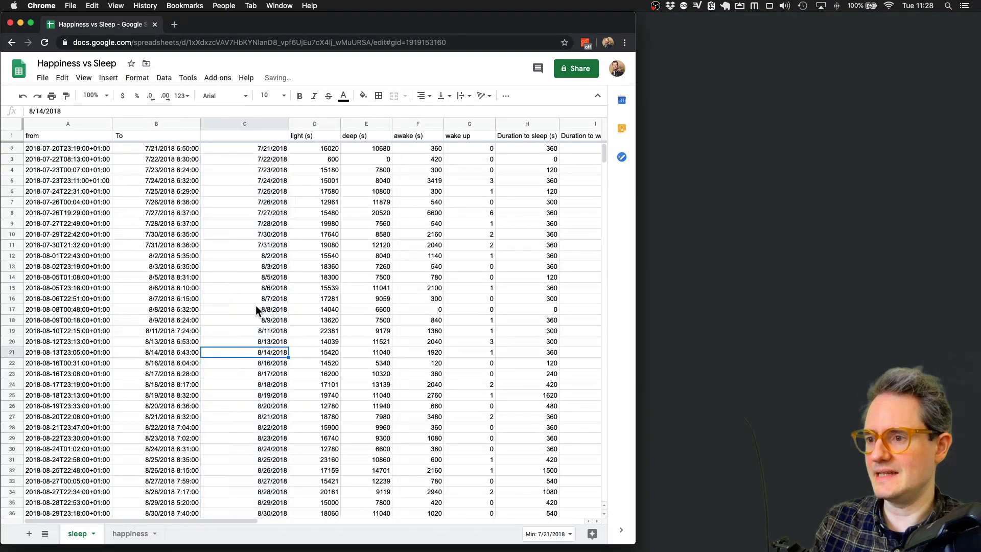
{"action": "left_click", "coordinate": [263, 133]}
{"action": "type", "text": "Wake Up Date"}
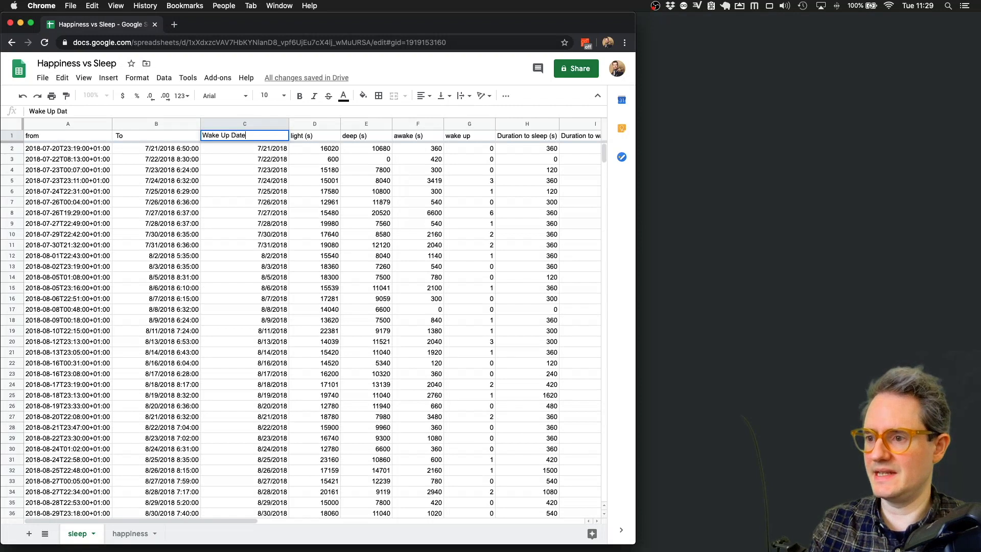
{"action": "key", "text": "Return"}
{"action": "double_click", "coordinate": [289, 124]}
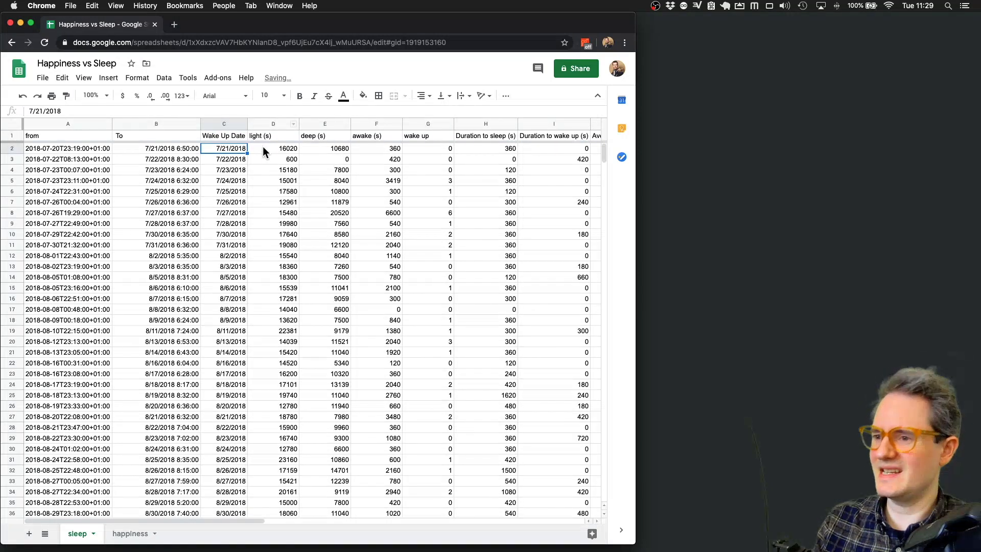
{"action": "left_click_drag", "start_coordinate": [265, 148], "coordinate": [327, 148]}
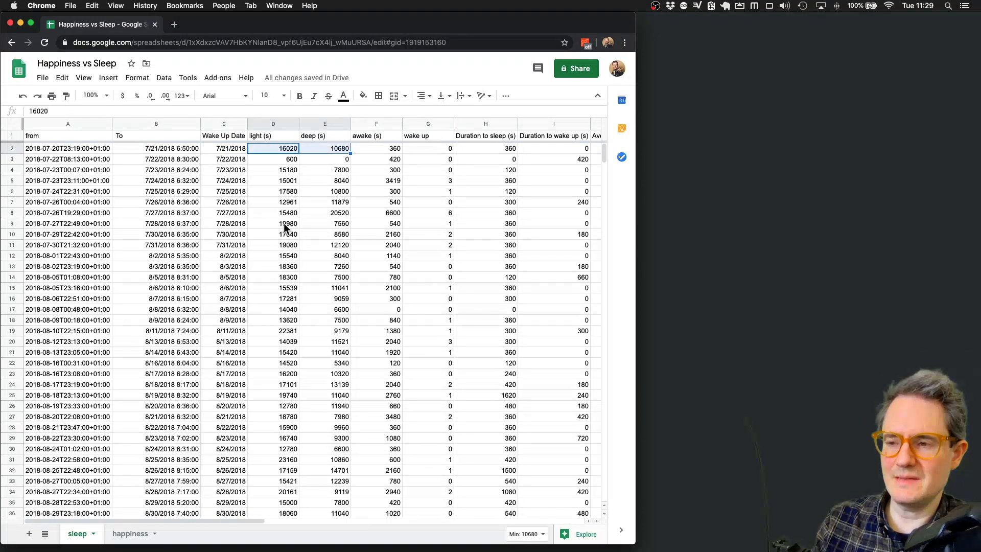
- Insert a new column D right of Wake Up Date headed 'Hours Slept'
{"action": "right_click", "coordinate": [229, 122]}
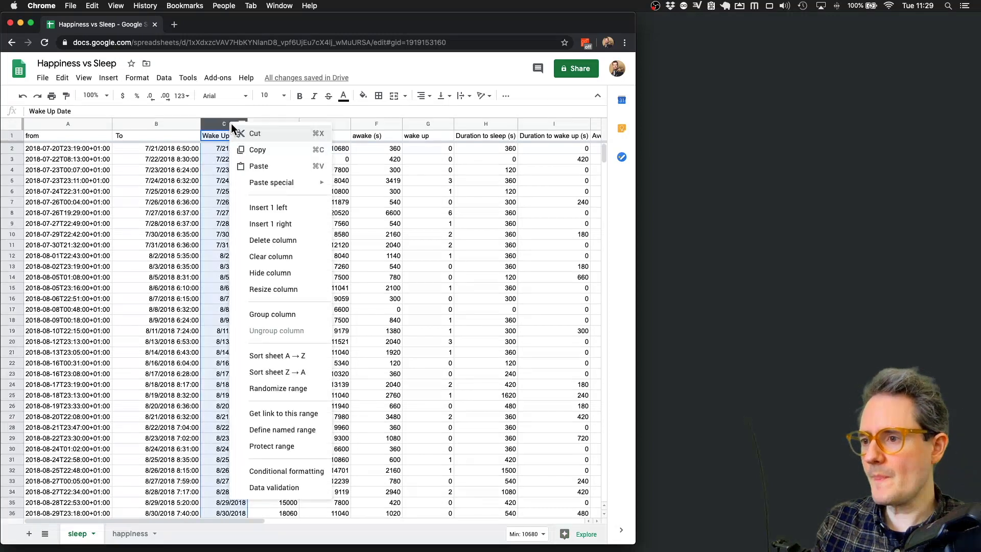
{"action": "left_click", "coordinate": [286, 223]}
{"action": "left_click", "coordinate": [269, 138]}
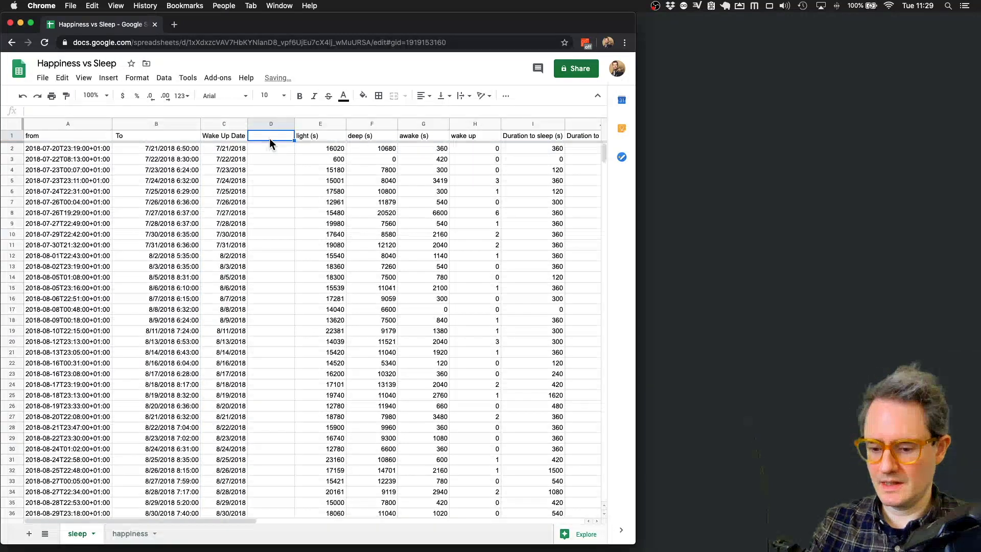
{"action": "type", "text": "Totlas"}
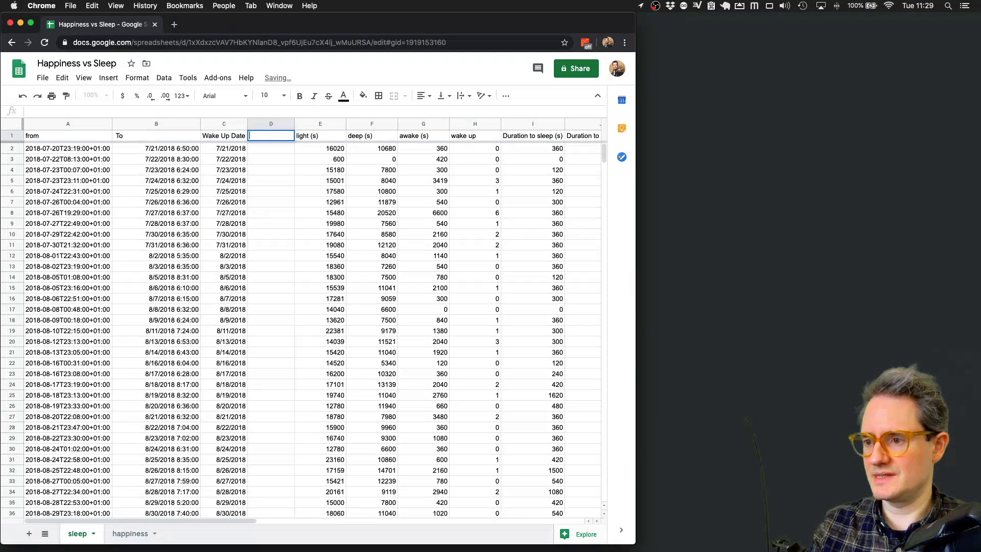
{"action": "type", "text": "Hours Slept"}
{"action": "key", "text": "Return"}
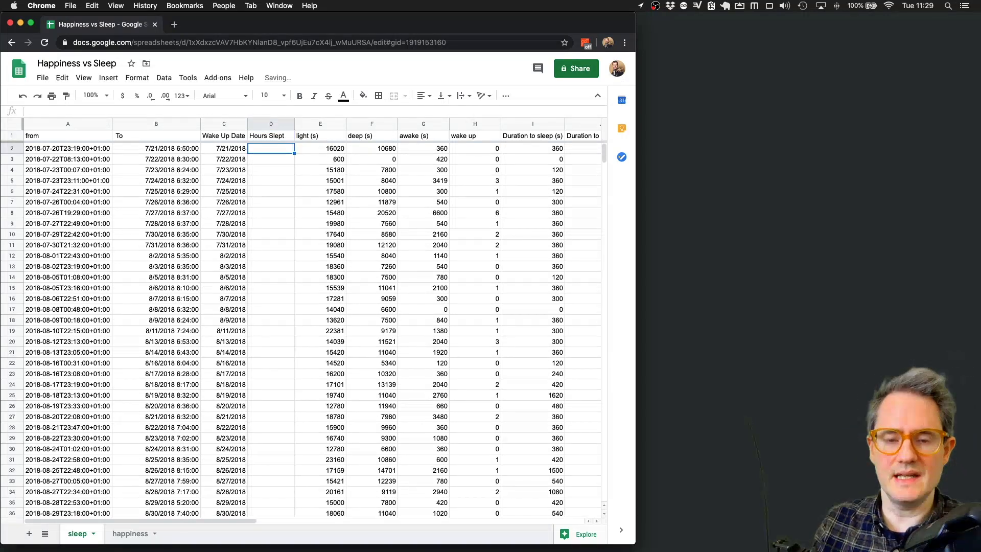
- Enter =(E2+F2)/60/60 in D2 to convert light plus deep sleep seconds to hours
{"action": "type", "text": "="}
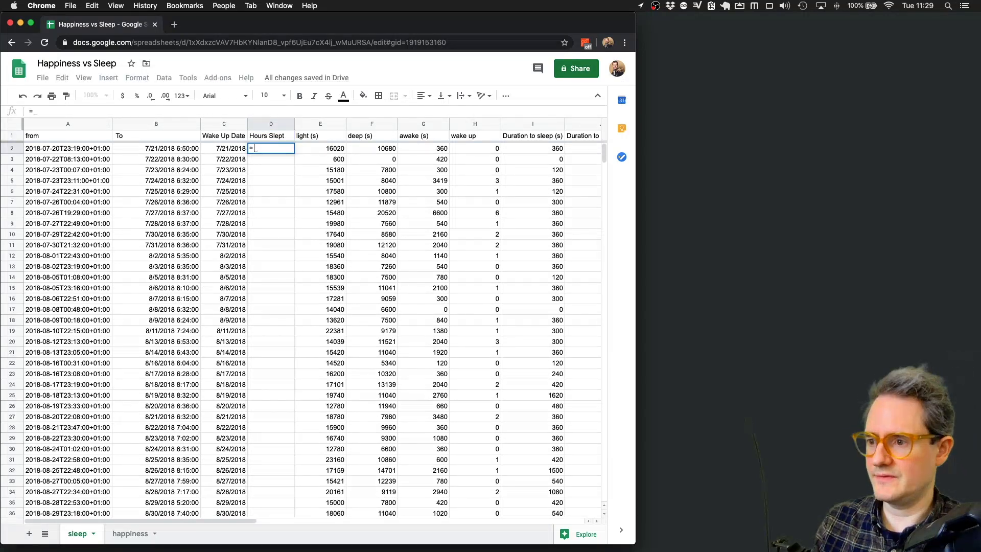
{"action": "left_click", "coordinate": [323, 147]}
{"action": "type", "text": "+"}
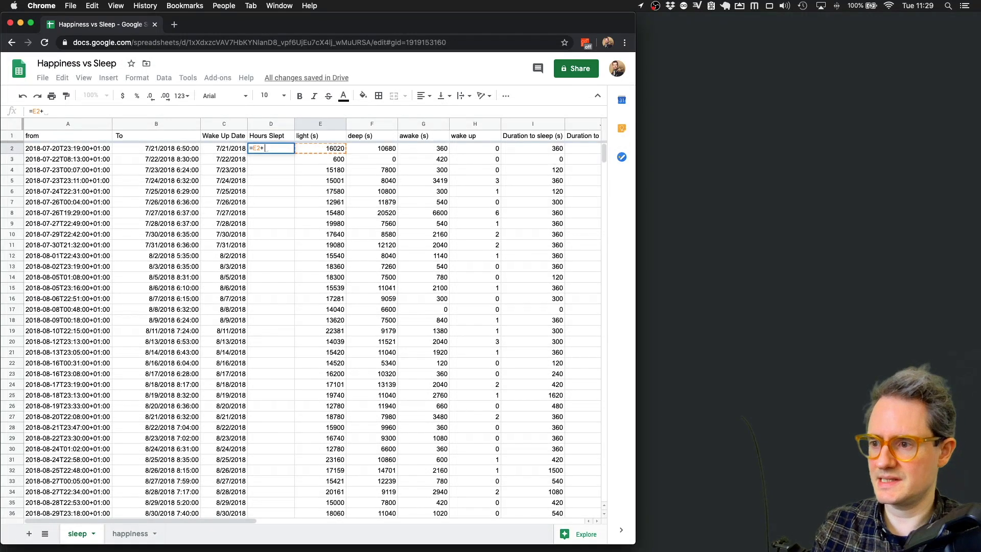
{"action": "left_click", "coordinate": [354, 148]}
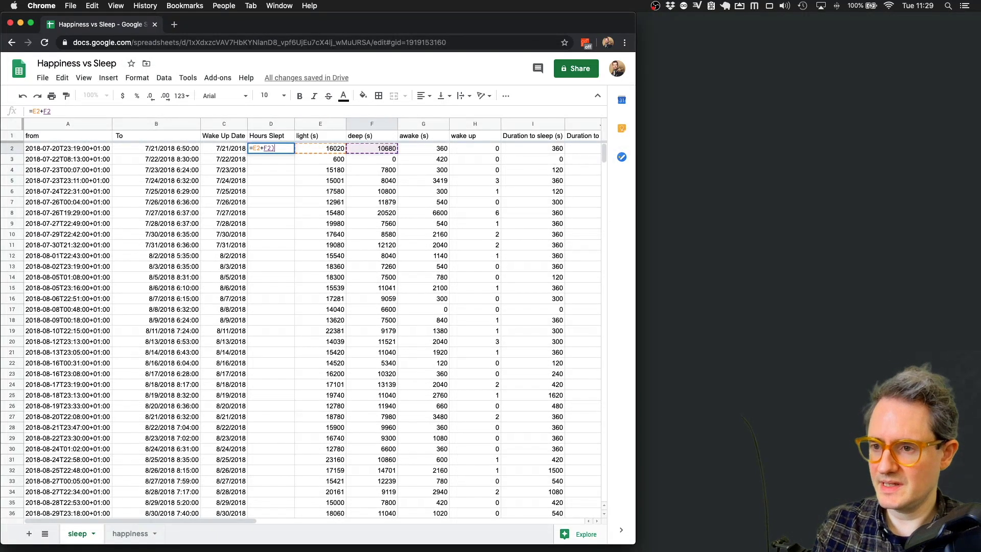
{"action": "type", "text": ")"}
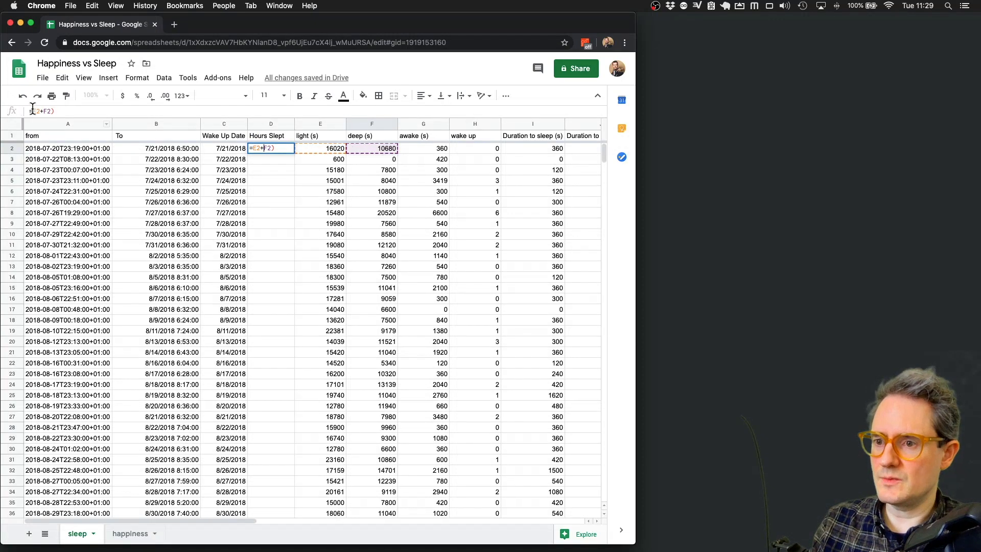
{"action": "type", "text": "("}
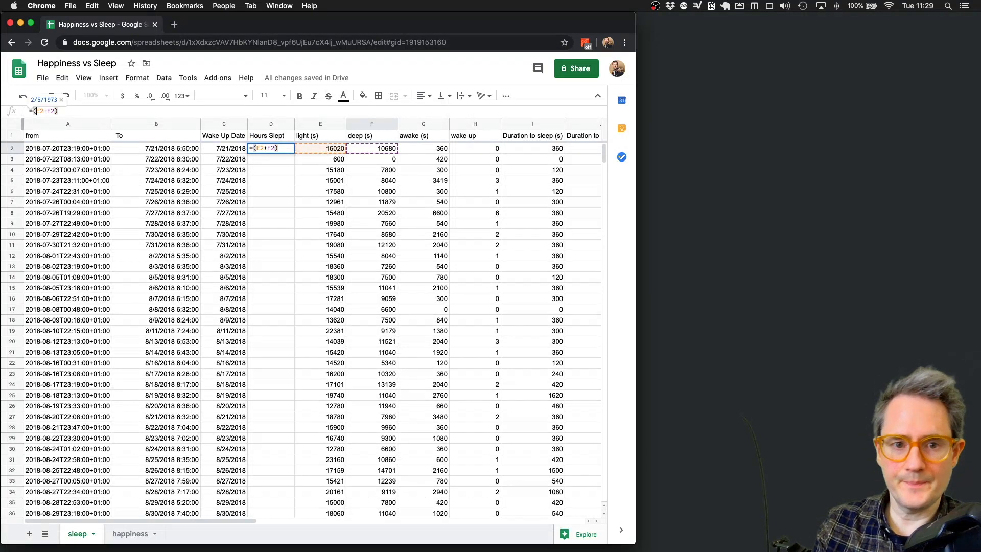
{"action": "key", "text": "End"}
{"action": "type", "text": "/ 60"}
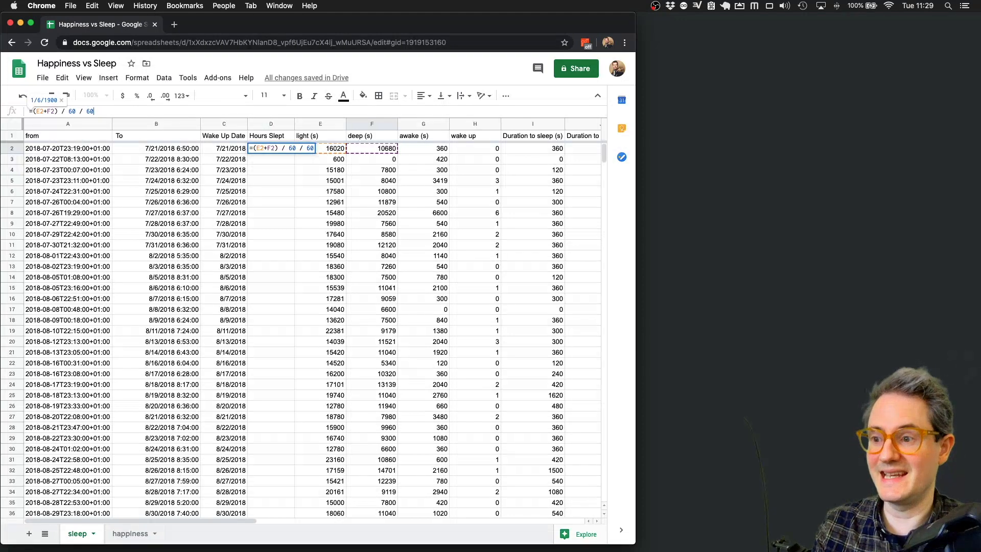
{"action": "key", "text": "Return"}
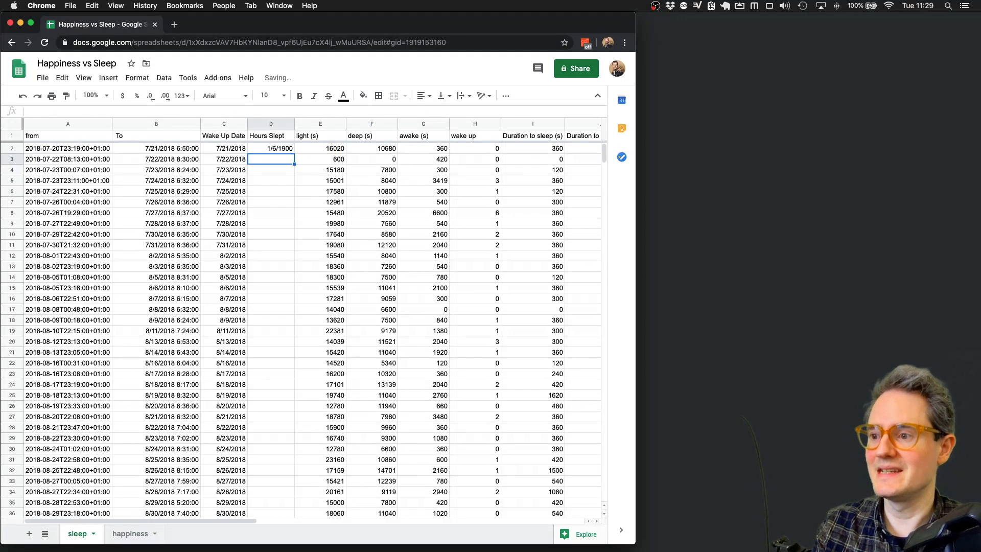
- Format Hours Slept as plain numbers and fill the formula down every row (7.42 in D2)
{"action": "left_click", "coordinate": [265, 122]}
{"action": "left_click", "coordinate": [164, 77]}
{"action": "mouse_move", "coordinate": [127, 77]}
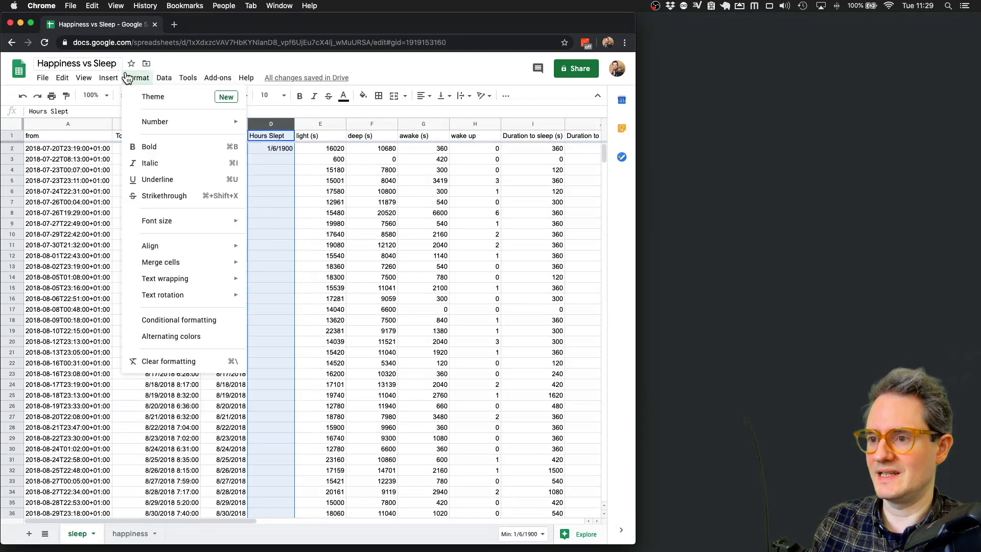
{"action": "mouse_move", "coordinate": [156, 122]}
{"action": "left_click", "coordinate": [279, 164]}
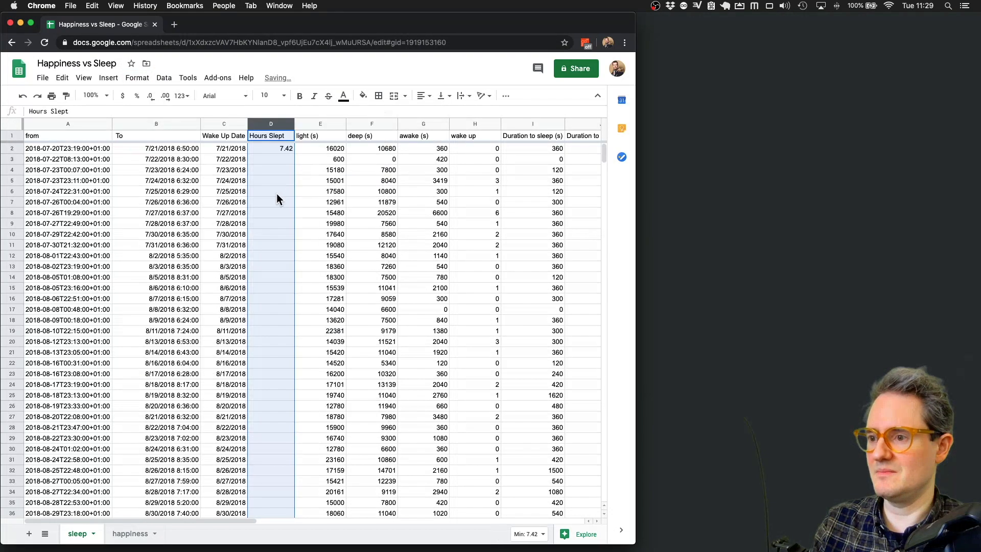
{"action": "left_click", "coordinate": [286, 149]}
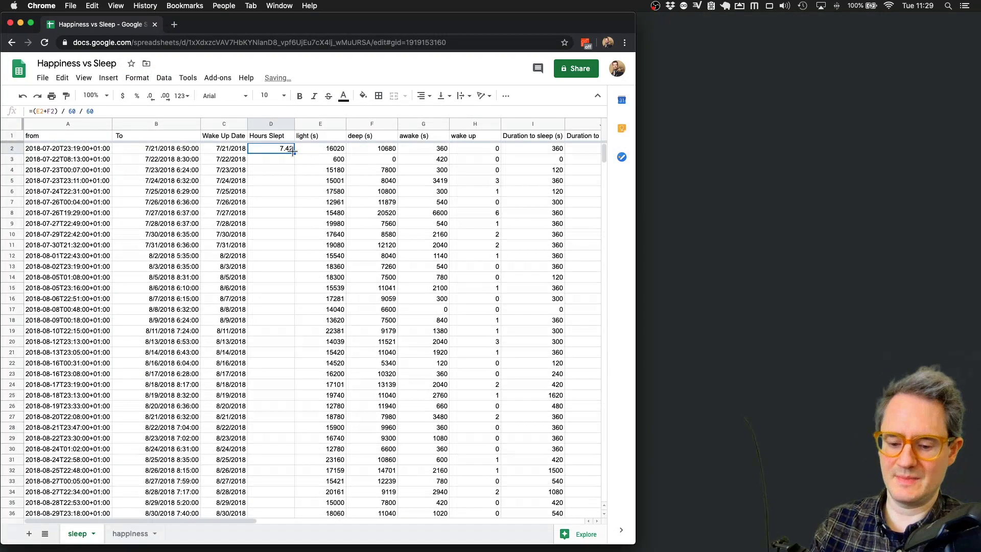
{"action": "double_click", "coordinate": [293, 152]}
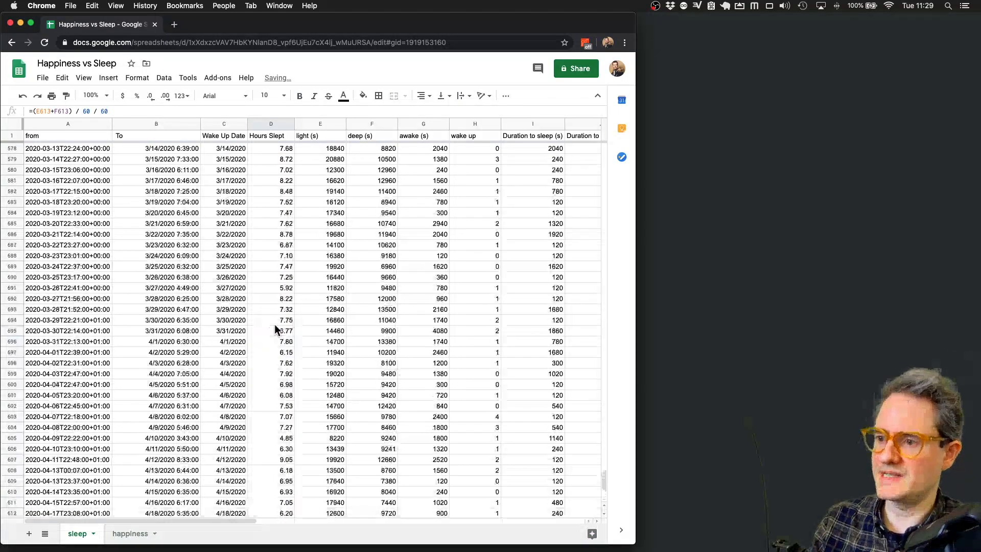
{"action": "scroll", "coordinate": [275, 325], "scroll_direction": "up", "scroll_amount": 20}
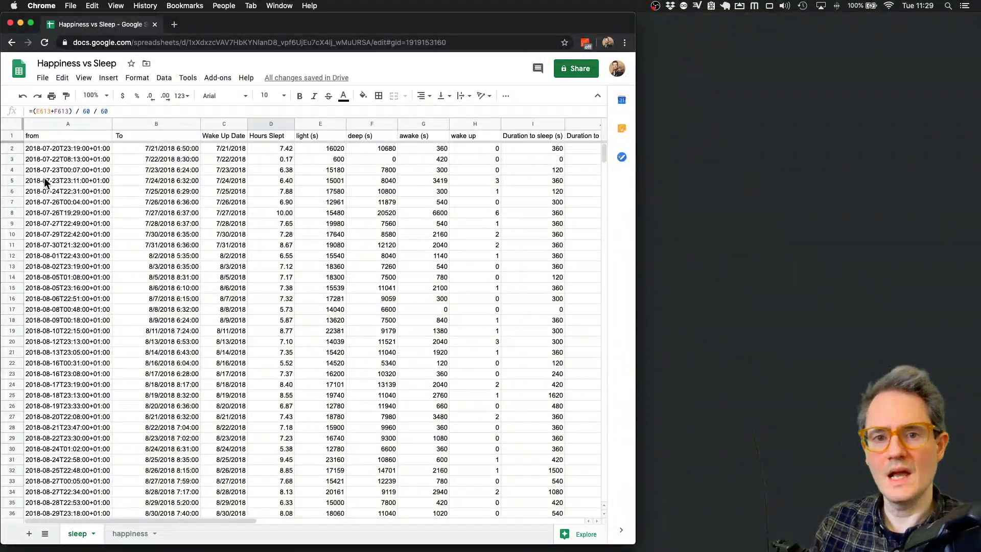
- Insert a new column D right of Wake Up Date titled 'Wake Up Time'
{"action": "left_click", "coordinate": [260, 124]}
{"action": "left_click", "coordinate": [224, 124]}
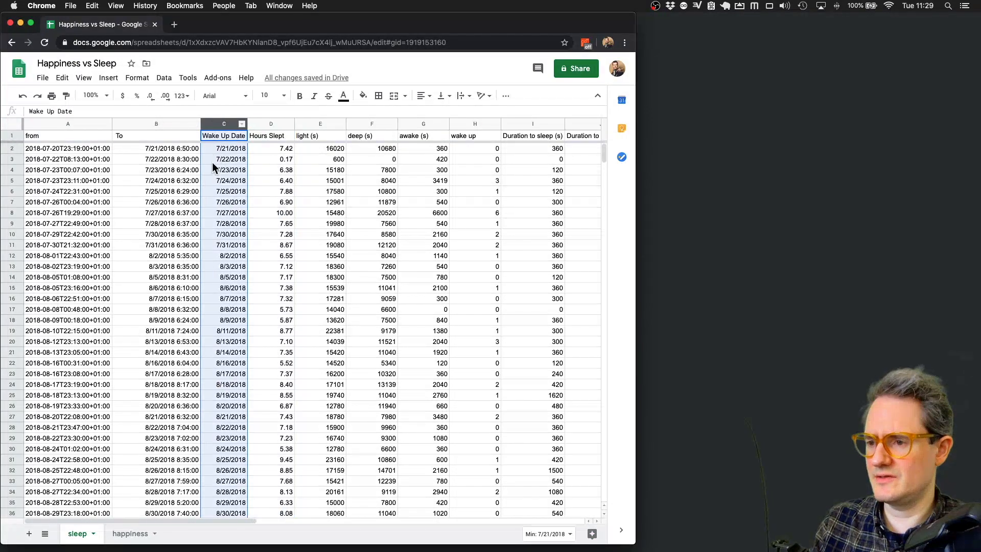
{"action": "left_click", "coordinate": [150, 124]}
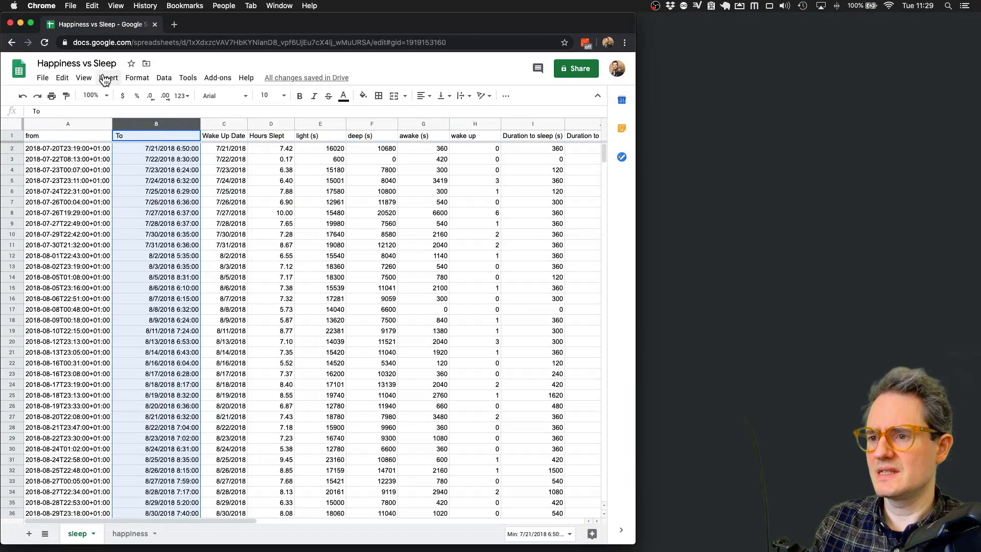
{"action": "left_click", "coordinate": [164, 78]}
{"action": "left_click", "coordinate": [167, 77]}
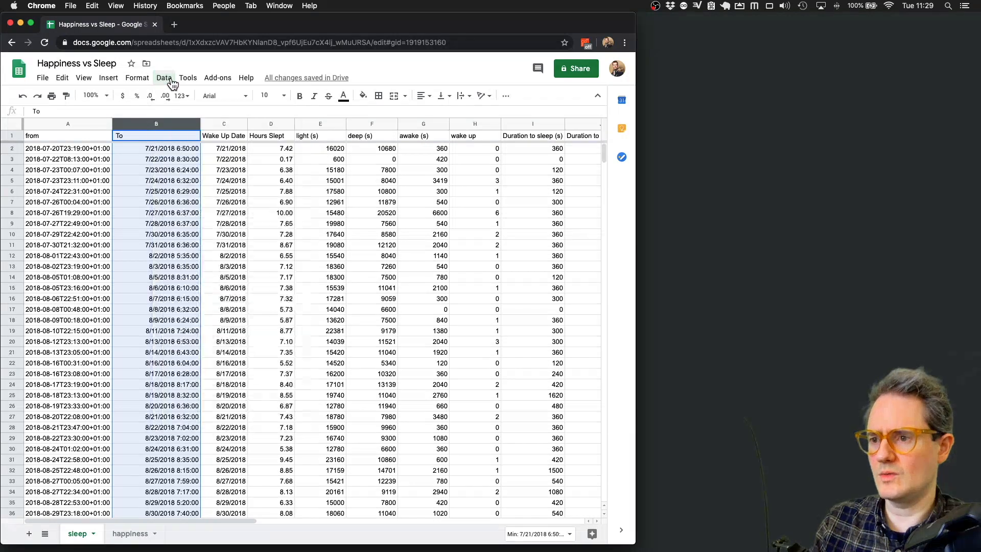
{"action": "right_click", "coordinate": [227, 124]}
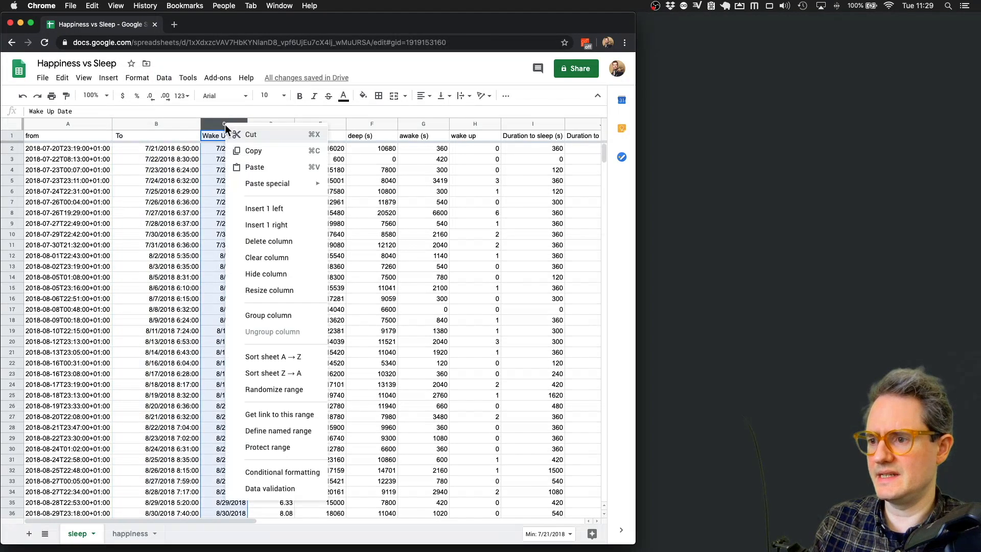
{"action": "left_click", "coordinate": [271, 226]}
{"action": "left_click", "coordinate": [265, 133]}
{"action": "type", "text": "Wake Up Time"}
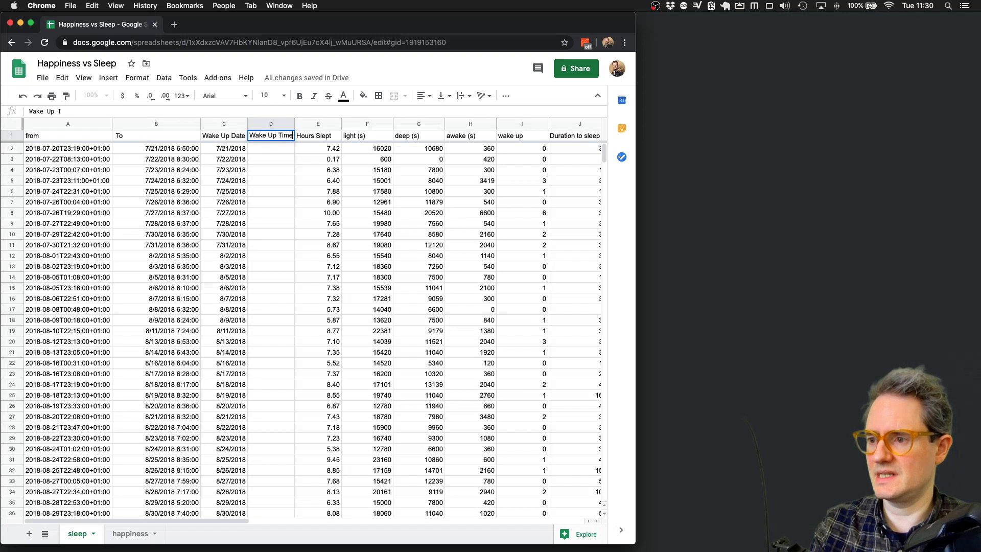
{"action": "key", "text": "Return"}
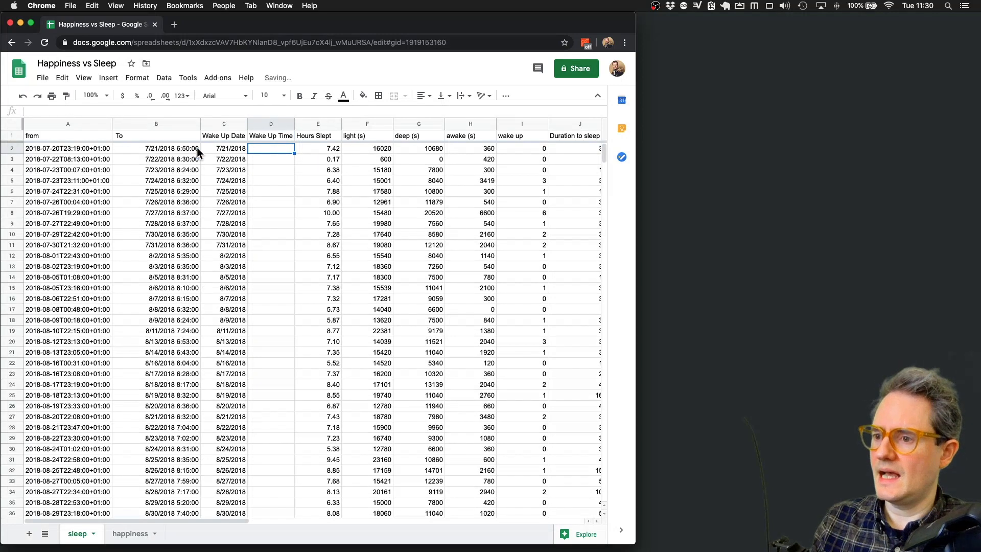
- Format the first To value in B2 as a time, showing 6:50:00 AM
{"action": "left_click", "coordinate": [176, 149]}
{"action": "left_click", "coordinate": [164, 78]}
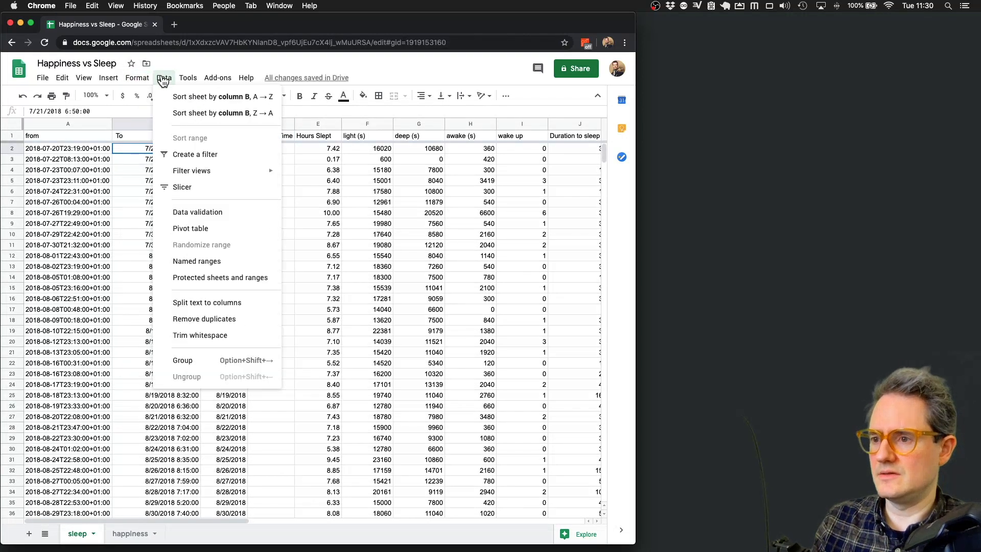
{"action": "left_click", "coordinate": [137, 78]}
{"action": "mouse_move", "coordinate": [165, 123]}
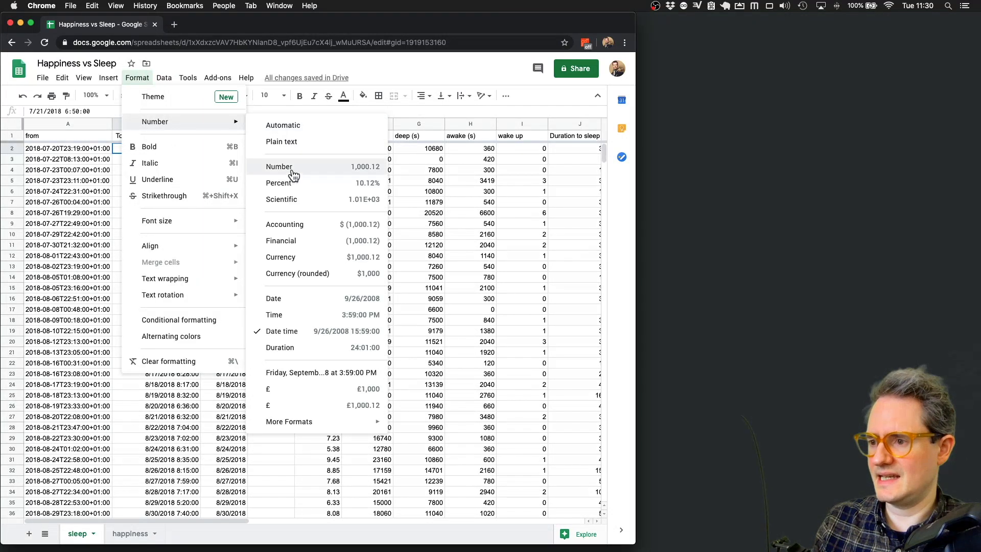
{"action": "left_click", "coordinate": [307, 315]}
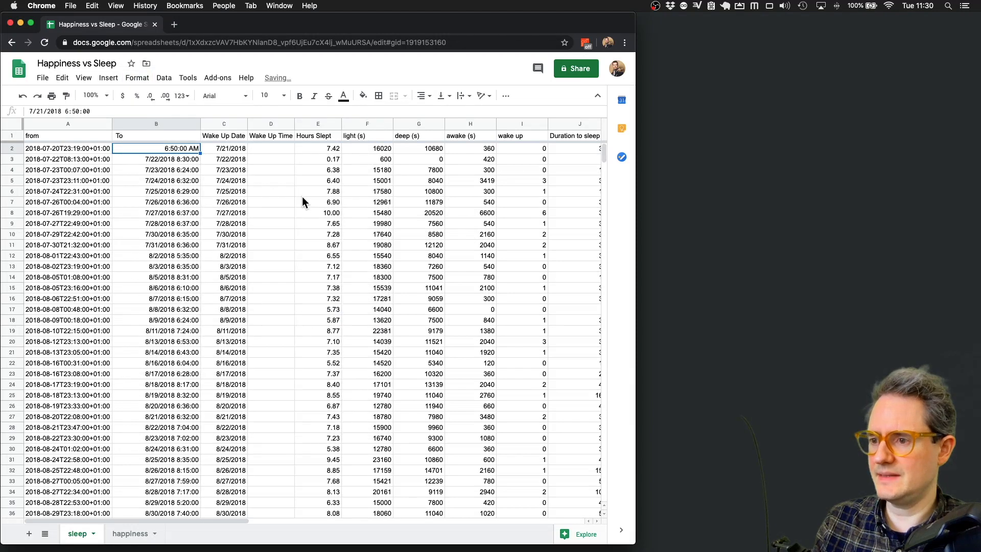
- Enter =TO_TEXT(B2) in D2 and fill it down the Wake Up Time column
{"action": "left_click", "coordinate": [281, 149]}
{"action": "type", "text": "=TO_"}
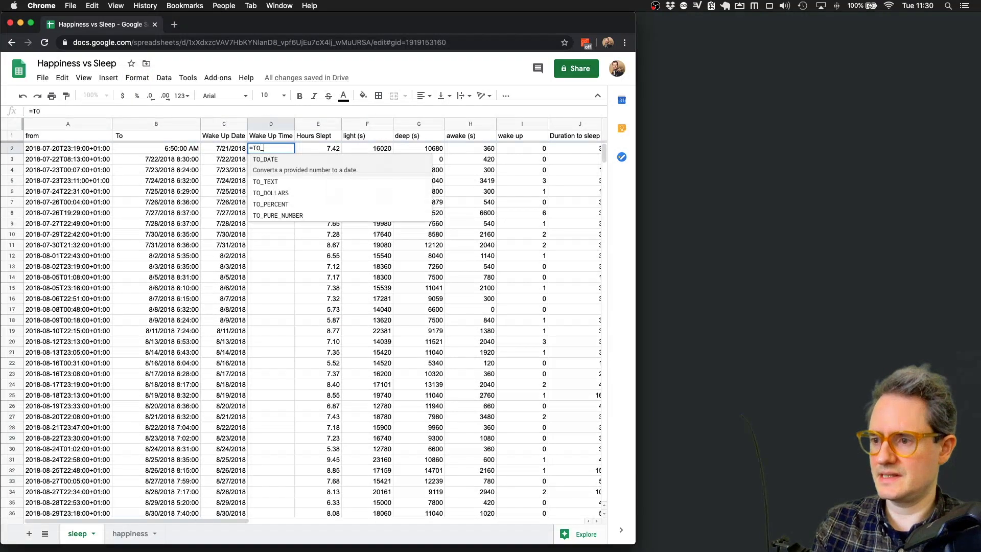
{"action": "type", "text": "TEXT("}
{"action": "key", "text": "super+shift+Down"}
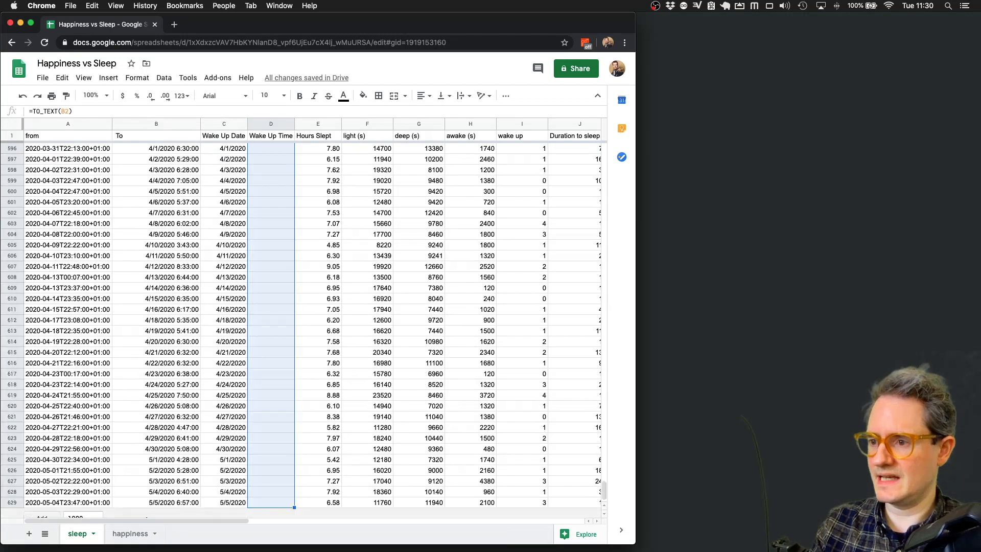
{"action": "key", "text": "super+Return"}
- Format the whole To column as times
{"action": "left_click", "coordinate": [156, 123]}
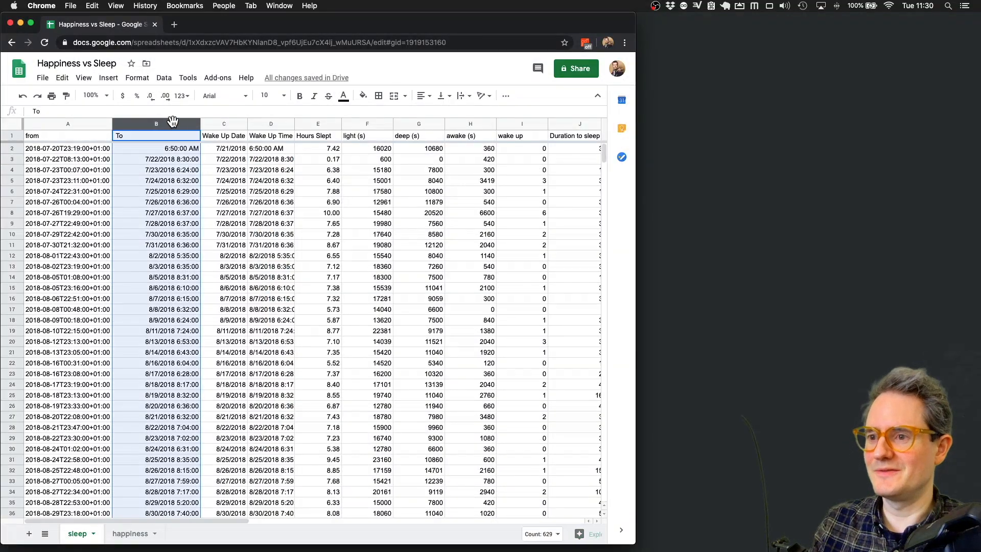
{"action": "left_click", "coordinate": [137, 78]}
{"action": "mouse_move", "coordinate": [160, 123]}
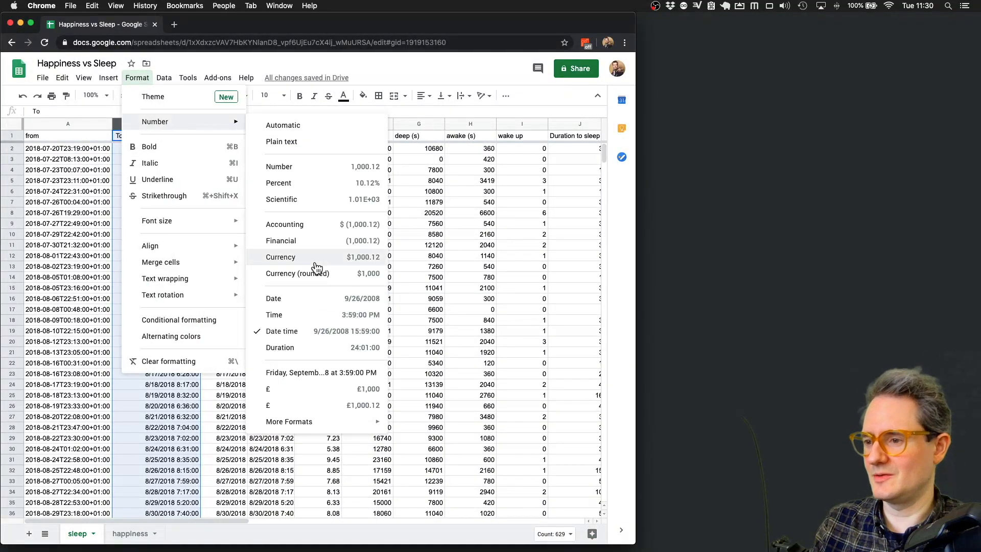
{"action": "left_click", "coordinate": [299, 318]}
- Paste the Wake Up Time column back over itself as plain values only
{"action": "left_click", "coordinate": [271, 266]}
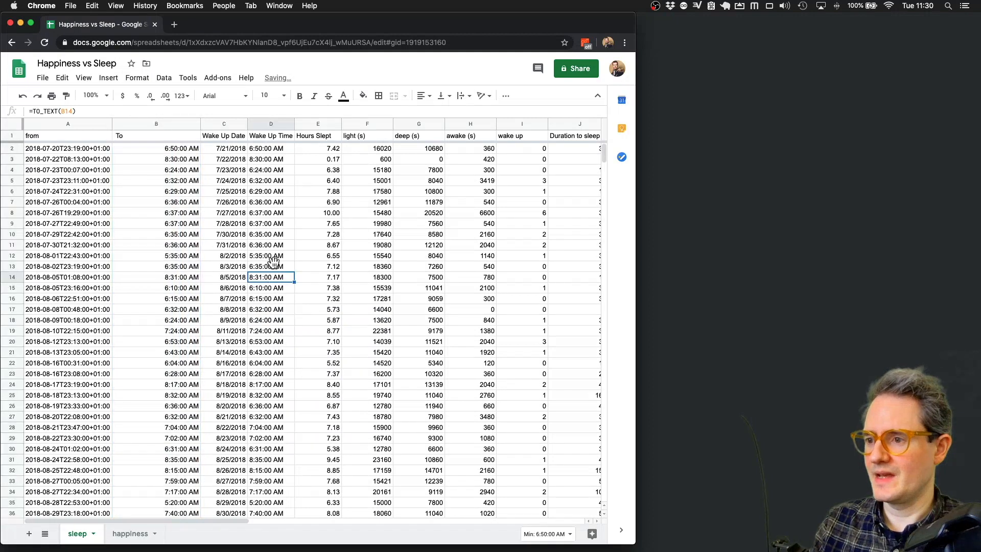
{"action": "left_click", "coordinate": [266, 124]}
{"action": "left_click", "coordinate": [62, 78]}
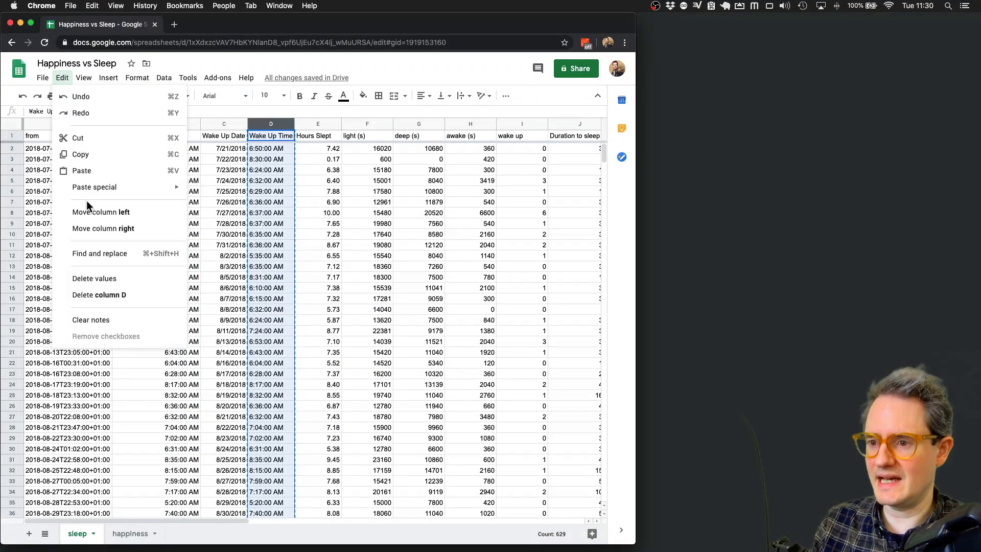
{"action": "mouse_move", "coordinate": [91, 188]}
{"action": "left_click", "coordinate": [238, 191]}
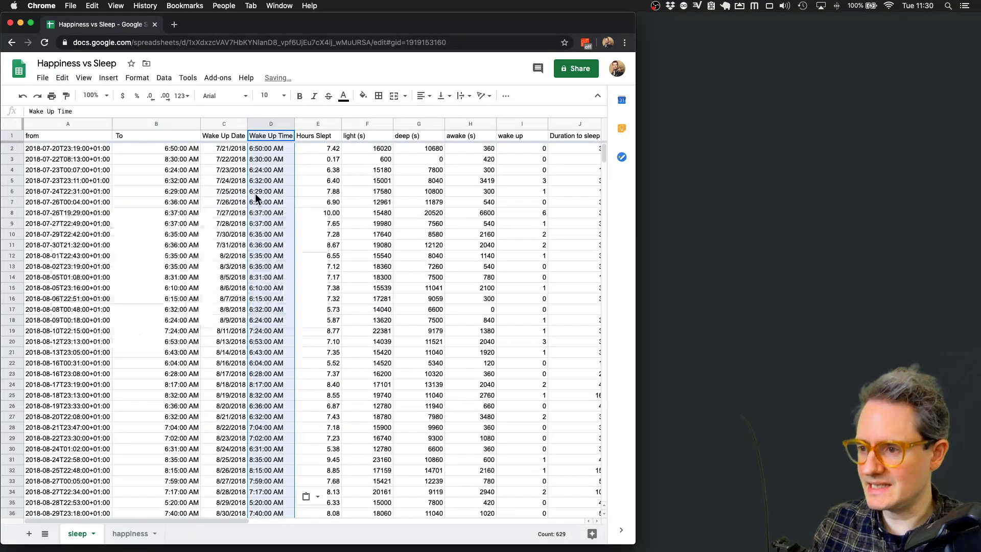
{"action": "left_click", "coordinate": [261, 224]}
{"action": "left_click", "coordinate": [268, 150]}
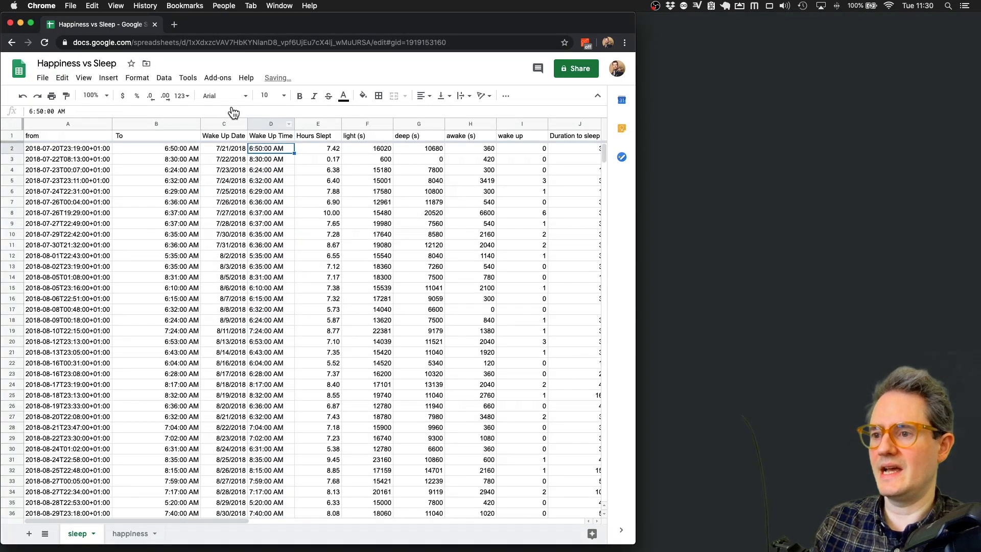
- Format the Wake Up Time column as times, e.g. 6:35:00 AM in D13
{"action": "left_click", "coordinate": [266, 122]}
{"action": "left_click", "coordinate": [164, 78]}
{"action": "mouse_move", "coordinate": [137, 78]}
{"action": "mouse_move", "coordinate": [155, 121]}
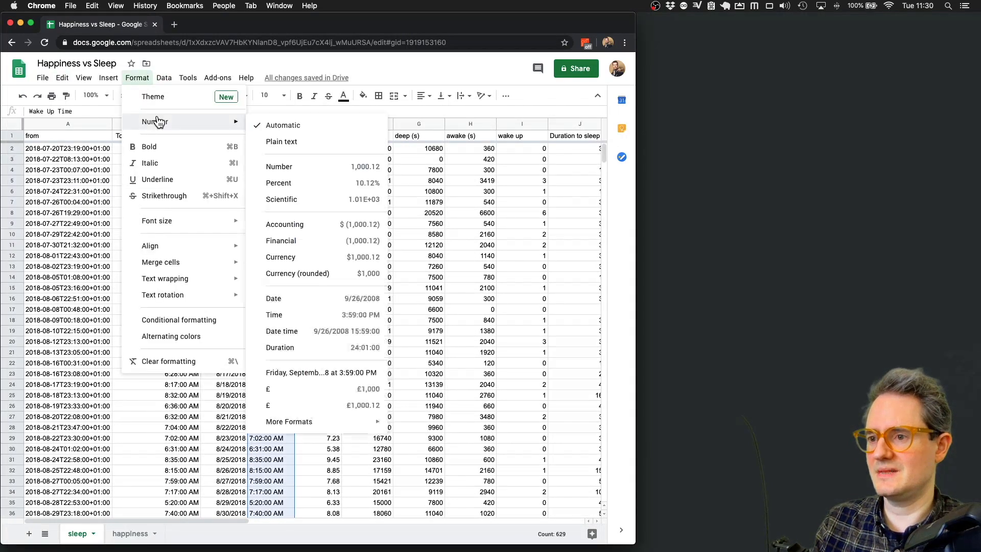
{"action": "left_click", "coordinate": [314, 317]}
{"action": "left_click", "coordinate": [277, 265]}
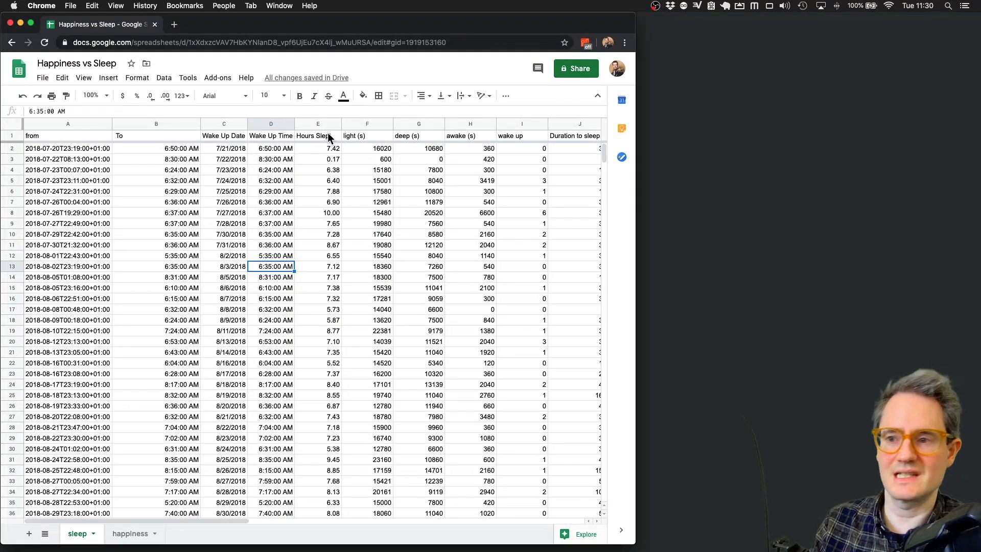
{"action": "scroll", "coordinate": [291, 289], "scroll_direction": "down", "scroll_amount": 2}
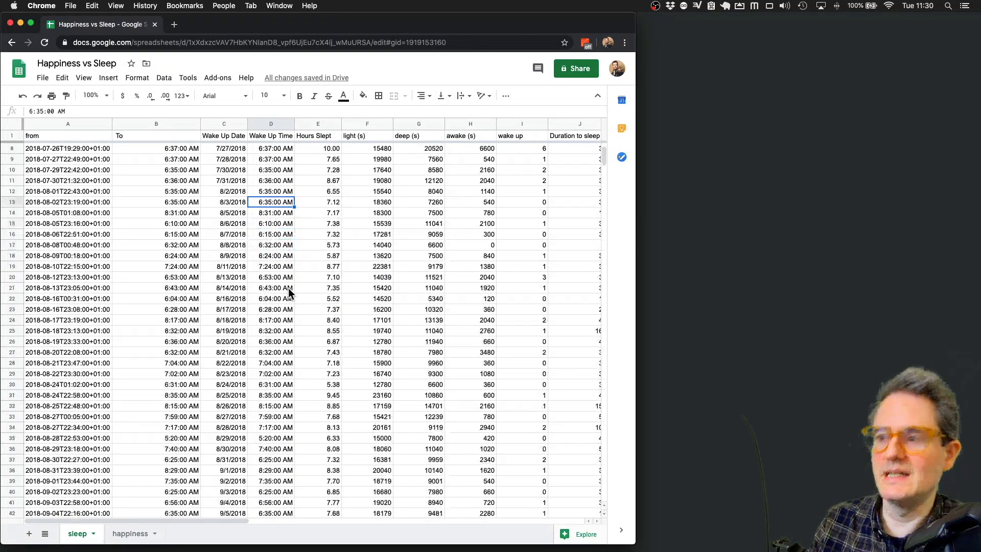
{"action": "scroll", "coordinate": [292, 289], "scroll_direction": "up", "scroll_amount": 2}
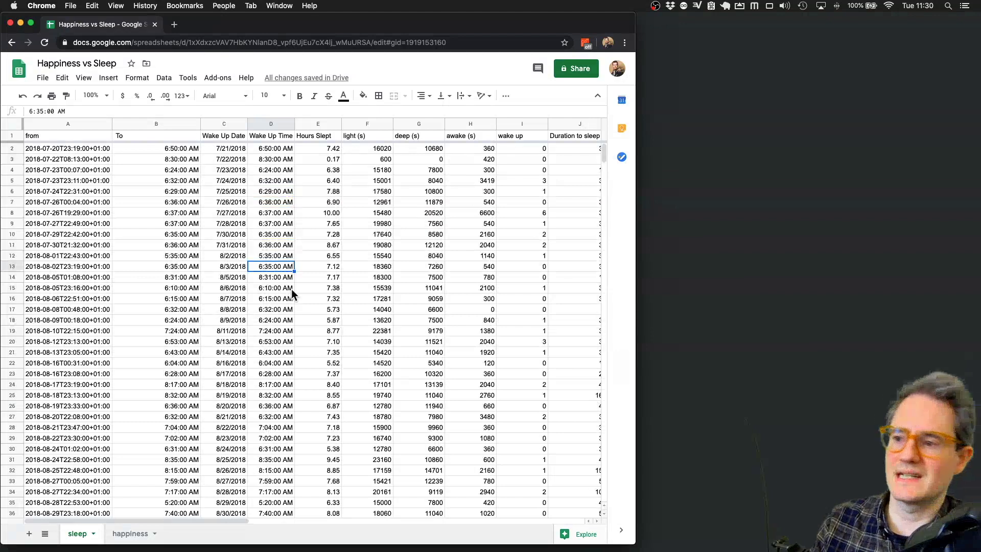
- Visit the happiness sheet, then return to the sleep sheet and select column C
{"action": "left_click", "coordinate": [130, 534]}
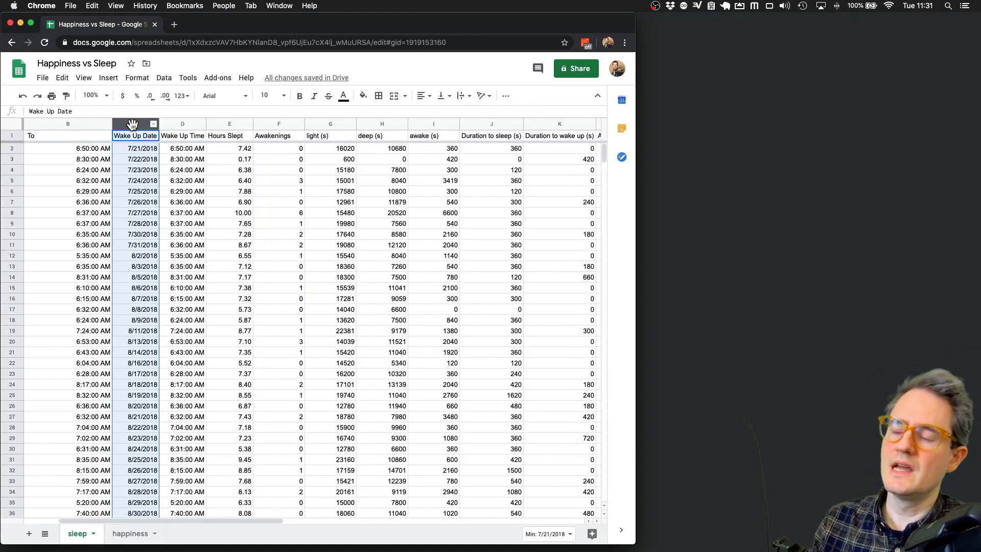
{"action": "left_click", "coordinate": [137, 123]}
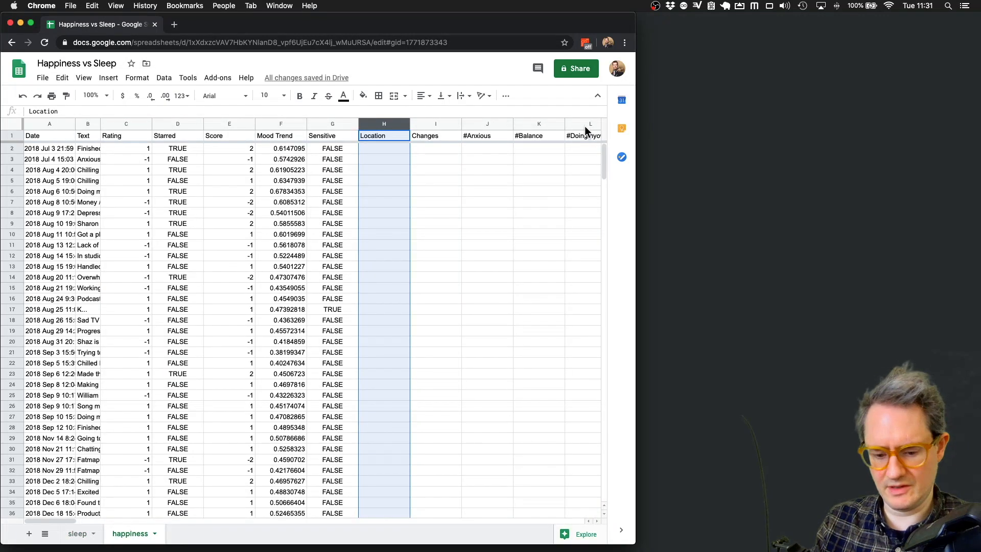
- Delete the Location, Changes and hashtag columns H–L from the happiness sheet
{"action": "left_click", "coordinate": [585, 127], "text": "shift"}
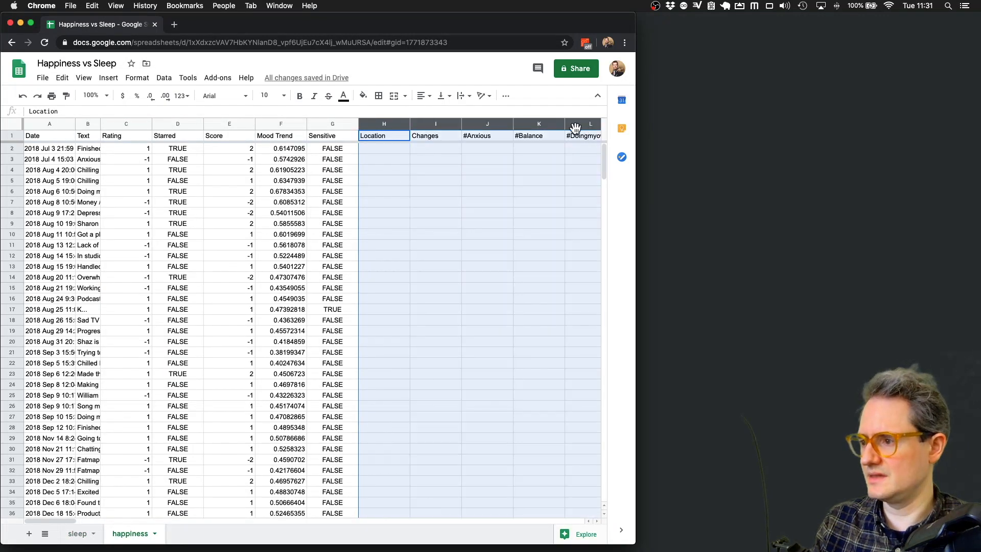
{"action": "right_click", "coordinate": [373, 124]}
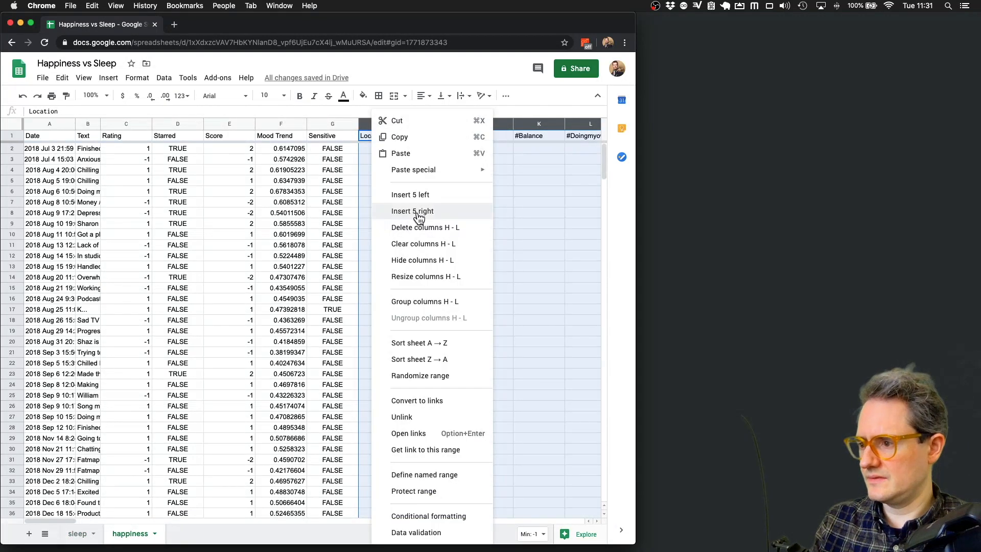
{"action": "left_click", "coordinate": [416, 196]}
- Begin a =VLOOKUP( formula in H2, then cancel it with Escape
{"action": "left_click", "coordinate": [373, 137]}
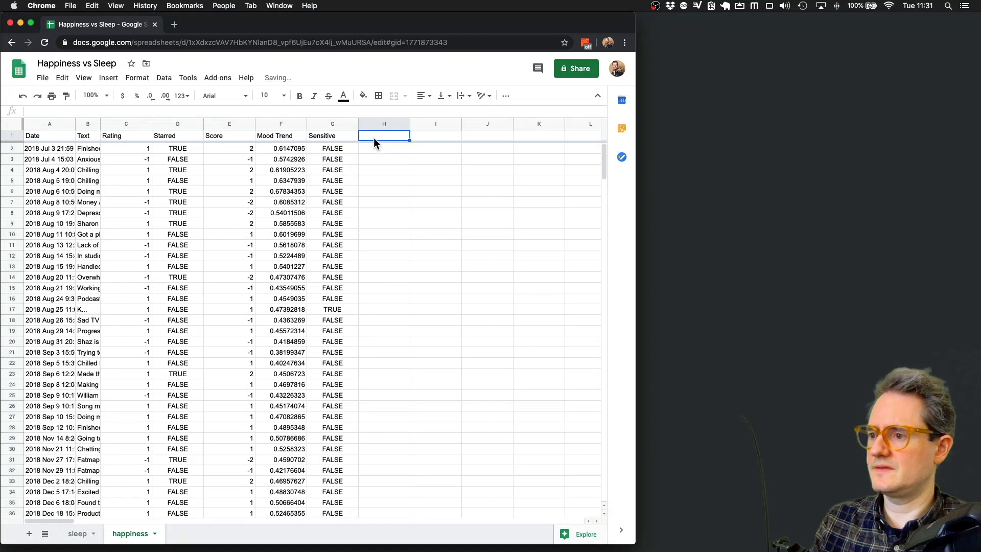
{"action": "left_click", "coordinate": [371, 149]}
{"action": "type", "text": "="}
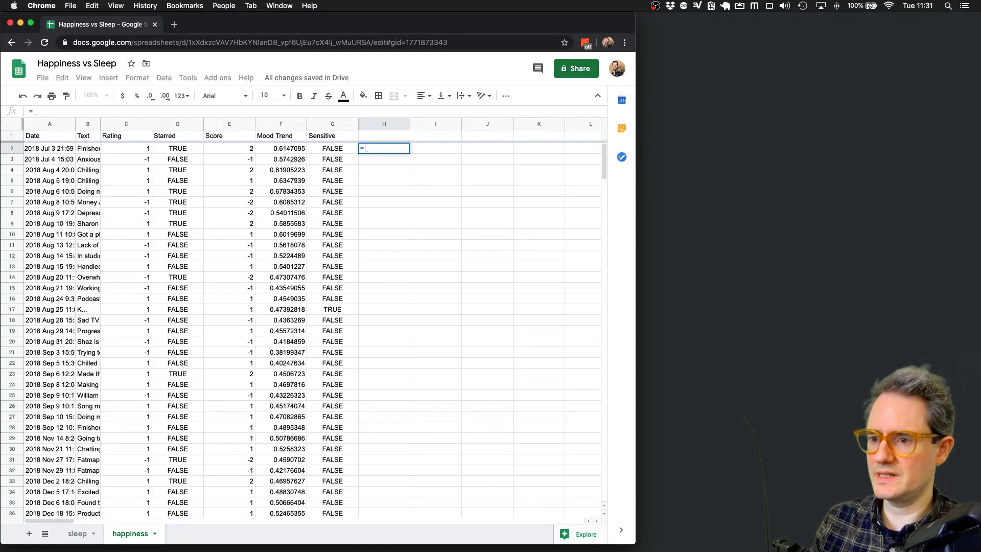
{"action": "type", "text": "VLOOK"}
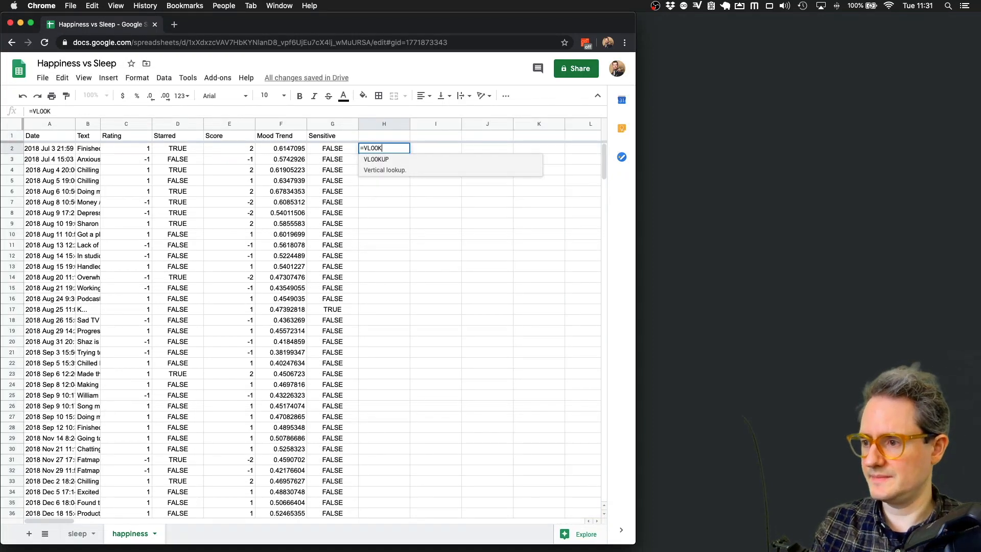
{"action": "type", "text": "UP("}
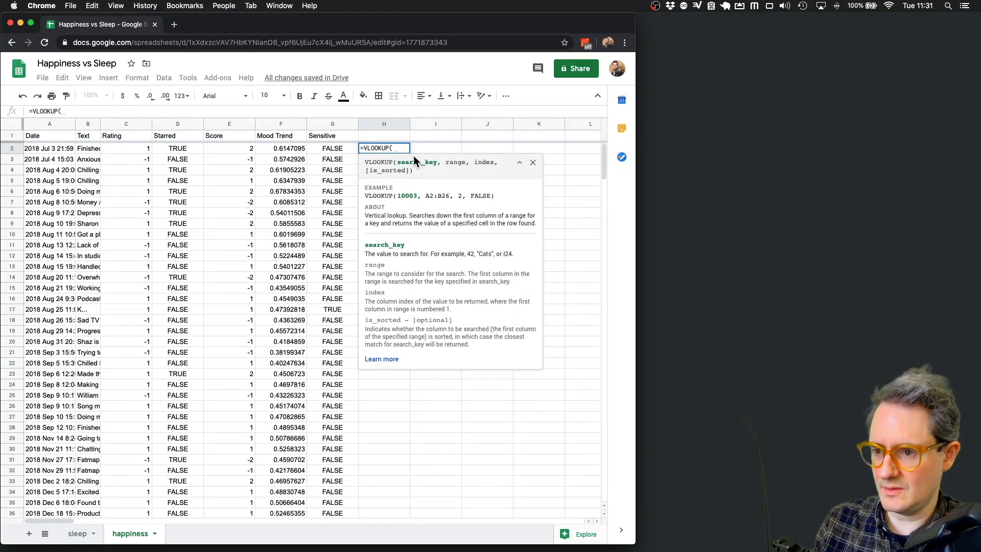
{"action": "key", "text": "Escape"}
{"action": "left_click", "coordinate": [53, 148]}
{"action": "right_click", "coordinate": [53, 125]}
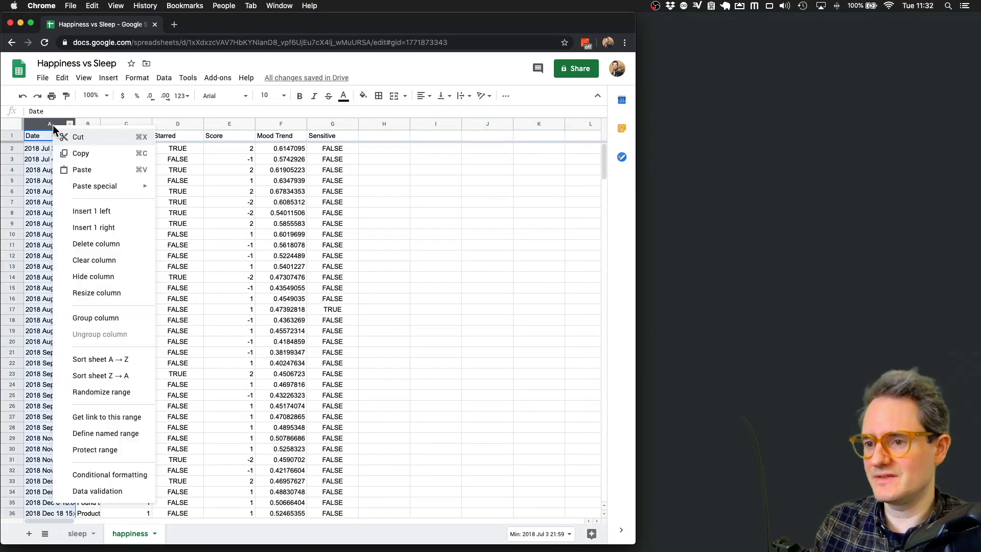
- Insert a new column B right of Date headed 'Just Date'
{"action": "left_click", "coordinate": [95, 228]}
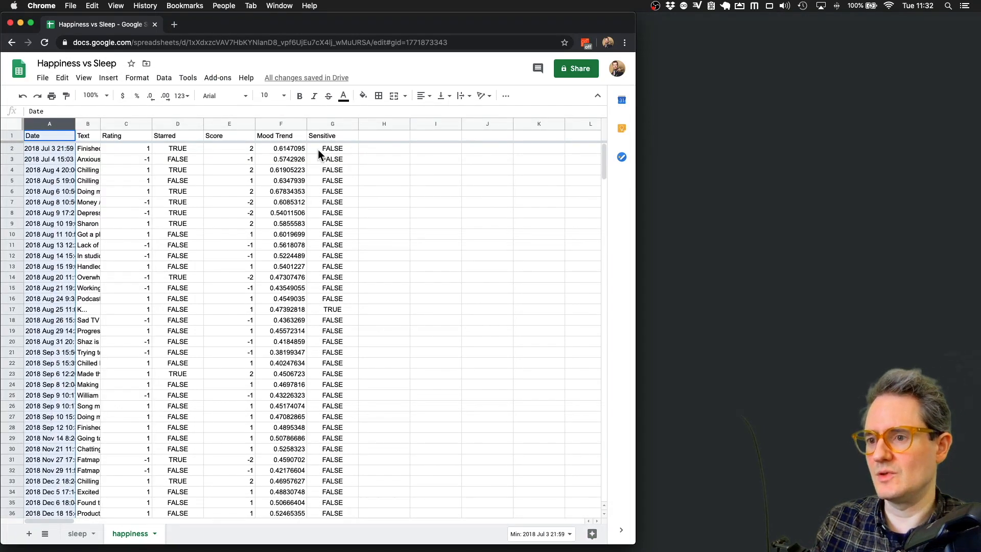
{"action": "left_click", "coordinate": [101, 134]}
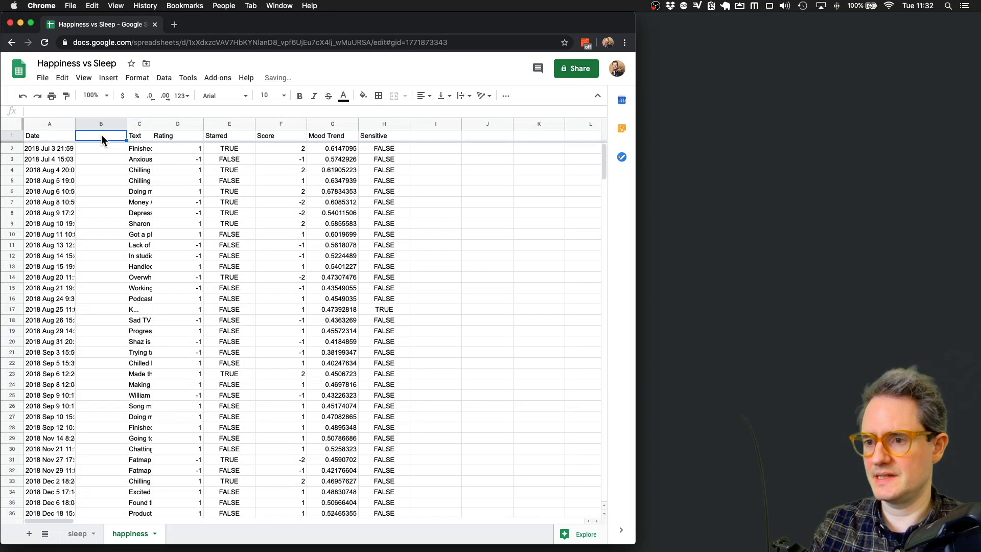
{"action": "type", "text": "Just Date"}
{"action": "key", "text": "Return"}
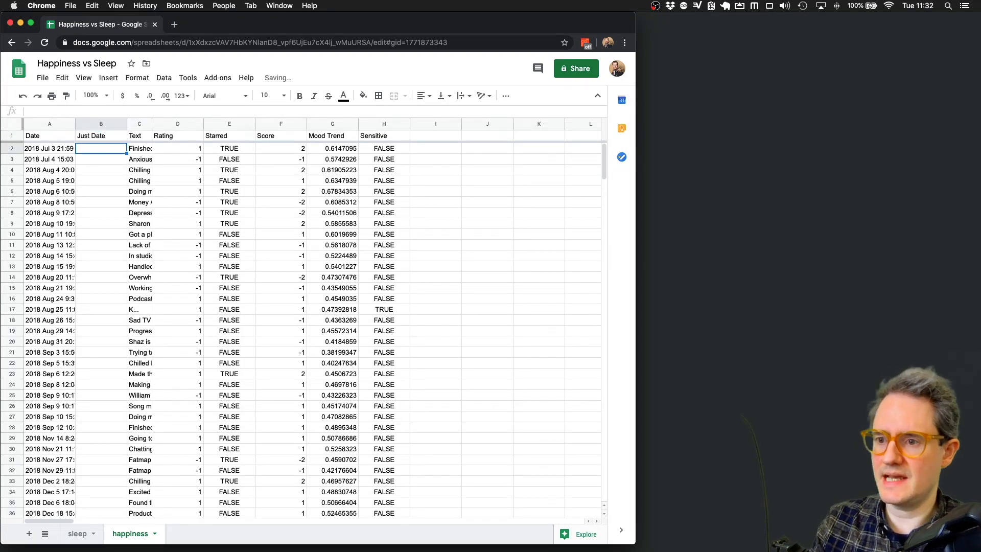
- Format the Date column A as plain dates
{"action": "left_click", "coordinate": [49, 124]}
{"action": "left_click", "coordinate": [137, 77]}
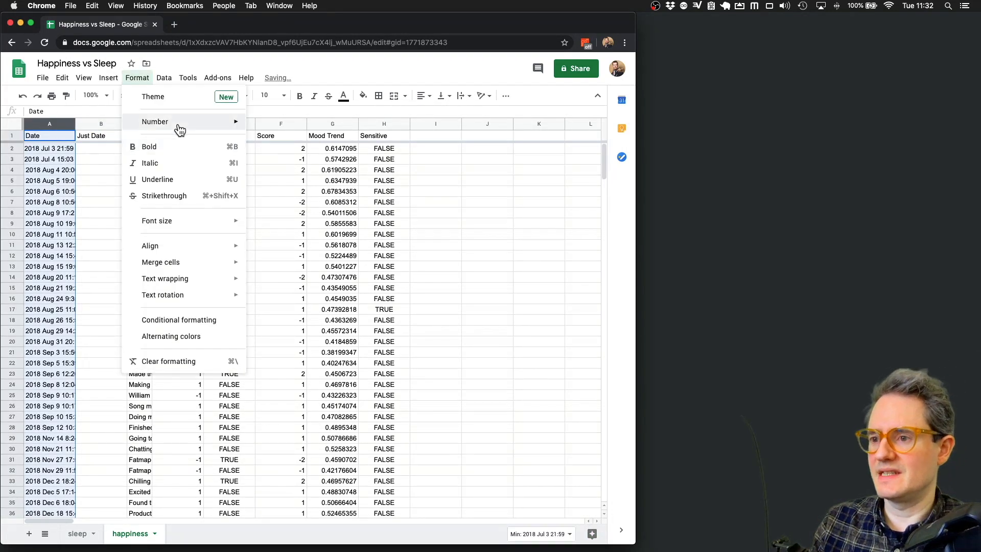
{"action": "mouse_move", "coordinate": [176, 125]}
{"action": "left_click", "coordinate": [324, 303]}
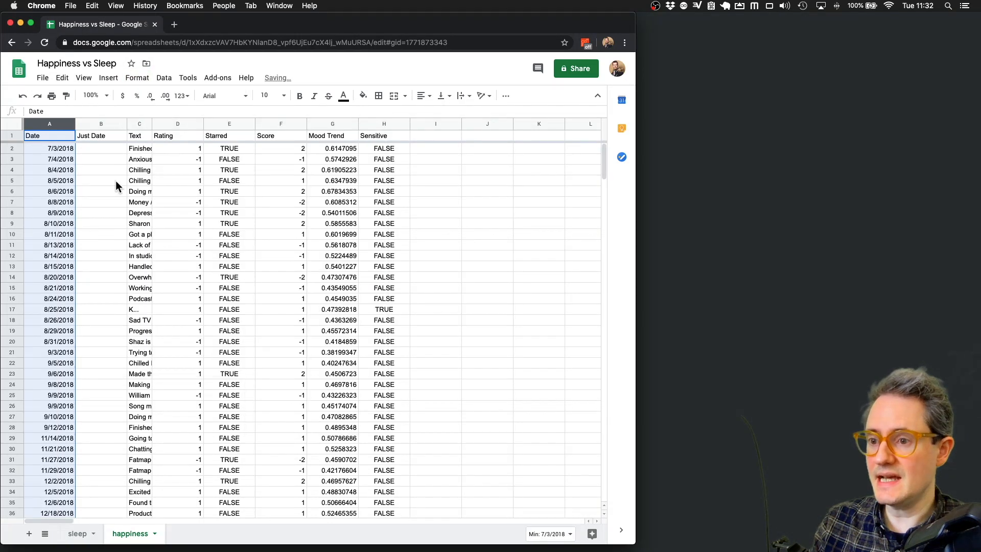
- Enter =TO_TEXT(A2) in B2 and fill it down column B to row 341
{"action": "left_click", "coordinate": [111, 150]}
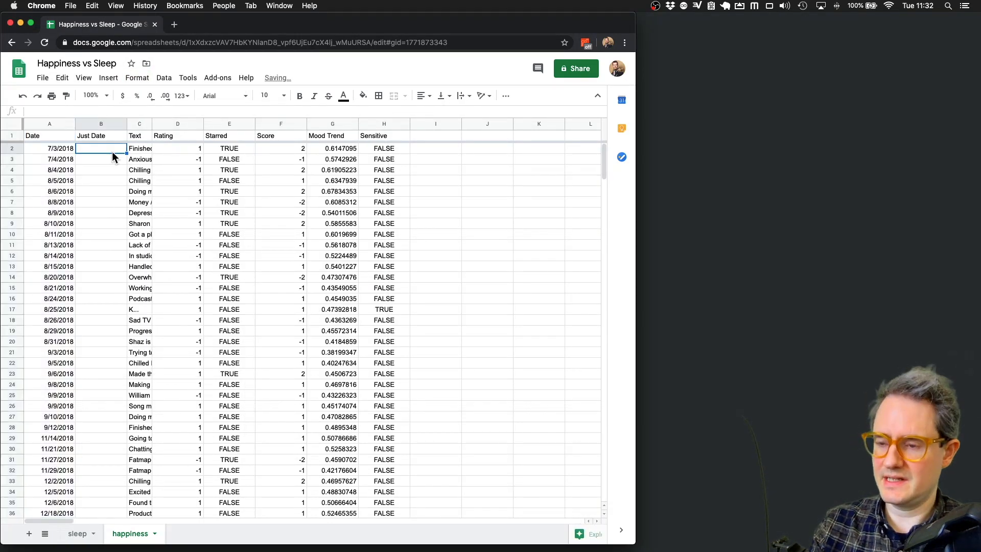
{"action": "type", "text": "=TO_TEXT("}
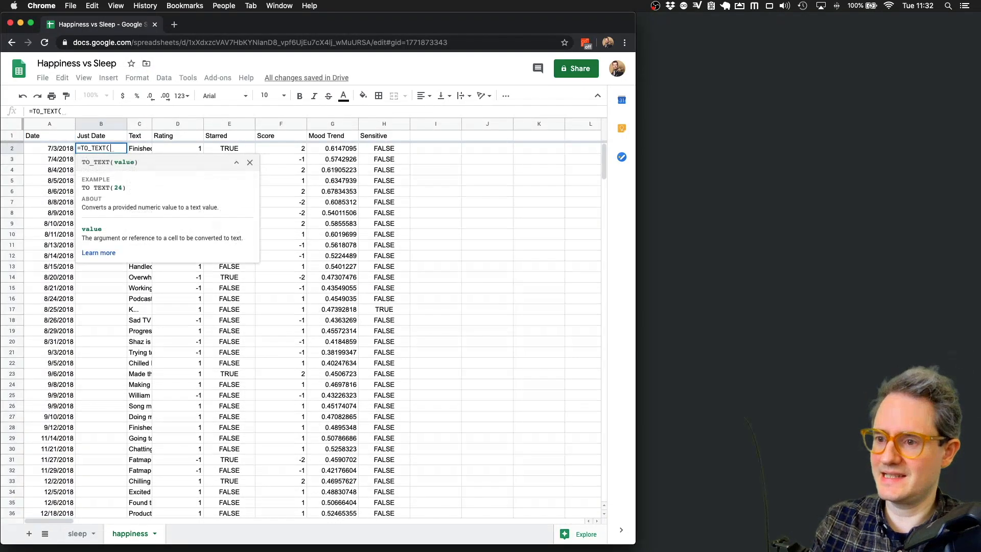
{"action": "left_click", "coordinate": [56, 146]}
{"action": "type", "text": ")"}
{"action": "key", "text": "Return"}
{"action": "key", "text": "Up"}
{"action": "key", "text": "shift+super+Down"}
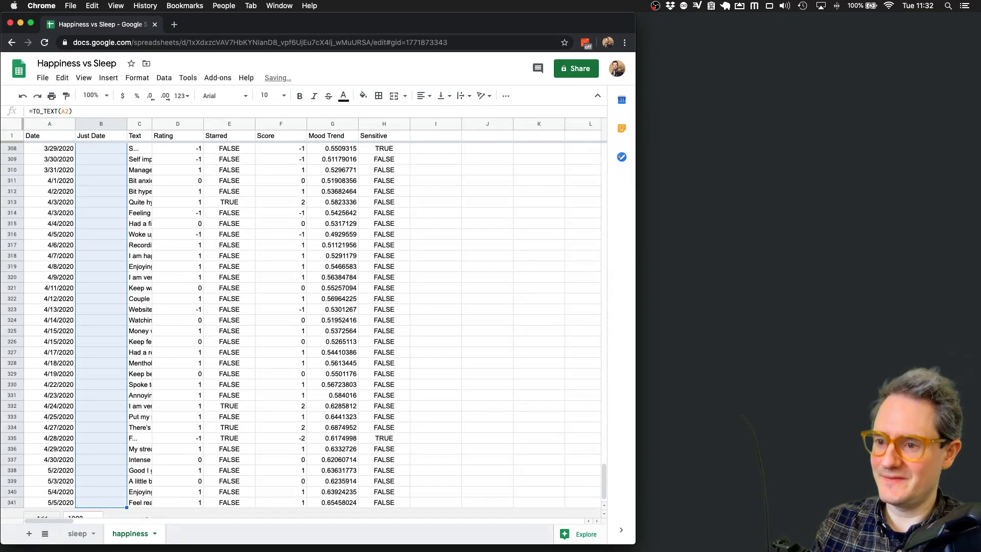
{"action": "key", "text": "super+d"}
{"action": "left_click", "coordinate": [71, 193]}
{"action": "key", "text": "Right"}
{"action": "key", "text": "super+Up"}
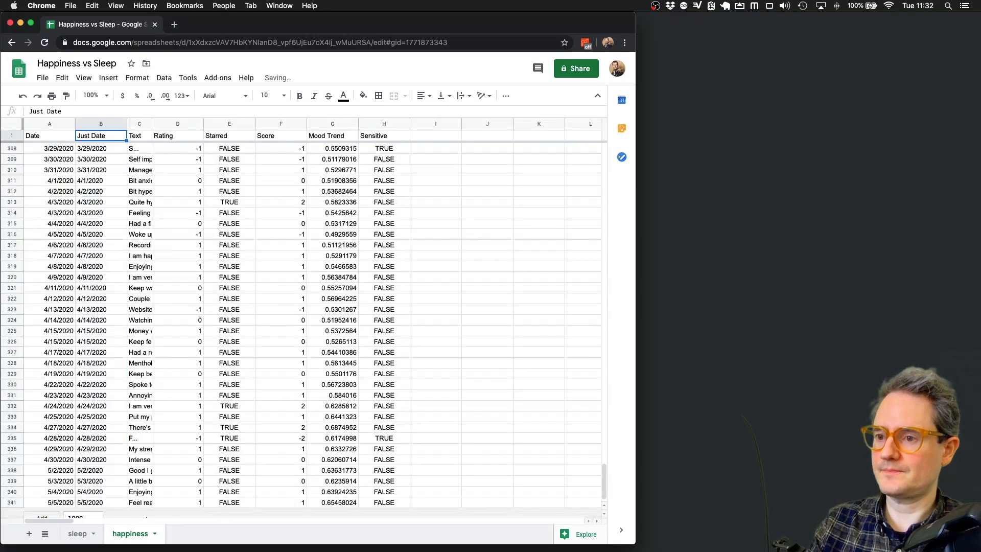
- Copy Just Date, paste it back as values only, and format it as dates like 7/3/2018
{"action": "left_click", "coordinate": [101, 123]}
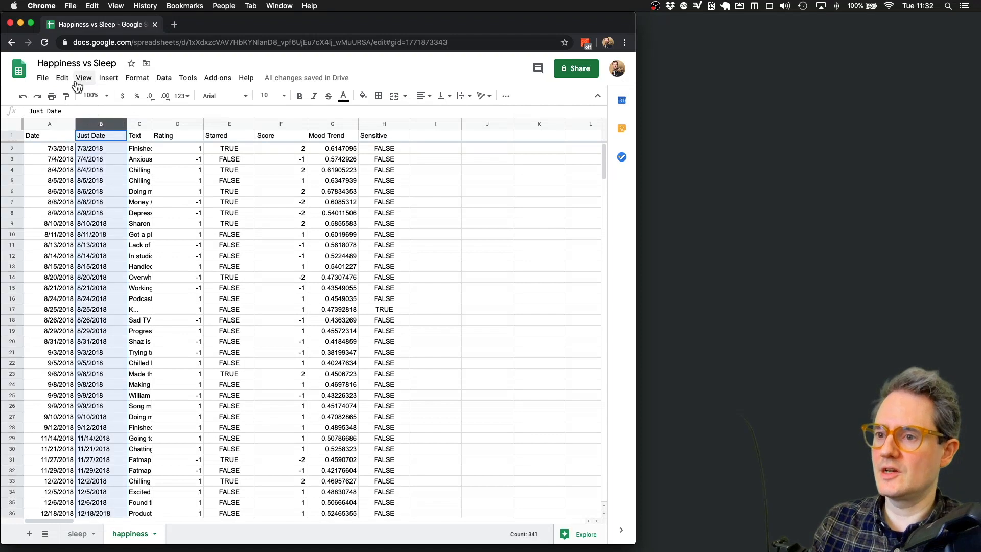
{"action": "left_click", "coordinate": [62, 78]}
{"action": "left_click", "coordinate": [95, 156]}
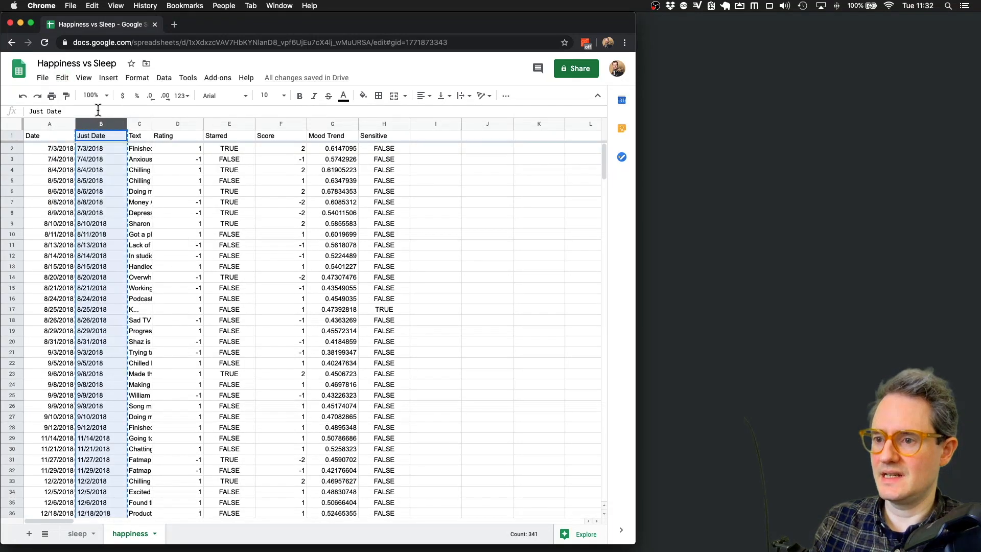
{"action": "left_click", "coordinate": [63, 80]}
{"action": "mouse_move", "coordinate": [154, 187]}
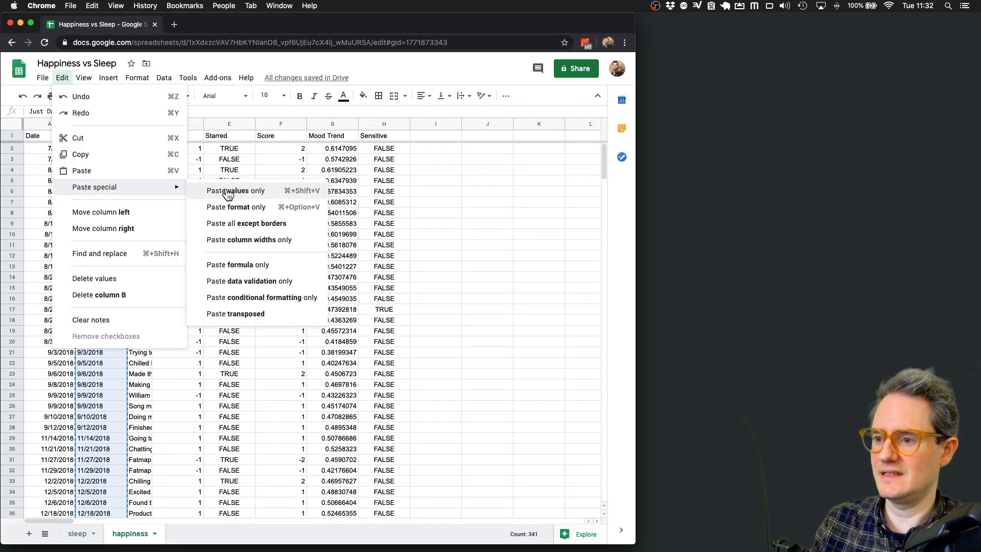
{"action": "left_click", "coordinate": [227, 192]}
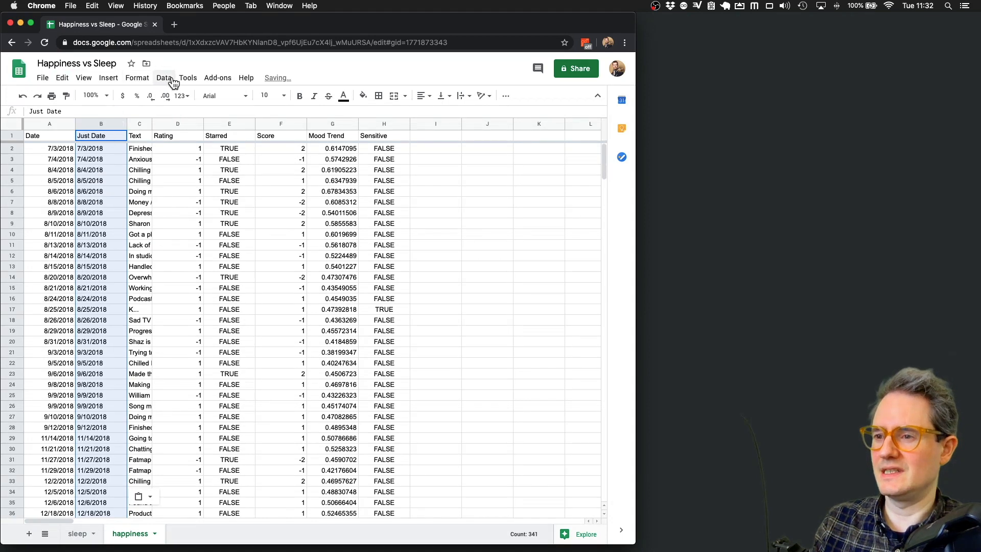
{"action": "left_click", "coordinate": [137, 78]}
{"action": "mouse_move", "coordinate": [174, 123]}
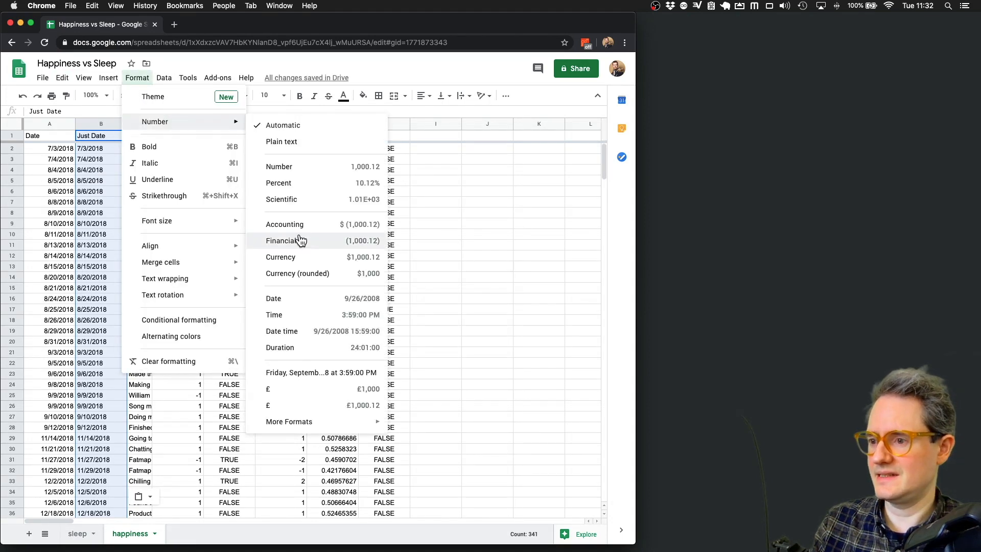
{"action": "left_click", "coordinate": [301, 299]}
{"action": "left_click", "coordinate": [420, 182]}
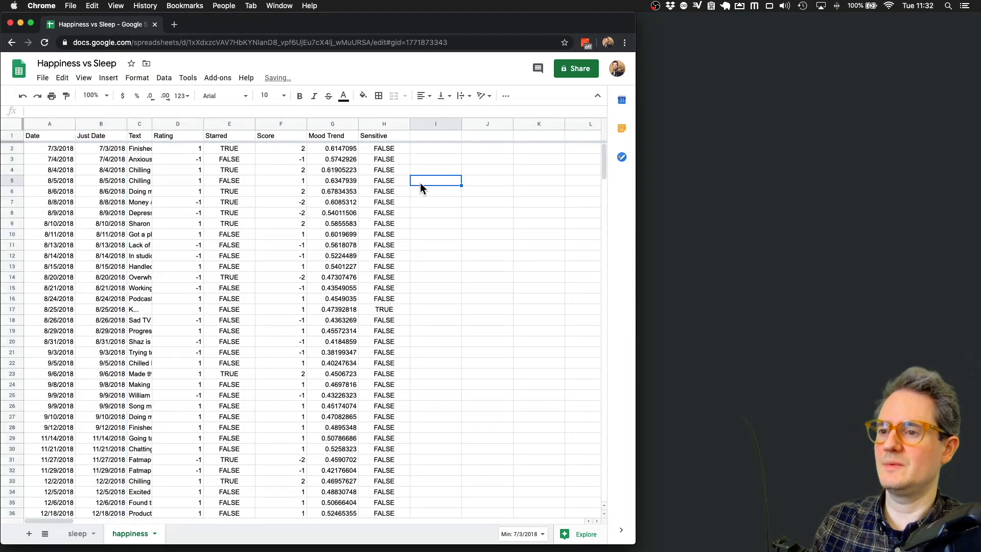
- Head column I 'Hours Slept' in cell I1
{"action": "left_click", "coordinate": [431, 137]}
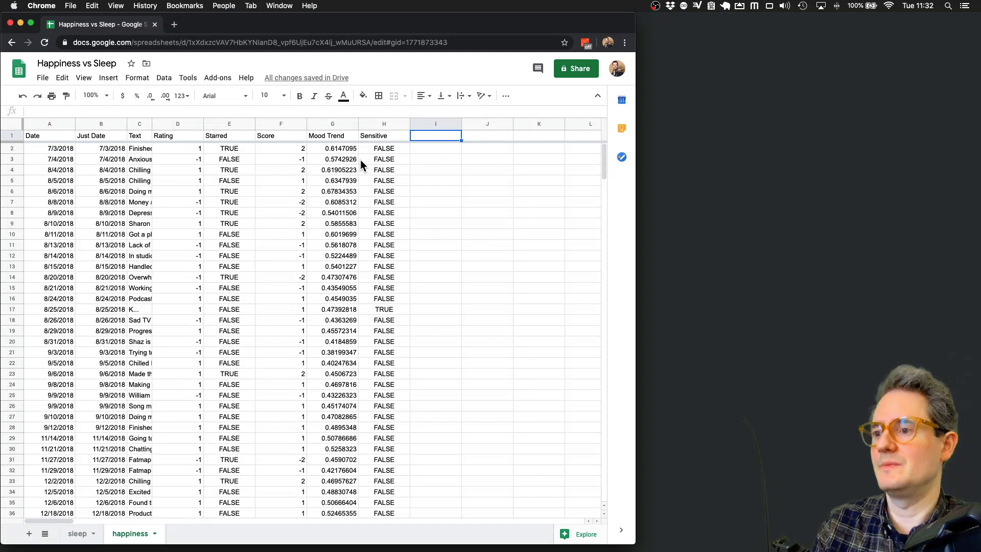
{"action": "type", "text": "Nigh"}
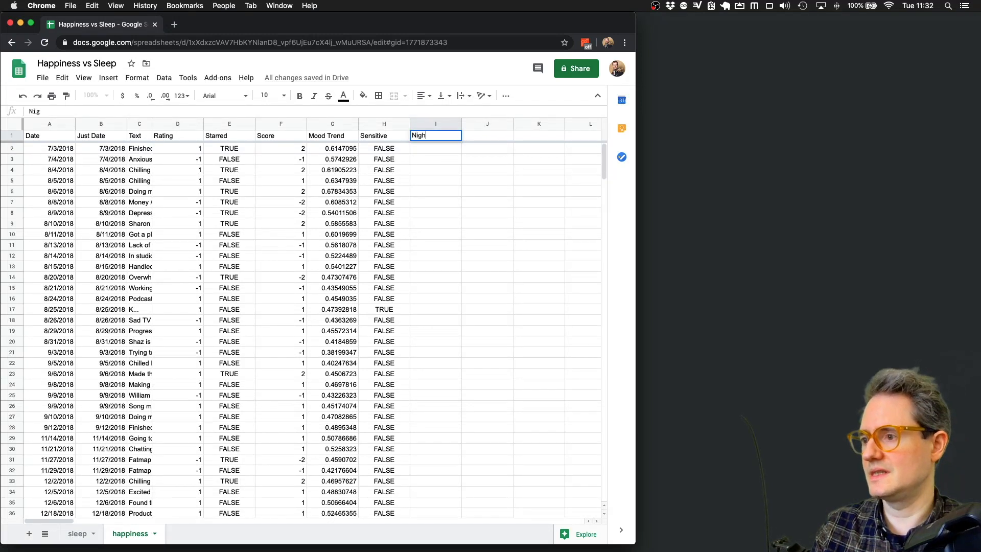
{"action": "key", "text": "BackSpace"}
{"action": "key", "text": "BackSpace"}
{"action": "type", "text": "Hours S"}
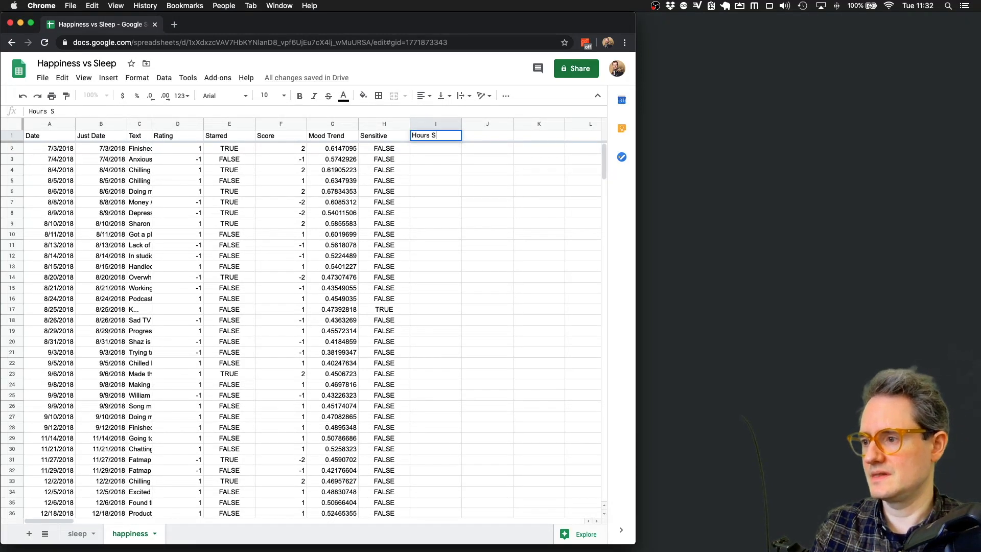
{"action": "type", "text": "lept"}
{"action": "key", "text": "Return"}
{"action": "key", "text": "Return"}
- Enter =VLOOKUP(B2,sleep!C:J,3) in I2 to fetch hours slept from the sleep sheet
{"action": "key", "text": "Up"}
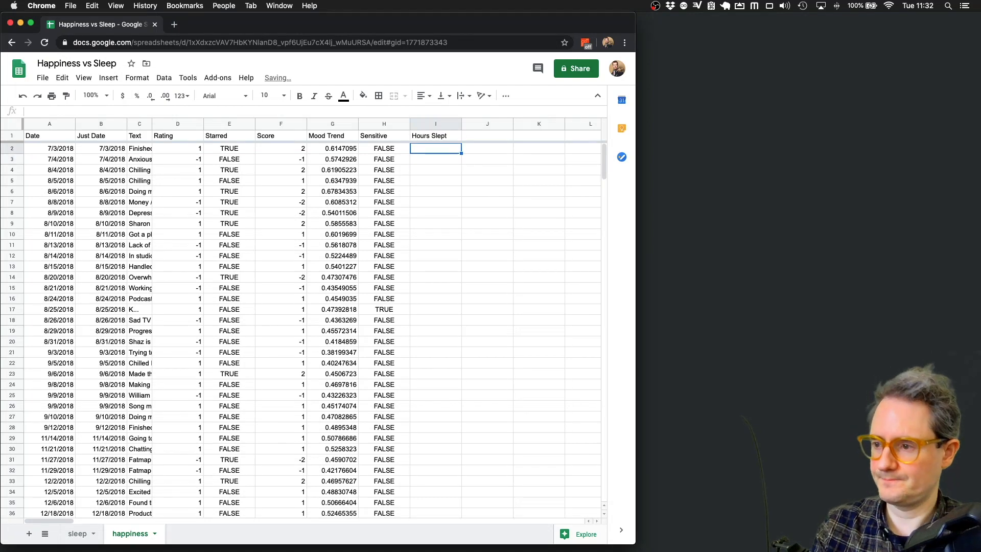
{"action": "type", "text": "=VLOOKUP("}
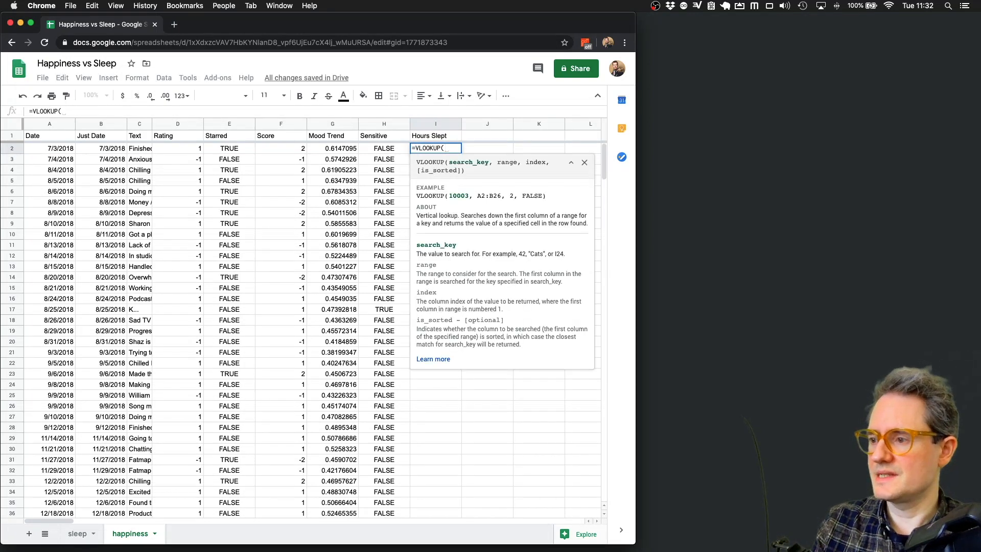
{"action": "left_click", "coordinate": [106, 149]}
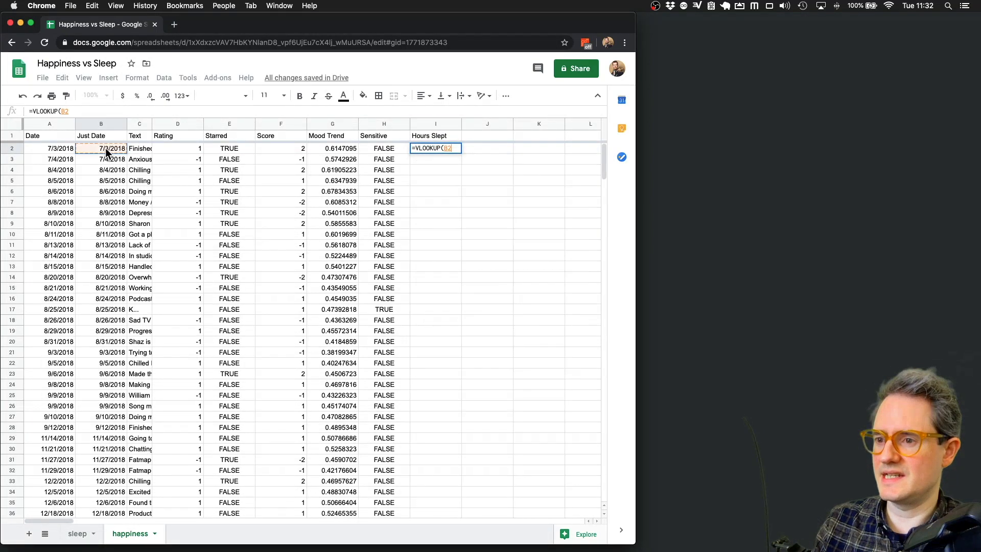
{"action": "type", "text": ","}
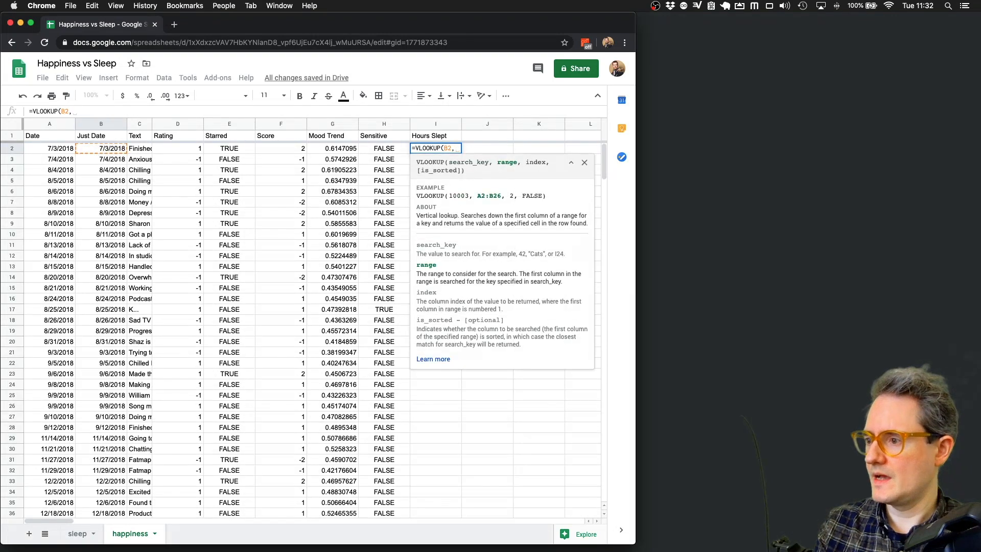
{"action": "left_click", "coordinate": [82, 537]}
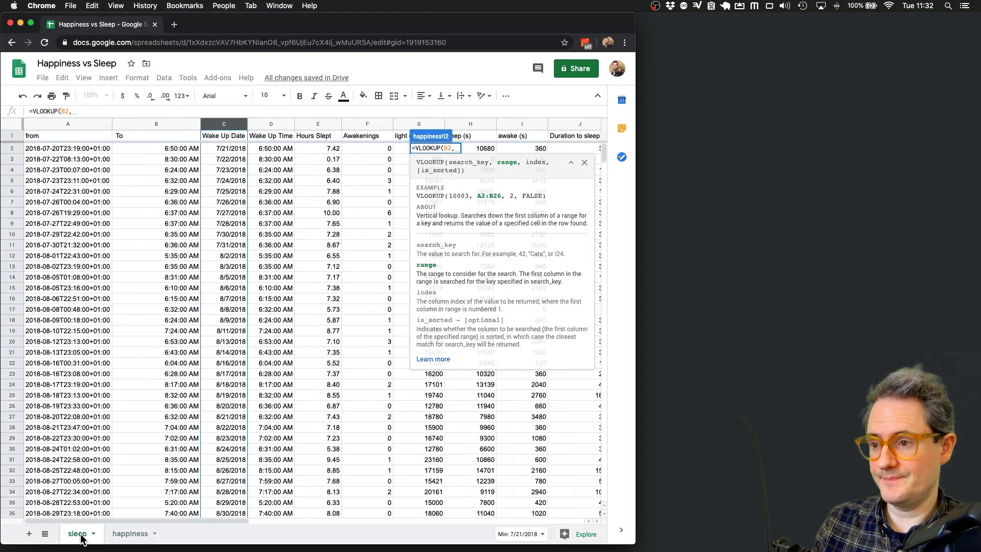
{"action": "left_click_drag", "start_coordinate": [222, 121], "coordinate": [557, 131]}
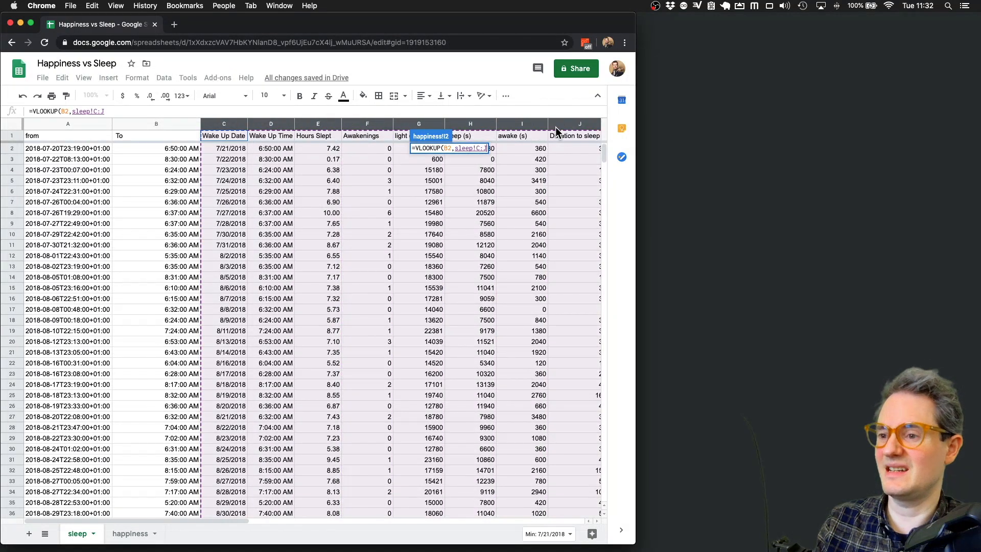
{"action": "type", "text": ","}
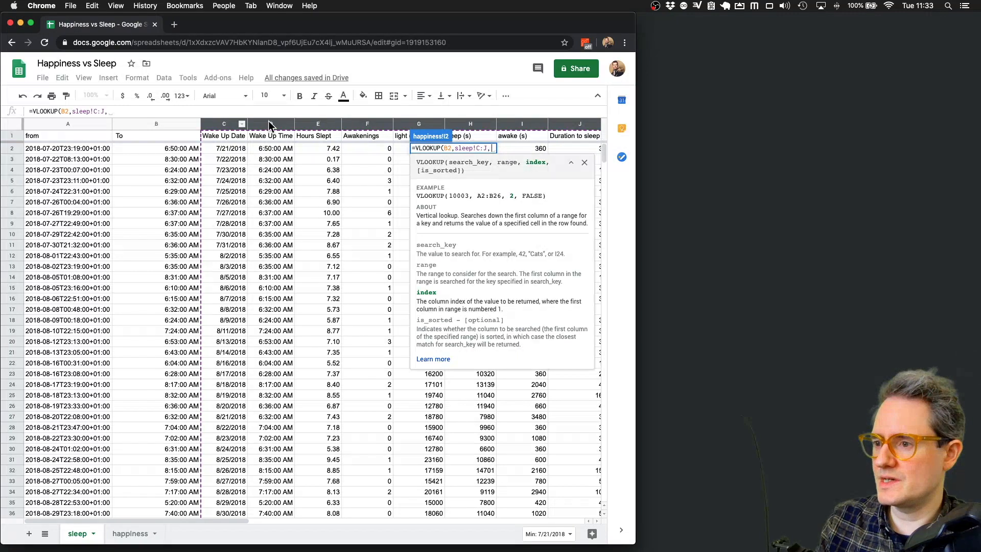
{"action": "type", "text": "3)"}
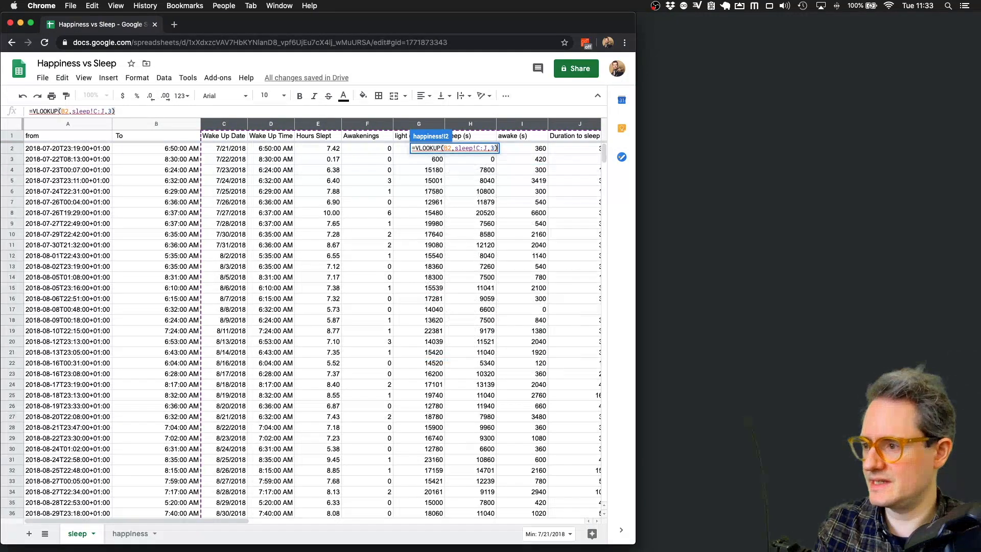
{"action": "key", "text": "Return"}
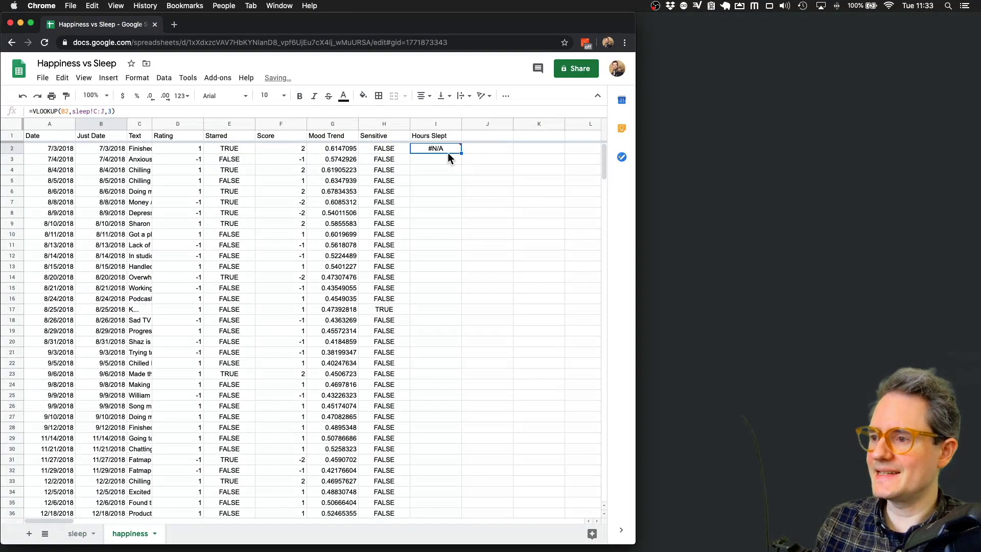
- Copy the lookup formula down to row 27 and delete the two #N/A rows 2–3
{"action": "mouse_move", "coordinate": [442, 149]}
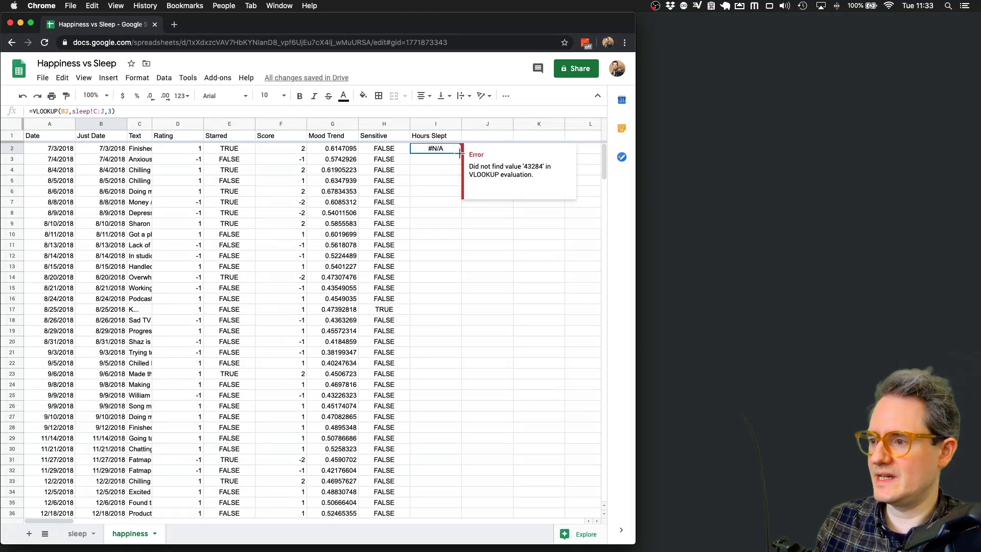
{"action": "left_click_drag", "start_coordinate": [461, 152], "coordinate": [459, 415]}
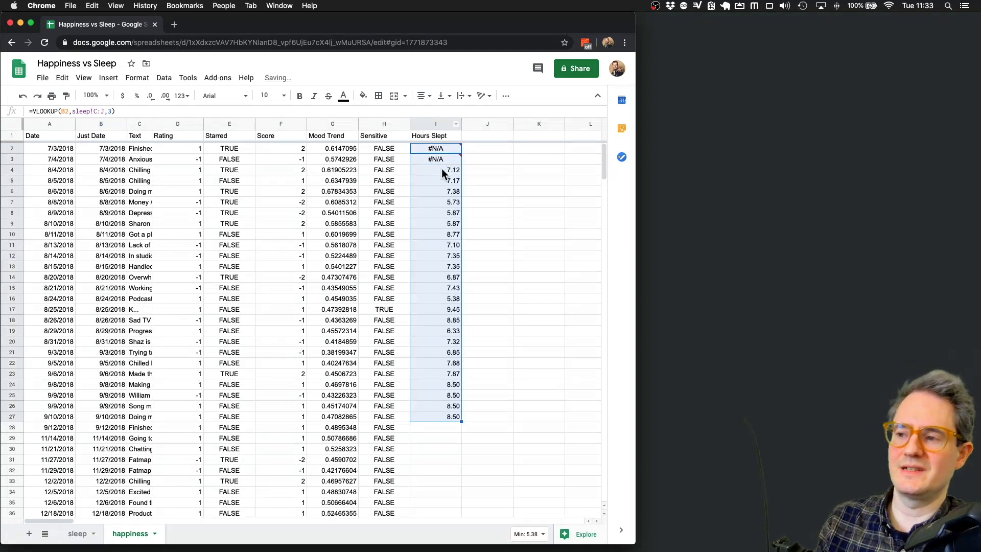
{"action": "left_click_drag", "start_coordinate": [11, 148], "coordinate": [10, 159]}
{"action": "right_click", "coordinate": [10, 159]}
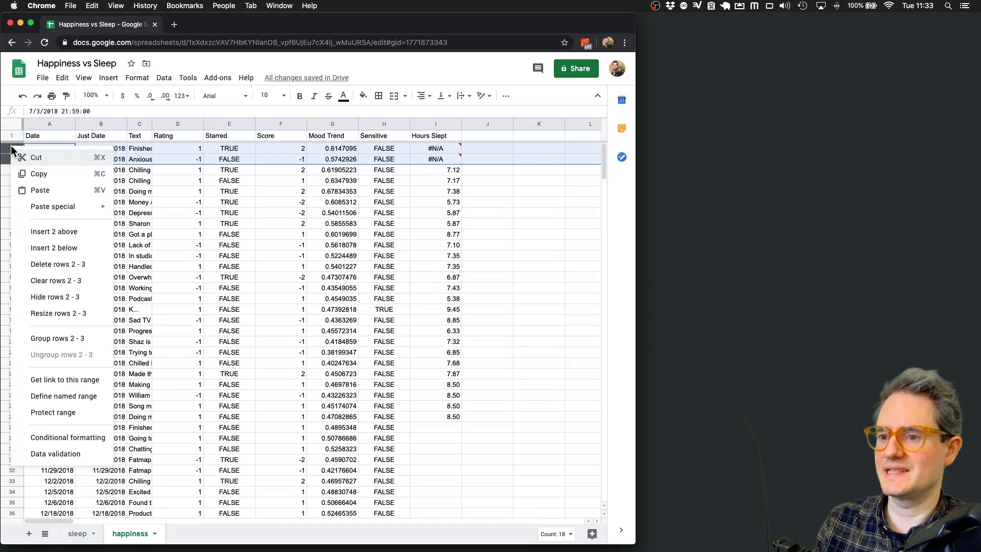
{"action": "left_click", "coordinate": [75, 268]}
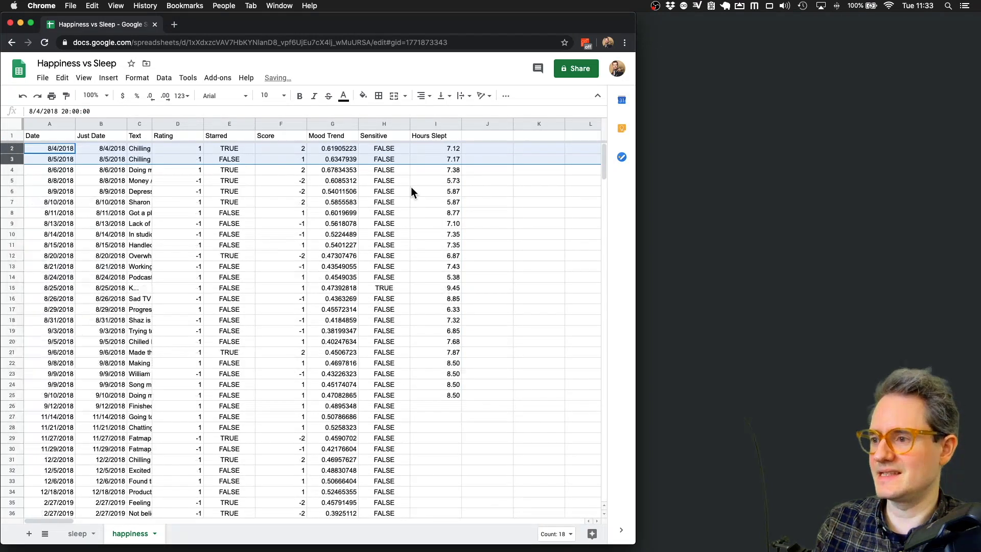
- Fill the lookup down the whole column and auto-fit column I, starting at 7.12
{"action": "left_click", "coordinate": [449, 396]}
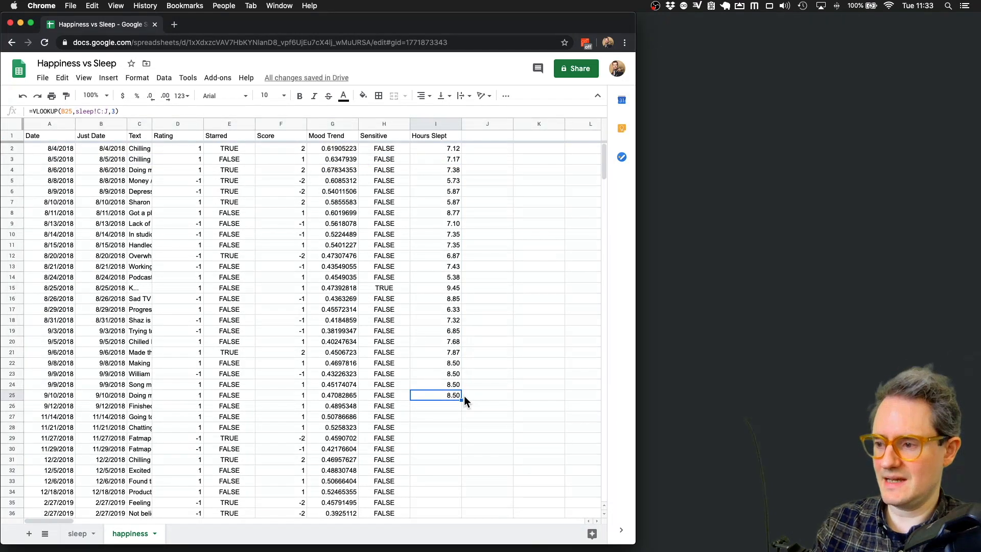
{"action": "double_click", "coordinate": [462, 401]}
{"action": "left_click", "coordinate": [447, 416]}
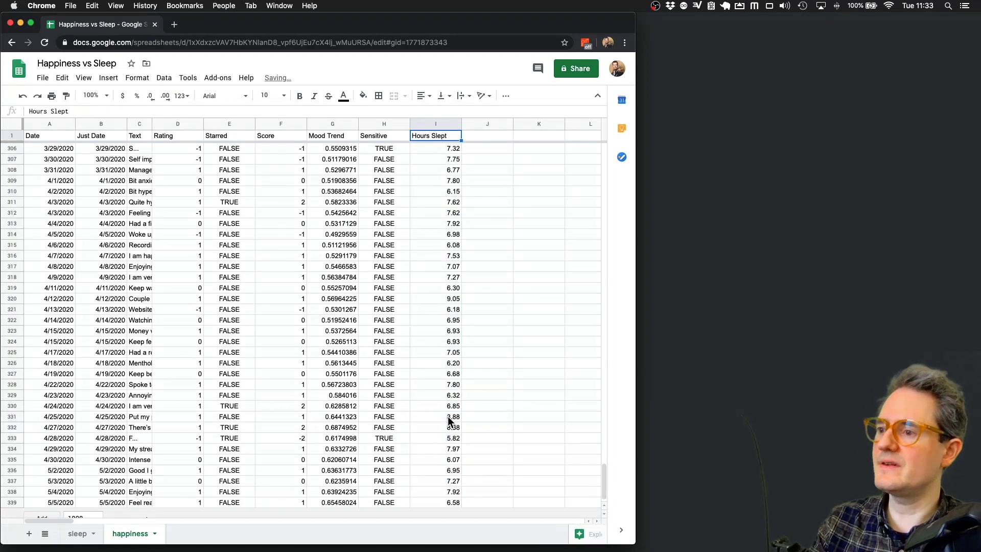
{"action": "key", "text": "super+Up"}
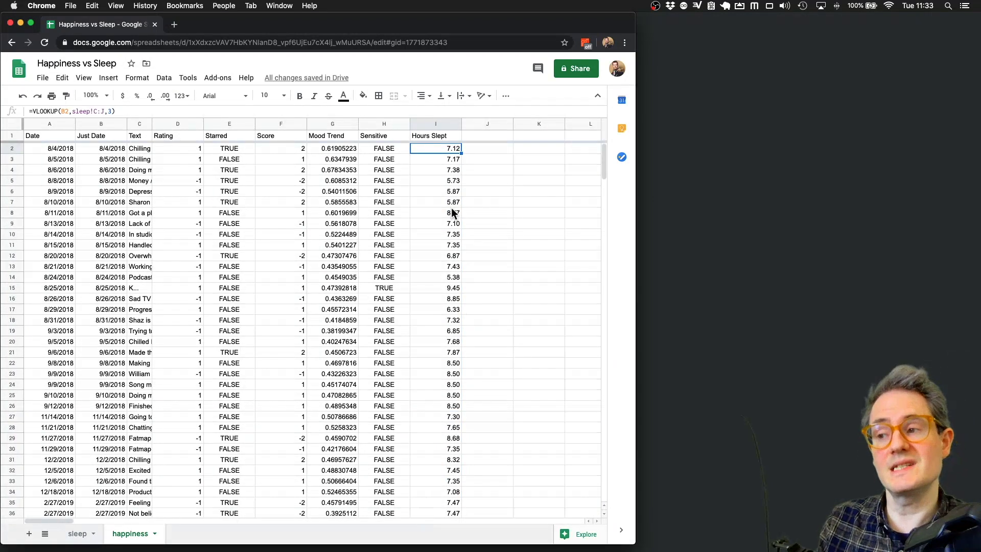
{"action": "double_click", "coordinate": [461, 124]}
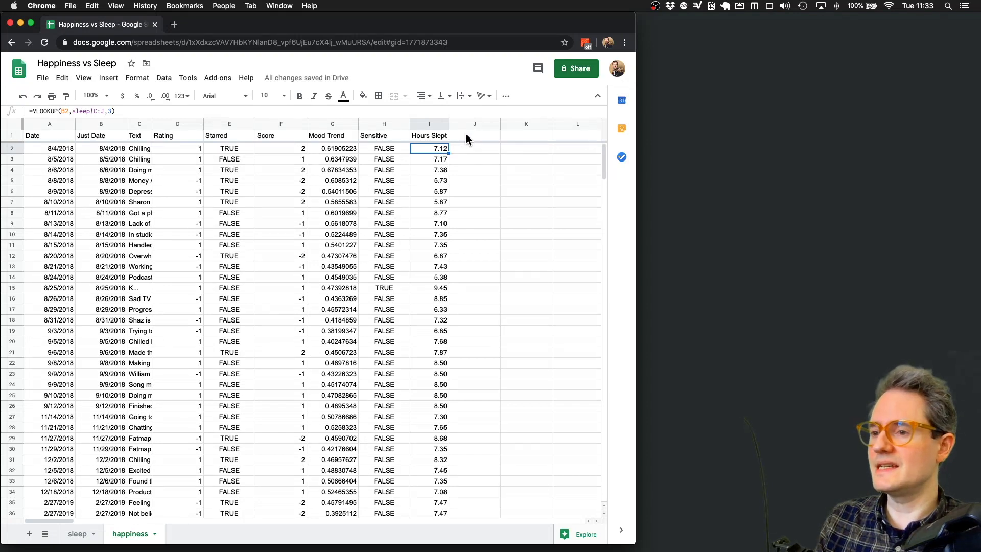
- Check the sleep sheet's columns, then head J1 'Wake Up Time' and K1 'Awakenings'
{"action": "left_click", "coordinate": [76, 534]}
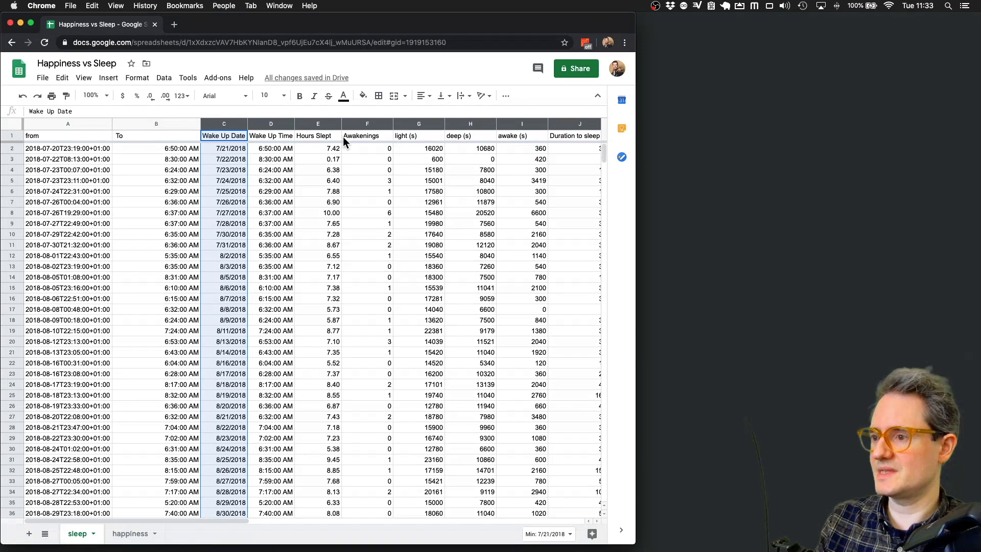
{"action": "left_click", "coordinate": [131, 533]}
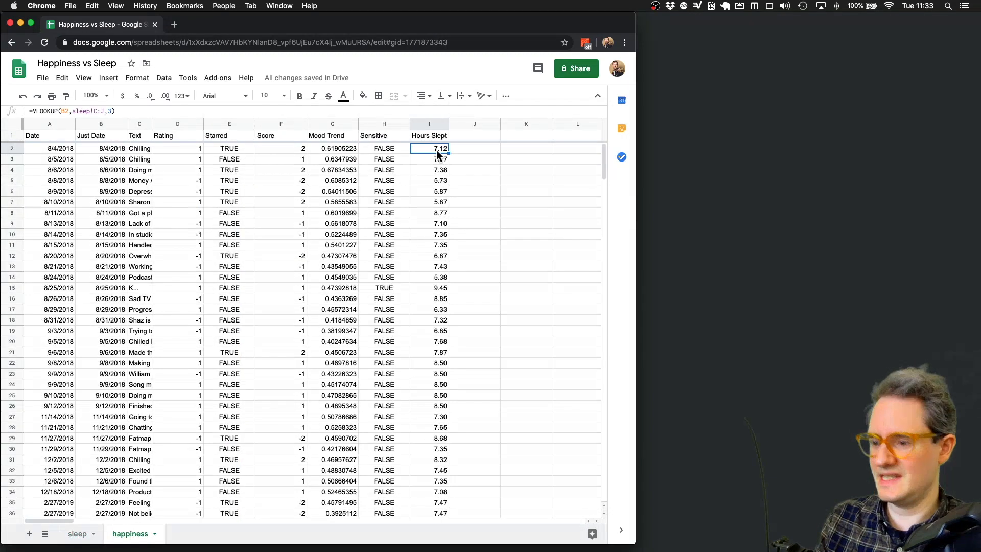
{"action": "left_click", "coordinate": [130, 110]}
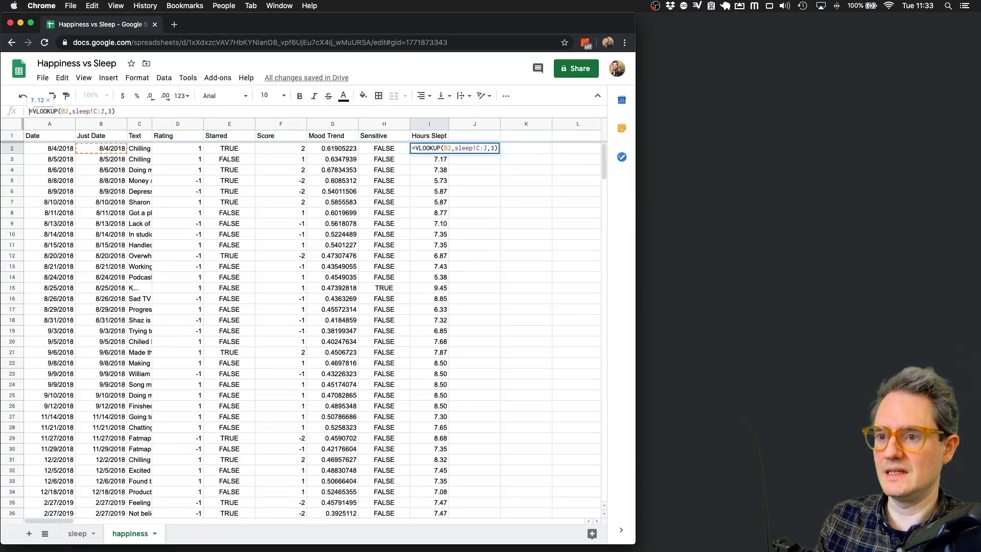
{"action": "left_click", "coordinate": [476, 134]}
{"action": "type", "text": "Wake Up Time"}
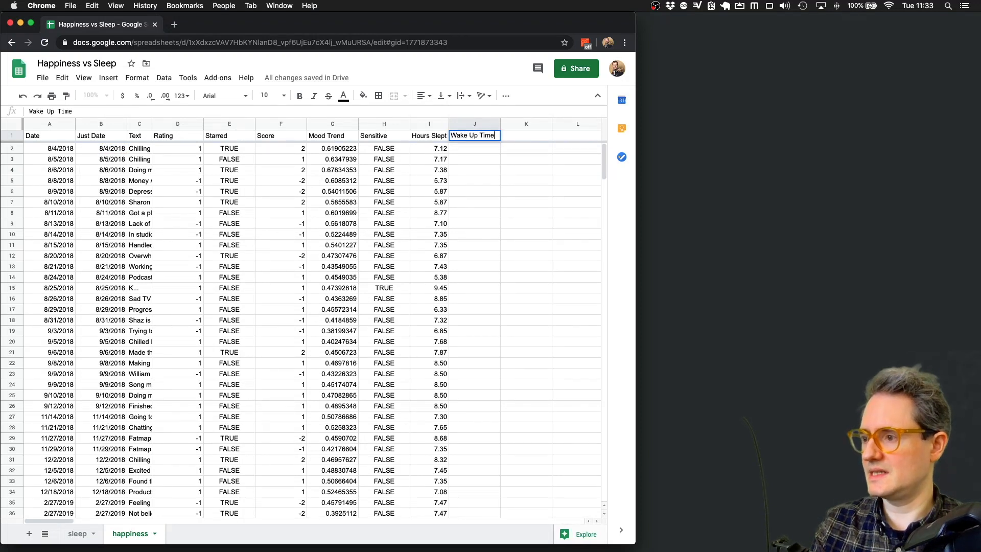
{"action": "key", "text": "Return"}
{"action": "left_click", "coordinate": [542, 136]}
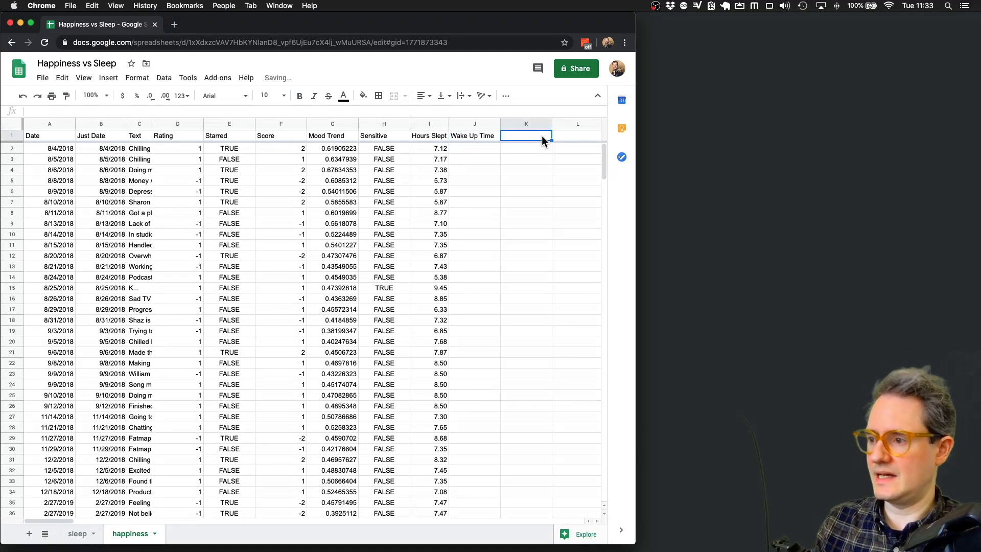
{"action": "type", "text": "Awakenings"}
{"action": "key", "text": "Return"}
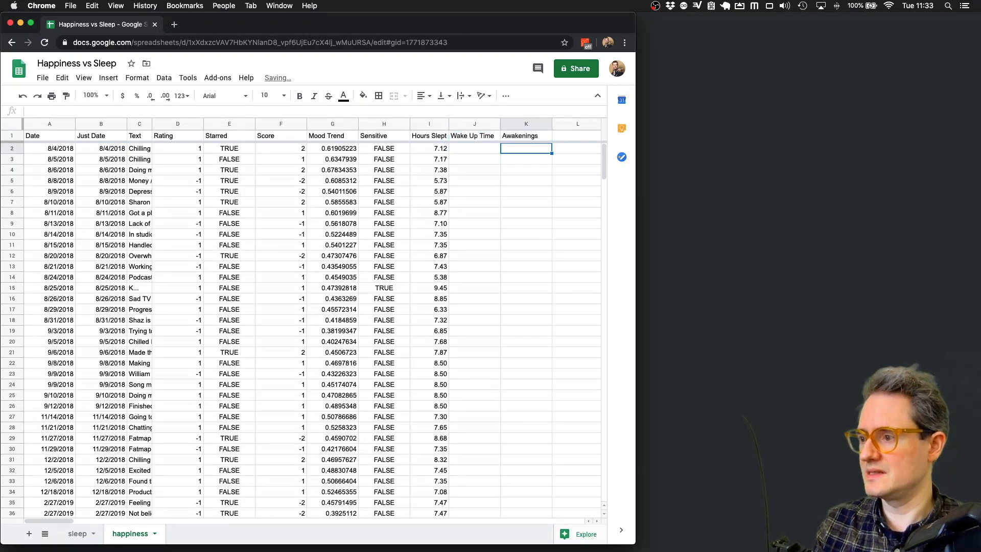
- Copy I2's VLOOKUP(B2,sleep!C:J,n) formula into J2 for Wake Up Time
{"action": "key", "text": "Left"}
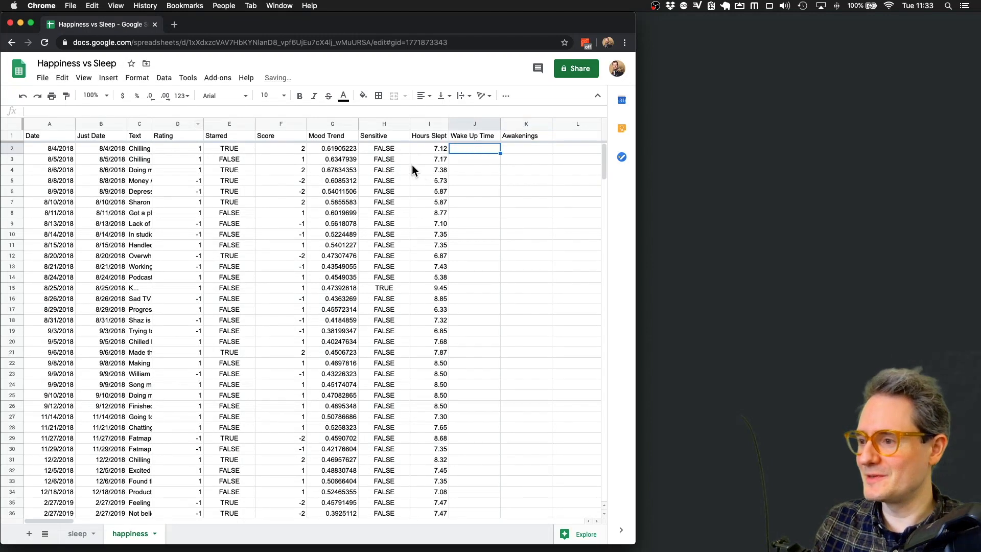
{"action": "key", "text": "Left"}
{"action": "left_click_drag", "start_coordinate": [129, 111], "coordinate": [30, 112]}
{"action": "key", "text": "super+c"}
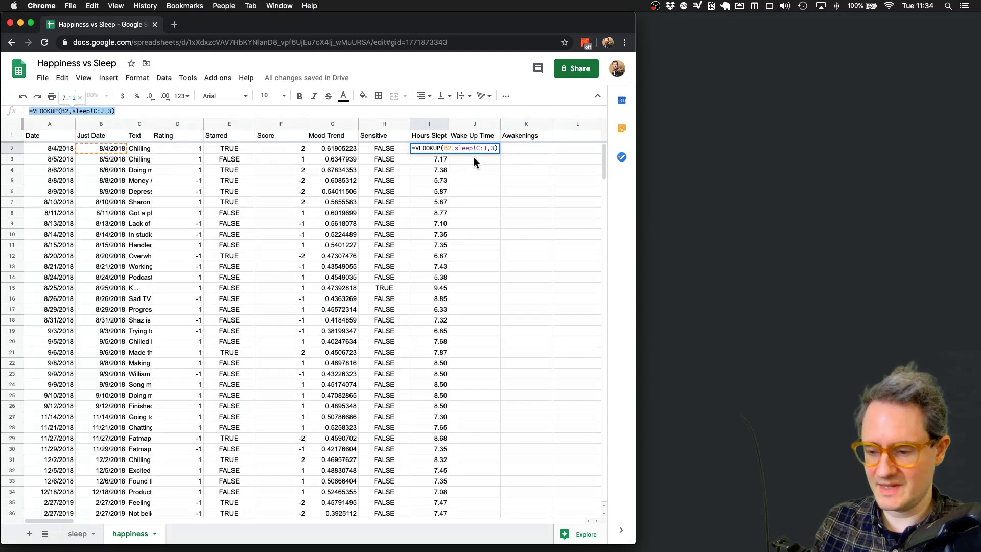
{"action": "left_click", "coordinate": [472, 149]}
{"action": "left_click", "coordinate": [78, 111]}
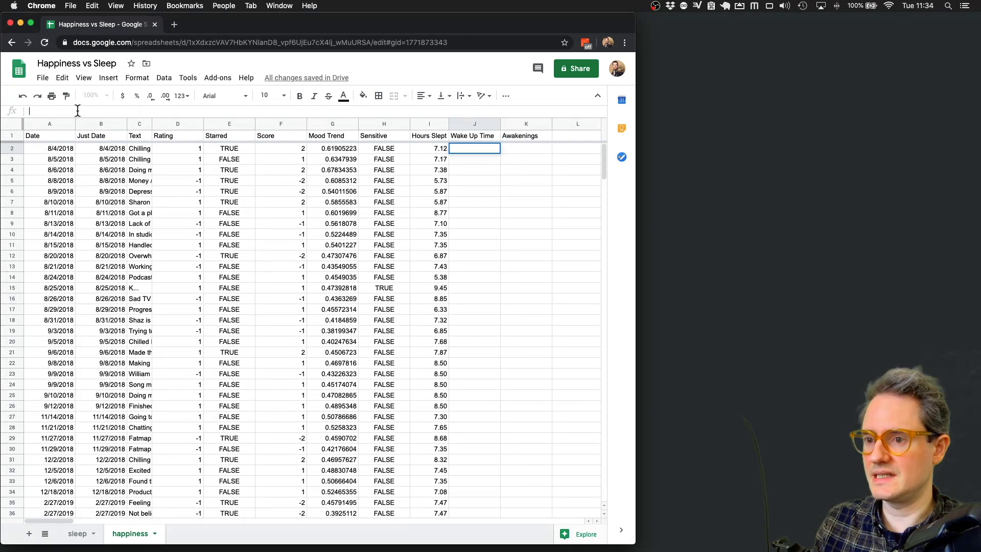
{"action": "key", "text": "super+v"}
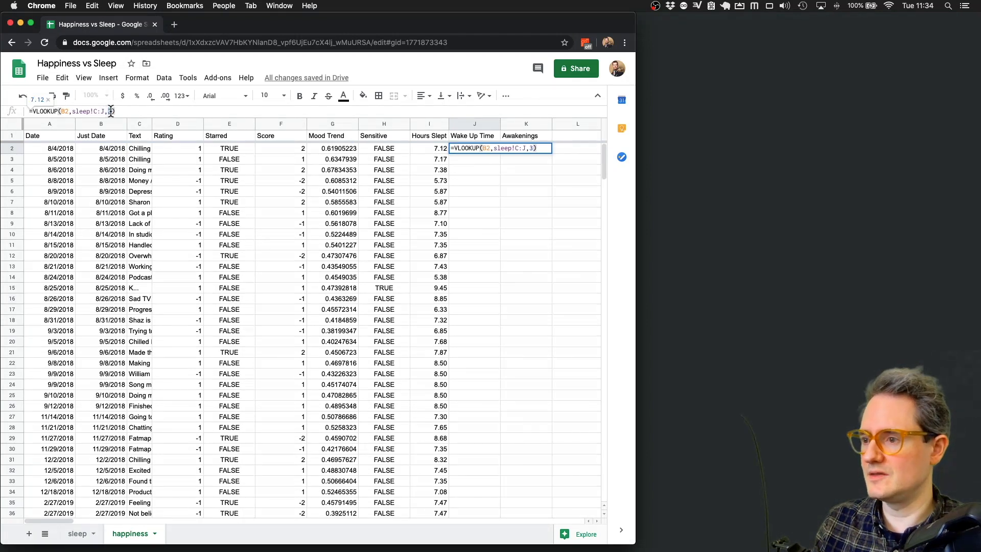
{"action": "key", "text": "Return"}
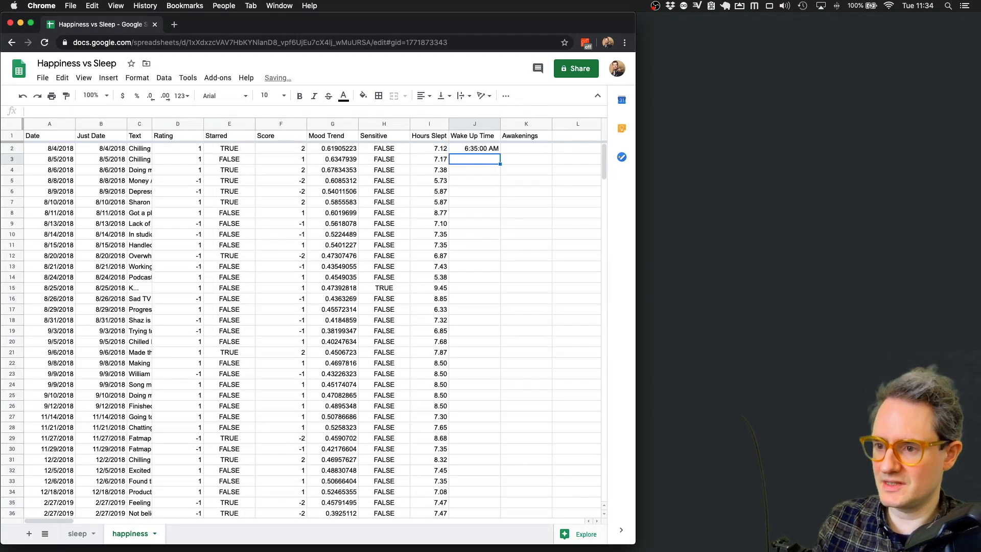
- Fill the Wake Up Time lookup down column J to the last row
{"action": "left_click", "coordinate": [79, 537]}
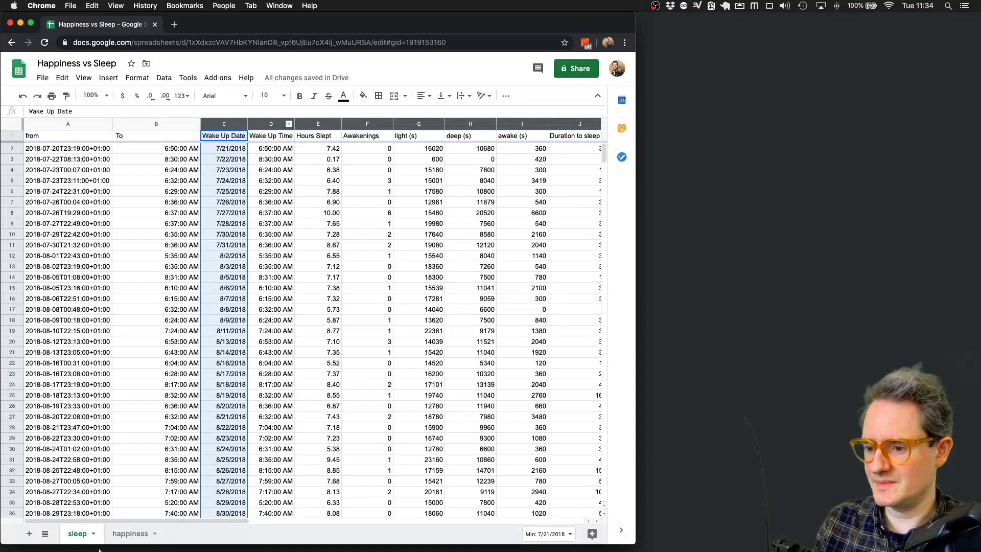
{"action": "left_click", "coordinate": [129, 533]}
{"action": "left_click", "coordinate": [485, 148]}
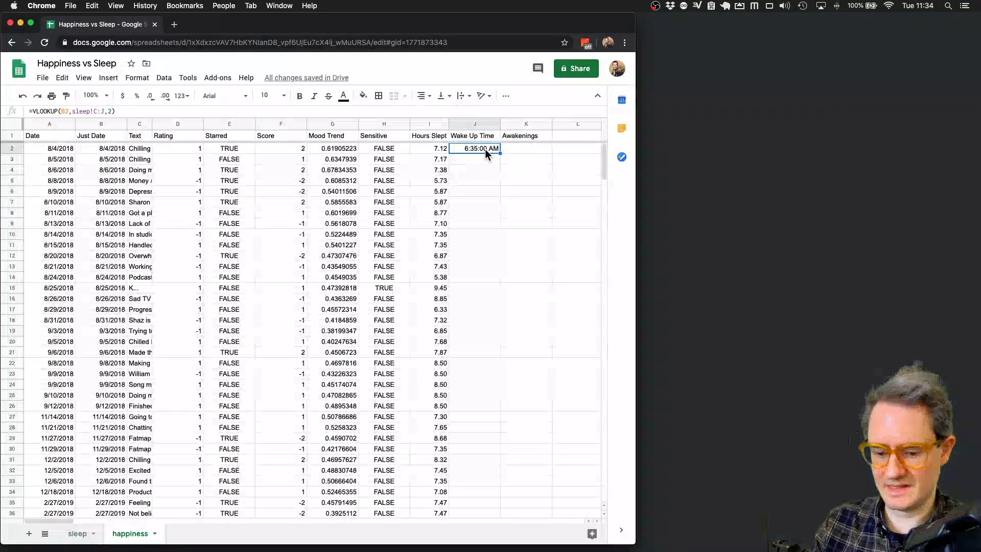
{"action": "key", "text": "super+shift+Down"}
{"action": "key", "text": "super+d"}
{"action": "left_click", "coordinate": [483, 239]}
{"action": "key", "text": "super+Up"}
{"action": "key", "text": "Down"}
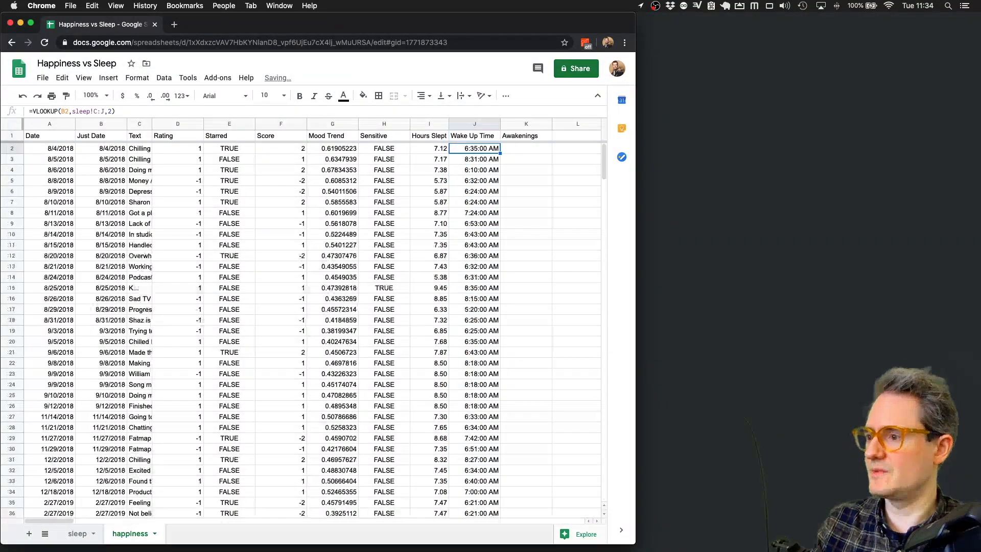
- Enter the Awakenings VLOOKUP in K2 and fill it down column K
{"action": "left_click", "coordinate": [525, 148]}
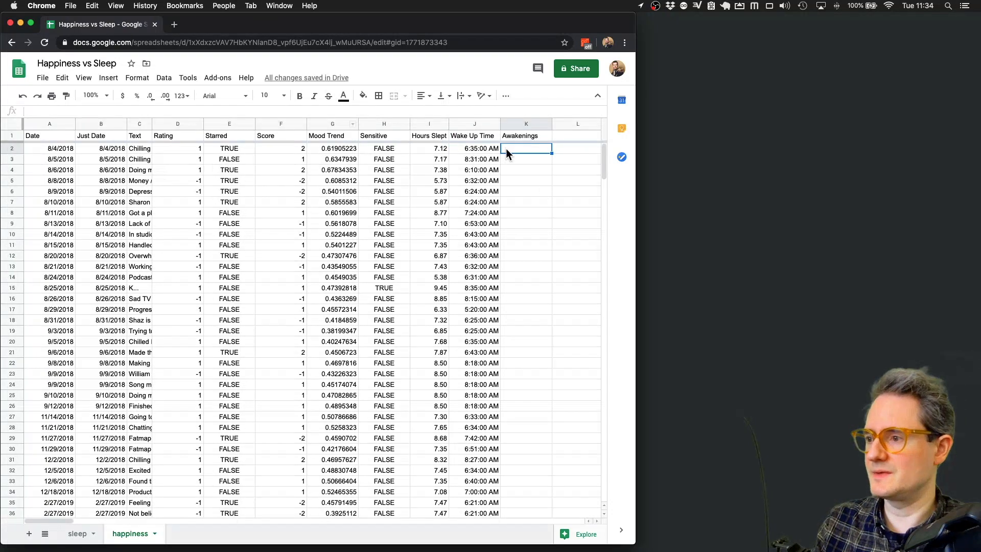
{"action": "left_click", "coordinate": [89, 109]}
{"action": "key", "text": "super+v"}
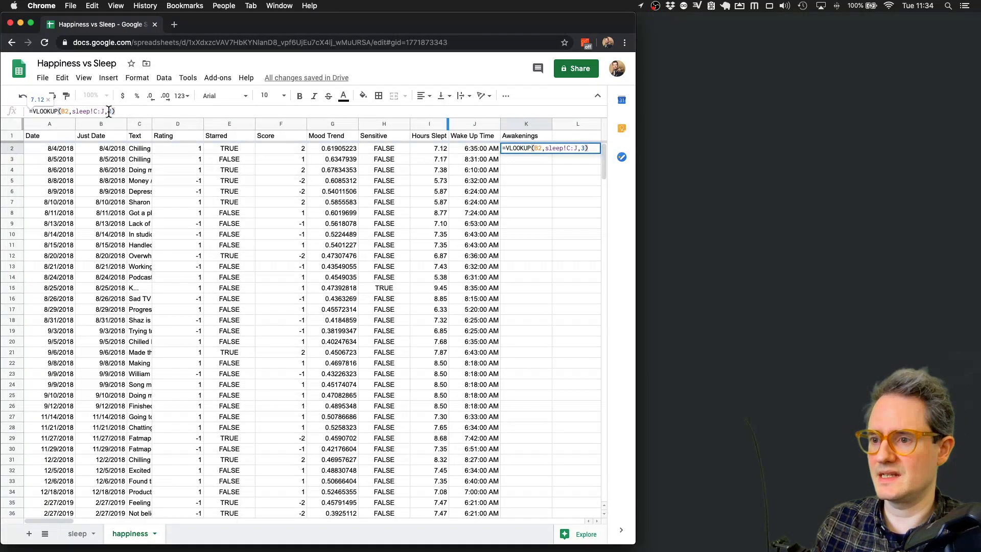
{"action": "key", "text": "Return"}
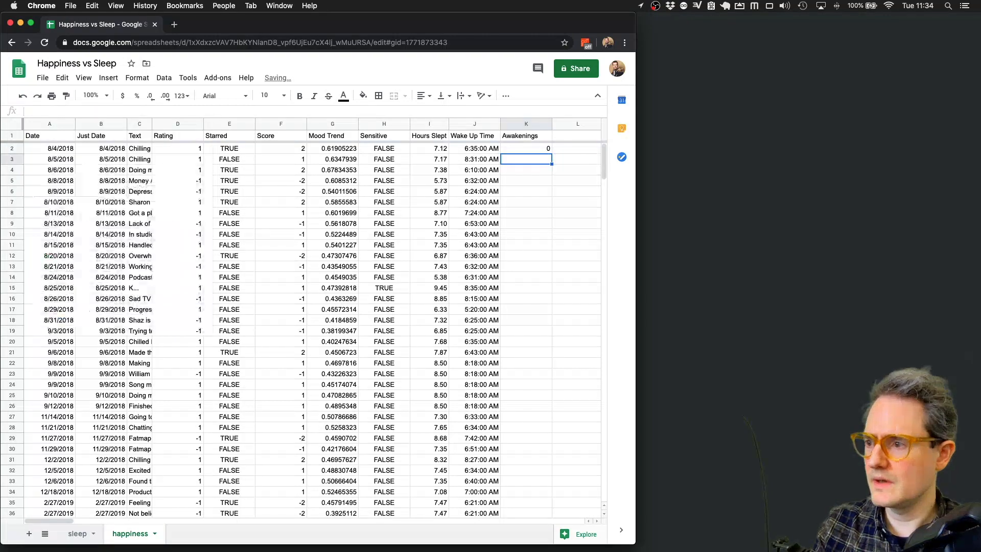
{"action": "left_click", "coordinate": [522, 148]}
{"action": "key", "text": "super+shift+Down"}
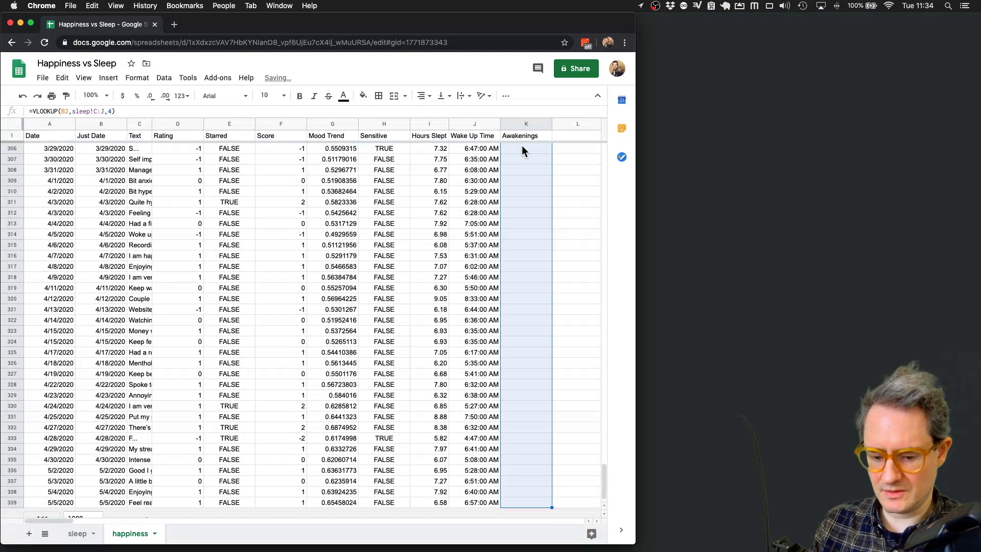
{"action": "key", "text": "super+d"}
{"action": "scroll", "coordinate": [533, 182], "scroll_direction": "up", "scroll_amount": 20}
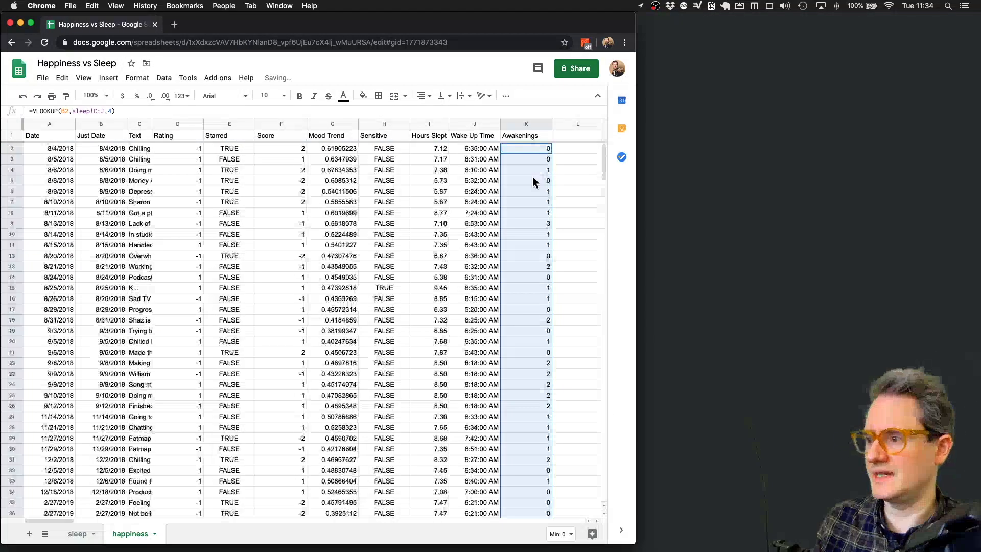
{"action": "left_click", "coordinate": [533, 178]}
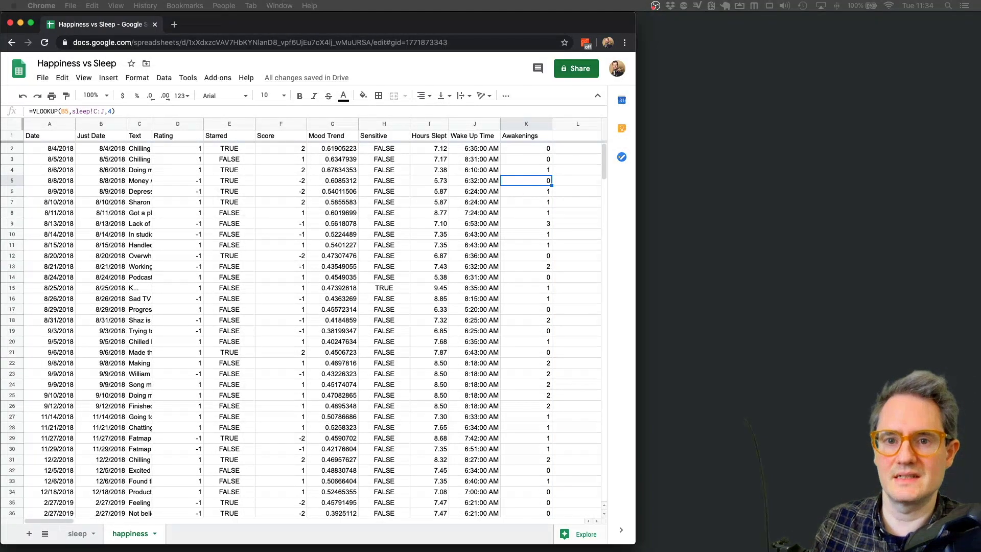
- Narrow the Awakenings column after checking the notes
{"action": "key", "text": "super+Tab"}
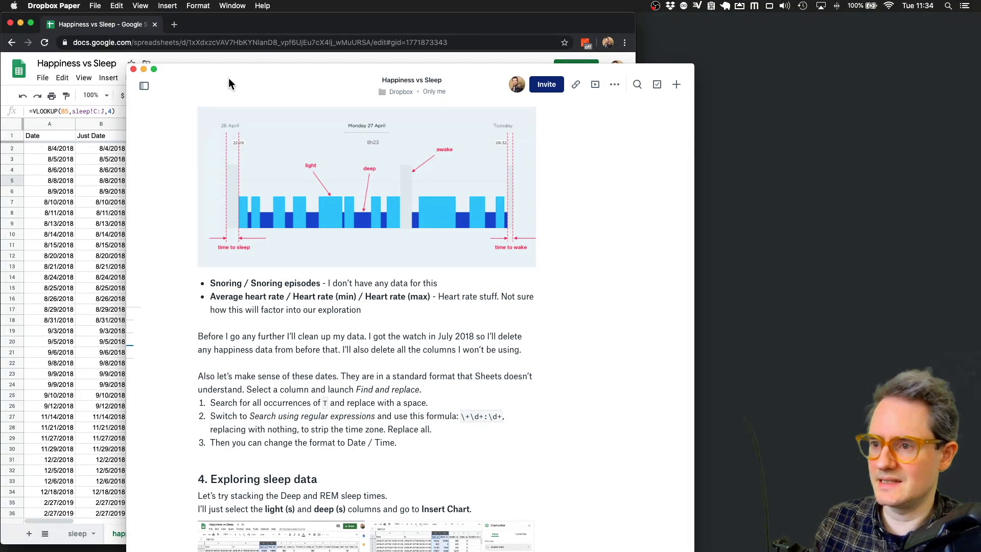
{"action": "key", "text": "super+Tab"}
{"action": "left_click", "coordinate": [527, 233]}
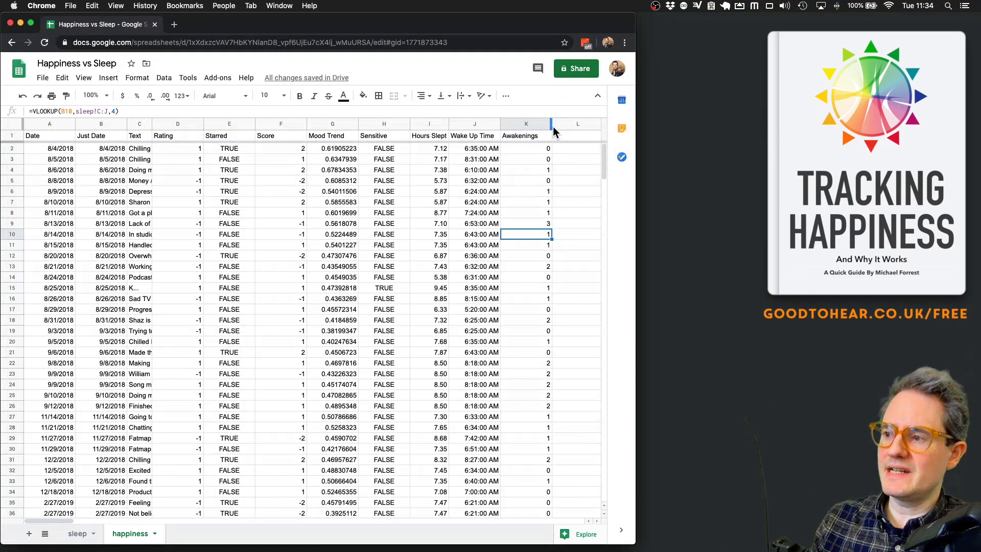
{"action": "left_click_drag", "start_coordinate": [553, 125], "coordinate": [541, 125]}
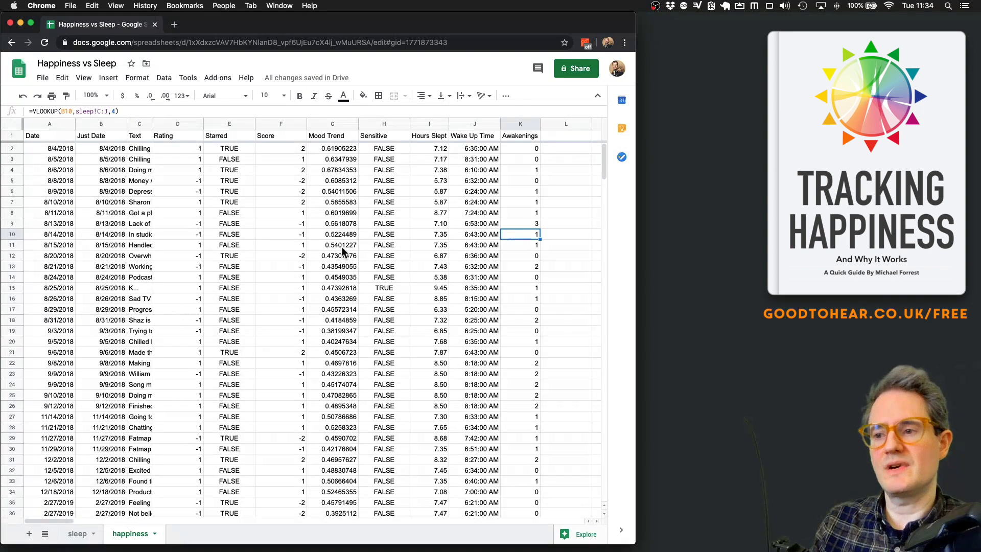
{"action": "left_click", "coordinate": [273, 123]}
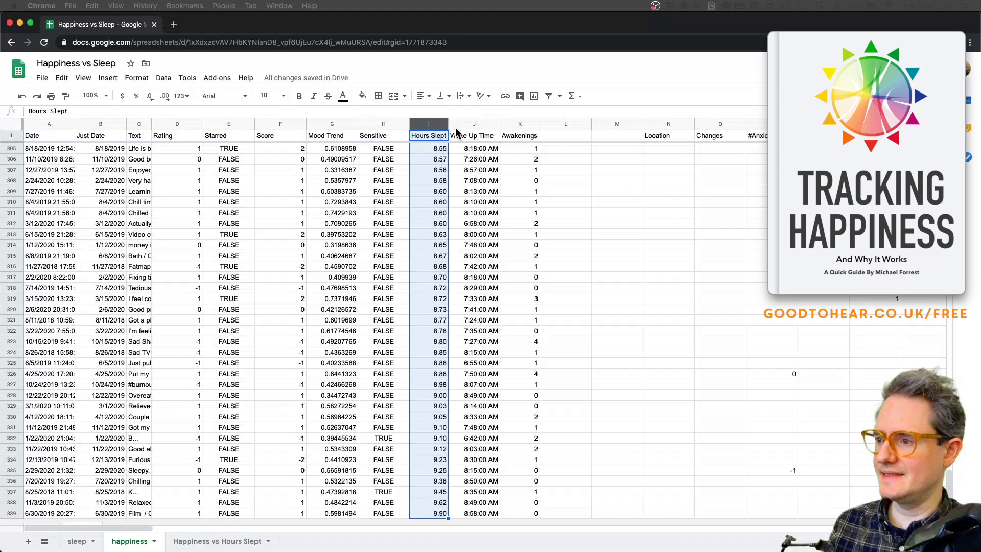
- Insert three blank columns to the left of Hours Slept
{"action": "left_click", "coordinate": [519, 131], "text": "shift"}
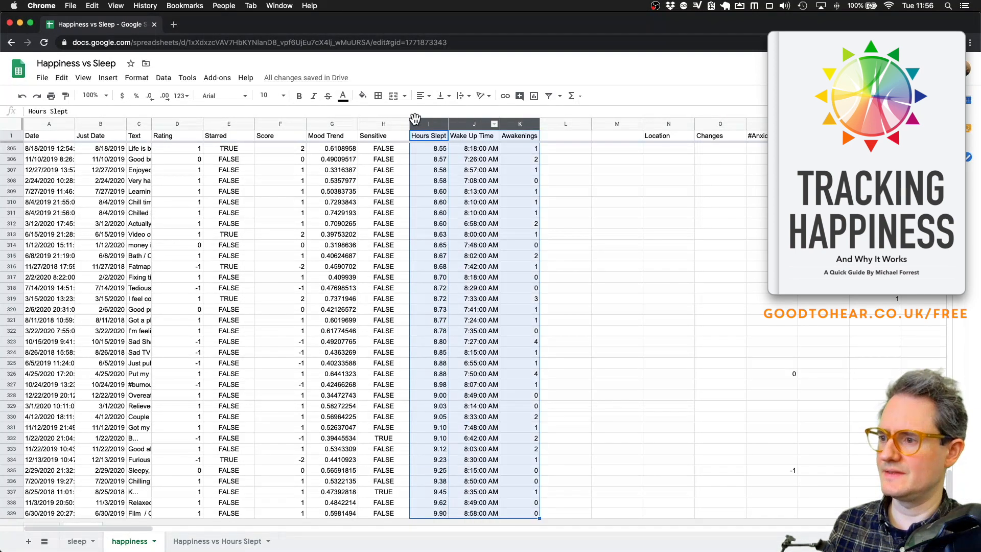
{"action": "right_click", "coordinate": [415, 122]}
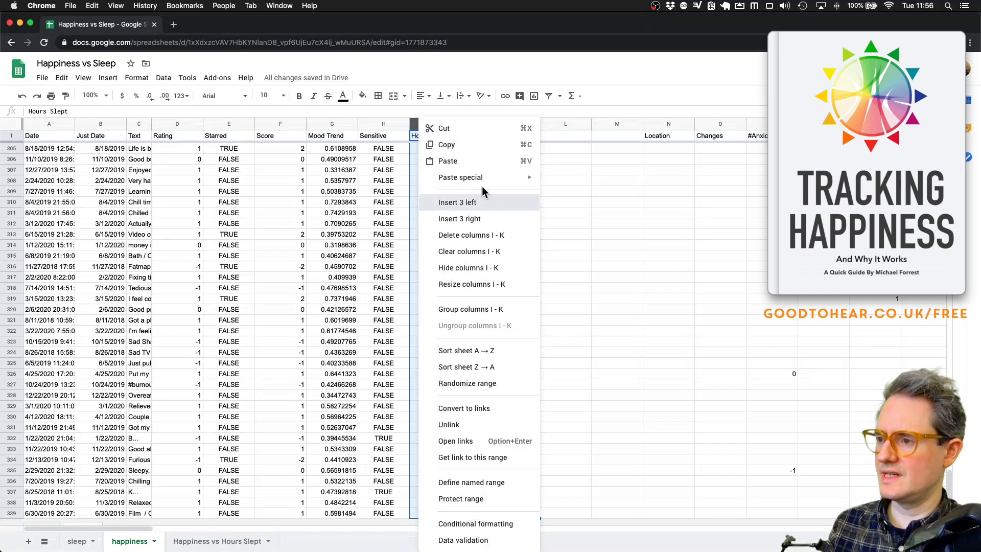
{"action": "left_click", "coordinate": [483, 203]}
- Head the new columns Unhappy, Neutral and Happy in I1, J1 and K1
{"action": "left_click", "coordinate": [437, 135]}
{"action": "type", "text": "Unh"}
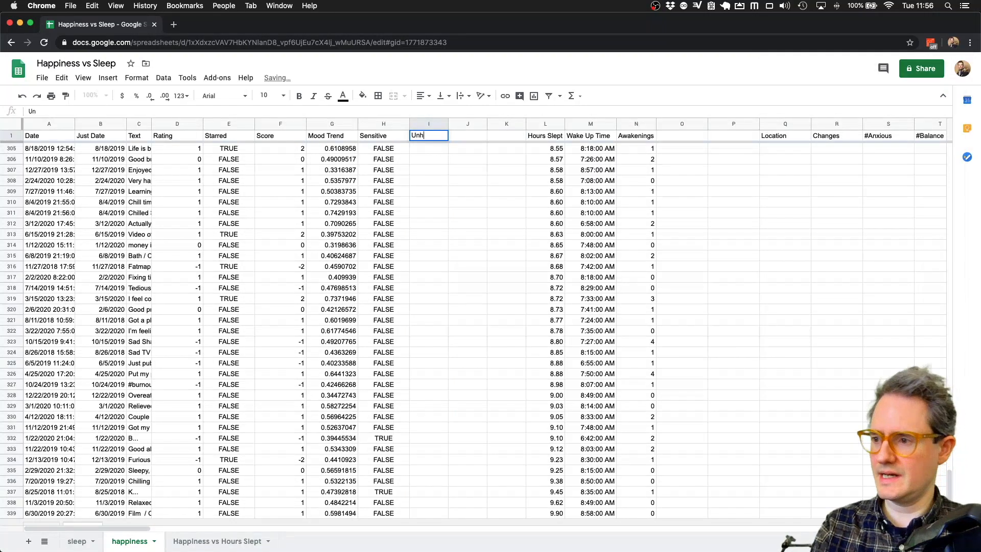
{"action": "type", "text": "appy"}
{"action": "key", "text": "Tab"}
{"action": "type", "text": "Neutral"}
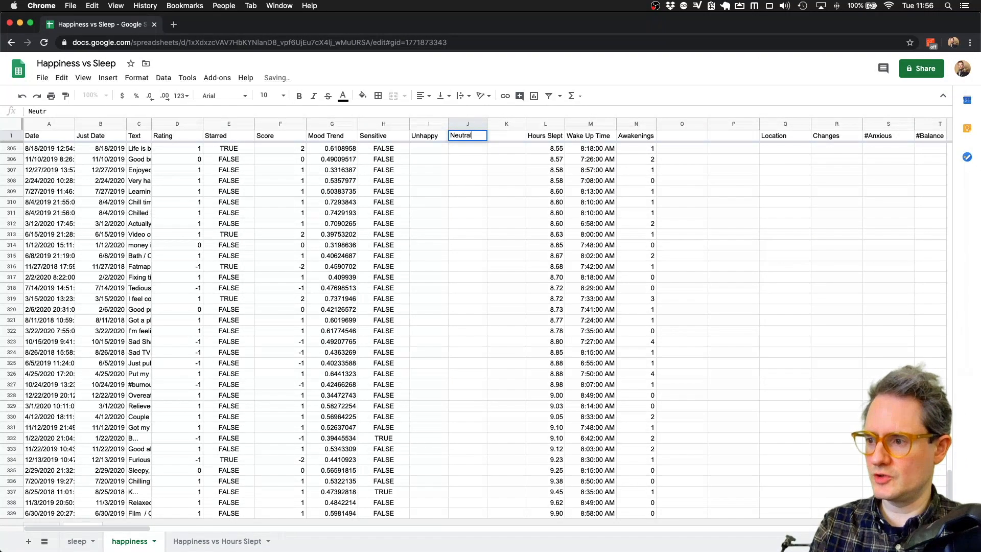
{"action": "key", "text": "Tab"}
{"action": "type", "text": "Happy"}
{"action": "key", "text": "Return"}
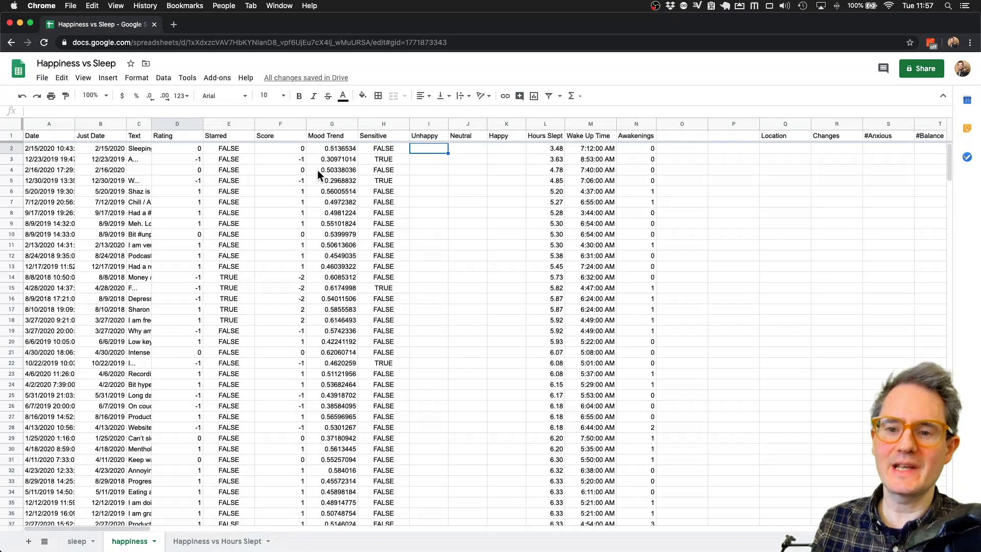
{"action": "left_click", "coordinate": [102, 124]}
{"action": "left_click", "coordinate": [48, 124]}
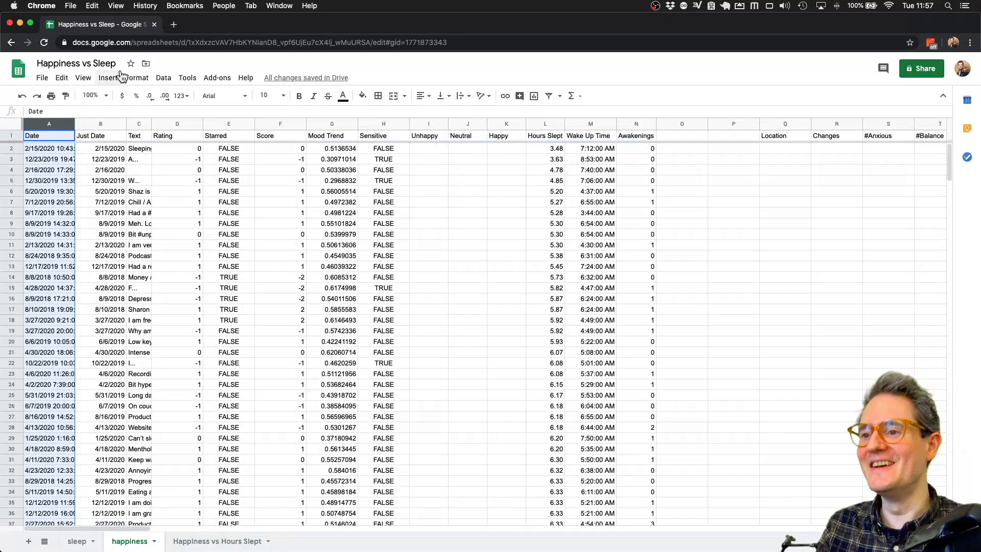
- Format the Date column to show times only
{"action": "left_click", "coordinate": [136, 78]}
{"action": "mouse_move", "coordinate": [204, 126]}
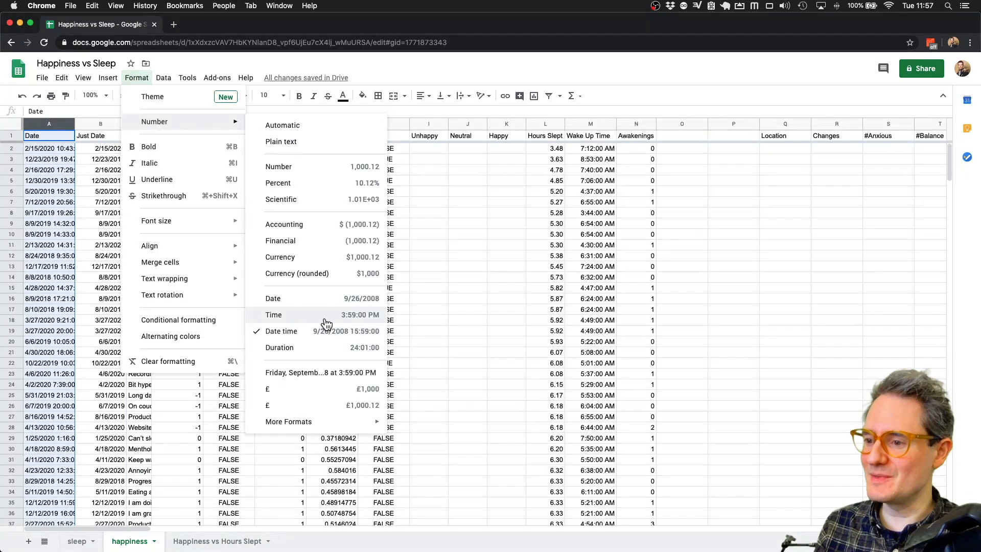
{"action": "left_click", "coordinate": [324, 316]}
- Insert a new column headed 'Time' after Just Date
{"action": "right_click", "coordinate": [97, 122]}
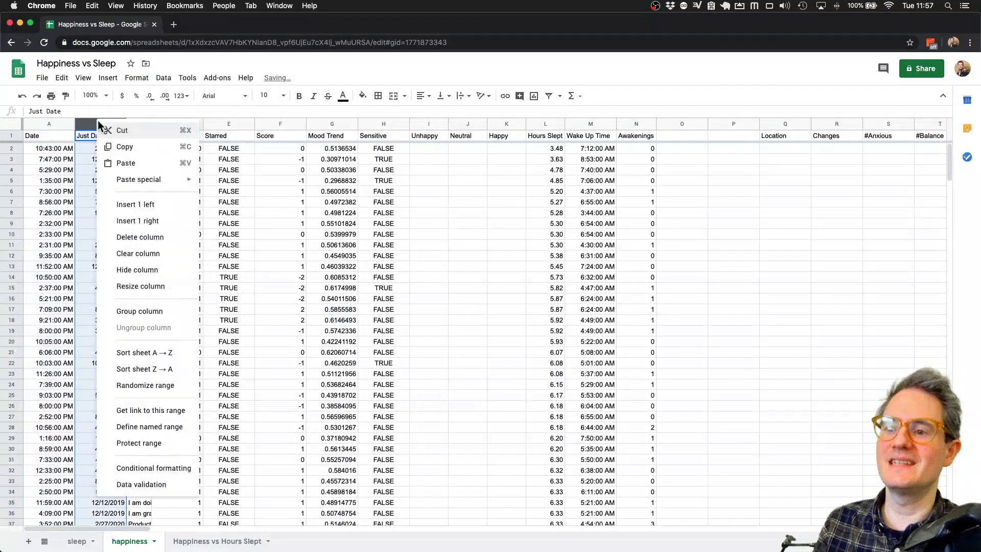
{"action": "left_click", "coordinate": [152, 225]}
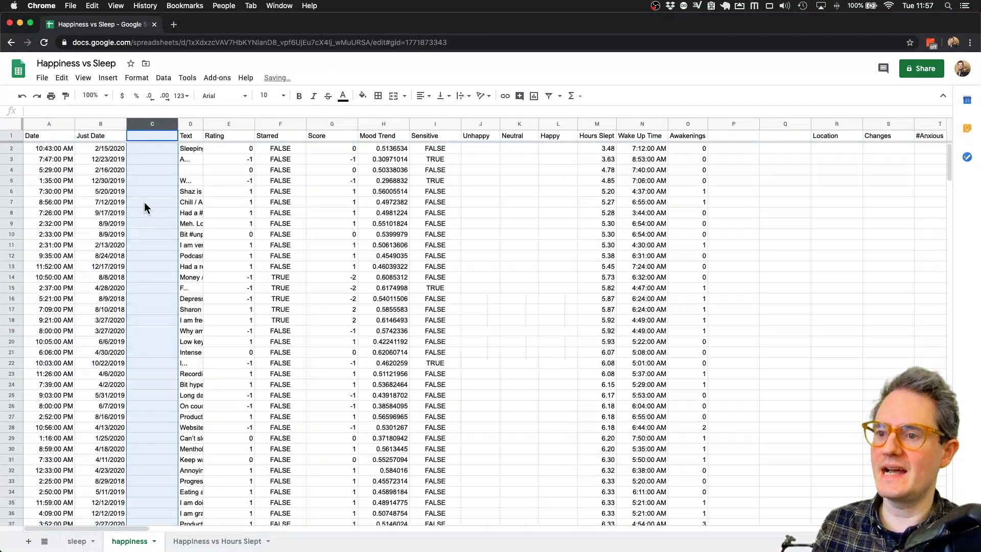
{"action": "left_click", "coordinate": [152, 136]}
{"action": "type", "text": "Time"}
{"action": "key", "text": "Return"}
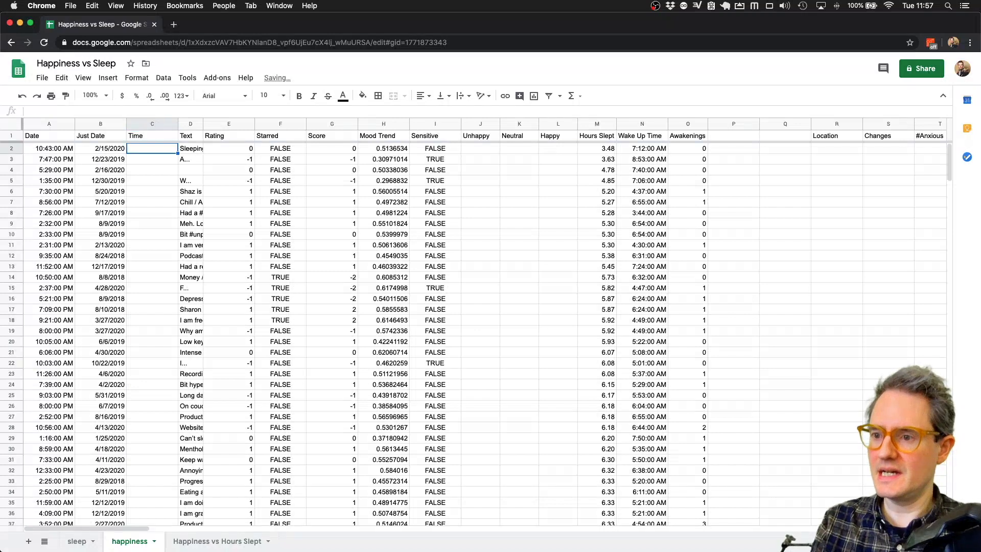
- Fill the Time column with =TO_TEXT(A2) down to the last row
{"action": "type", "text": "=TO_"}
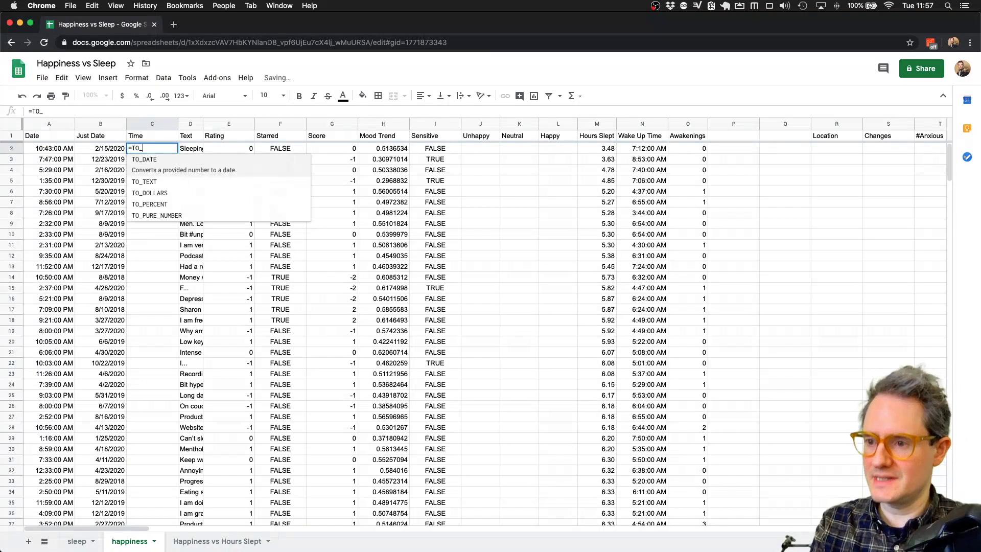
{"action": "type", "text": "TEXT("}
{"action": "left_click", "coordinate": [47, 148]}
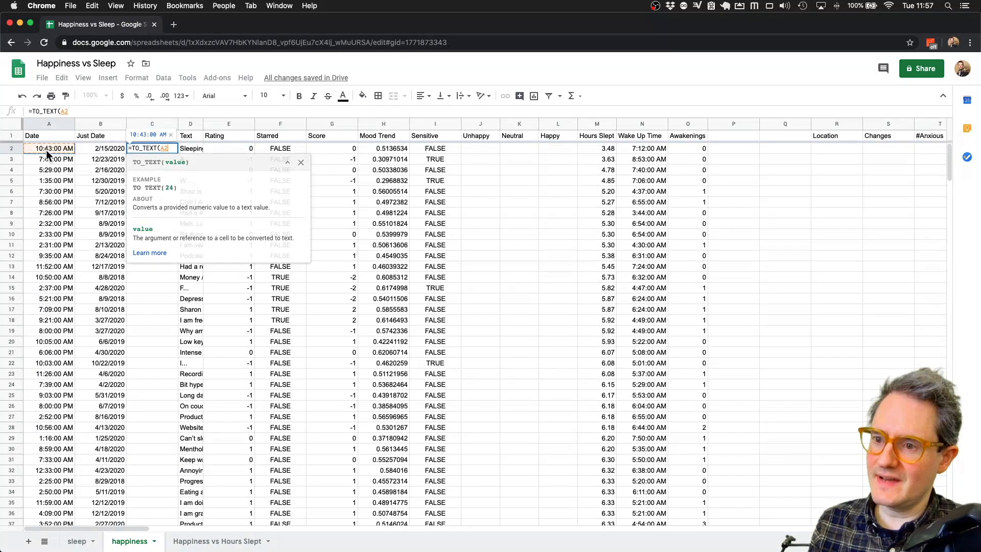
{"action": "key", "text": "Return"}
{"action": "key", "text": "Up"}
{"action": "key", "text": "super+shift+Down"}
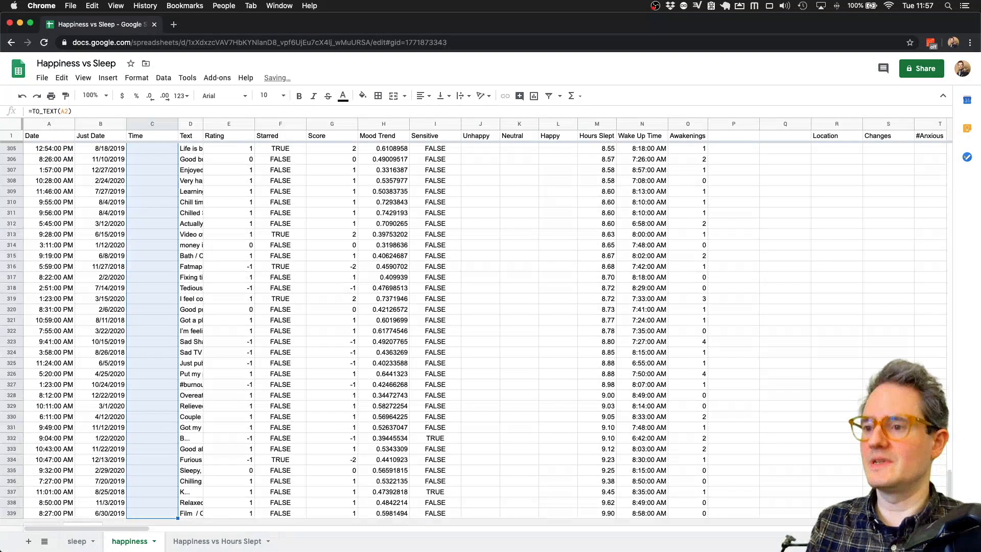
{"action": "key", "text": "super+d"}
{"action": "left_click", "coordinate": [141, 167]}
{"action": "key", "text": "Up"}
{"action": "key", "text": "Up"}
{"action": "key", "text": "Up"}
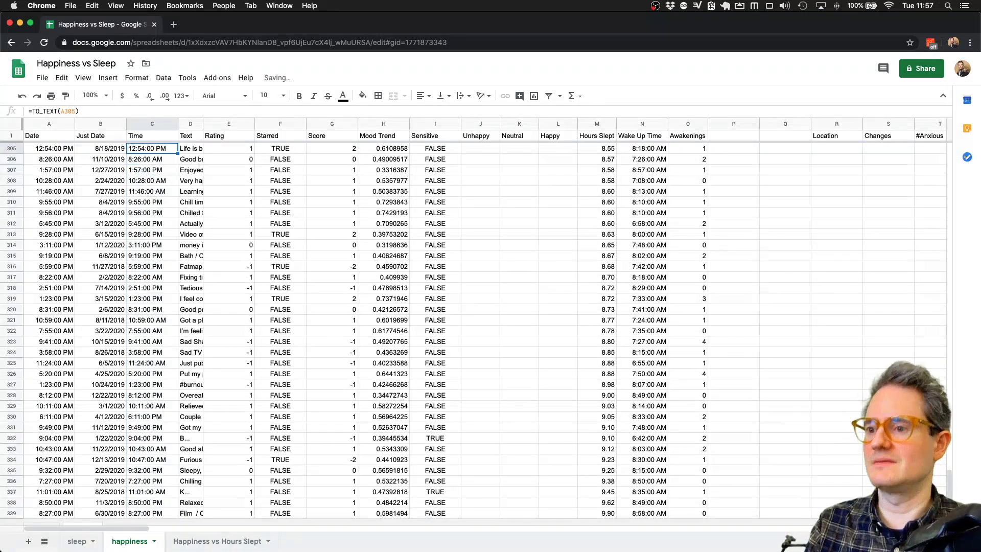
{"action": "key", "text": "super+Up"}
{"action": "key", "text": "Up"}
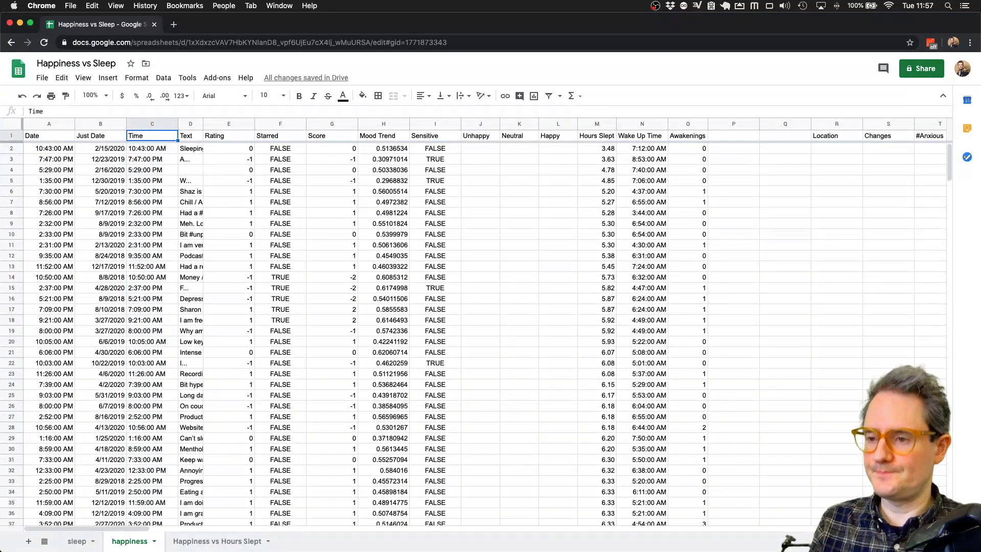
- Convert the Time formulas to plain values and format the column as time
{"action": "left_click", "coordinate": [151, 124]}
{"action": "left_click", "coordinate": [61, 77]}
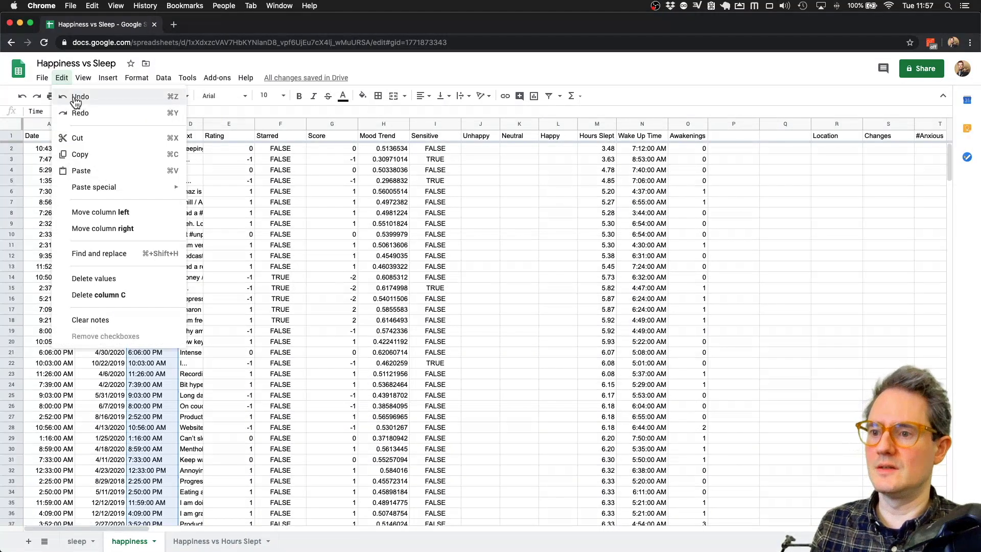
{"action": "left_click", "coordinate": [82, 171]}
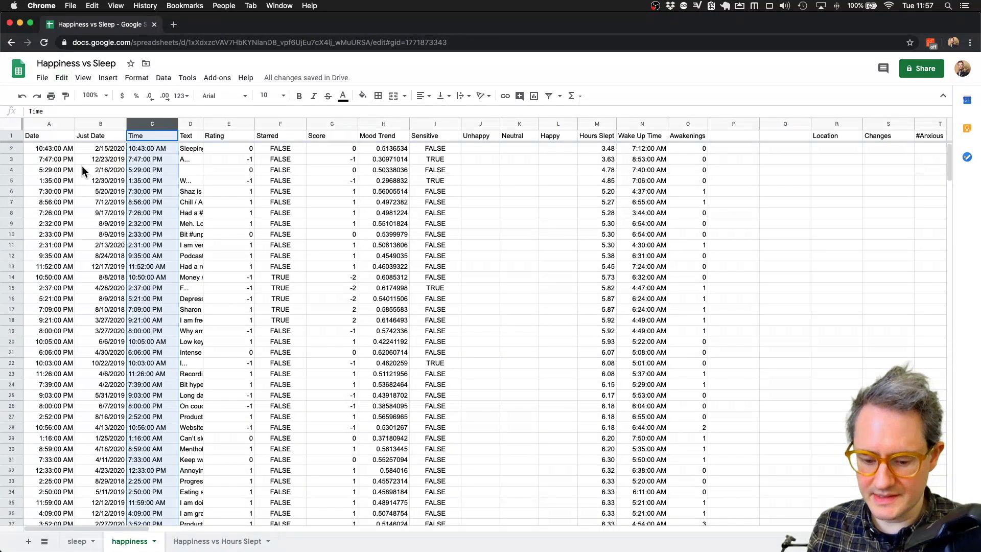
{"action": "left_click", "coordinate": [62, 79]}
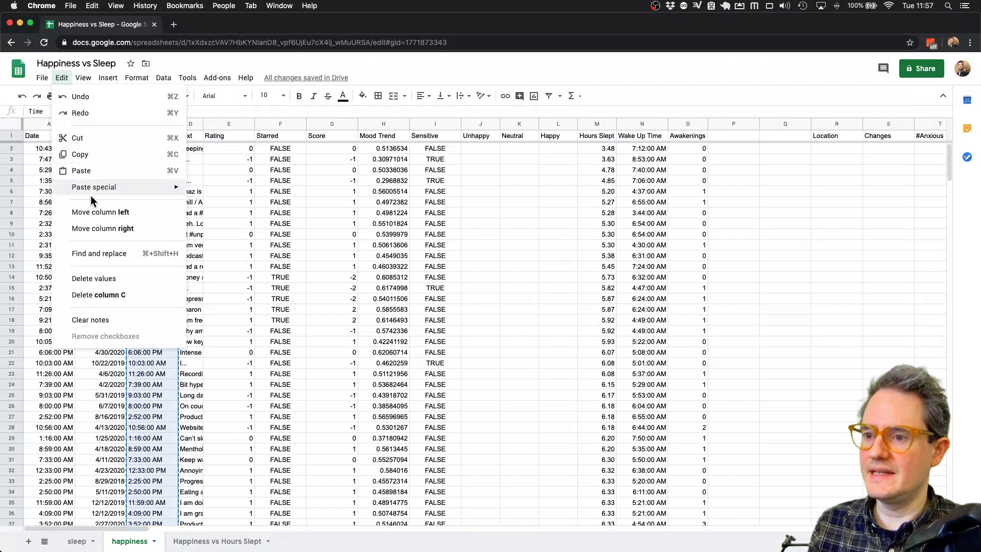
{"action": "mouse_move", "coordinate": [102, 187]}
{"action": "left_click", "coordinate": [199, 187]}
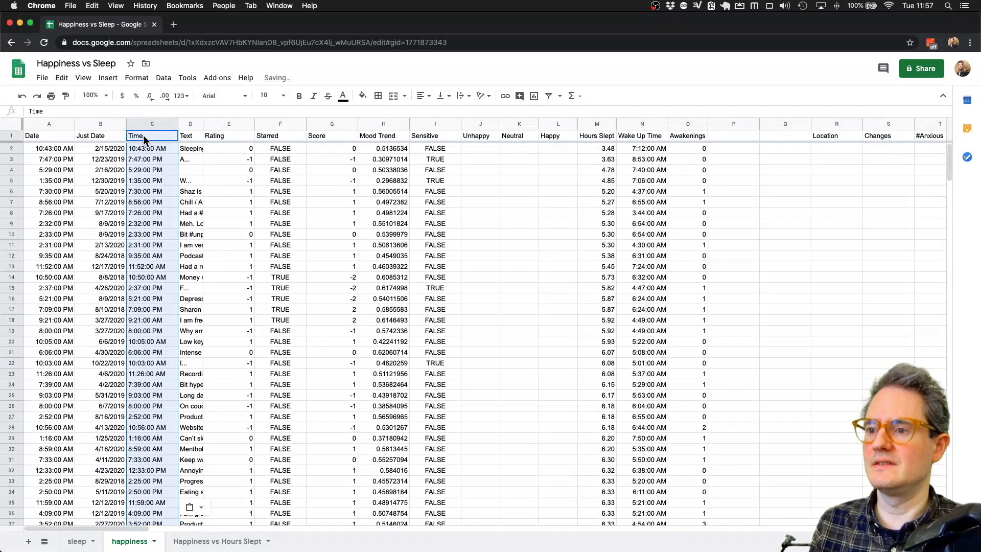
{"action": "left_click", "coordinate": [145, 77]}
{"action": "mouse_move", "coordinate": [162, 128]}
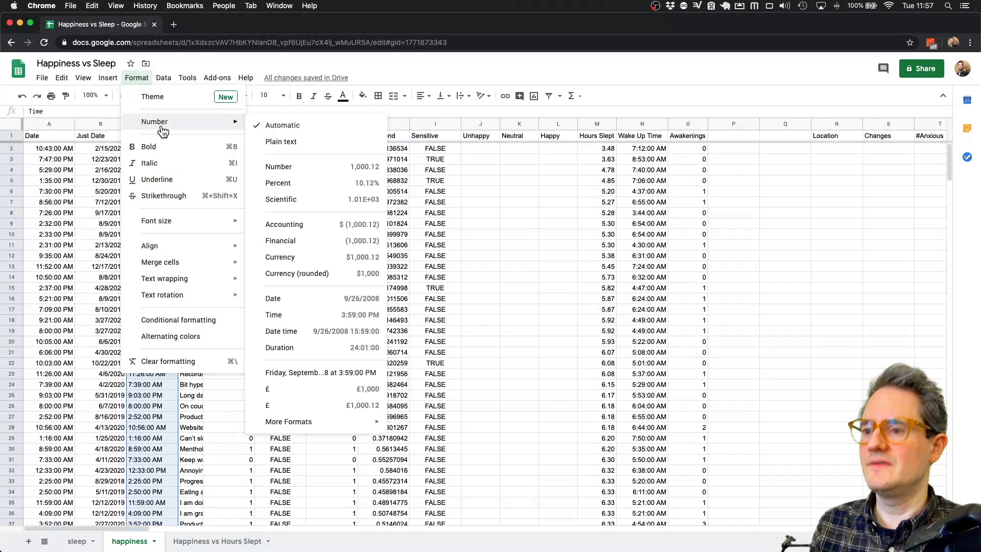
{"action": "left_click", "coordinate": [286, 315]}
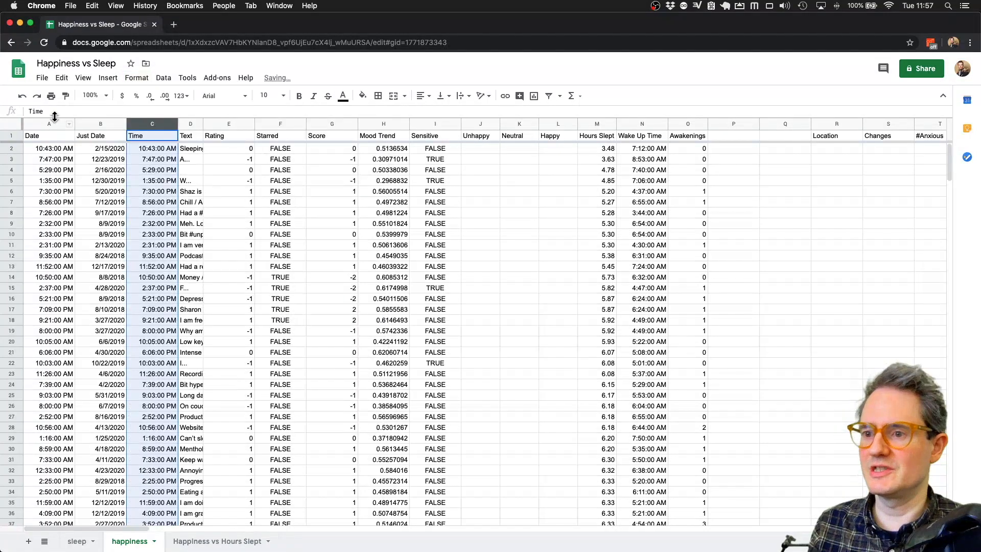
- Reformat the Date column as Date time
{"action": "left_click", "coordinate": [54, 124]}
{"action": "left_click", "coordinate": [163, 77]}
{"action": "mouse_move", "coordinate": [203, 215]}
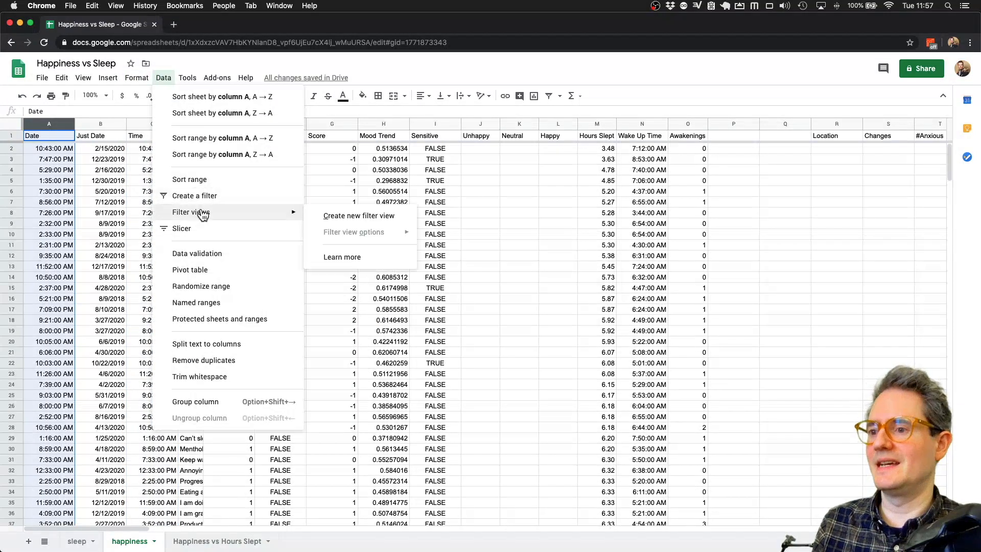
{"action": "mouse_move", "coordinate": [137, 77]}
{"action": "mouse_move", "coordinate": [169, 121]}
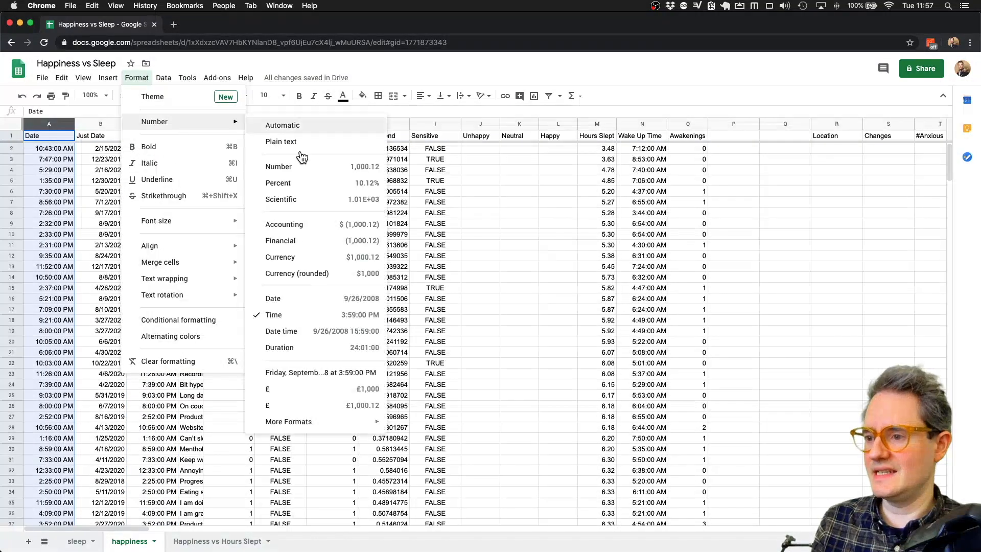
{"action": "left_click", "coordinate": [306, 331]}
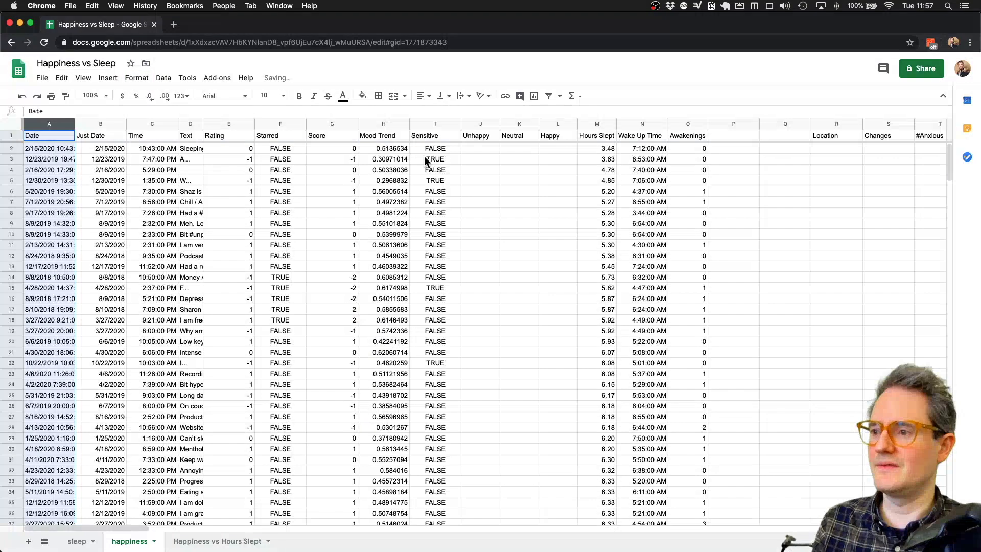
{"action": "left_click", "coordinate": [476, 154]}
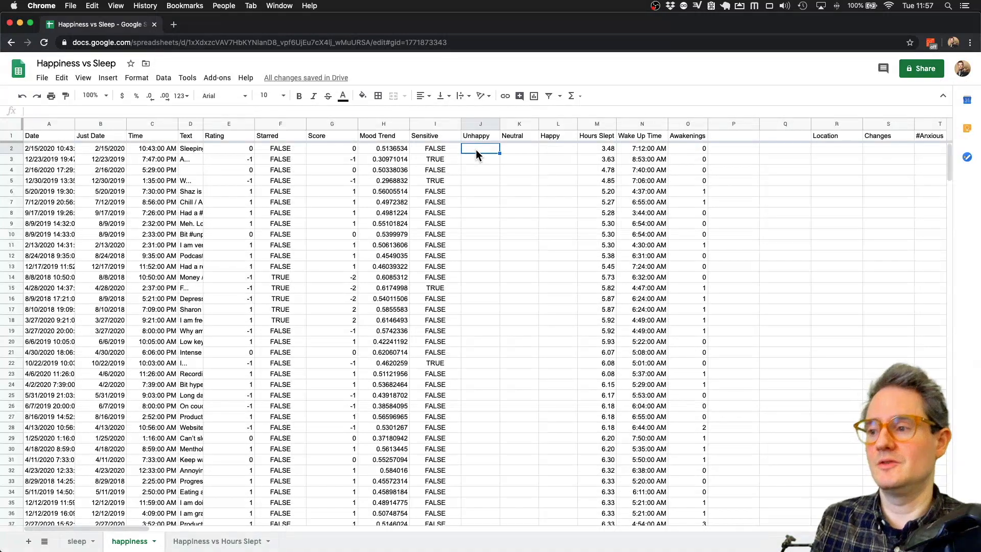
- Enter =IF(E2<0,C2,"") in the first Unhappy cell and fill it down to row 339
{"action": "type", "text": "=IF("}
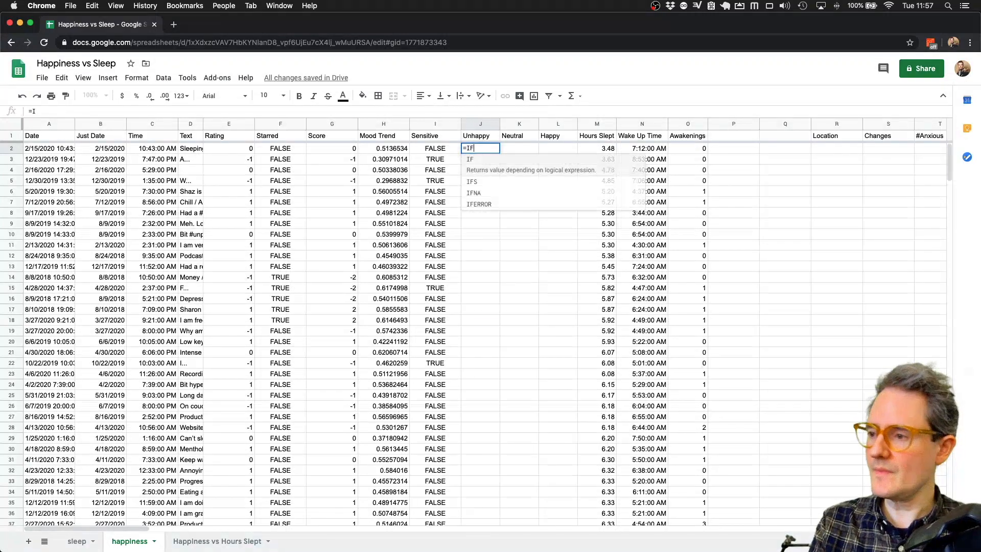
{"action": "left_click", "coordinate": [246, 151]}
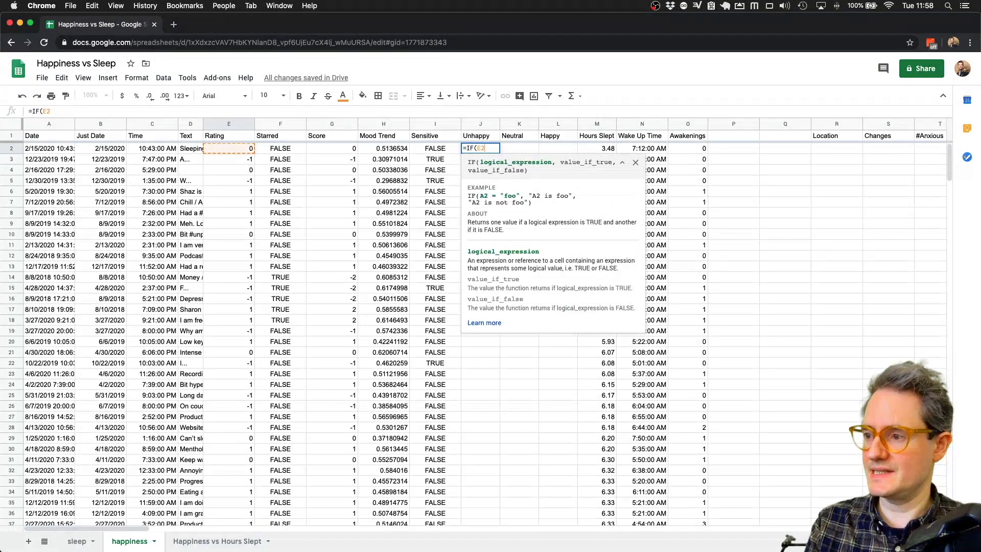
{"action": "type", "text": "<0,"}
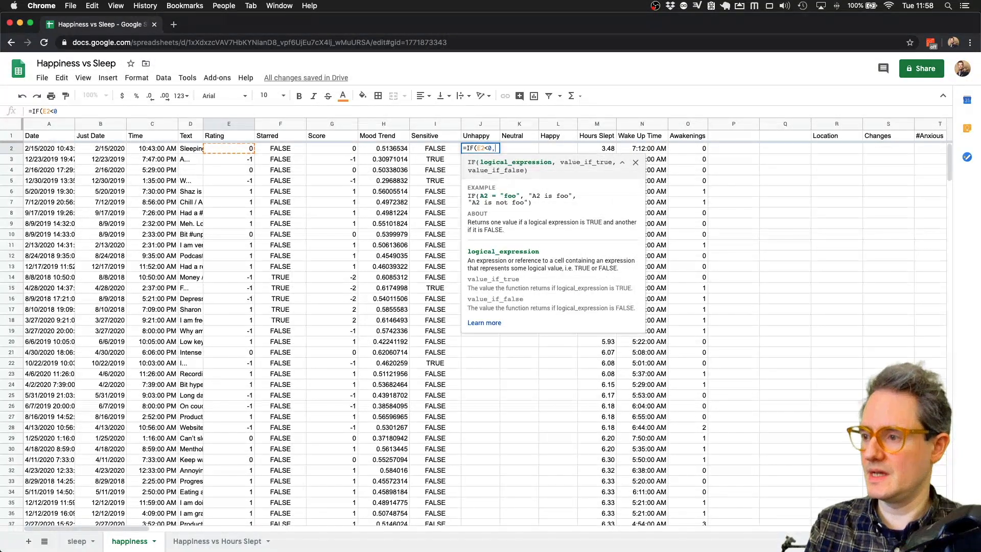
{"action": "left_click", "coordinate": [159, 149]}
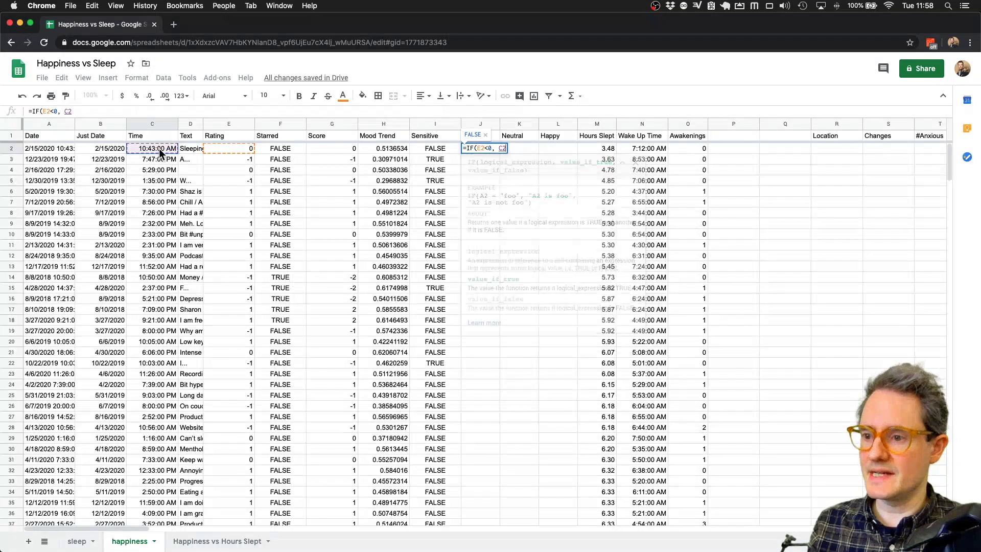
{"action": "type", "text": ",\"\")"}
{"action": "key", "text": "Return"}
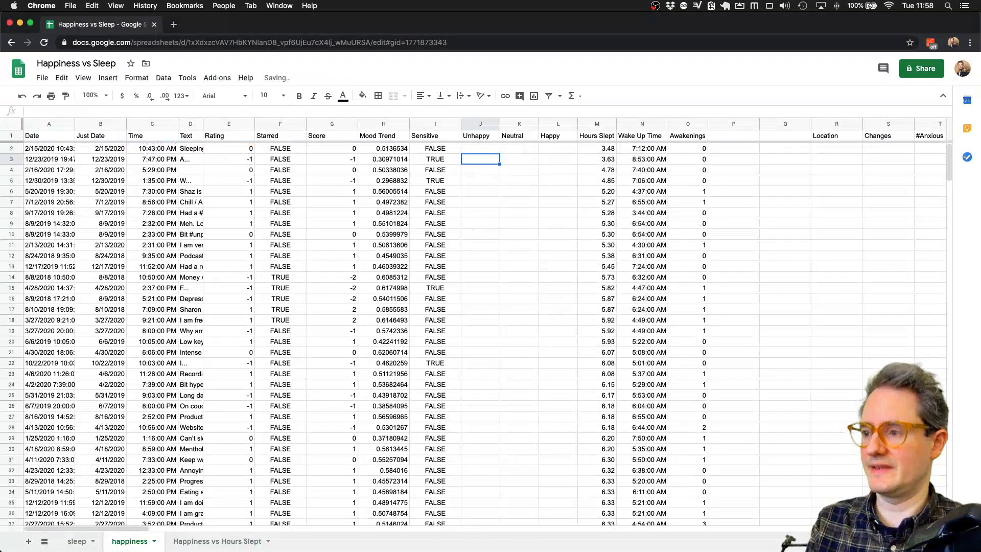
{"action": "key", "text": "Up"}
{"action": "key", "text": "ctrl+shift+Down"}
{"action": "key", "text": "ctrl+d"}
{"action": "key", "text": "Up"}
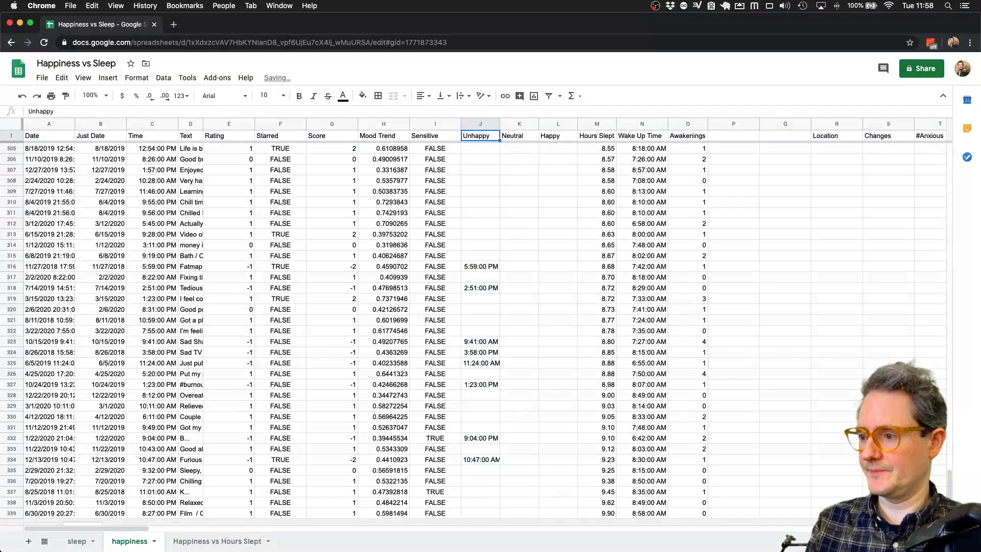
- Verify row 316's Unhappy result against its mood, sensitivity and hours slept
{"action": "left_click", "coordinate": [469, 266]}
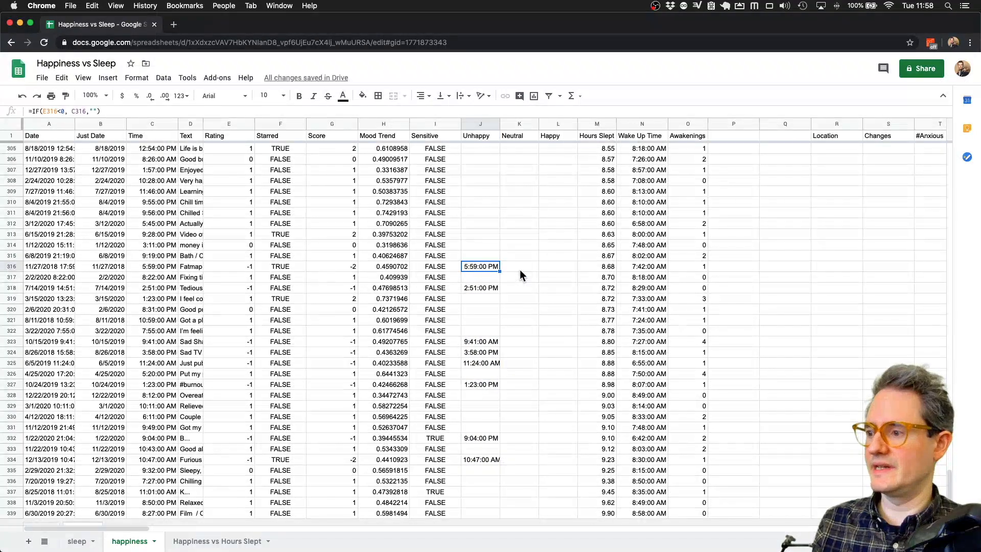
{"action": "left_click", "coordinate": [389, 264]}
{"action": "left_click", "coordinate": [475, 266]}
{"action": "left_click", "coordinate": [432, 266]}
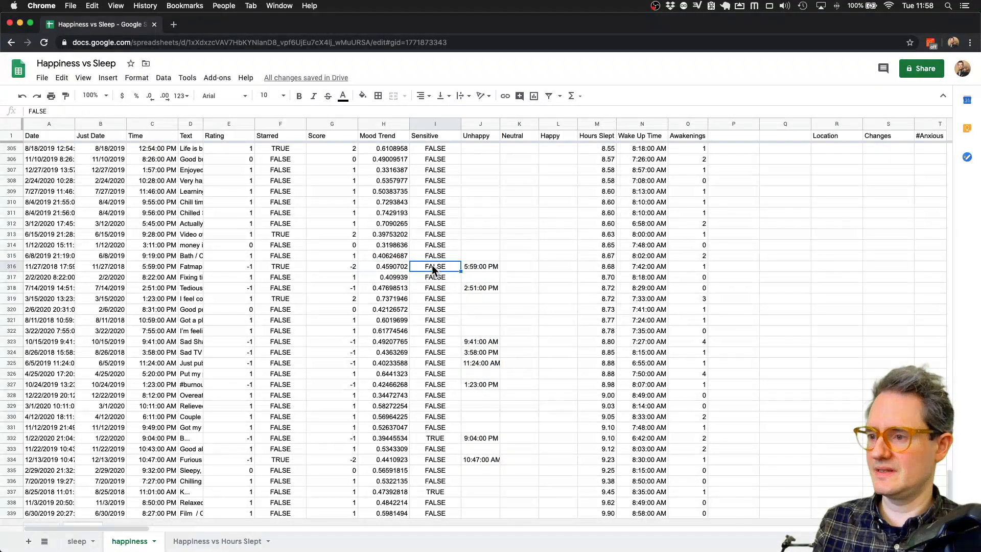
{"action": "left_click", "coordinate": [610, 263]}
{"action": "left_click", "coordinate": [482, 268]}
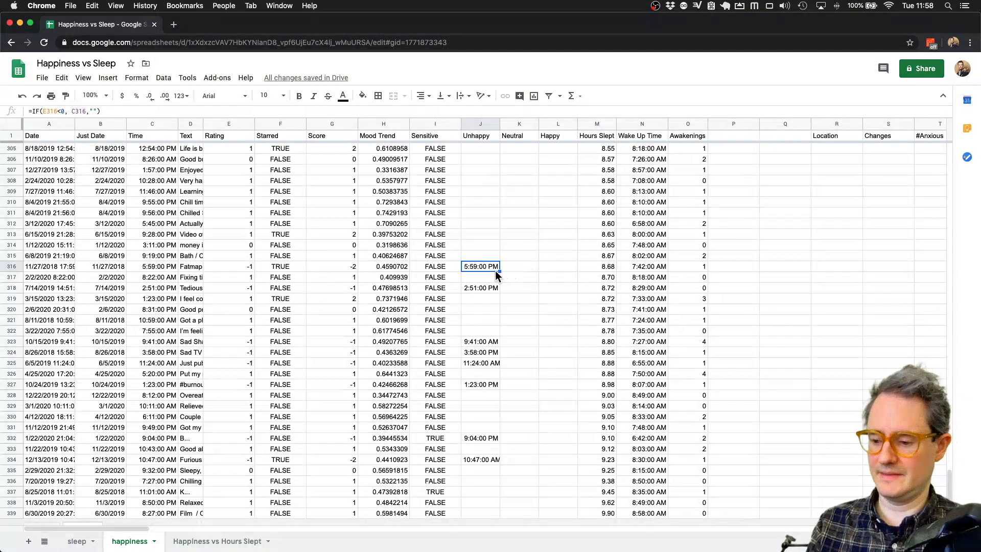
{"action": "key", "text": "super+Up"}
{"action": "key", "text": "Down"}
- Enter =IF(E2=0,C2,"") in the first Neutral cell and fill it down the column
{"action": "key", "text": "Right"}
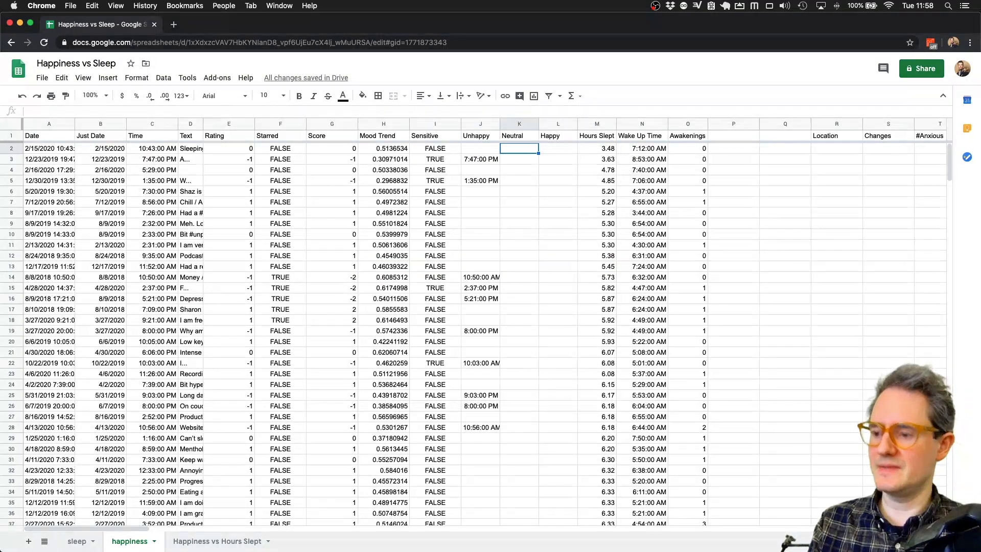
{"action": "type", "text": "=IF("}
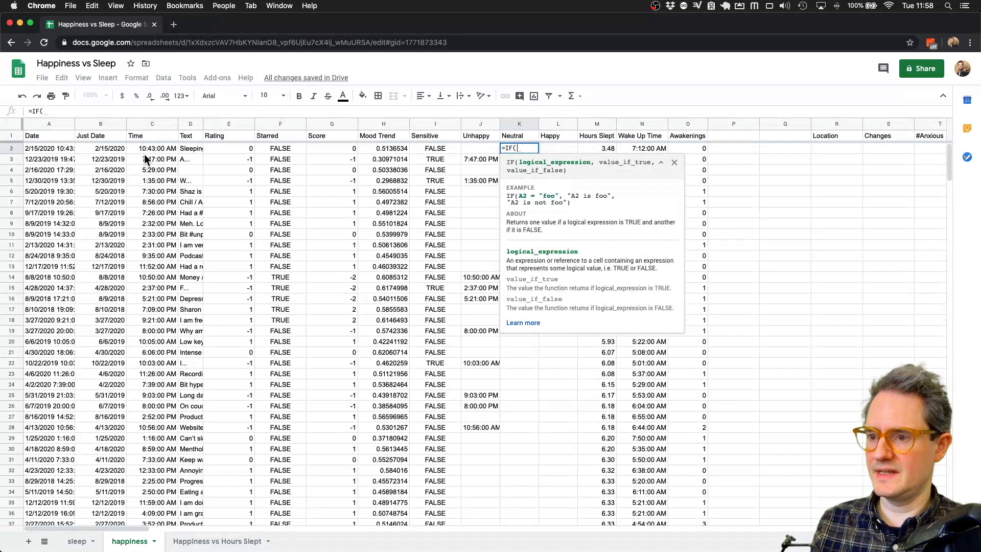
{"action": "left_click", "coordinate": [229, 148]}
{"action": "type", "text": "=="}
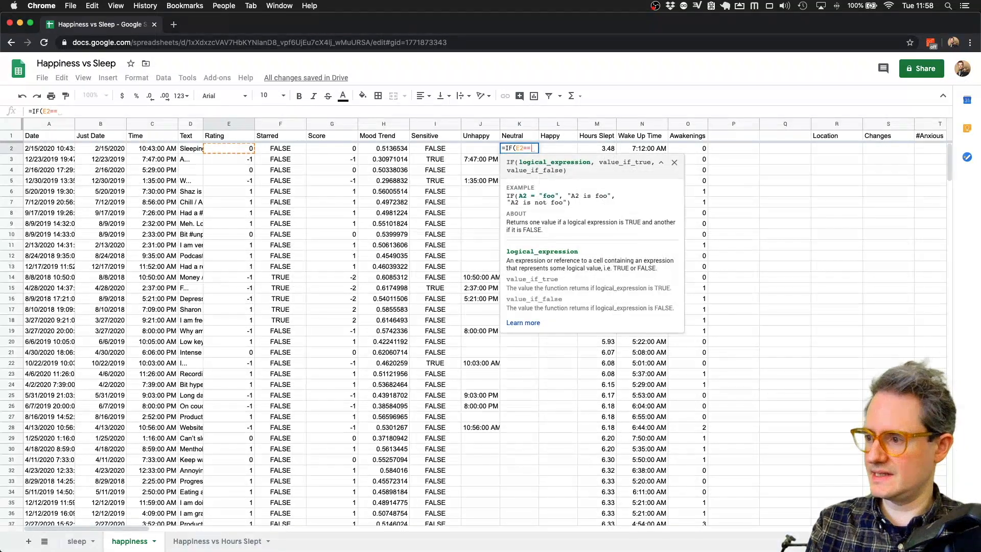
{"action": "key", "text": "BackSpace"}
{"action": "type", "text": "0,"}
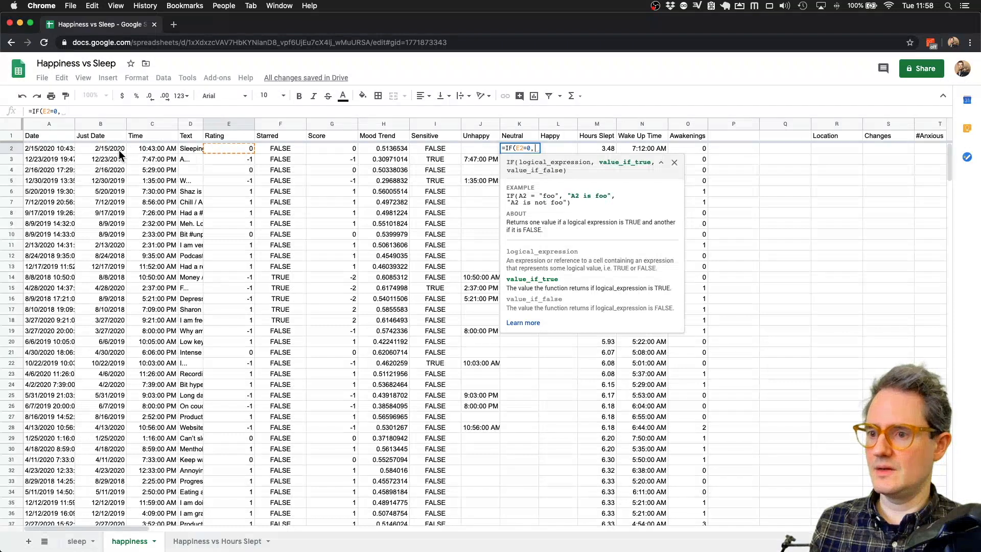
{"action": "left_click", "coordinate": [161, 146]}
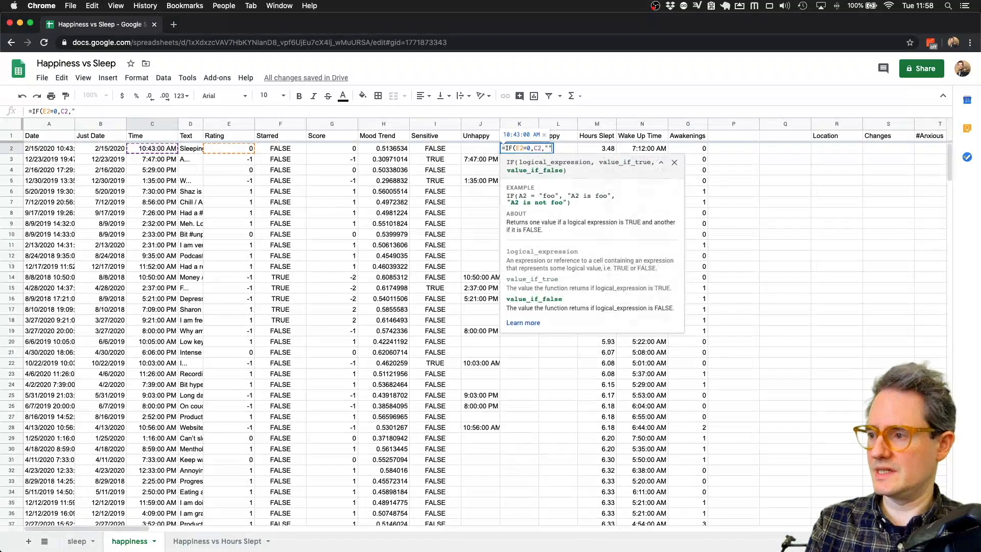
{"action": "key", "text": "Return"}
{"action": "key", "text": "Up"}
{"action": "key", "text": "super+shift+Down"}
{"action": "key", "text": "super+d"}
{"action": "key", "text": "super+Up"}
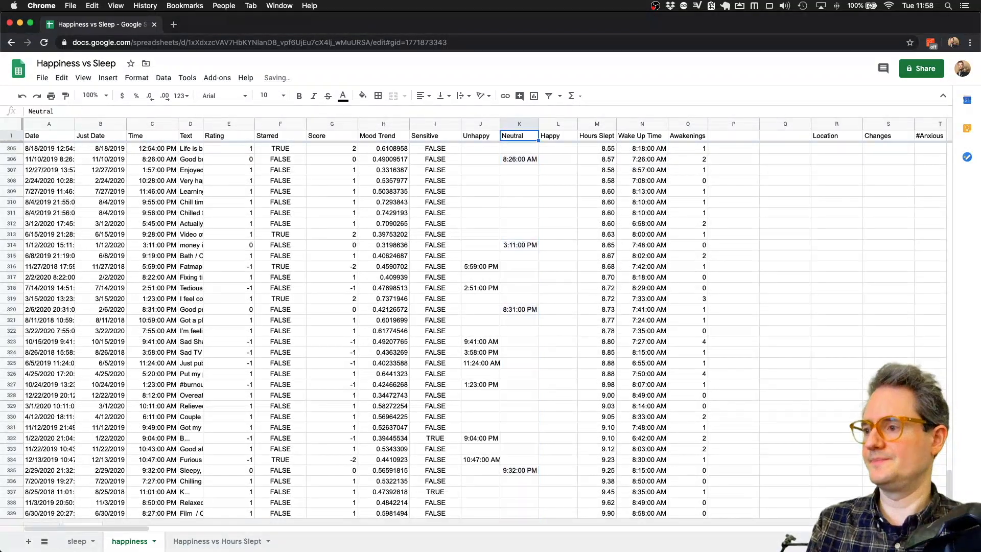
{"action": "key", "text": "Down"}
- Enter =IF(E2>0,C2,"") in the first Happy cell and fill it down to row 339
{"action": "key", "text": "Right"}
{"action": "type", "text": "="}
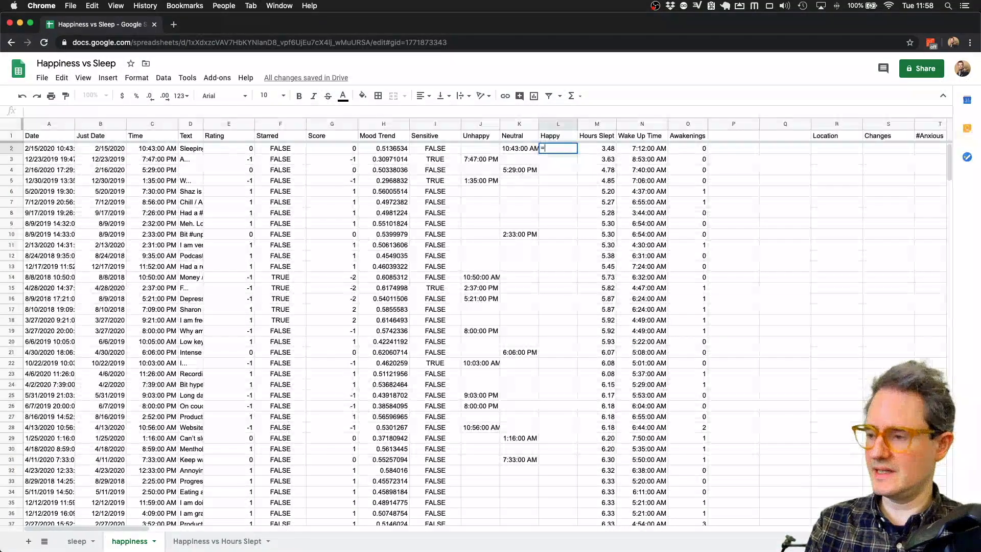
{"action": "type", "text": "if("}
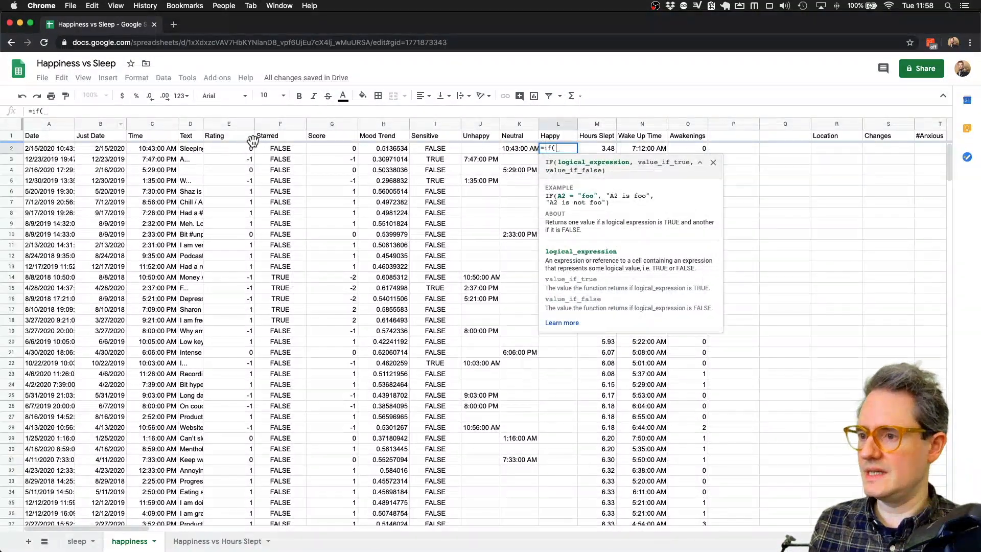
{"action": "left_click", "coordinate": [237, 147]}
{"action": "type", "text": ">0"}
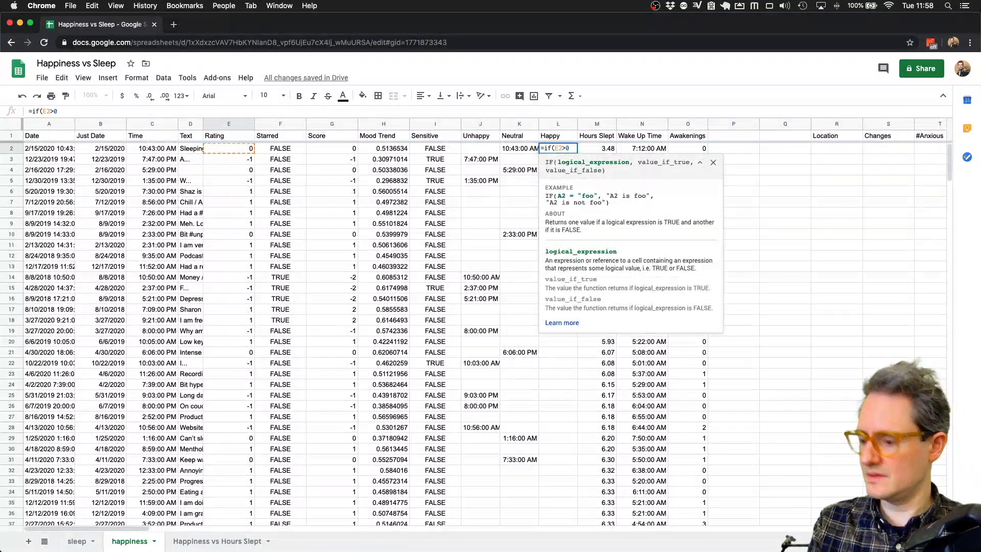
{"action": "type", "text": ","}
{"action": "left_click", "coordinate": [146, 147]}
{"action": "type", "text": ",\""}
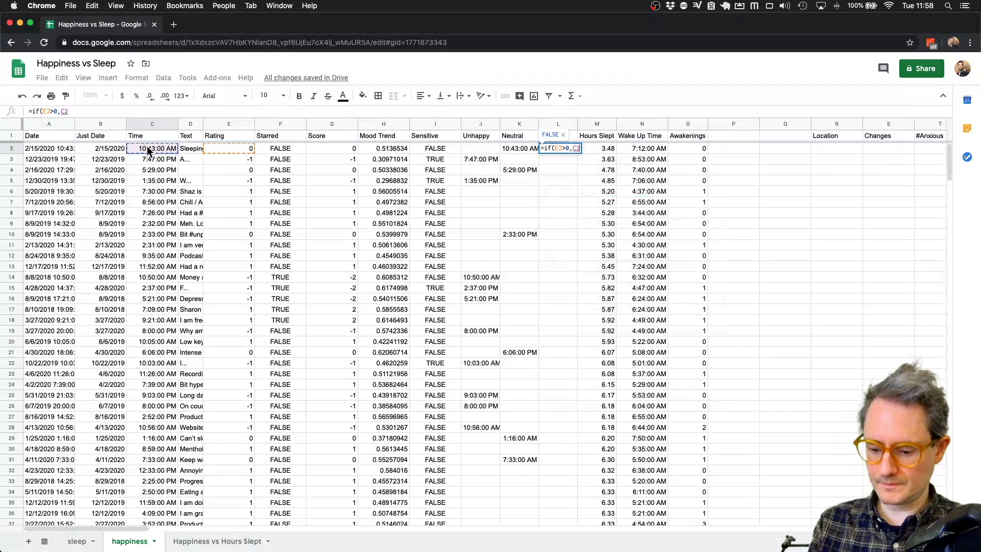
{"action": "key", "text": "Return"}
{"action": "key", "text": "Up"}
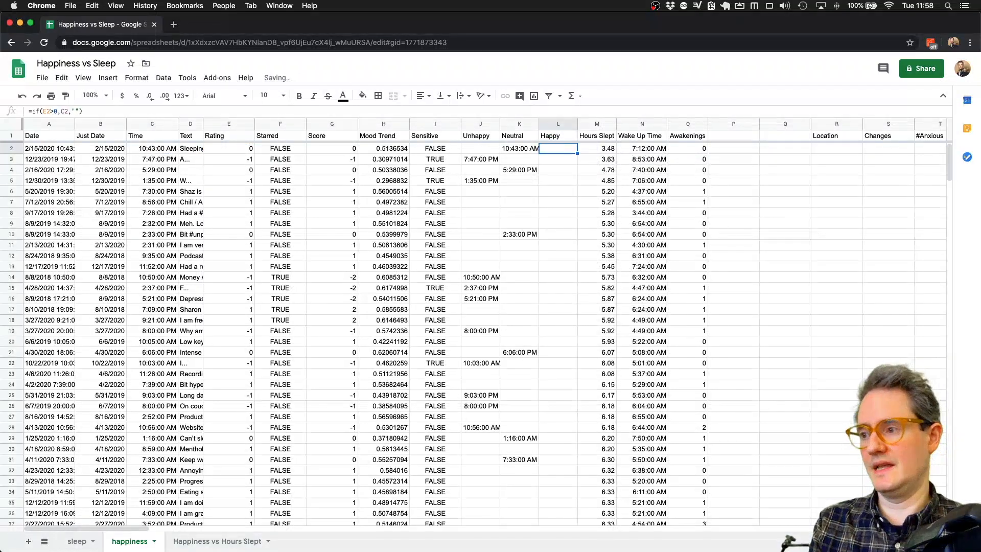
{"action": "key", "text": "super+shift+Down"}
{"action": "key", "text": "super+d"}
{"action": "key", "text": "super+Up"}
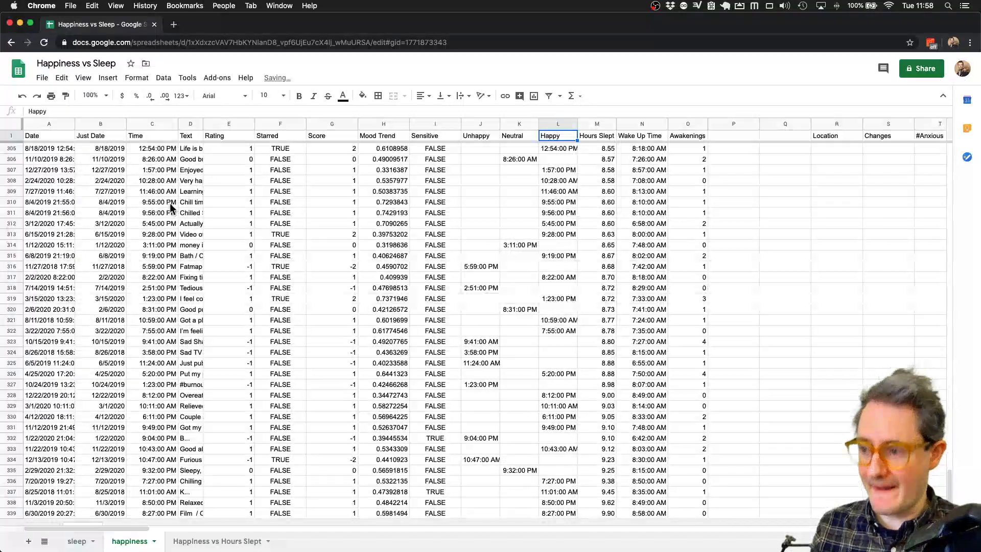
{"action": "scroll", "coordinate": [509, 220], "scroll_direction": "up", "scroll_amount": 15}
{"action": "scroll", "coordinate": [508, 216], "scroll_direction": "up", "scroll_amount": 4}
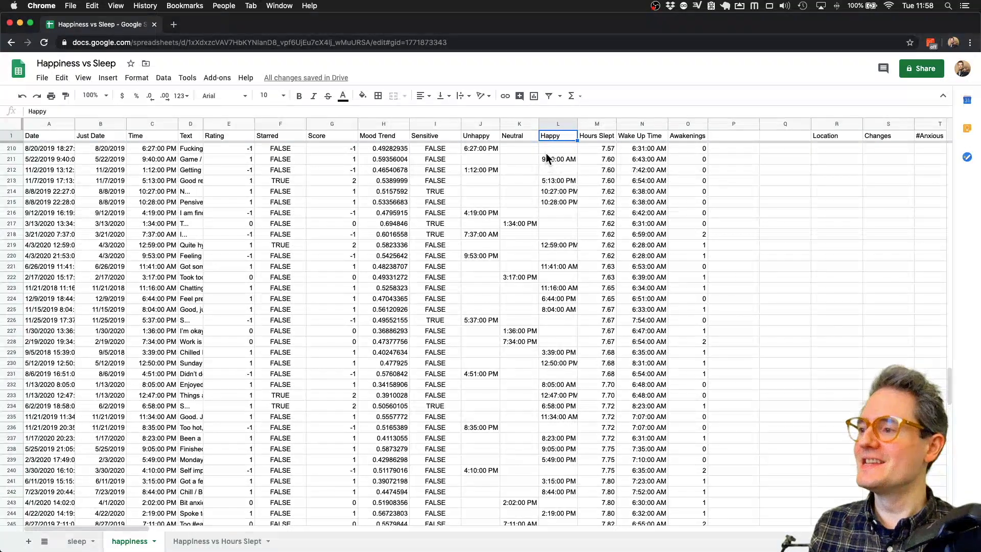
- Move the Time column just before Unhappy, with Rating right after it
{"action": "left_click", "coordinate": [482, 126]}
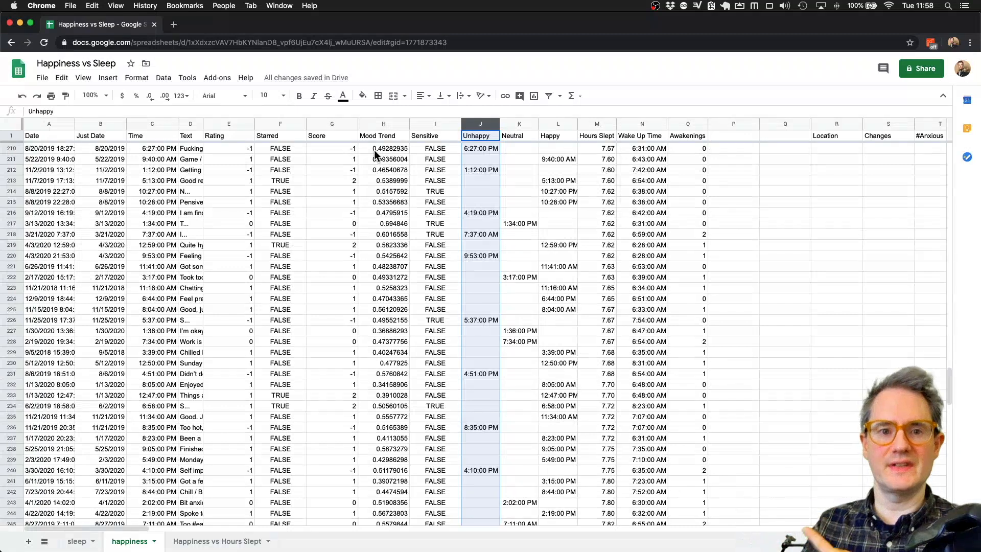
{"action": "left_click", "coordinate": [97, 125]}
{"action": "left_click", "coordinate": [137, 124]}
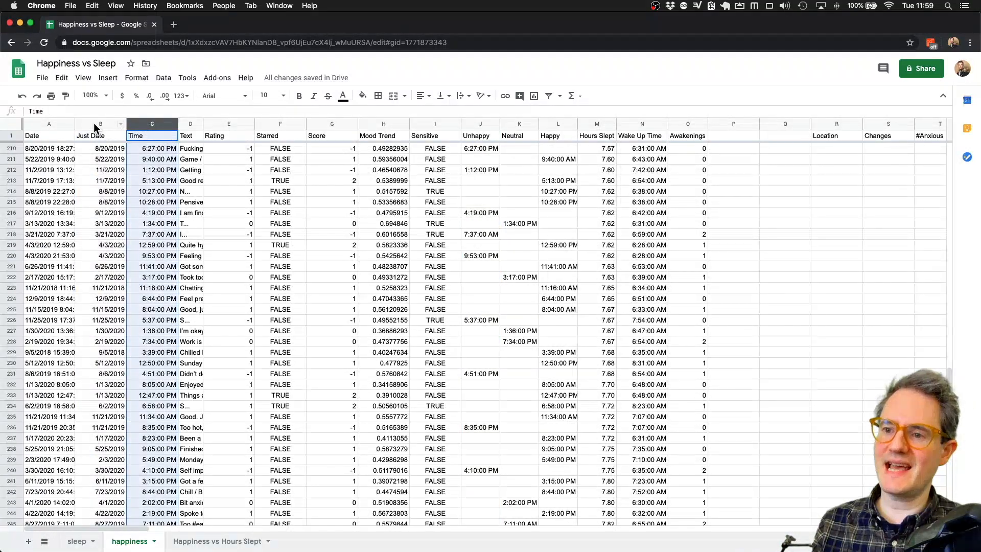
{"action": "left_click", "coordinate": [94, 123]}
{"action": "left_click", "coordinate": [152, 123]}
{"action": "left_click_drag", "start_coordinate": [144, 123], "coordinate": [436, 123]}
{"action": "scroll", "coordinate": [285, 218], "scroll_direction": "up", "scroll_amount": 5}
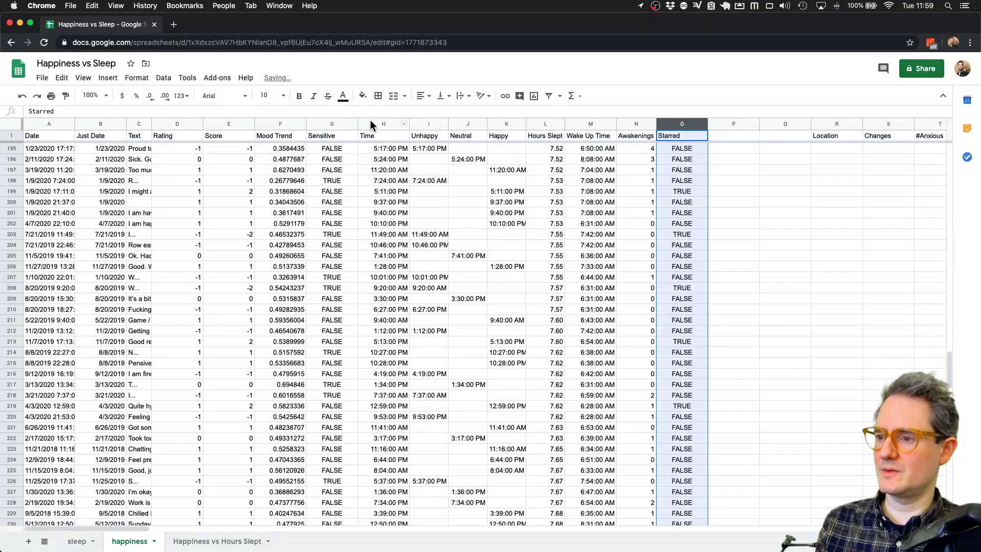
{"action": "left_click", "coordinate": [368, 123]}
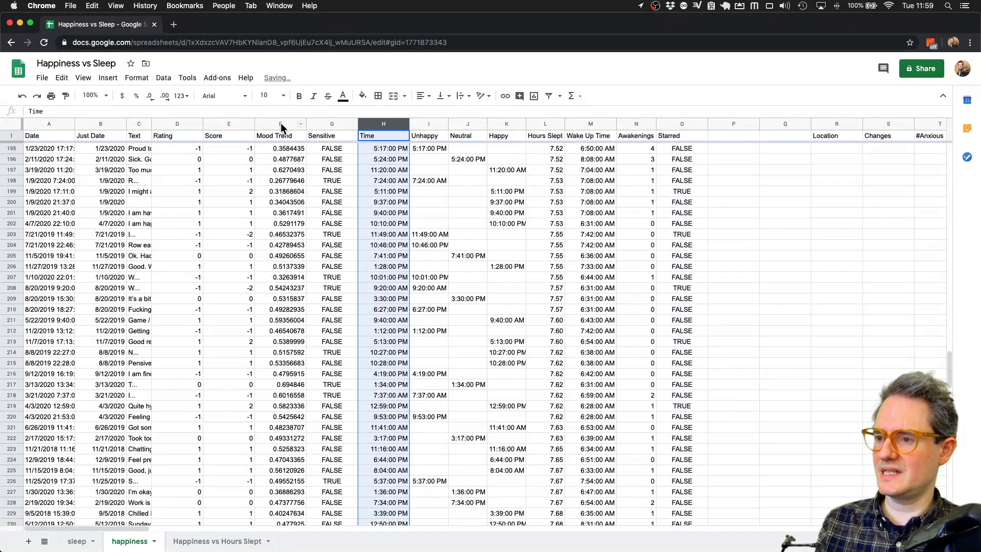
{"action": "left_click", "coordinate": [167, 123]}
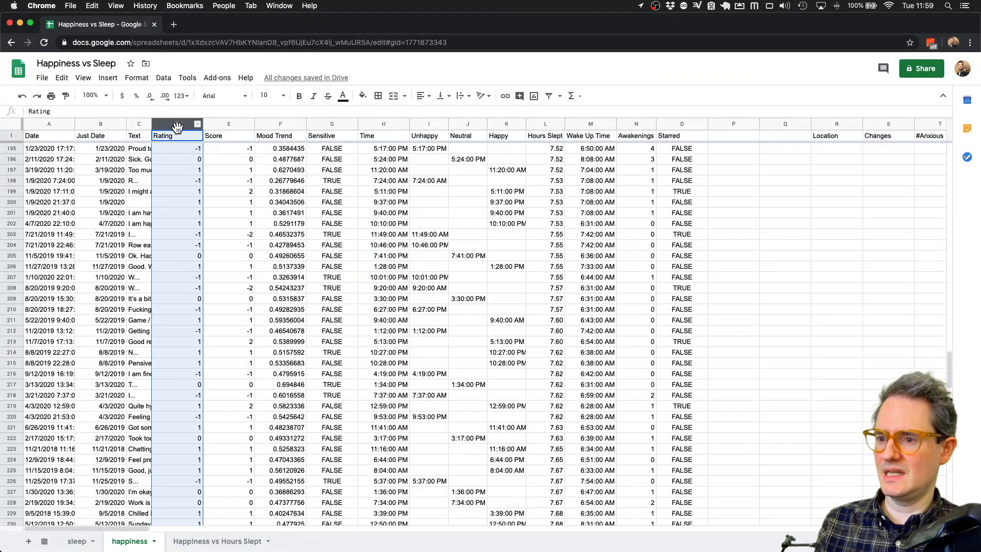
{"action": "left_click_drag", "start_coordinate": [169, 124], "coordinate": [375, 125]}
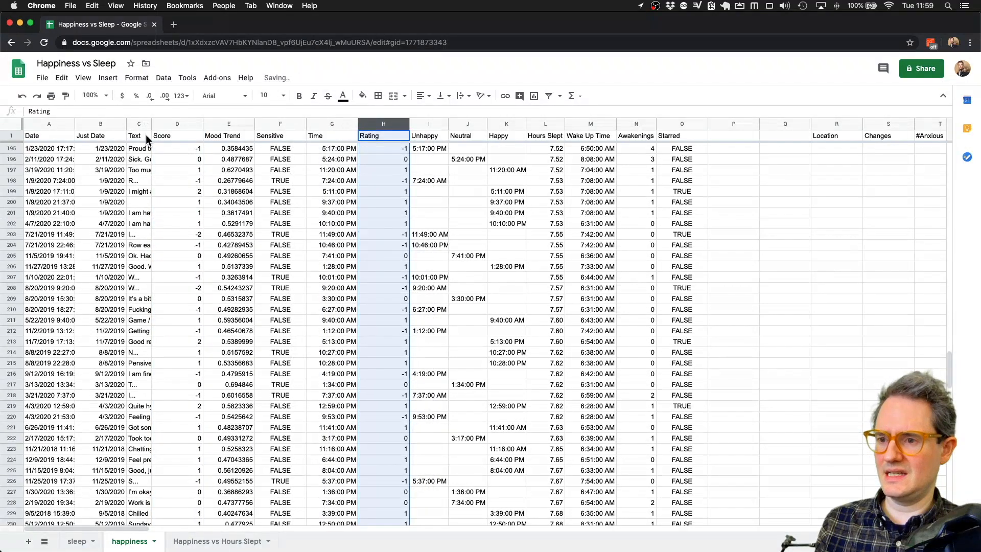
- Move Date beside Time, select columns F–O, and add a new blank sheet
{"action": "left_click", "coordinate": [49, 124]}
{"action": "left_click_drag", "start_coordinate": [49, 124], "coordinate": [311, 134]}
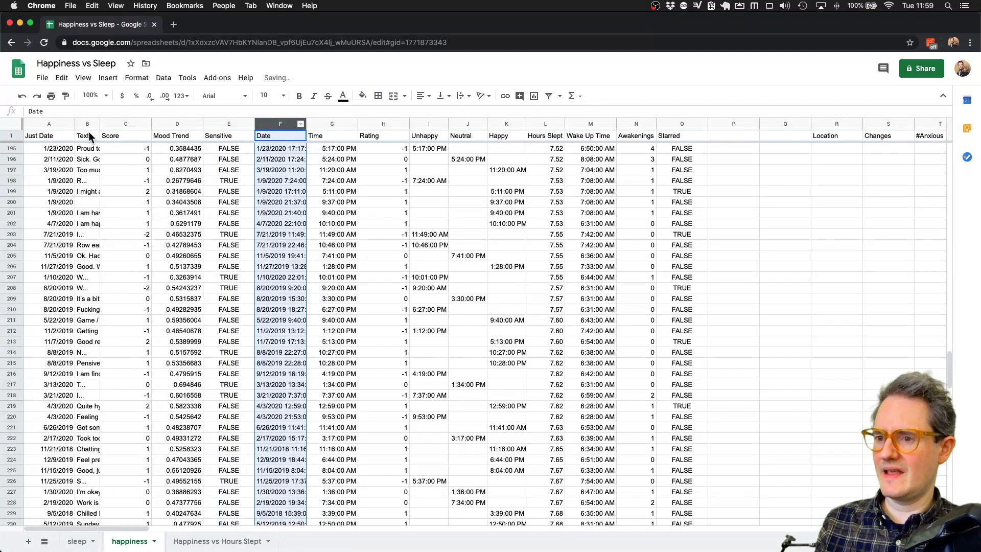
{"action": "left_click", "coordinate": [670, 124], "text": "shift"}
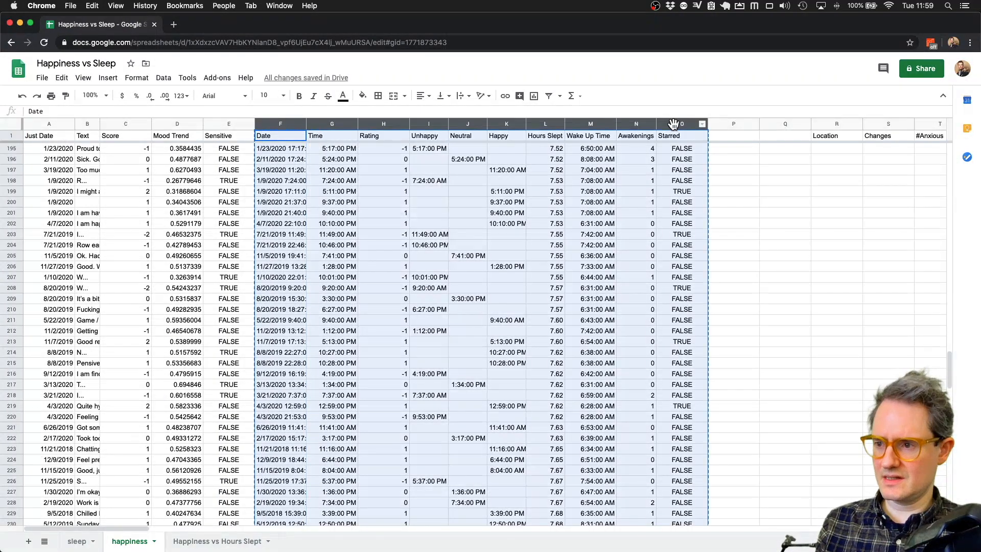
{"action": "left_click", "coordinate": [30, 542]}
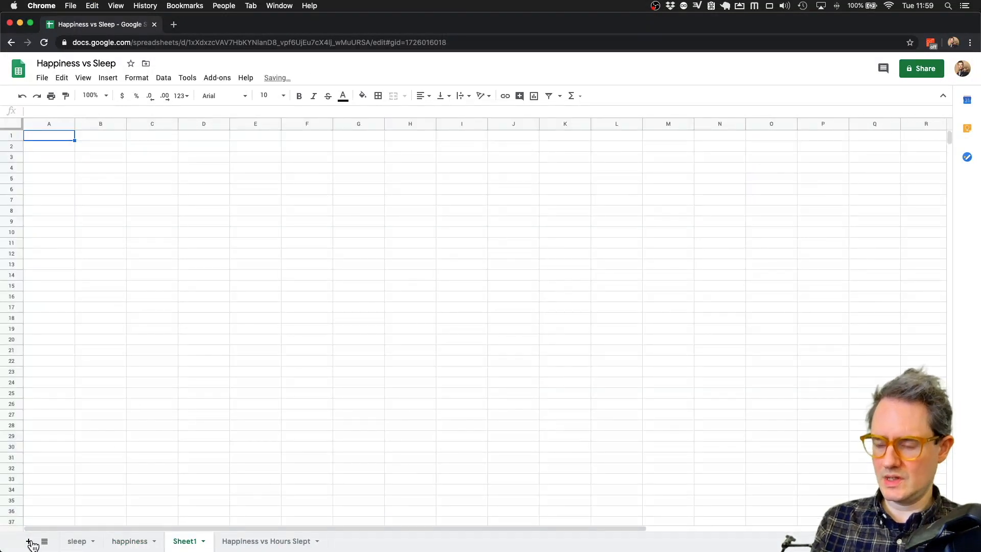
- Rename the new sheet tab to 'combined'
{"action": "double_click", "coordinate": [181, 541]}
{"action": "type", "text": "combined"}
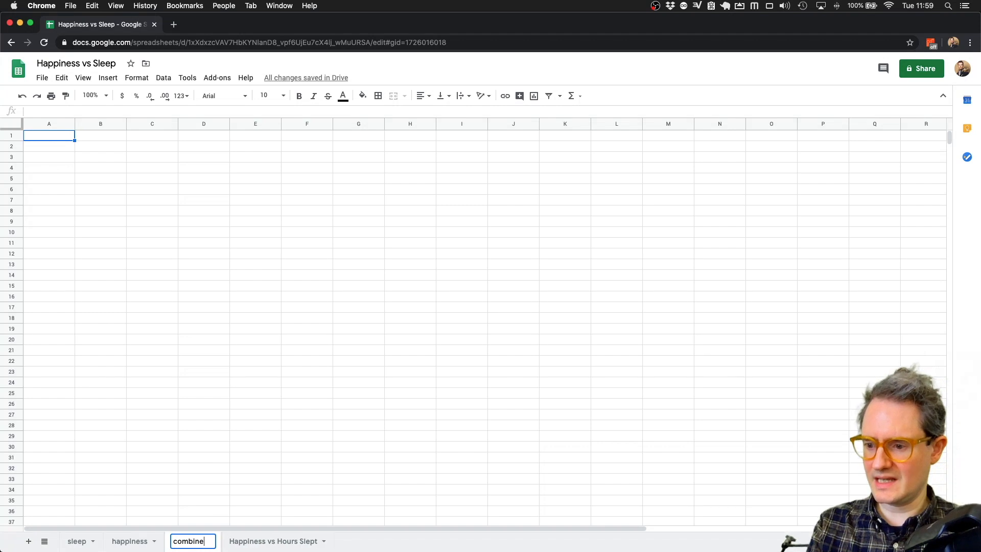
{"action": "key", "text": "Return"}
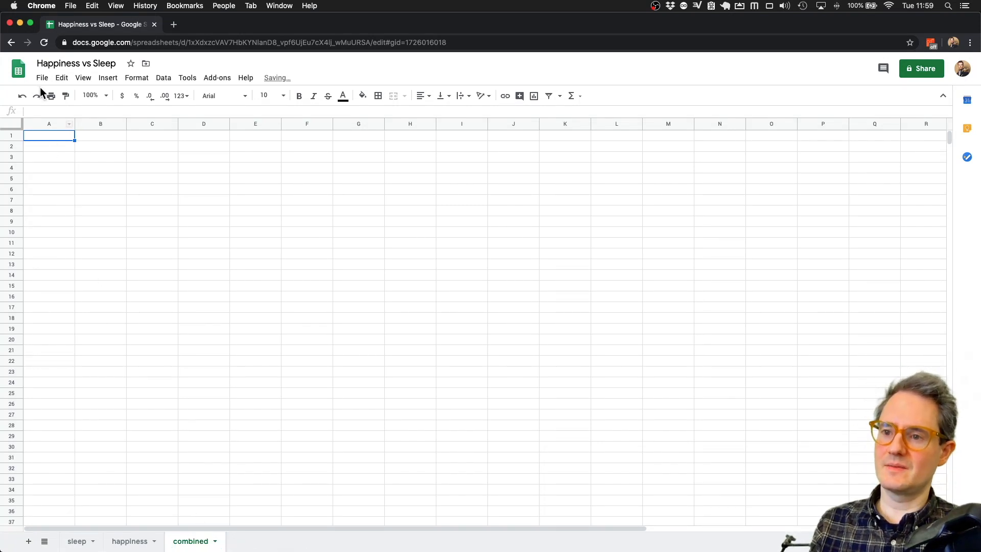
- Paste the copied Date-to-Starred data as values only and freeze row 1
{"action": "left_click", "coordinate": [62, 78]}
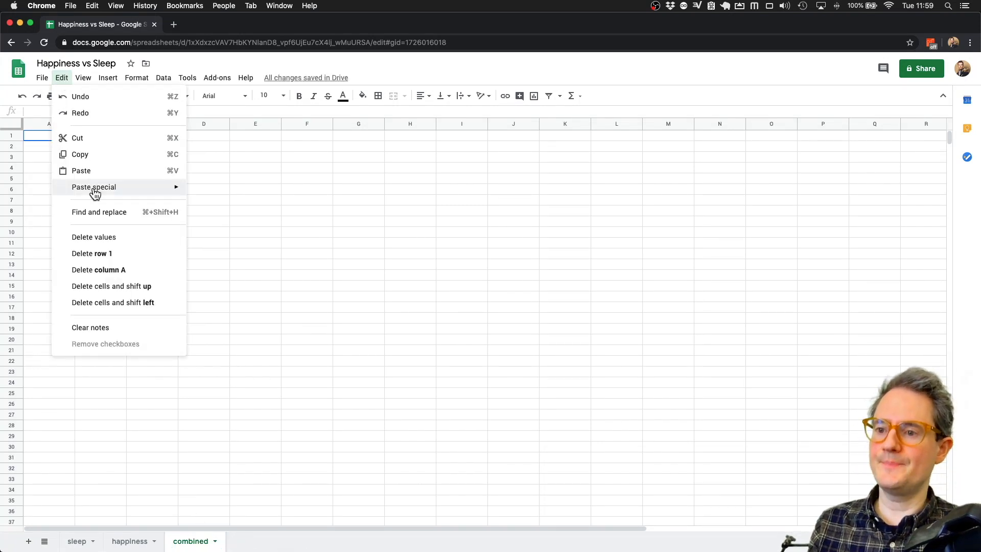
{"action": "mouse_move", "coordinate": [93, 187]}
{"action": "left_click", "coordinate": [234, 192]}
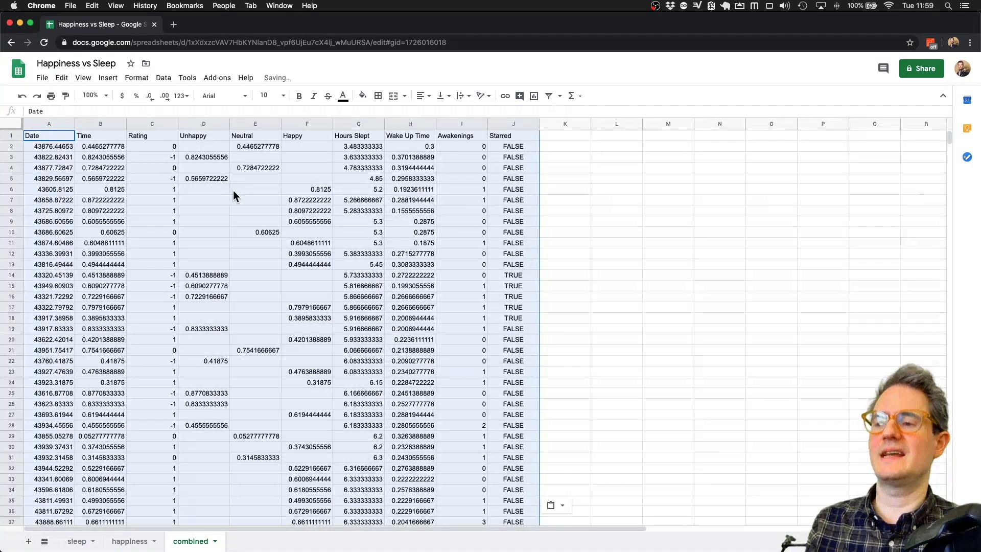
{"action": "left_click_drag", "start_coordinate": [16, 129], "coordinate": [16, 142]}
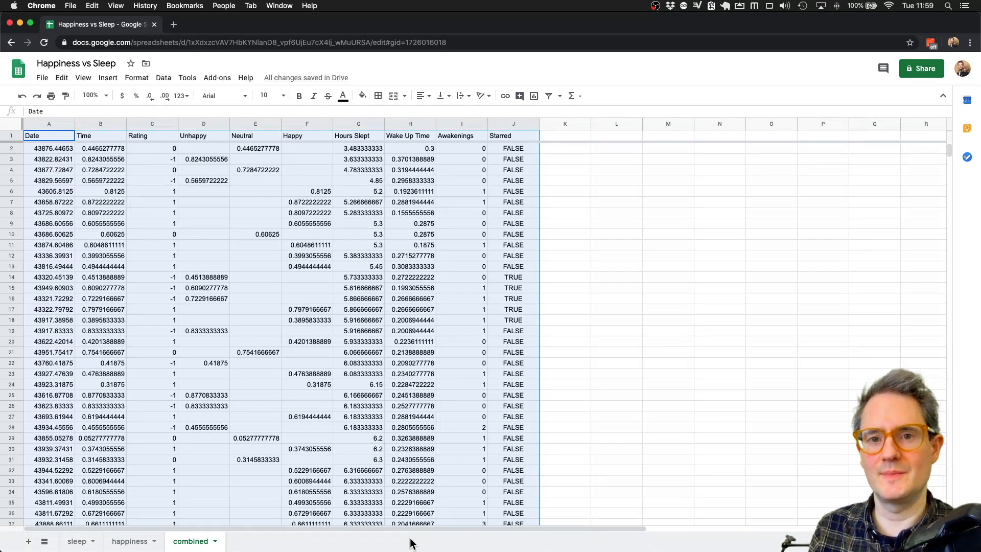
- Turn on header filters and sort the rows by Hours Slept, smallest first
{"action": "left_click", "coordinate": [161, 82]}
{"action": "left_click", "coordinate": [197, 195]}
{"action": "left_click", "coordinate": [295, 225]}
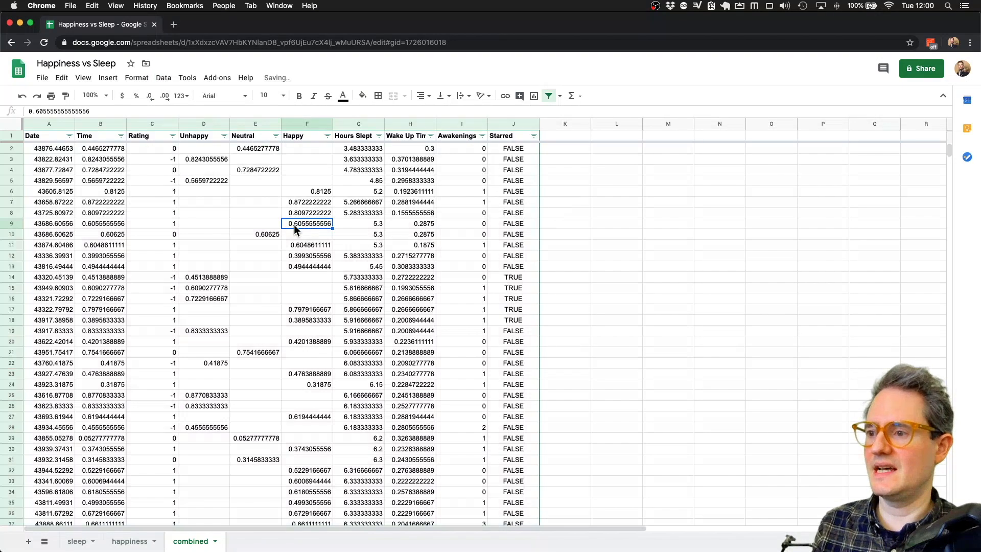
{"action": "left_click", "coordinate": [113, 213]}
{"action": "left_click", "coordinate": [373, 191]}
{"action": "left_click", "coordinate": [365, 150]}
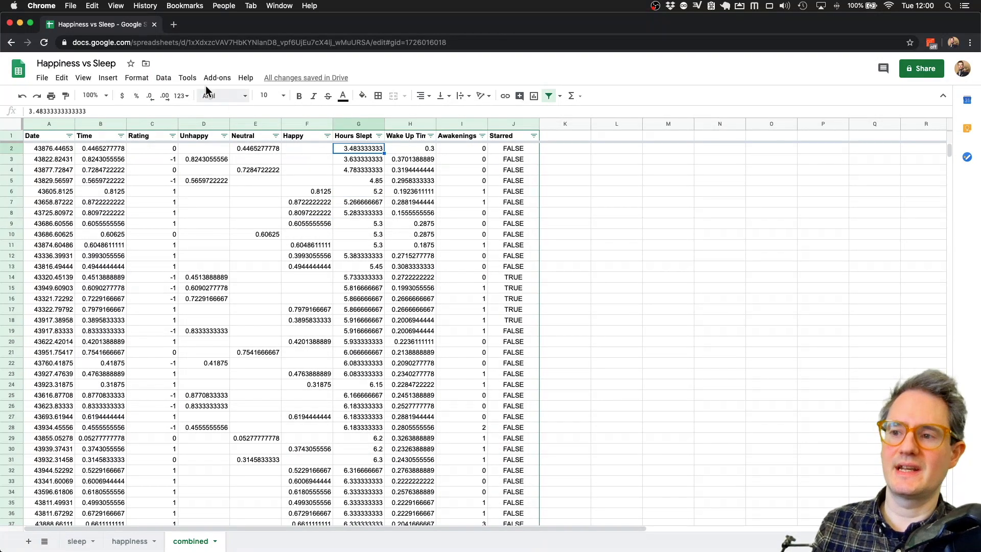
{"action": "left_click", "coordinate": [379, 135]}
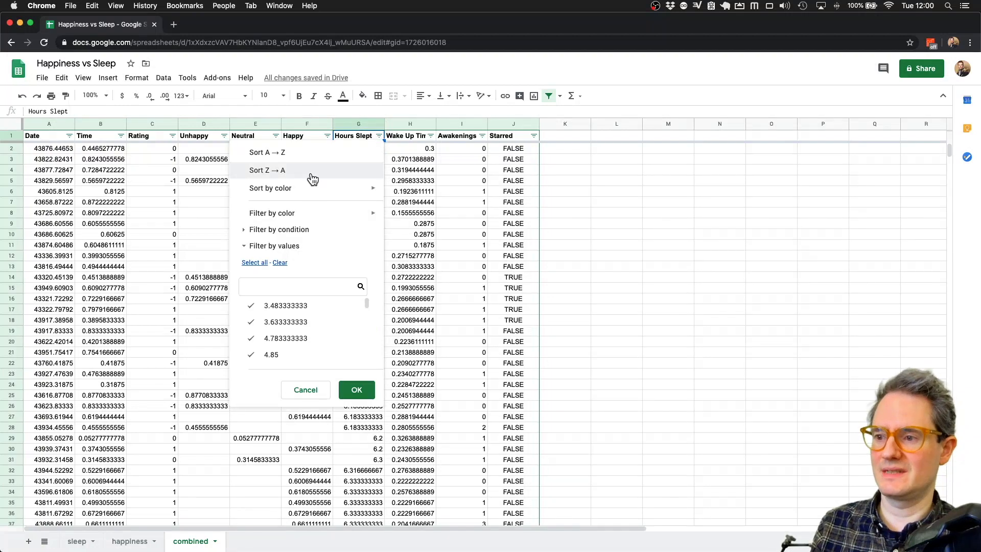
{"action": "left_click", "coordinate": [307, 152]}
- Insert a chart of the Hours Slept column G1:G339
{"action": "left_click", "coordinate": [354, 124]}
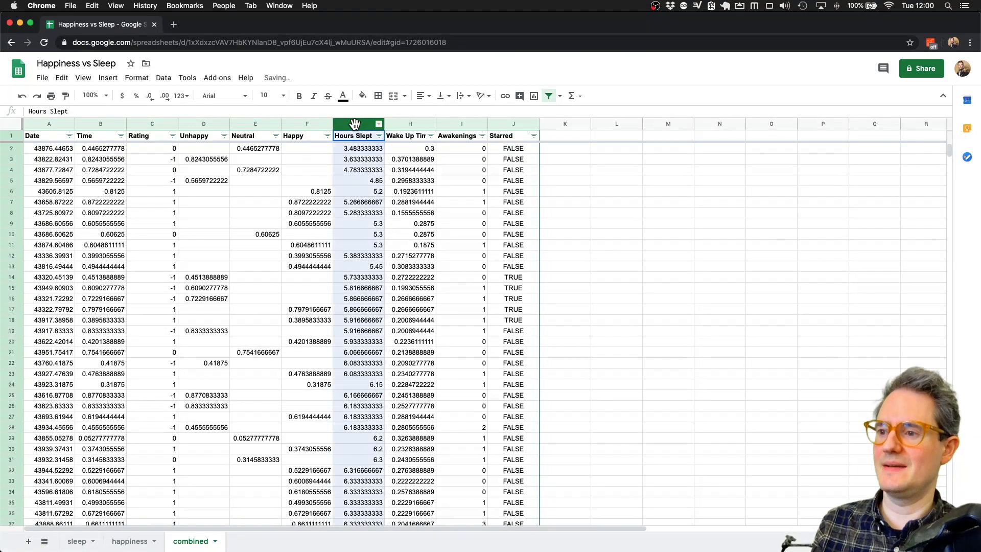
{"action": "left_click", "coordinate": [108, 79]}
{"action": "left_click", "coordinate": [154, 139]}
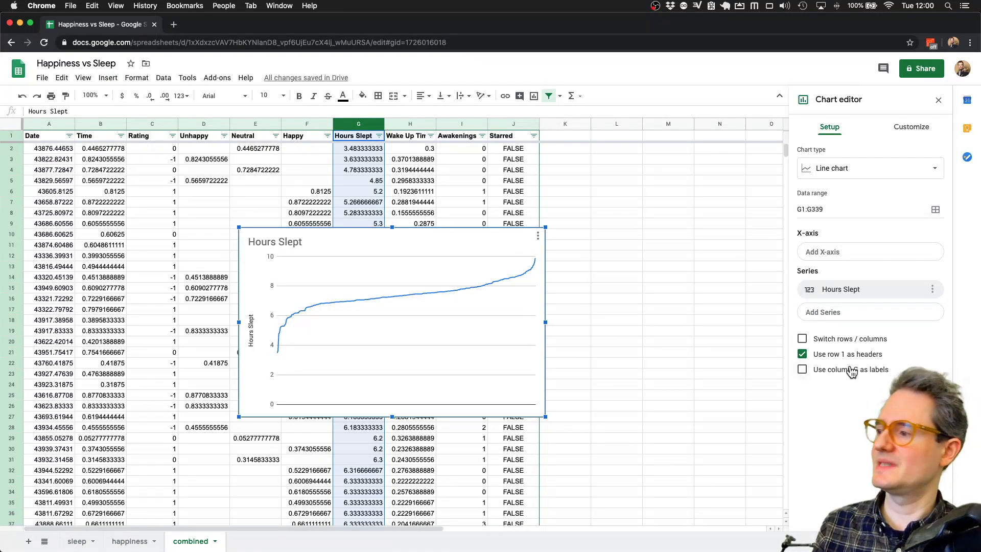
- Change the chart type to Scatter
{"action": "left_click", "coordinate": [874, 172]}
{"action": "scroll", "coordinate": [850, 326], "scroll_direction": "down", "scroll_amount": 3}
{"action": "scroll", "coordinate": [850, 325], "scroll_direction": "down", "scroll_amount": 5}
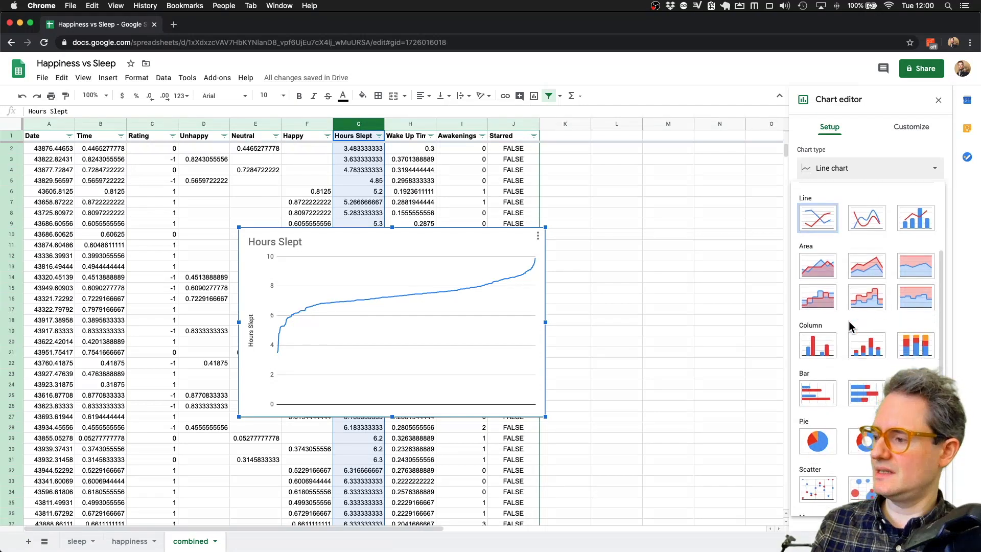
{"action": "left_click", "coordinate": [818, 417]}
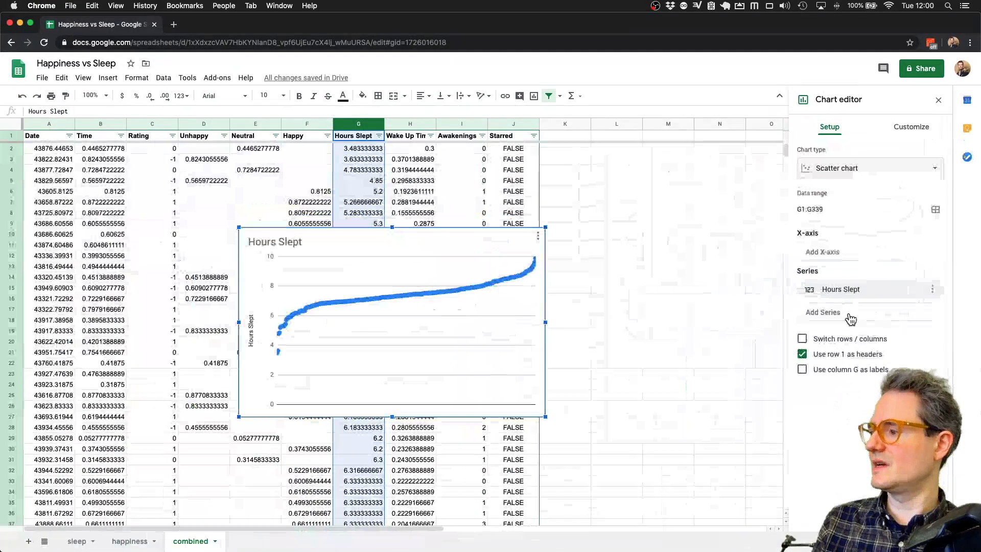
- Set the chart data range to the Unhappy, Neutral and Happy columns, with Hours Slept as X-axis
{"action": "left_click", "coordinate": [659, 306]}
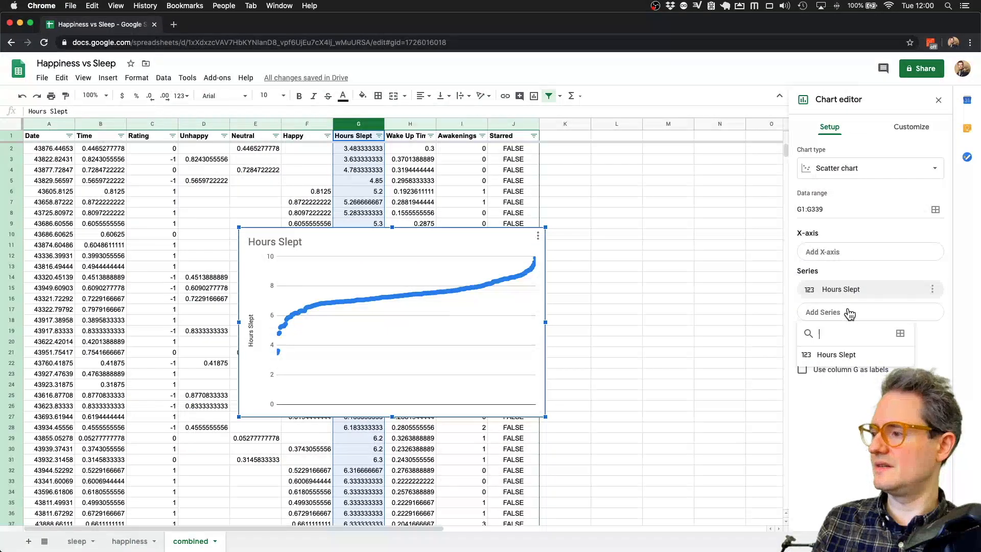
{"action": "left_click", "coordinate": [901, 335]}
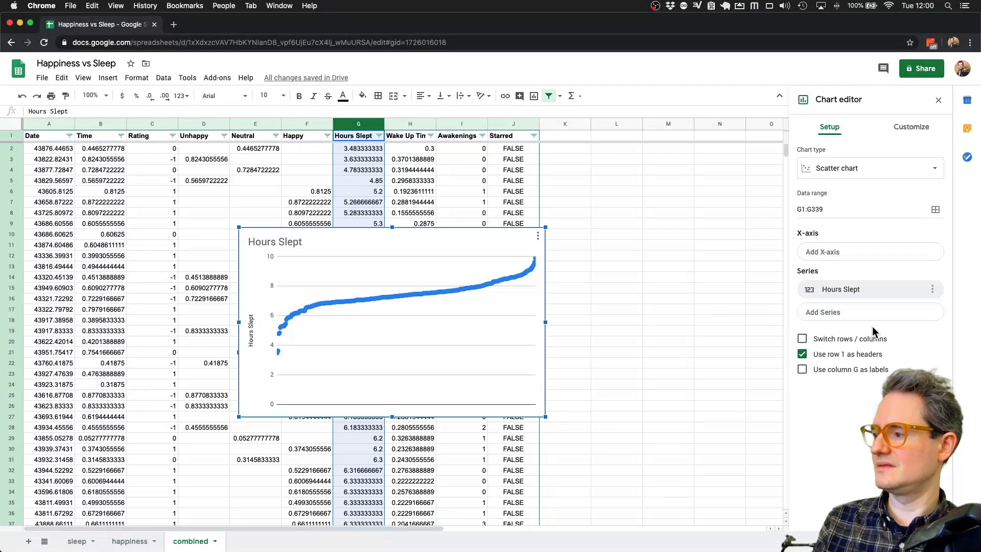
{"action": "left_click", "coordinate": [936, 209]}
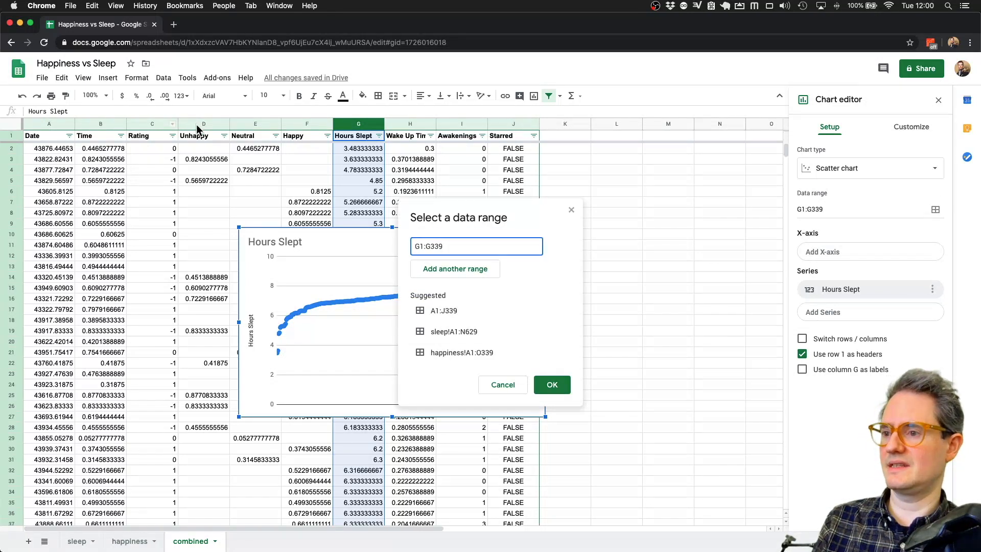
{"action": "left_click_drag", "start_coordinate": [196, 124], "coordinate": [307, 124]}
{"action": "left_click", "coordinate": [547, 386]}
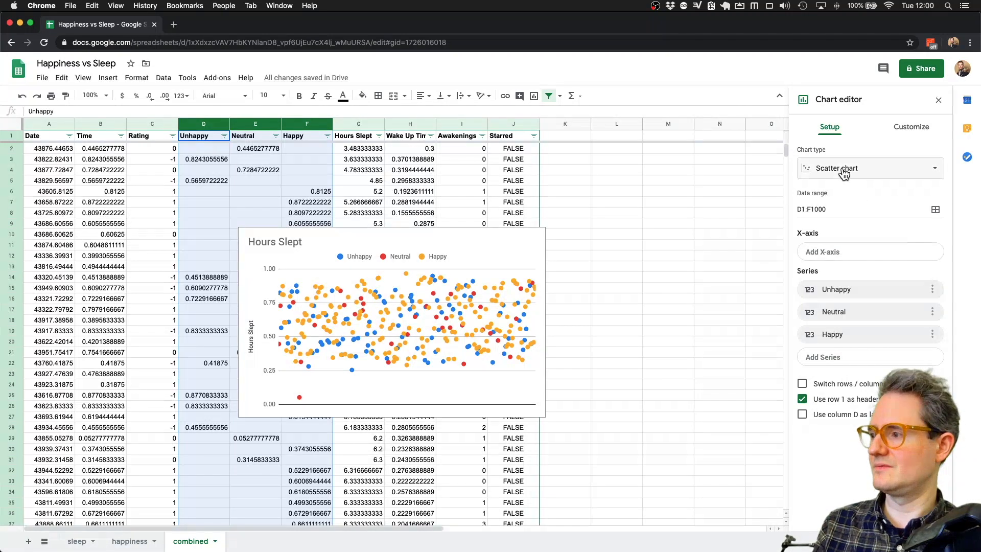
{"action": "left_click", "coordinate": [835, 256]}
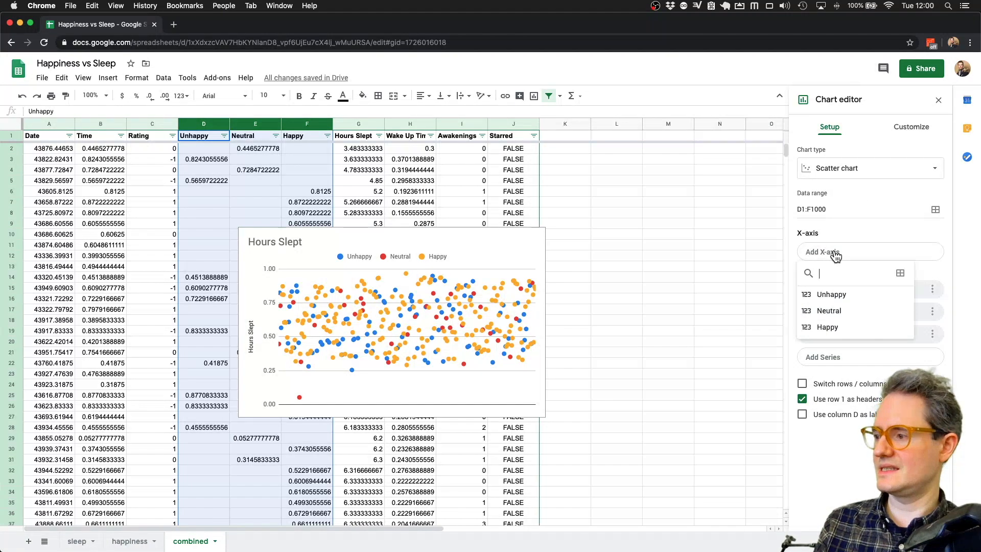
{"action": "left_click", "coordinate": [360, 124]}
- Reopen the chart editor and use data ranges D1:F1000 plus G1:J1000
{"action": "left_click", "coordinate": [472, 235]}
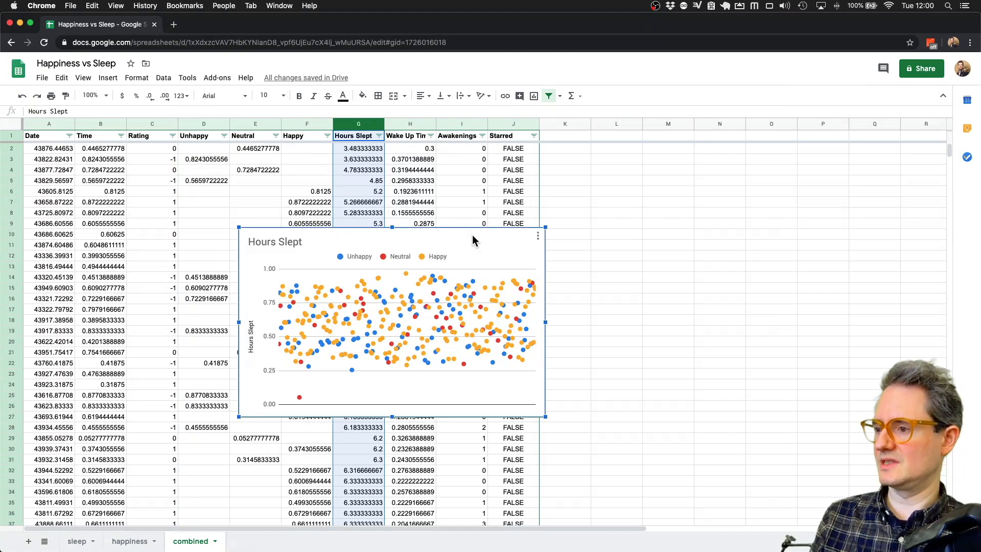
{"action": "left_click", "coordinate": [538, 236]}
{"action": "left_click", "coordinate": [503, 252]}
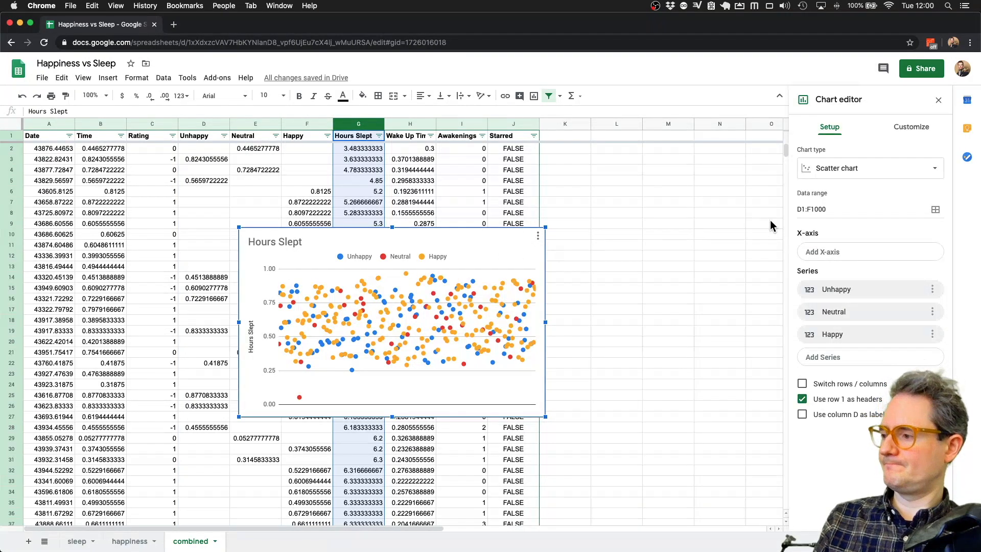
{"action": "left_click", "coordinate": [936, 211]}
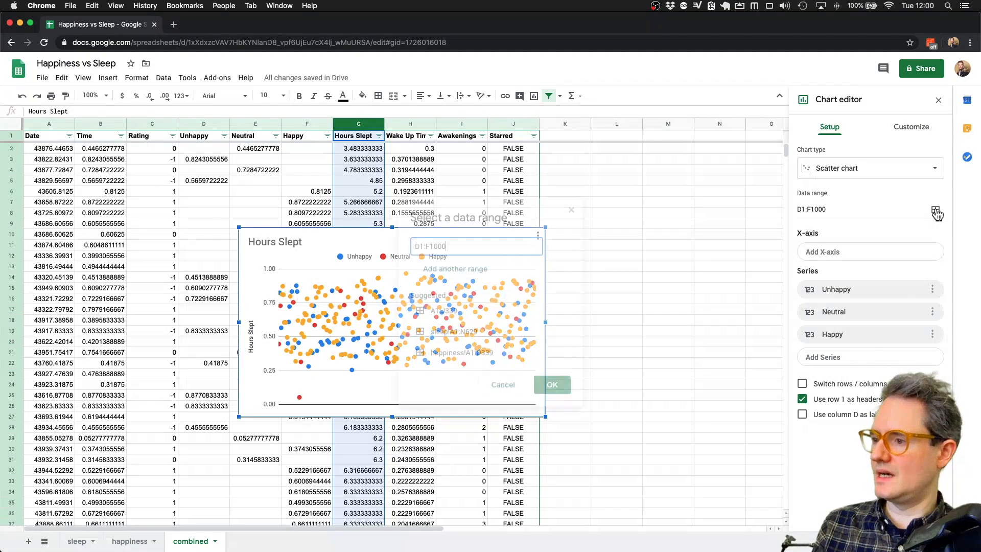
{"action": "left_click", "coordinate": [448, 270]}
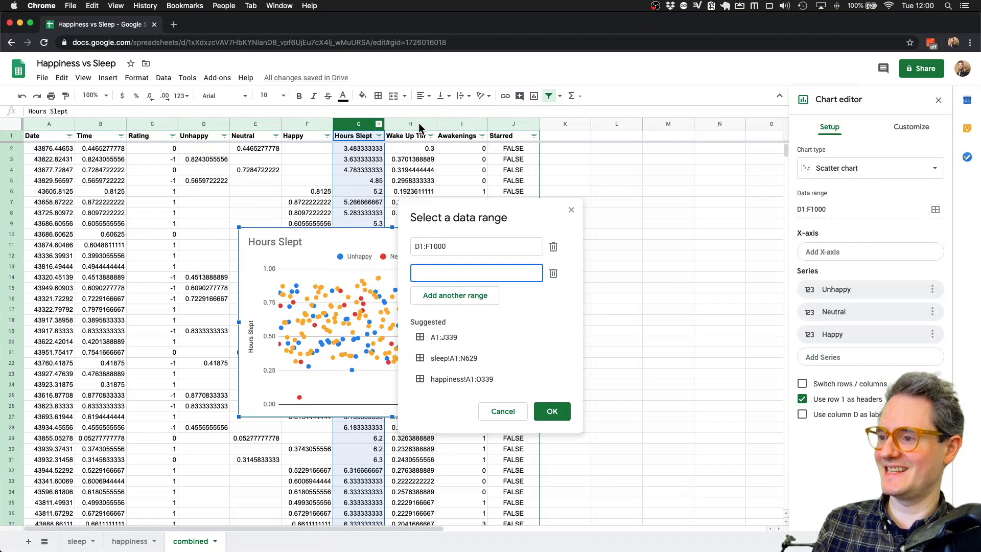
{"action": "left_click", "coordinate": [501, 124], "text": "shift"}
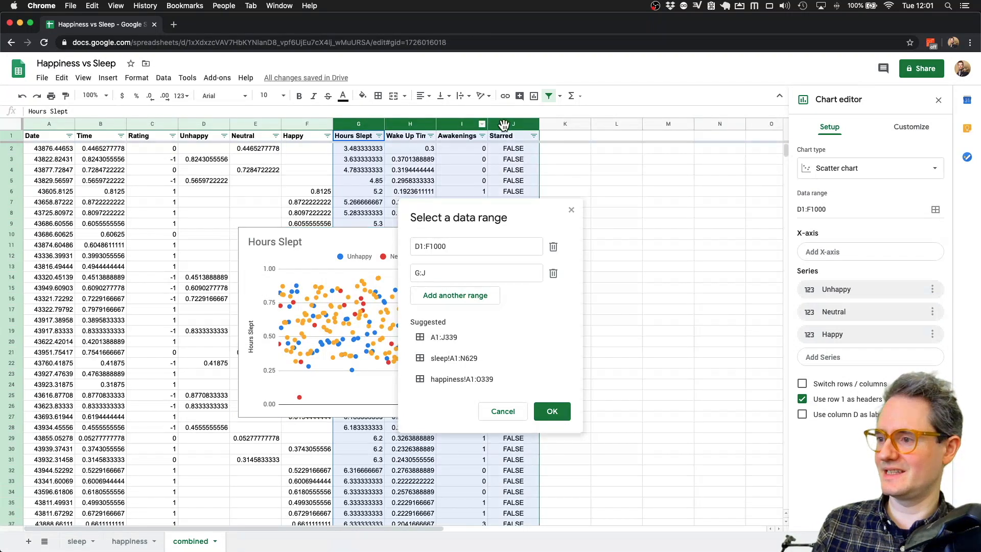
{"action": "left_click", "coordinate": [552, 411]}
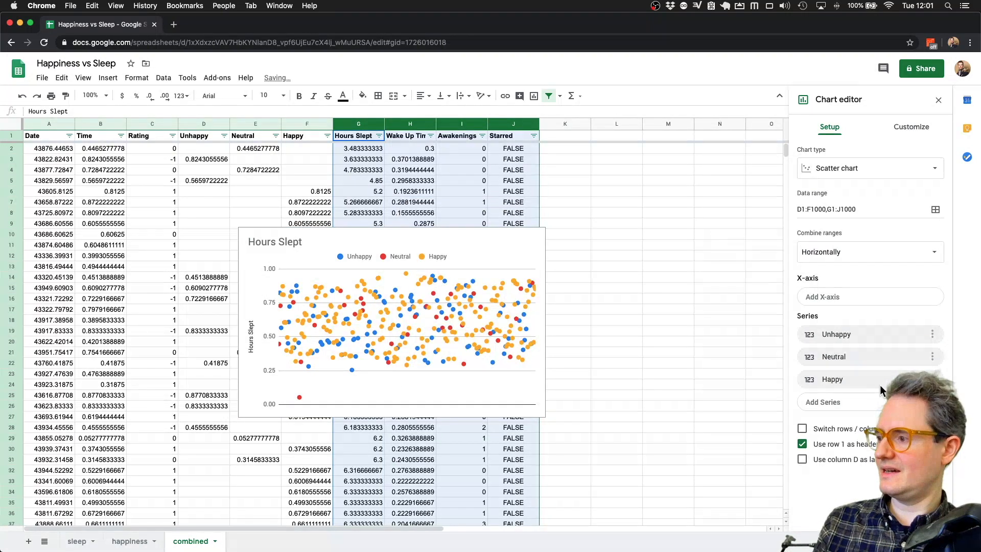
- Use Hours Slept as the X-axis and move the chart to its own sheet
{"action": "left_click", "coordinate": [851, 302]}
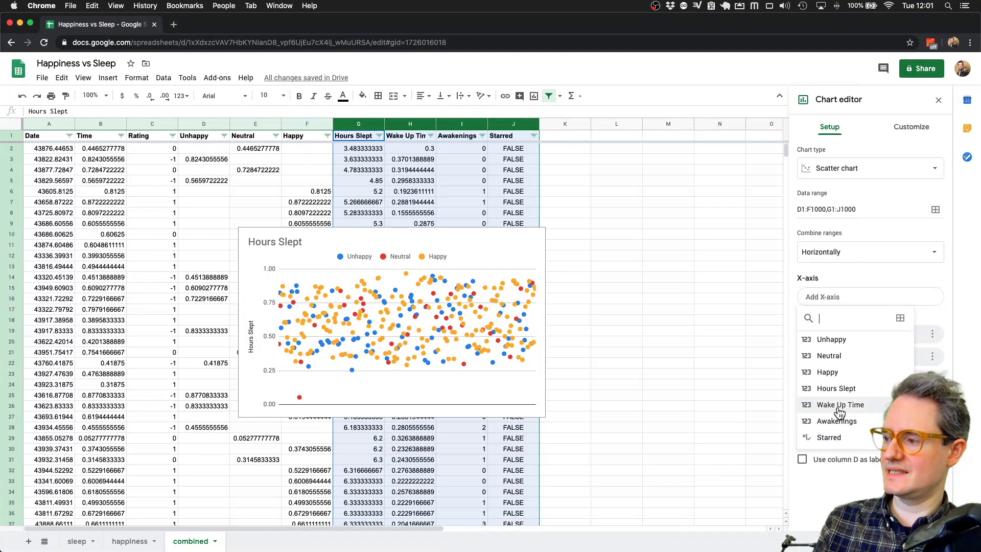
{"action": "left_click", "coordinate": [836, 390]}
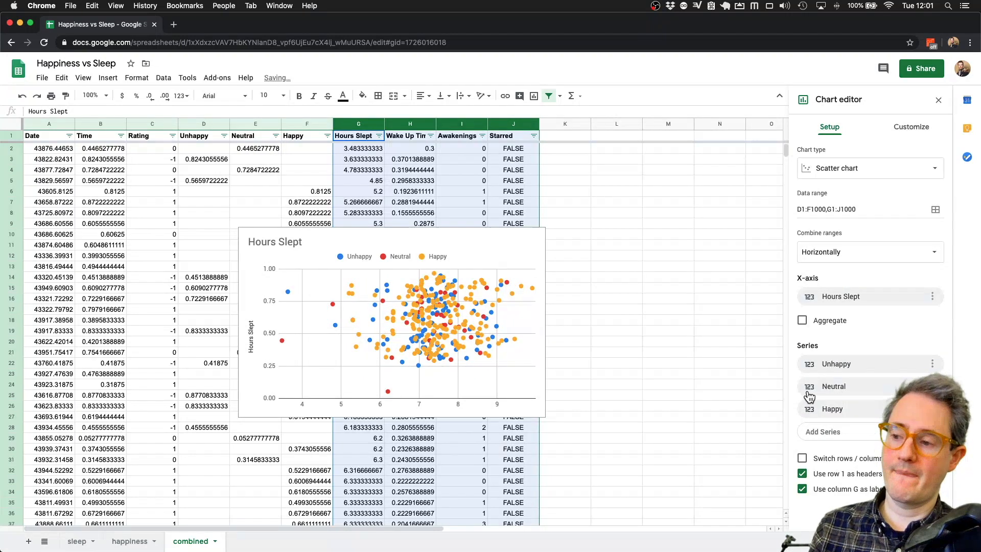
{"action": "left_click", "coordinate": [538, 236]}
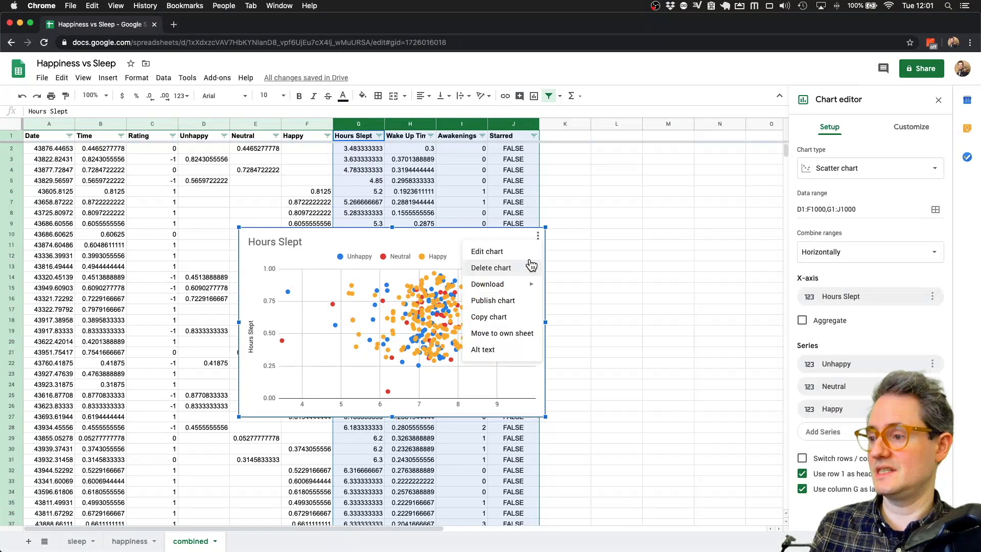
{"action": "left_click", "coordinate": [502, 341]}
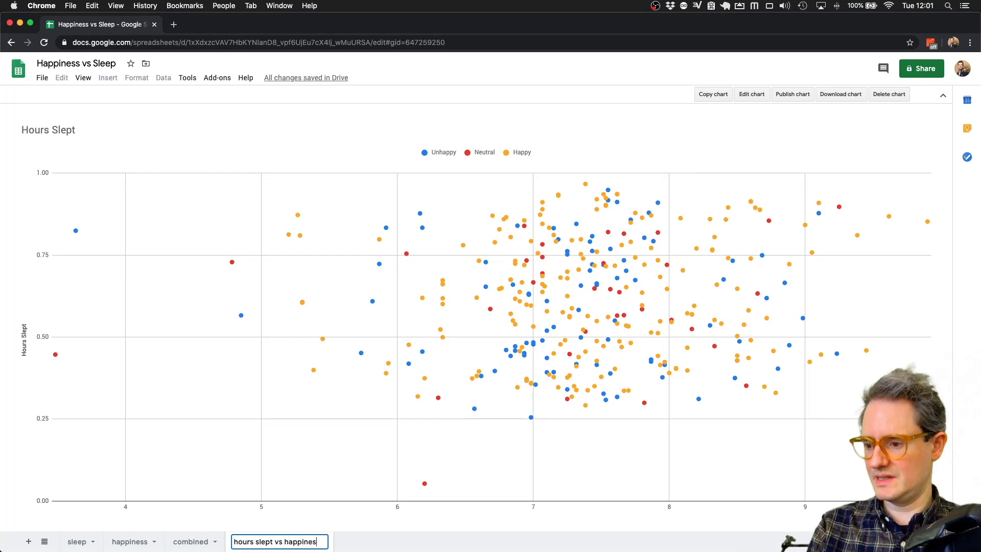
- Finish naming the chart sheet 'hours slept vs happiness'
{"action": "type", "text": "s"}
{"action": "key", "text": "Return"}
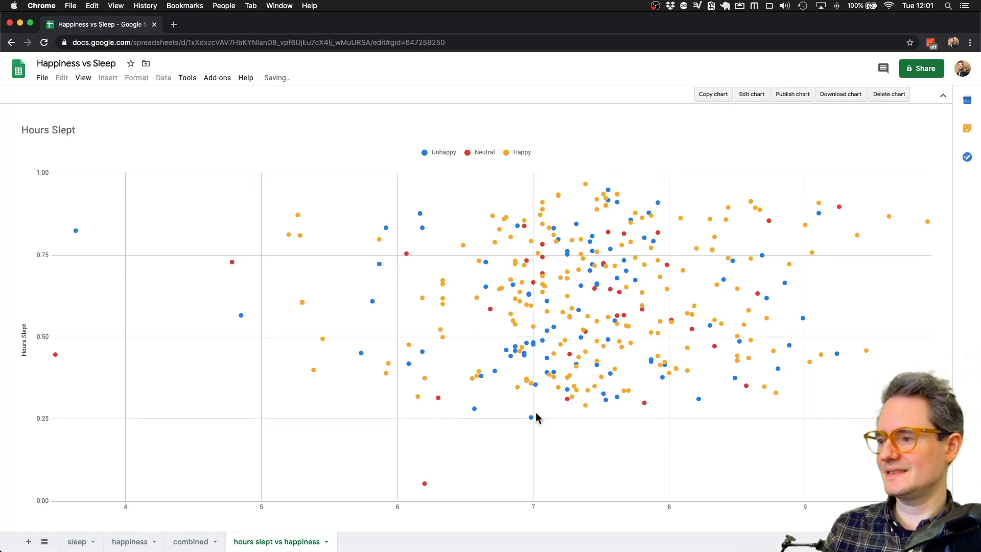
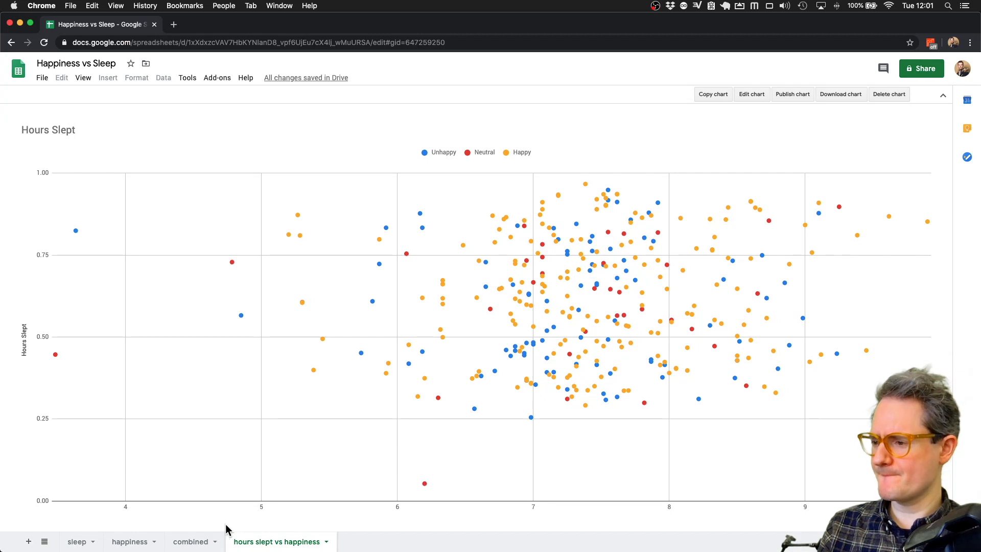
- Duplicate the hours slept vs happiness chart sheet and rename the copy 'wake up time vs happiness'
{"action": "left_click", "coordinate": [326, 541]}
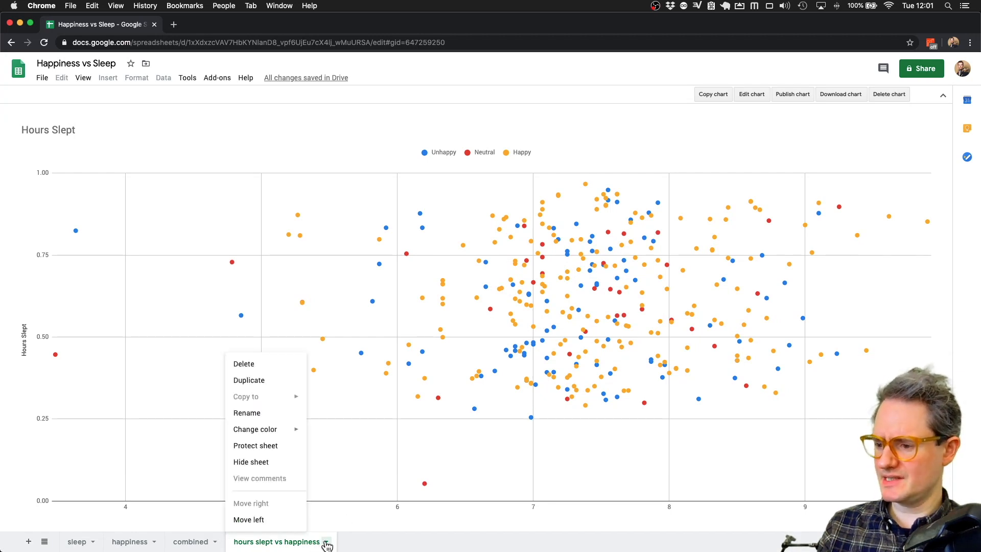
{"action": "left_click", "coordinate": [272, 379]}
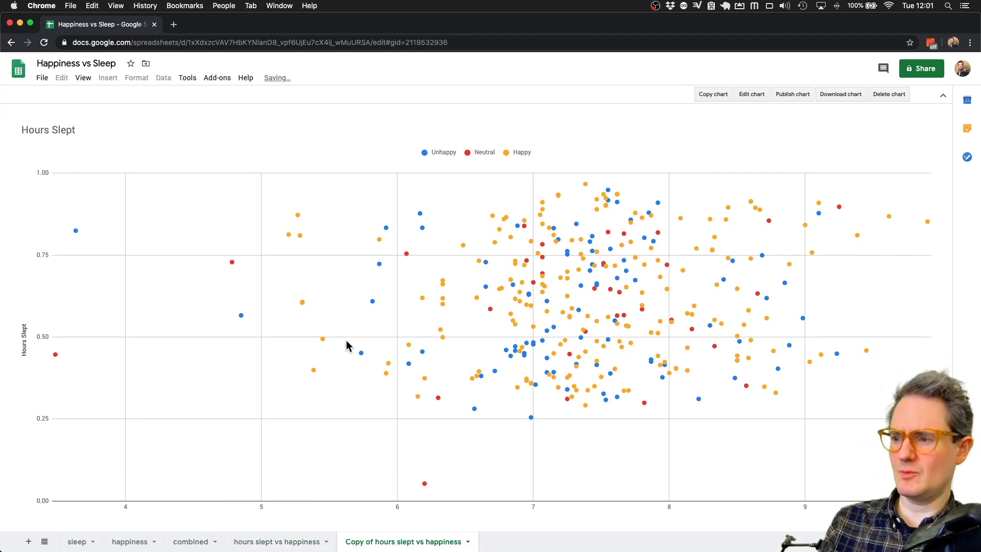
{"action": "double_click", "coordinate": [401, 542]}
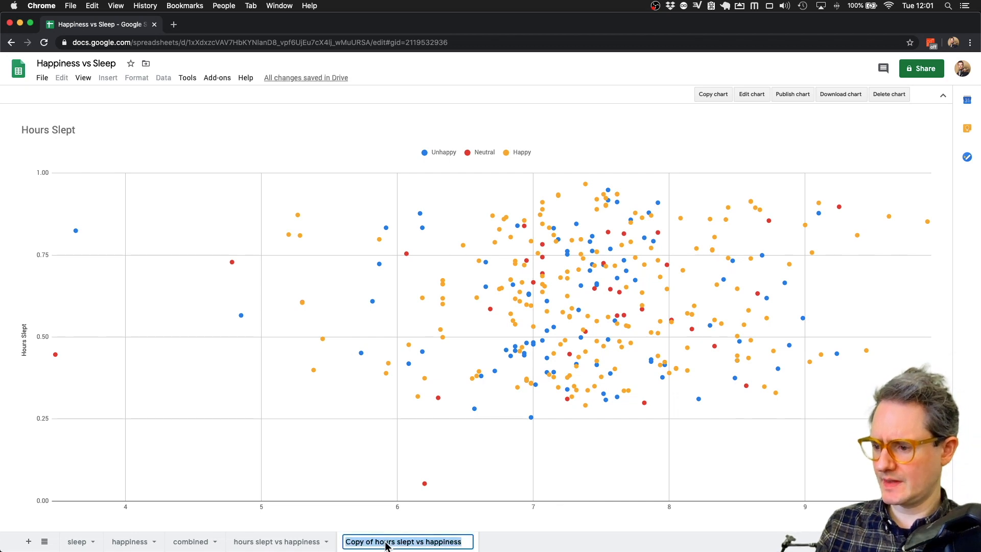
{"action": "left_click", "coordinate": [404, 543]}
{"action": "left_click_drag", "start_coordinate": [415, 542], "coordinate": [292, 543]}
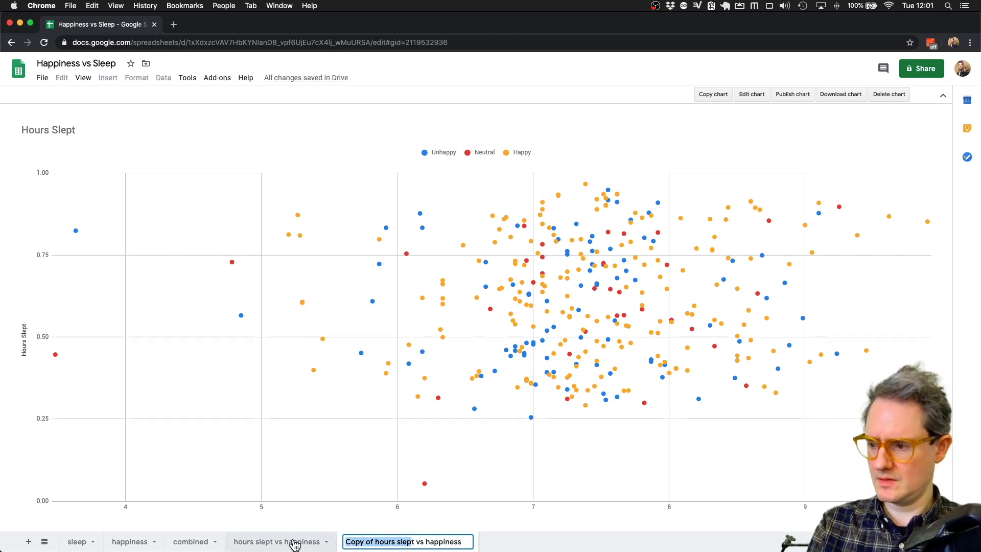
{"action": "type", "text": "wake up time"}
{"action": "key", "text": "Return"}
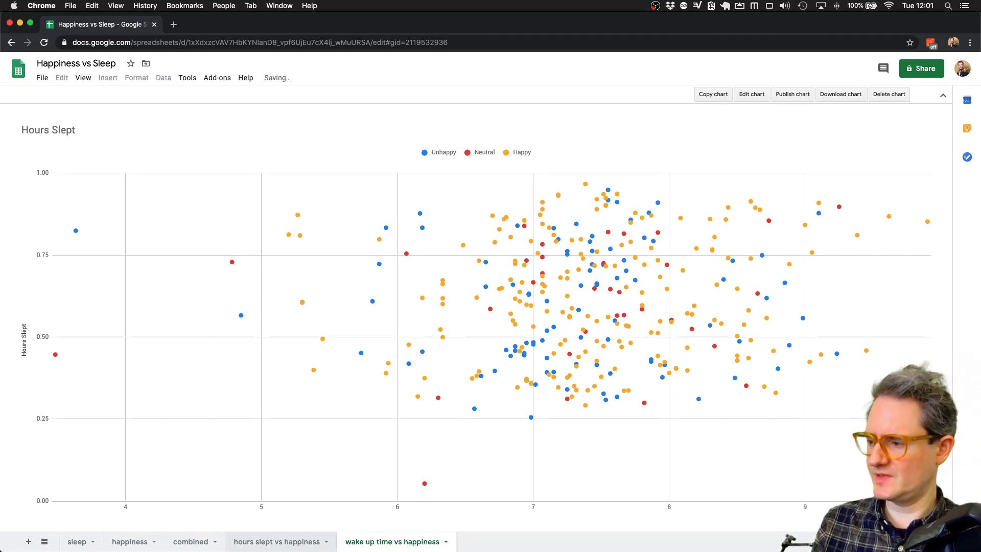
- Set the copied chart's X-axis to Wake Up Time
{"action": "left_click", "coordinate": [753, 94]}
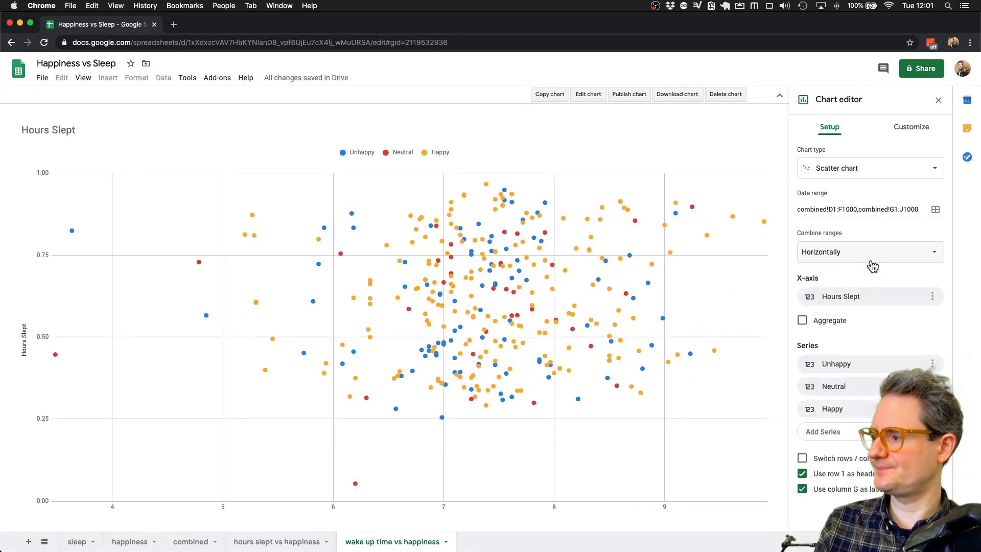
{"action": "left_click", "coordinate": [860, 296]}
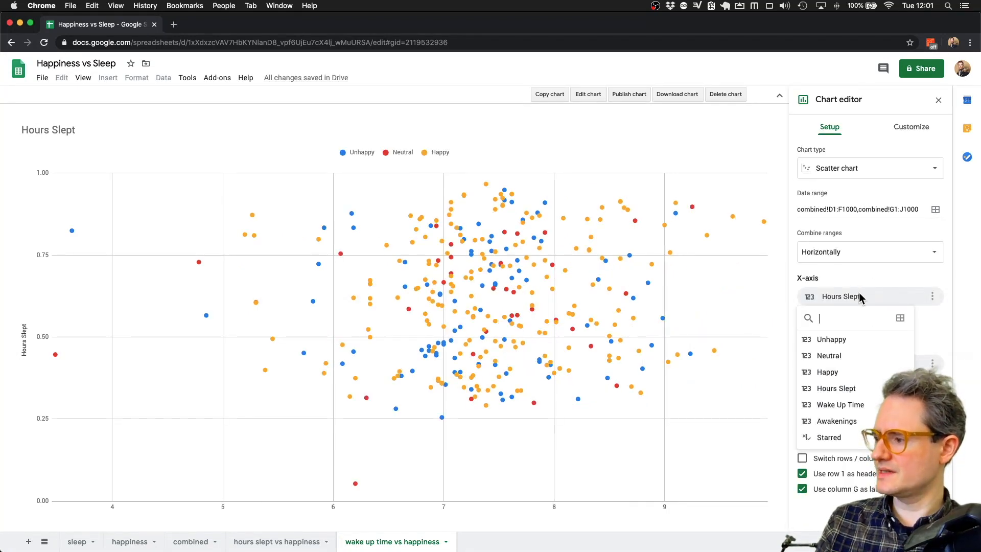
{"action": "left_click", "coordinate": [848, 404]}
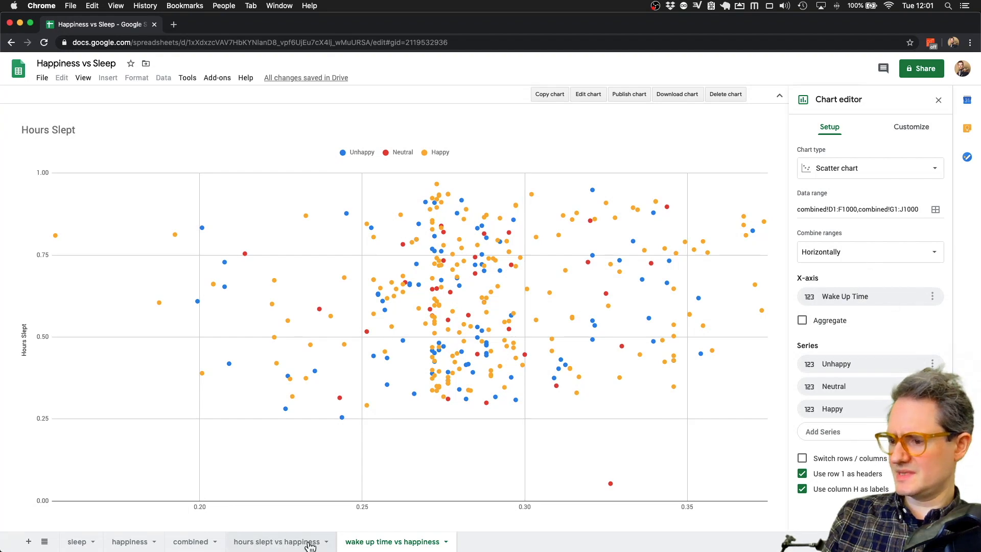
- Format the combined sheet's Wake Up Time column (H) as Time, then return to the chart sheets
{"action": "left_click", "coordinate": [177, 543]}
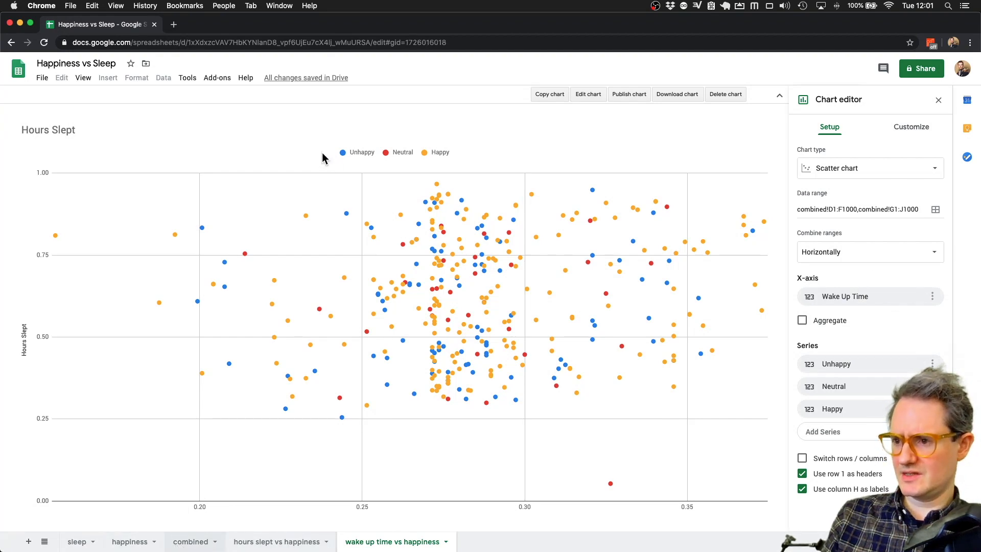
{"action": "left_click", "coordinate": [104, 123]}
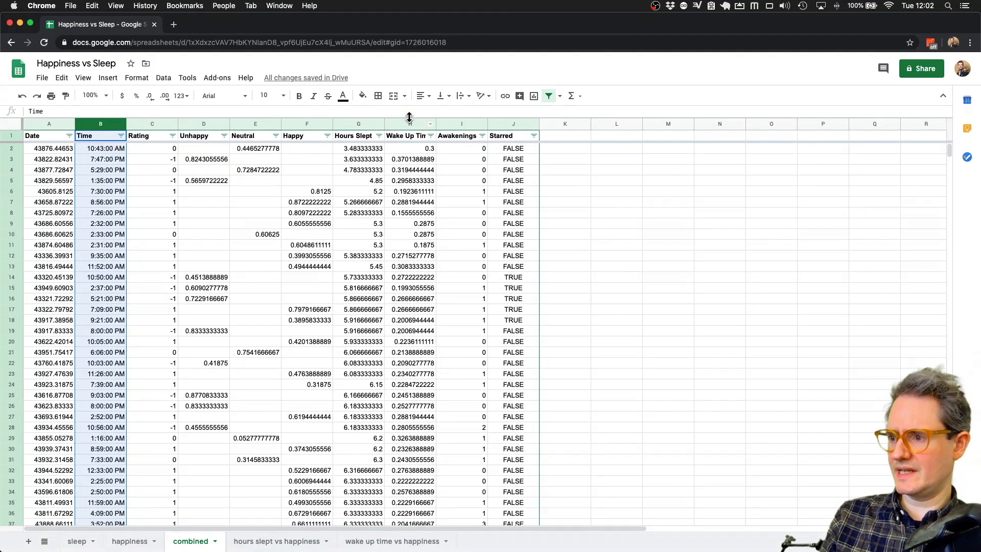
{"action": "left_click", "coordinate": [410, 123]}
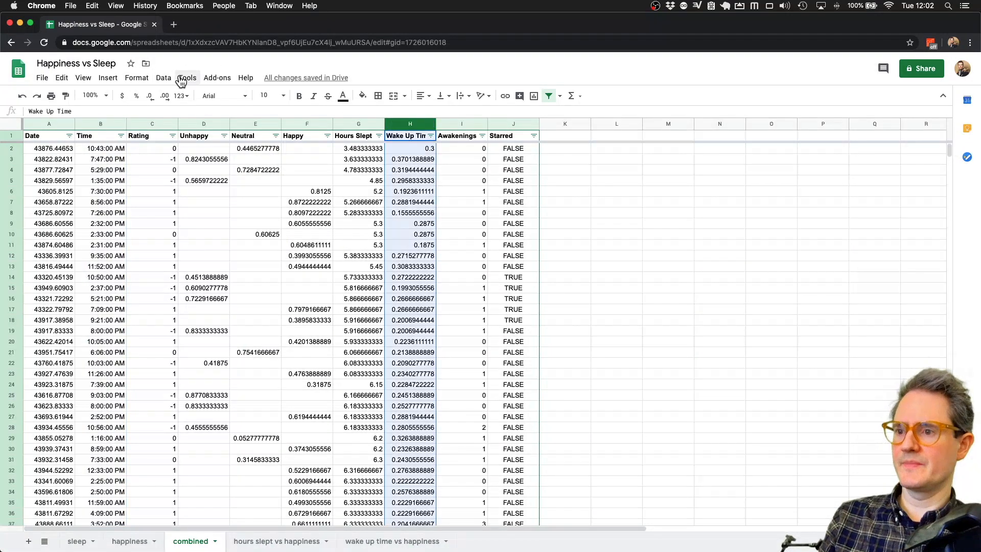
{"action": "left_click", "coordinate": [164, 78]}
{"action": "mouse_move", "coordinate": [137, 77]}
{"action": "mouse_move", "coordinate": [165, 123]}
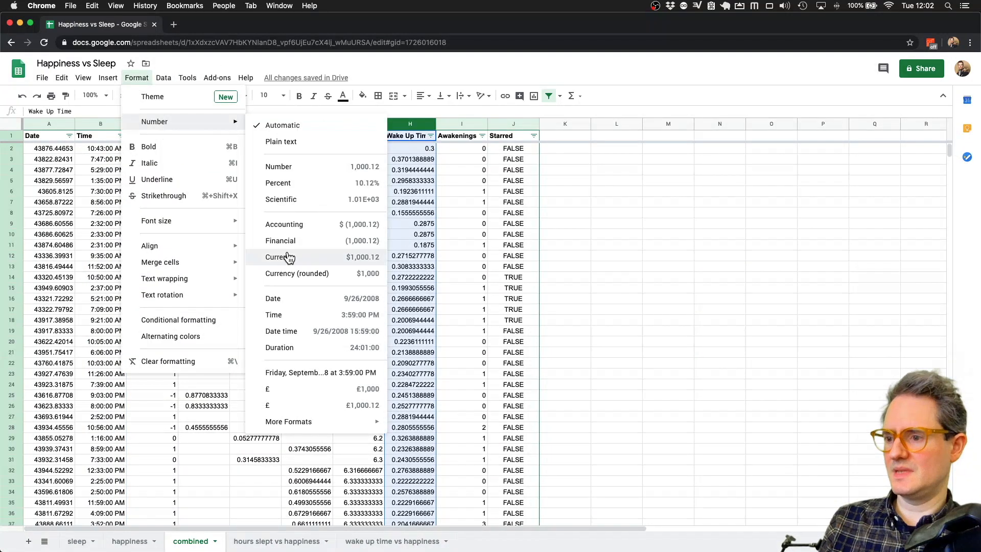
{"action": "left_click", "coordinate": [293, 316]}
{"action": "left_click", "coordinate": [391, 541]}
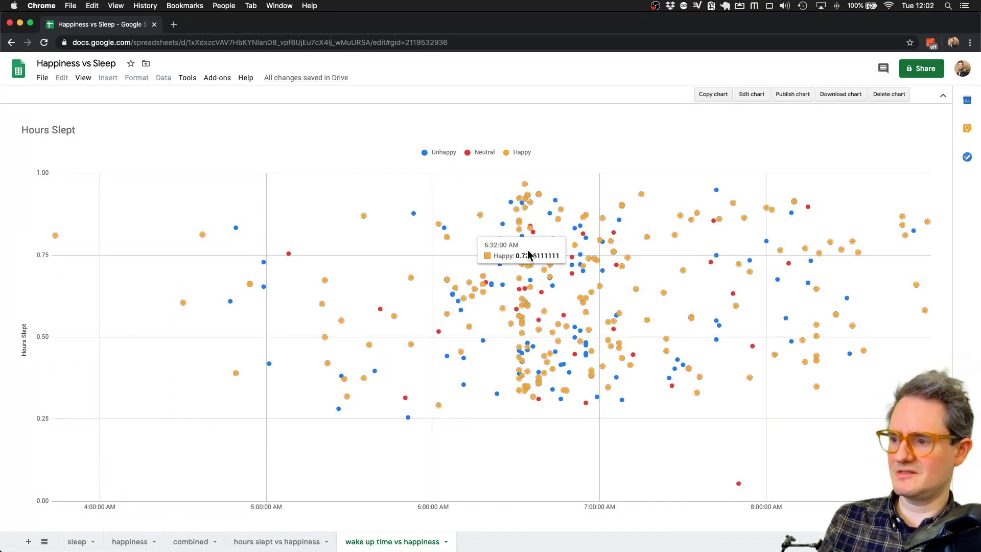
{"action": "mouse_move", "coordinate": [529, 211]}
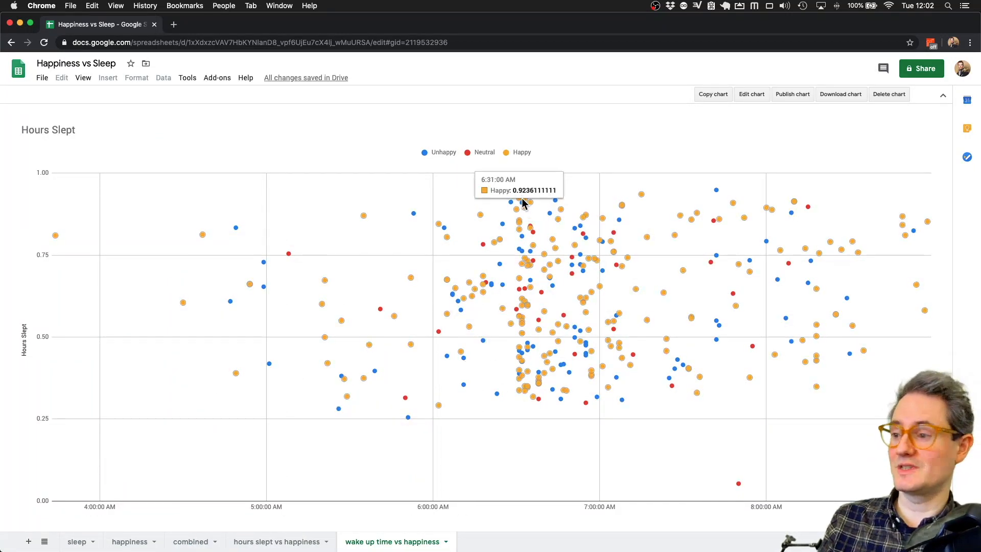
{"action": "mouse_move", "coordinate": [522, 366]}
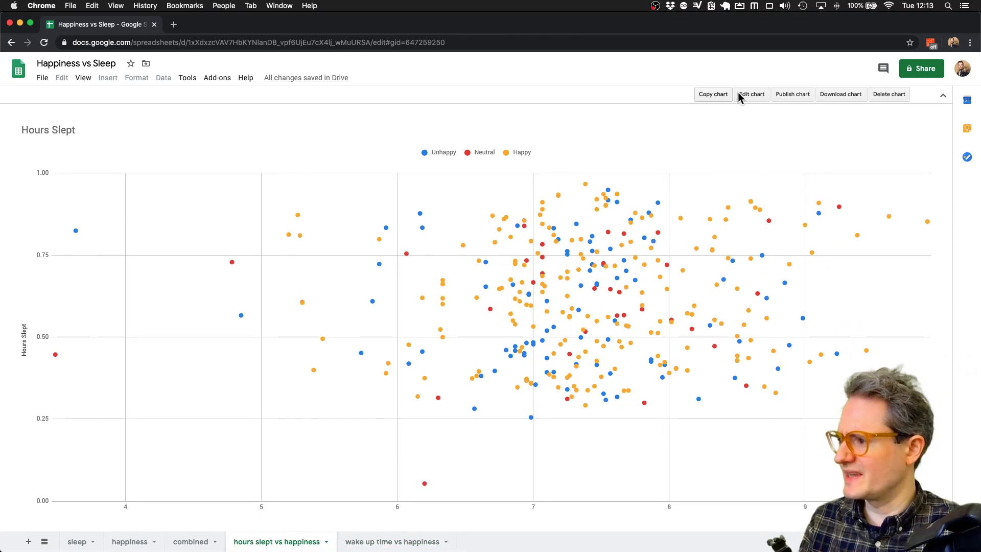
- Colour the Hours Slept chart's Unhappy series bright red, keeping the left axis
{"action": "left_click", "coordinate": [755, 95]}
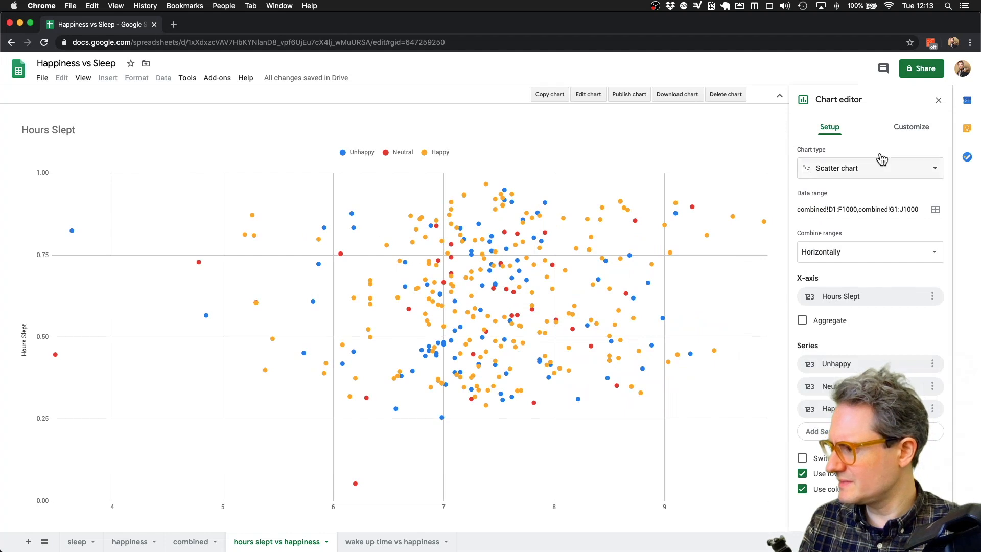
{"action": "left_click", "coordinate": [911, 127]}
{"action": "left_click", "coordinate": [813, 217]}
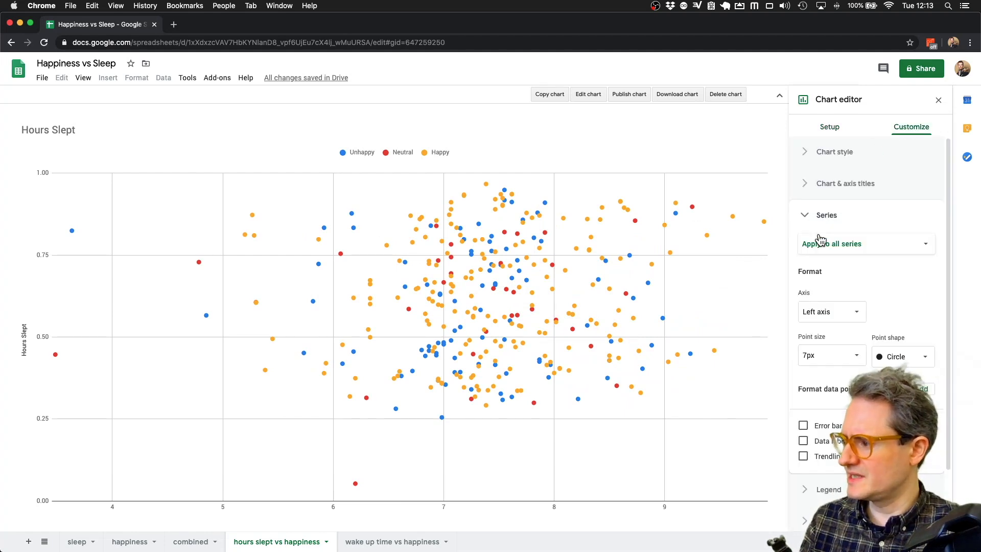
{"action": "left_click", "coordinate": [852, 246]}
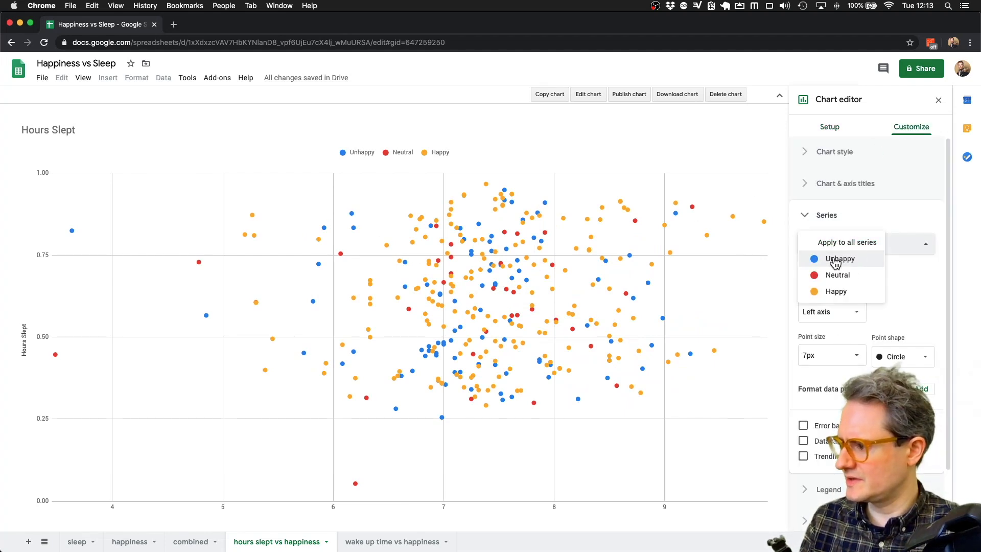
{"action": "left_click", "coordinate": [836, 261]}
{"action": "left_click", "coordinate": [814, 310]}
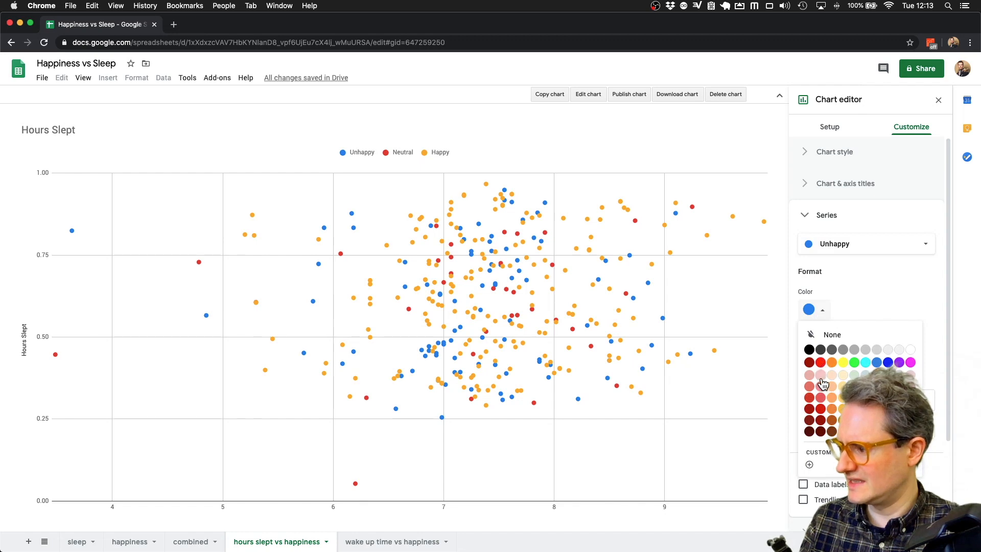
{"action": "left_click", "coordinate": [821, 409]}
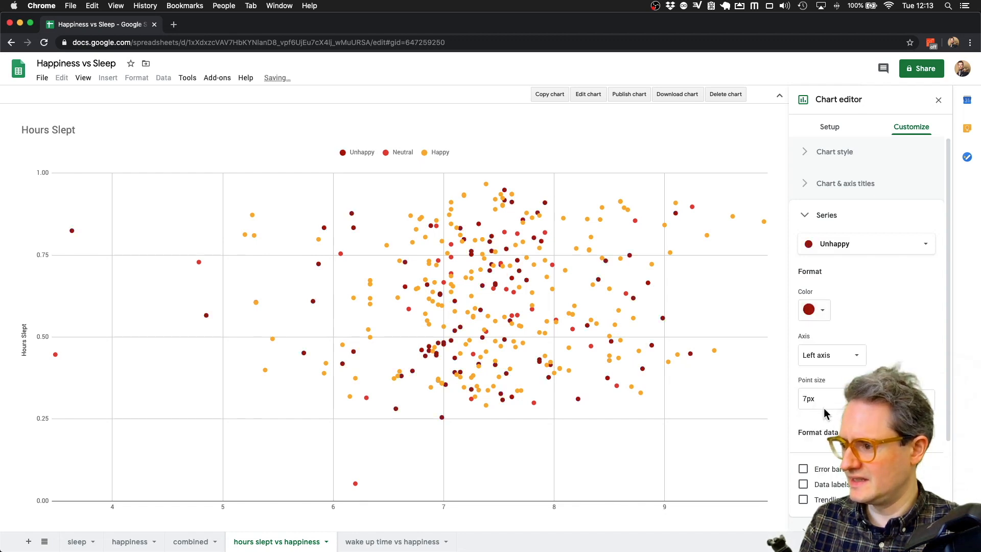
{"action": "left_click", "coordinate": [818, 307]}
{"action": "left_click", "coordinate": [813, 337]}
{"action": "left_click", "coordinate": [824, 357]}
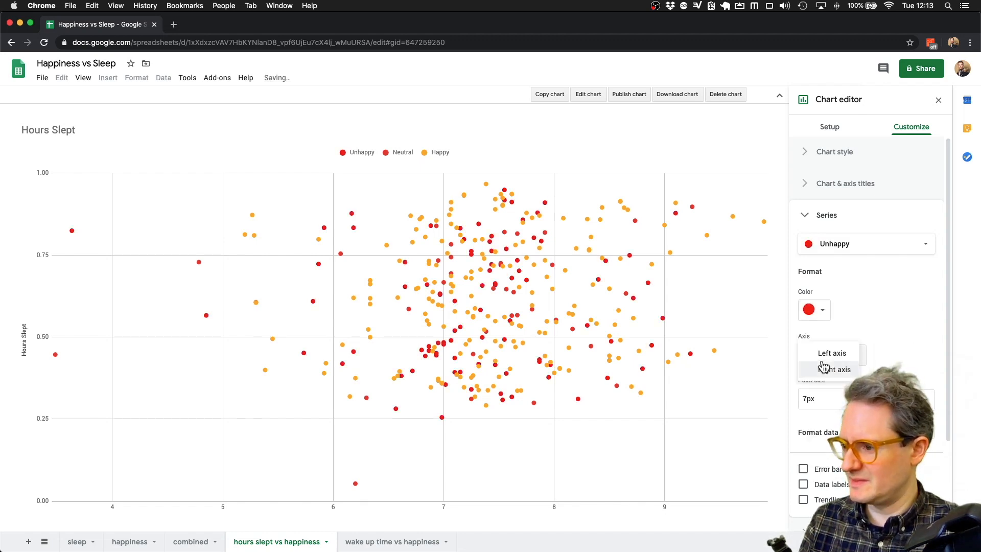
{"action": "left_click", "coordinate": [865, 284]}
- Colour the Neutral series grey and Happy green, then go to the wake up time vs happiness sheet
{"action": "left_click", "coordinate": [869, 244]}
{"action": "left_click", "coordinate": [848, 258]}
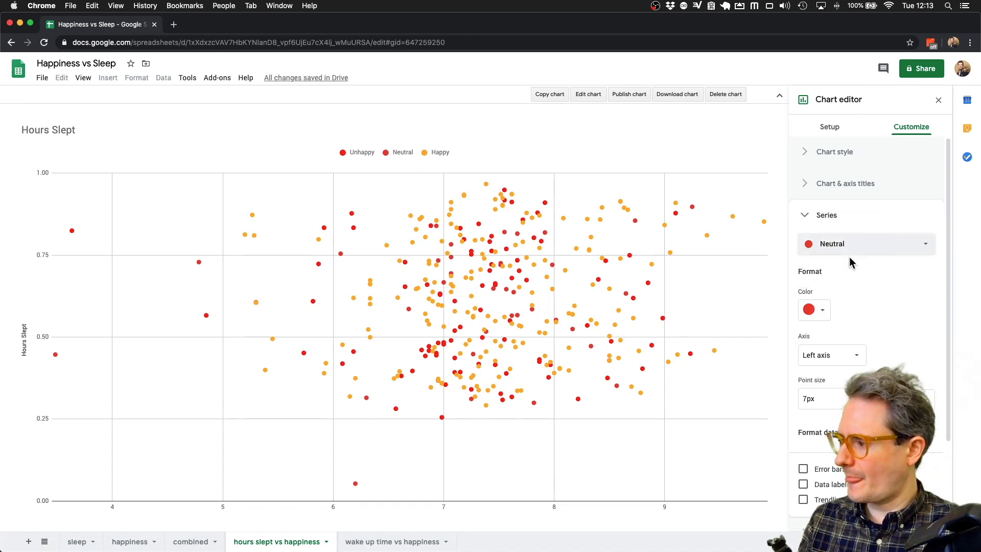
{"action": "left_click", "coordinate": [818, 310]}
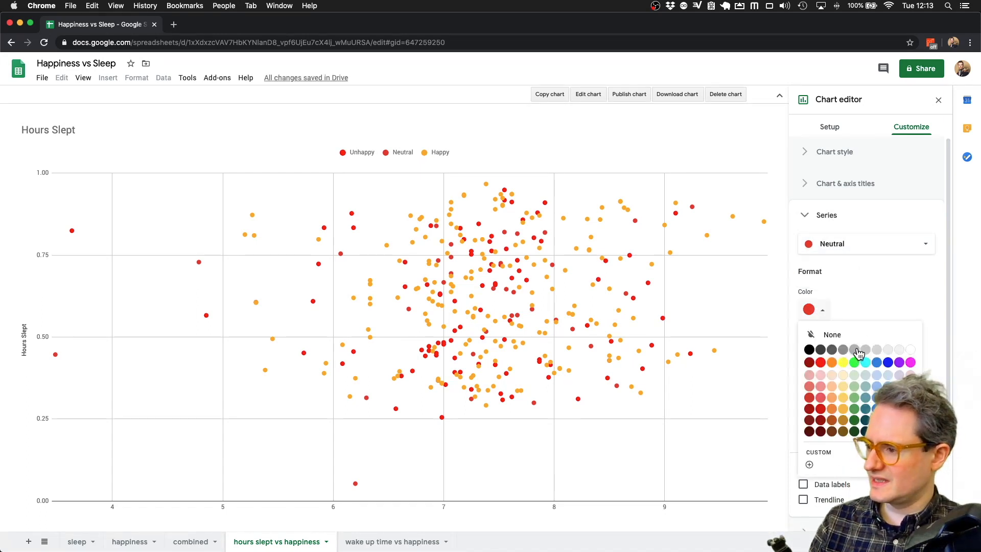
{"action": "left_click", "coordinate": [857, 352]}
{"action": "left_click", "coordinate": [848, 251]}
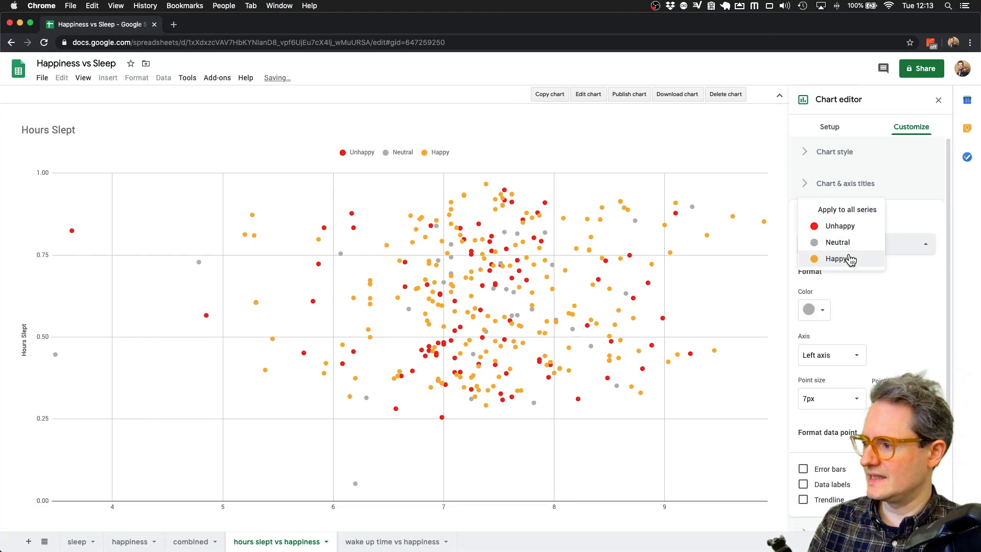
{"action": "left_click", "coordinate": [849, 259]}
{"action": "left_click", "coordinate": [815, 310]}
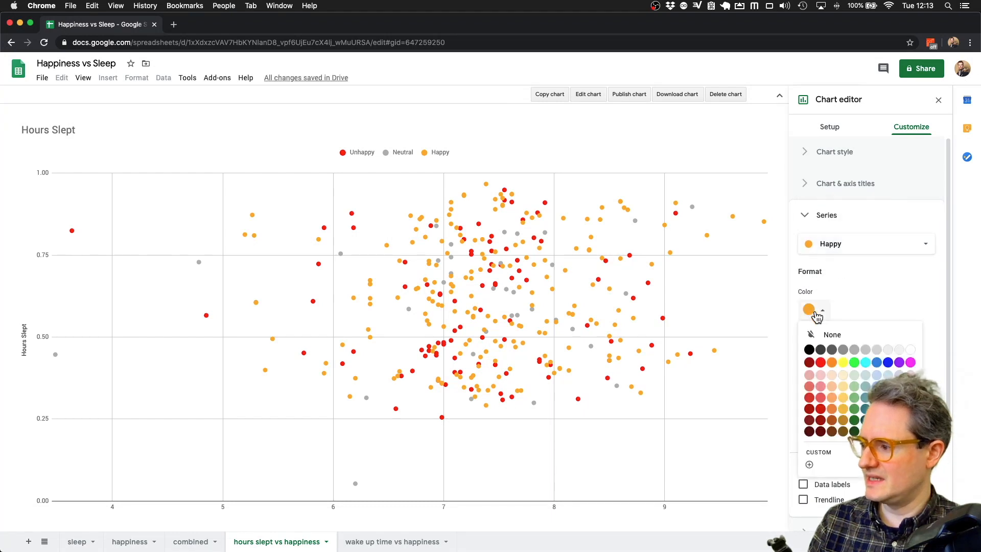
{"action": "left_click", "coordinate": [855, 410]}
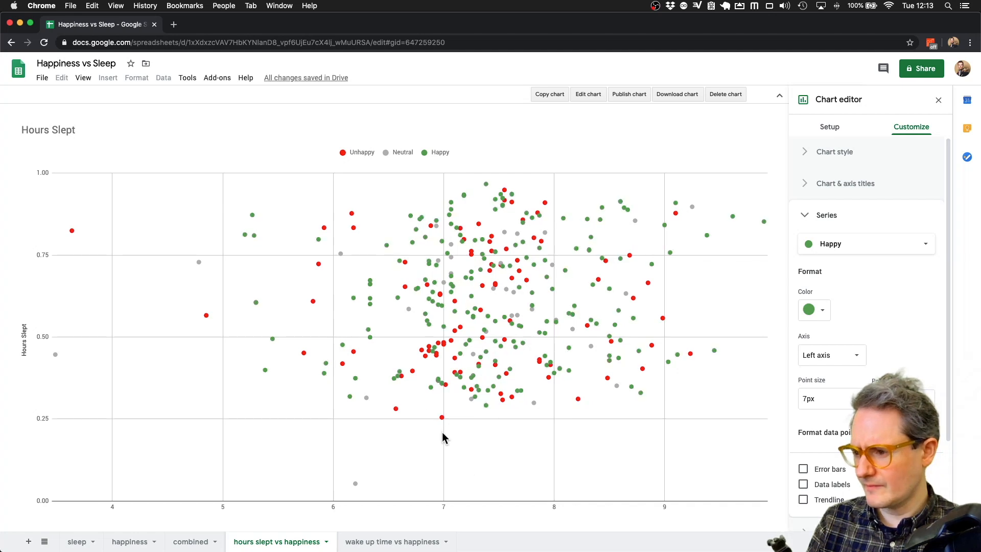
{"action": "left_click", "coordinate": [394, 540]}
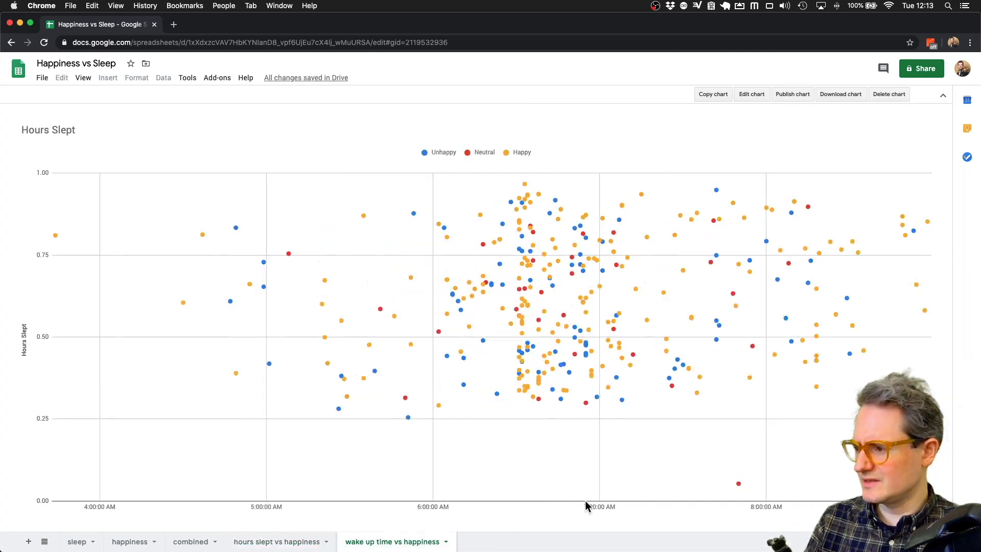
- Colour the wake-up-time chart's Unhappy series red
{"action": "left_click", "coordinate": [747, 95]}
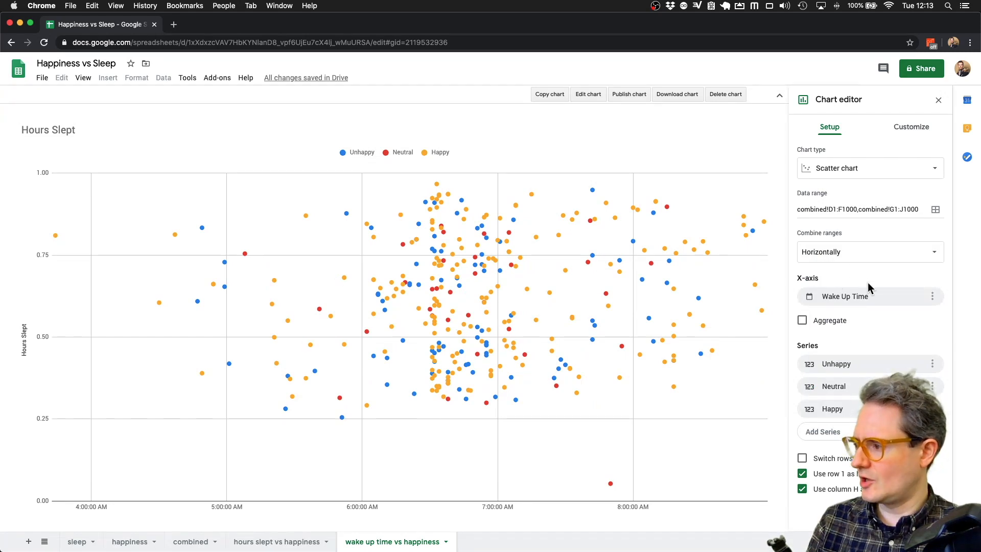
{"action": "left_click", "coordinate": [924, 133]}
{"action": "left_click", "coordinate": [818, 216]}
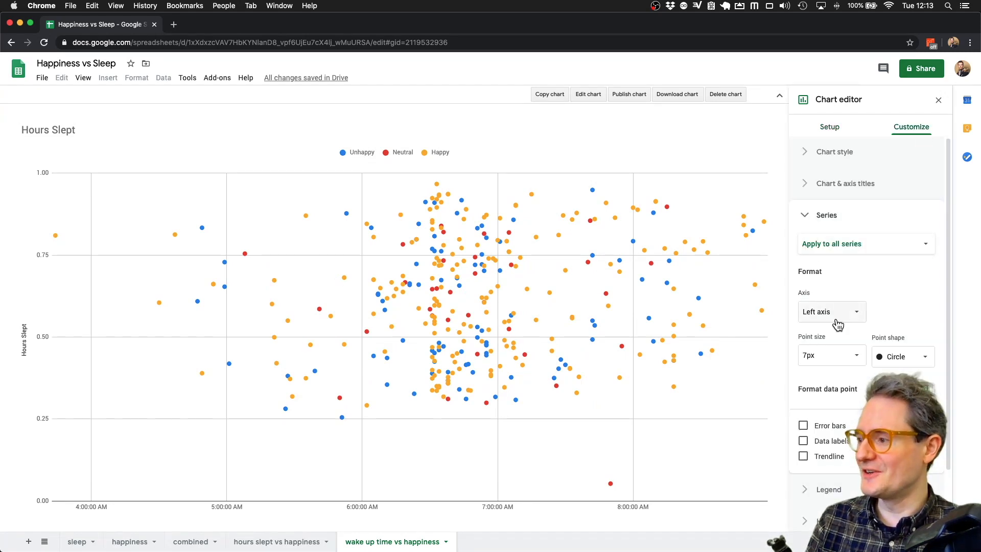
{"action": "left_click", "coordinate": [850, 252]}
{"action": "left_click", "coordinate": [838, 256]}
{"action": "left_click", "coordinate": [815, 310]}
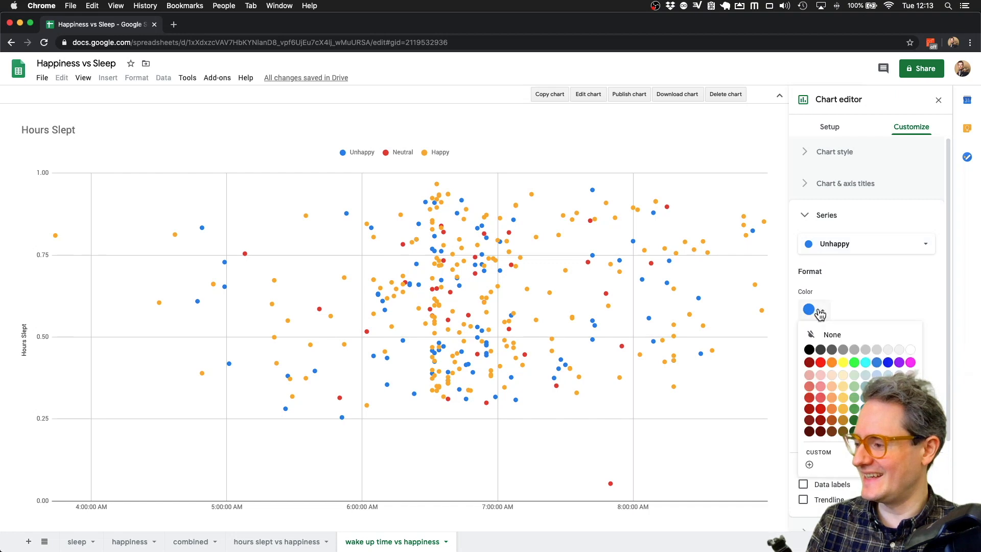
{"action": "left_click", "coordinate": [821, 362]}
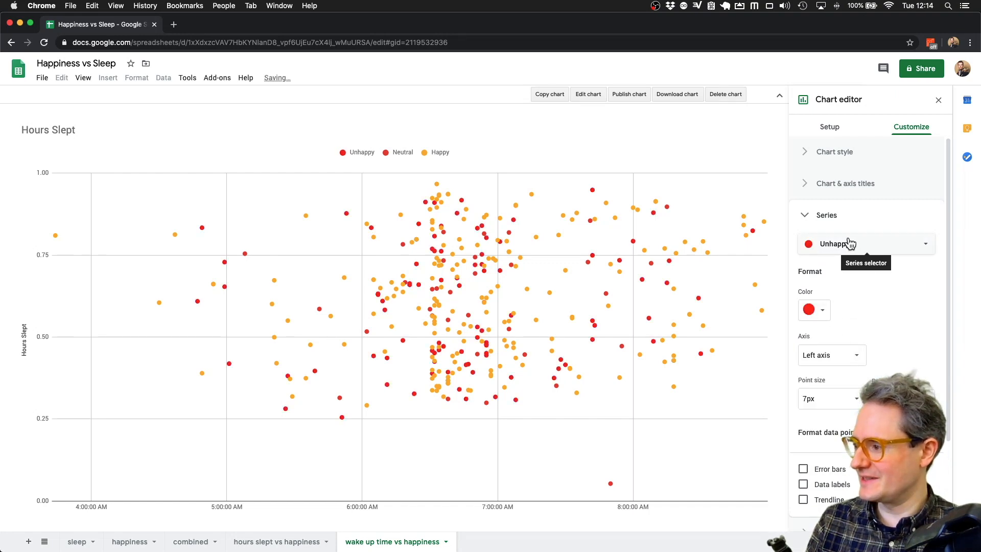
- Colour the Neutral series light grey and the Happy series green
{"action": "left_click", "coordinate": [819, 244]}
{"action": "left_click", "coordinate": [827, 260]}
{"action": "left_click", "coordinate": [812, 310]}
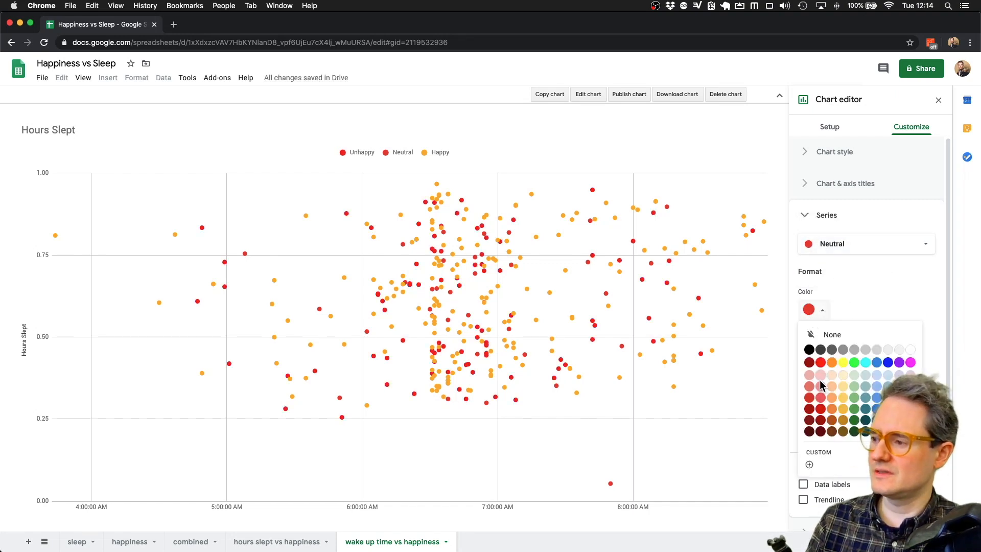
{"action": "left_click", "coordinate": [865, 350]}
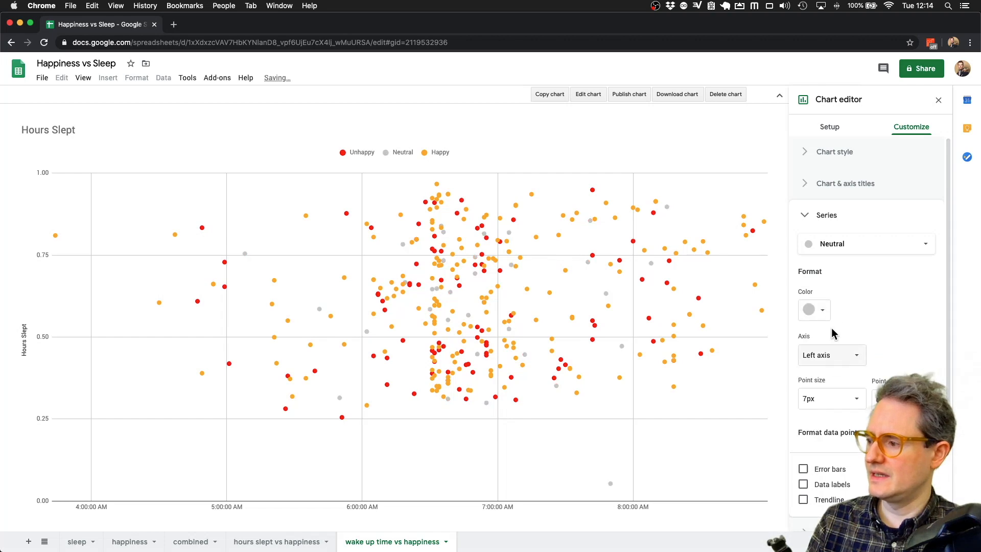
{"action": "left_click", "coordinate": [838, 243]}
{"action": "left_click", "coordinate": [840, 259]}
{"action": "left_click", "coordinate": [813, 309]}
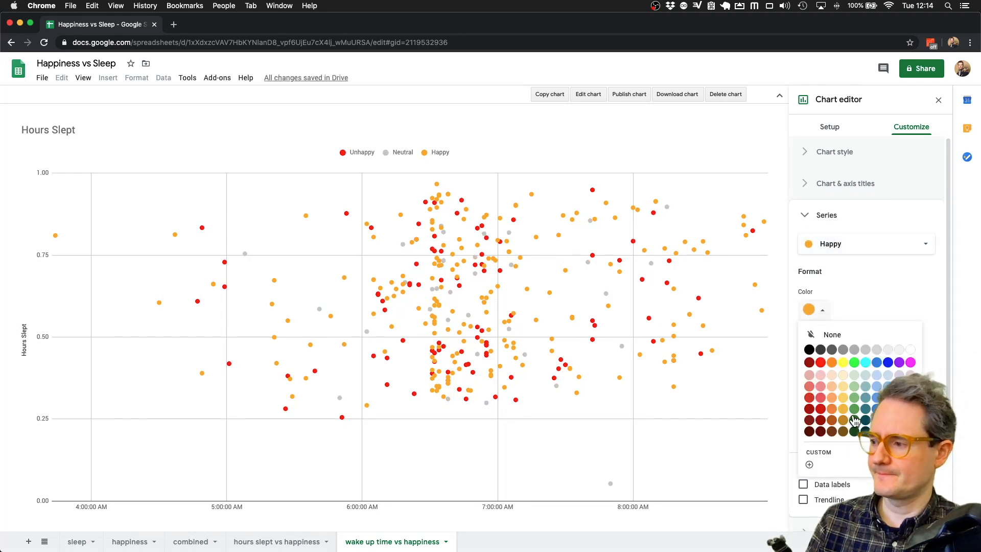
{"action": "left_click", "coordinate": [855, 410]}
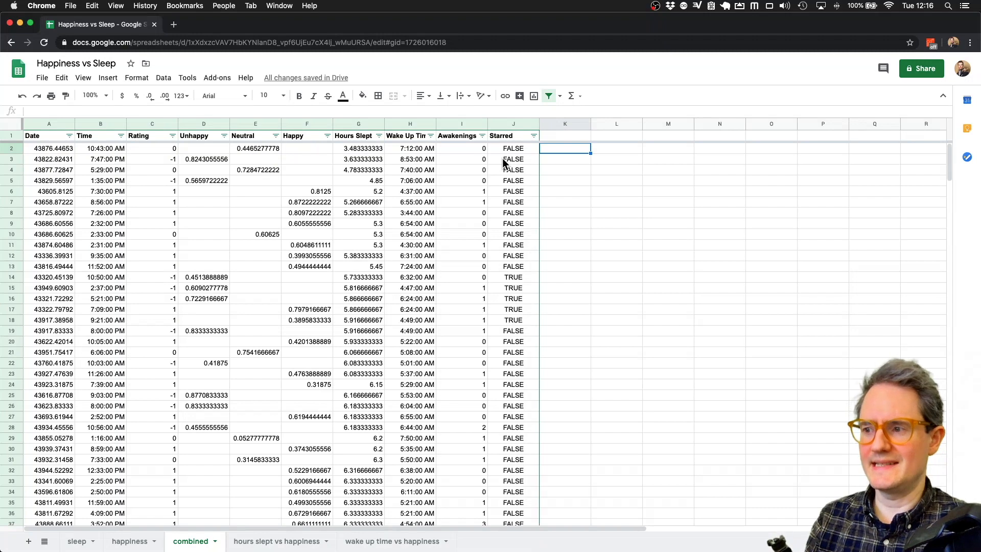
- Add an 'Aggregate Time' header in K1 and fill =ROUND(G2) down column K
{"action": "key", "text": "Up"}
{"action": "type", "text": "Aggre"}
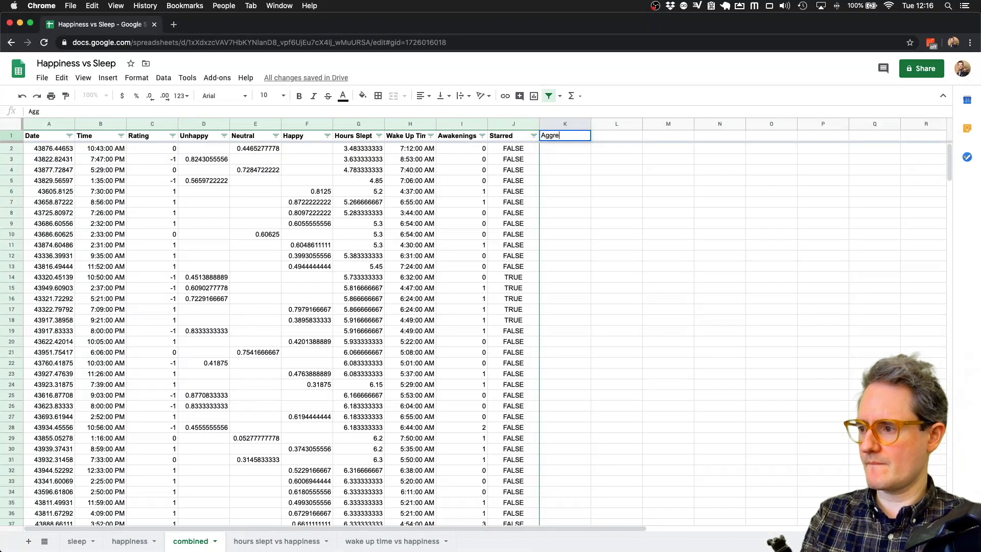
{"action": "type", "text": "gate Time"}
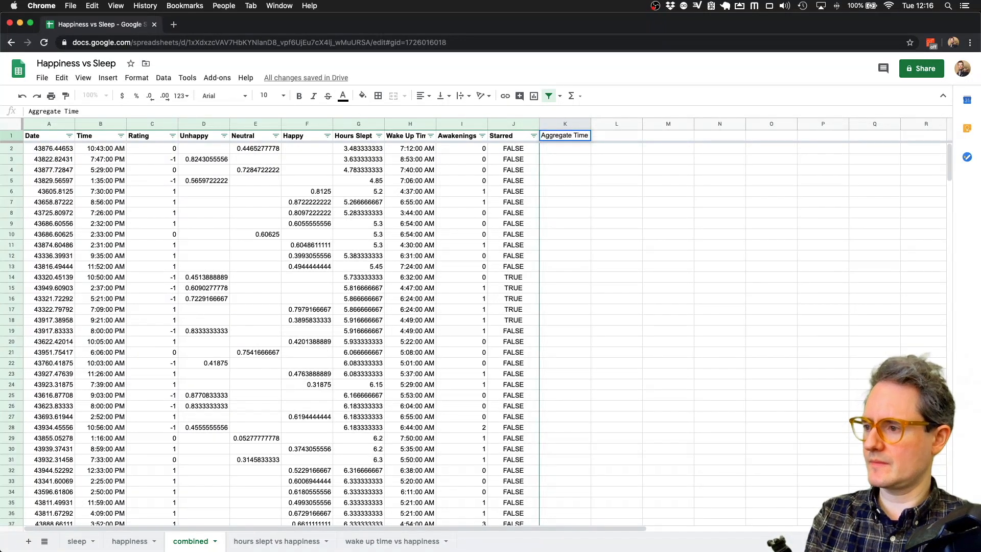
{"action": "key", "text": "Return"}
{"action": "type", "text": "=ROUND("}
{"action": "left_click", "coordinate": [411, 148]}
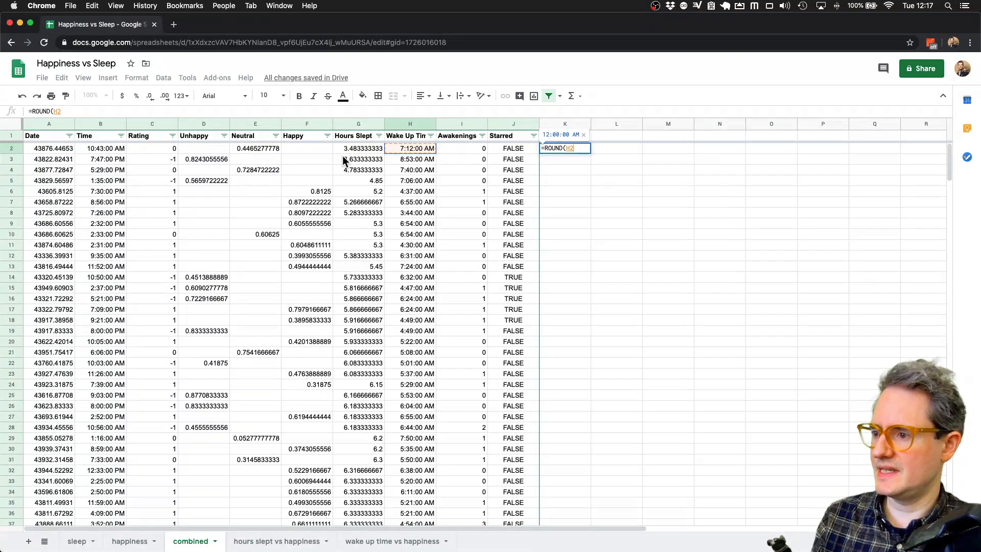
{"action": "type", "text": ")"}
{"action": "key", "text": "Return"}
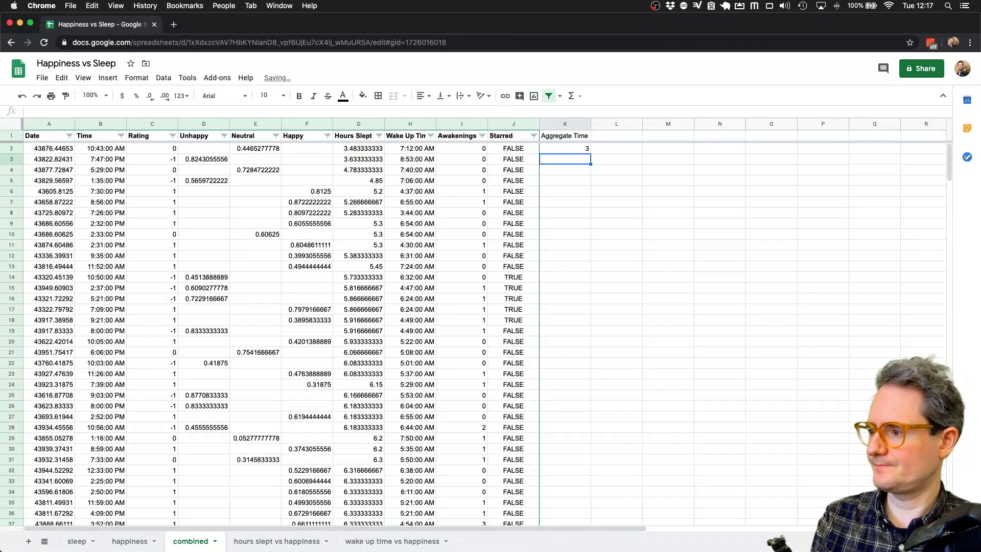
{"action": "key", "text": "Up"}
{"action": "key", "text": "super+shift+Down"}
{"action": "key", "text": "super+d"}
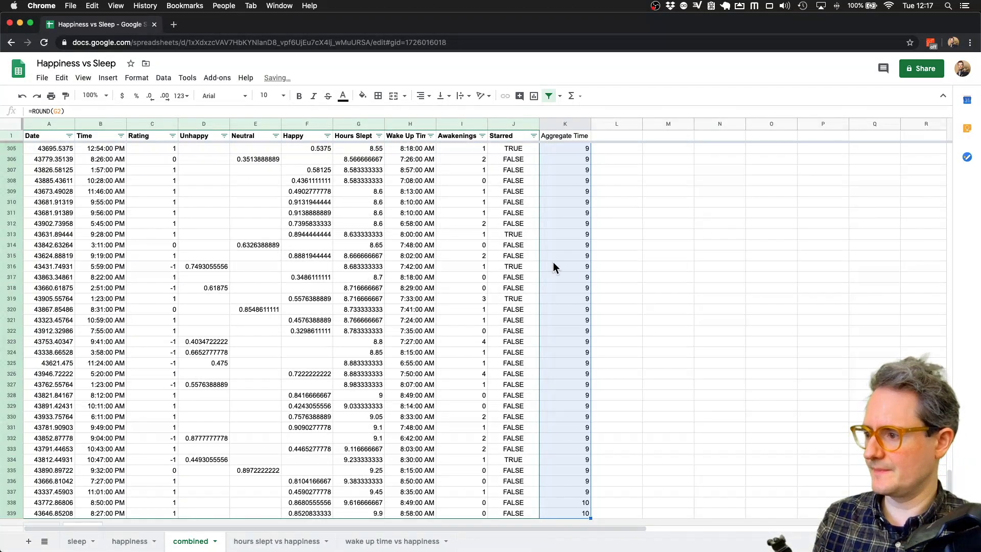
{"action": "left_click", "coordinate": [570, 267]}
{"action": "key", "text": "super+Up"}
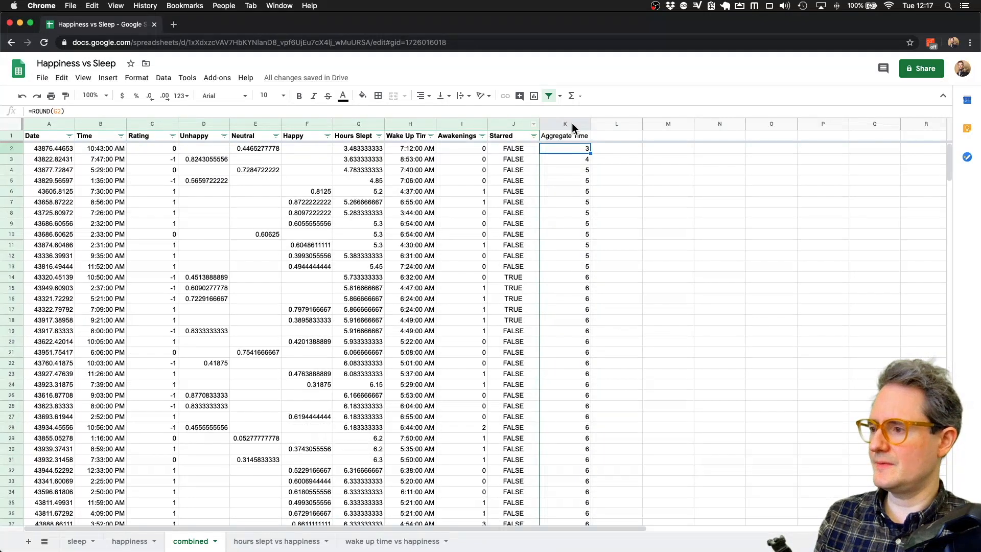
- Insert a chart of Aggregate Time with the Unhappy, Neutral and Happy columns
{"action": "left_click", "coordinate": [572, 123]}
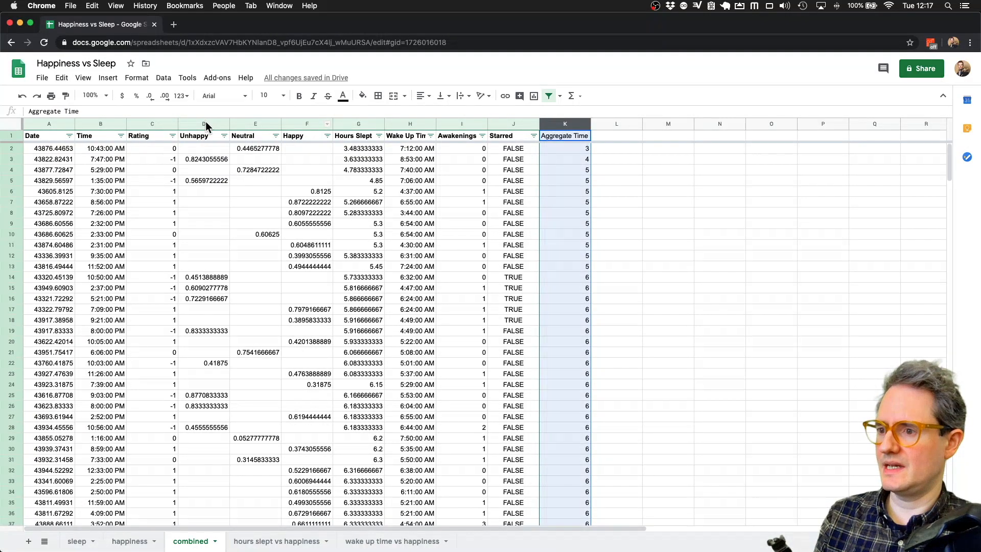
{"action": "left_click_drag", "start_coordinate": [204, 123], "coordinate": [307, 123]}
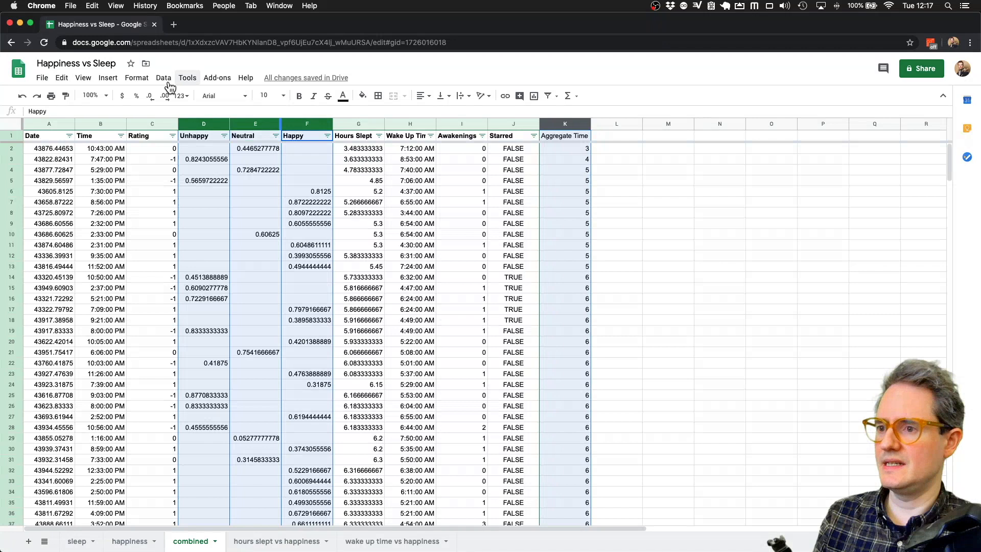
{"action": "left_click", "coordinate": [108, 78]}
{"action": "left_click", "coordinate": [123, 75]}
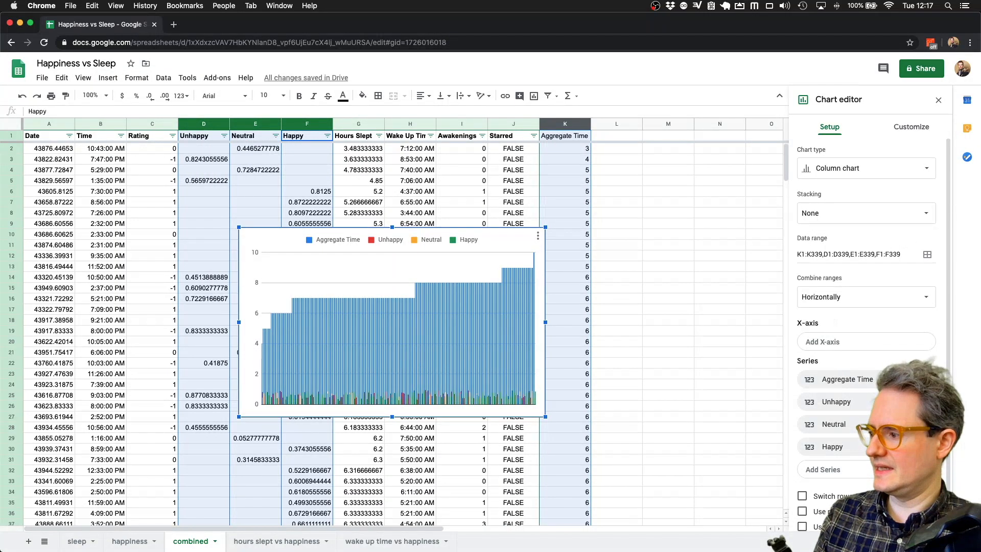
- Use aggregated Aggregate Time as the X-axis and make it a 100% stacked column chart
{"action": "left_click", "coordinate": [903, 401]}
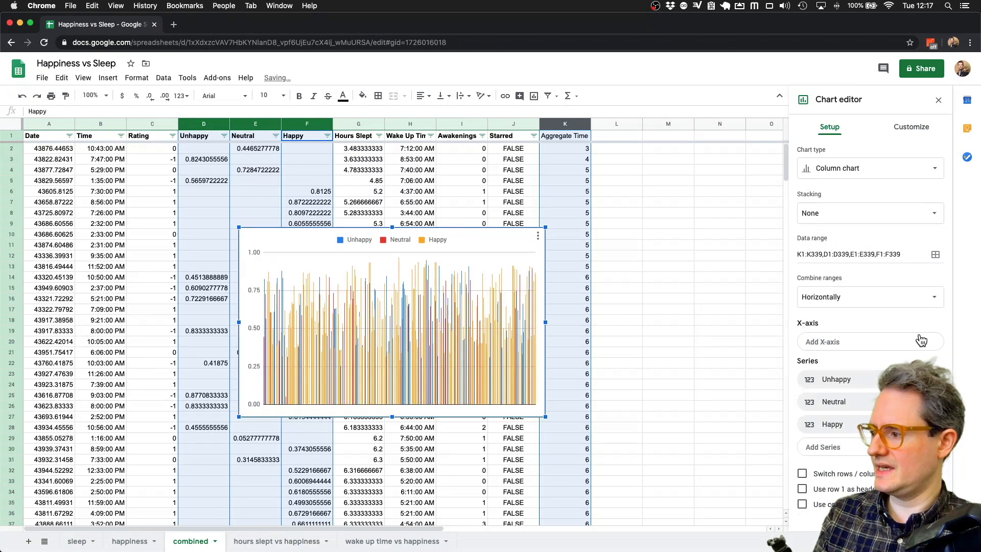
{"action": "left_click", "coordinate": [918, 340]}
{"action": "left_click", "coordinate": [841, 388]}
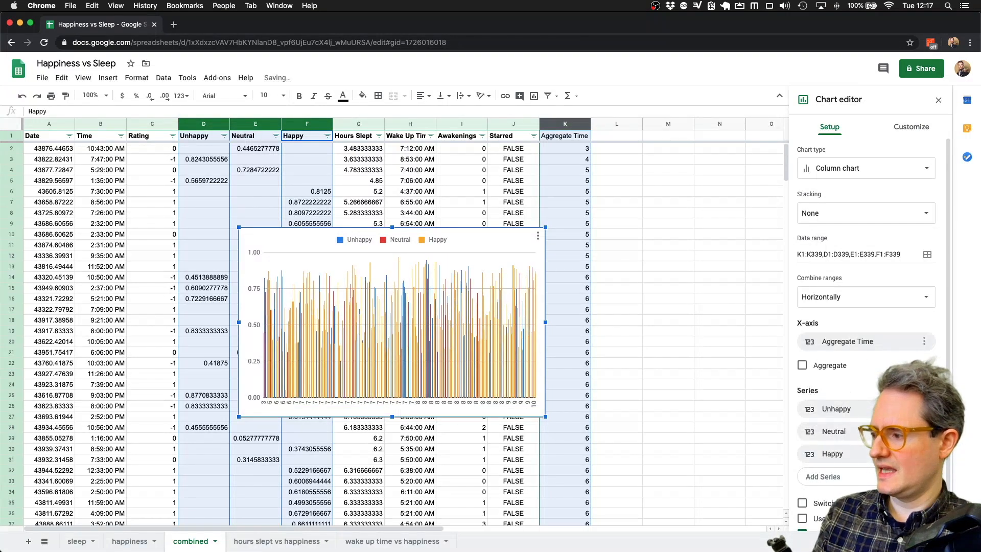
{"action": "left_click", "coordinate": [802, 365]}
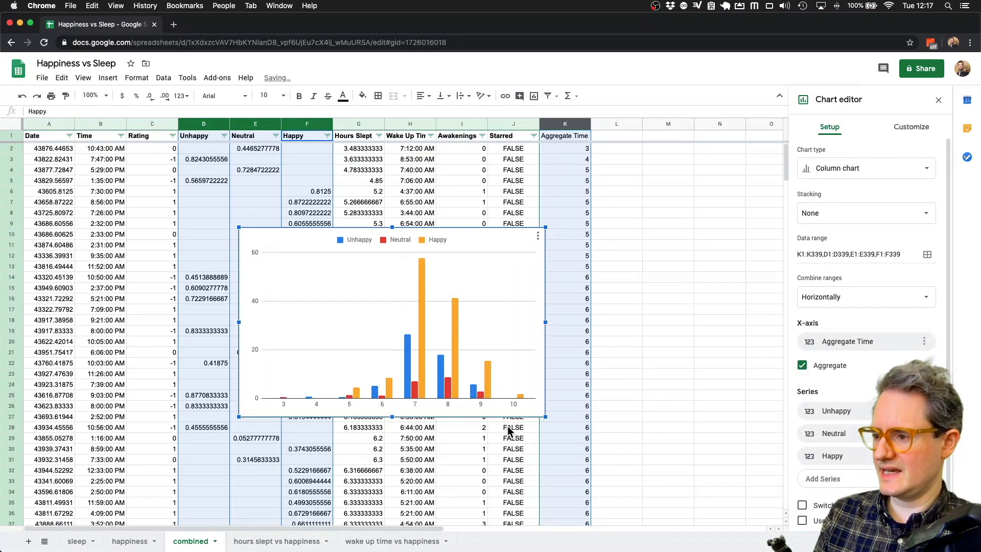
{"action": "left_click", "coordinate": [850, 169]}
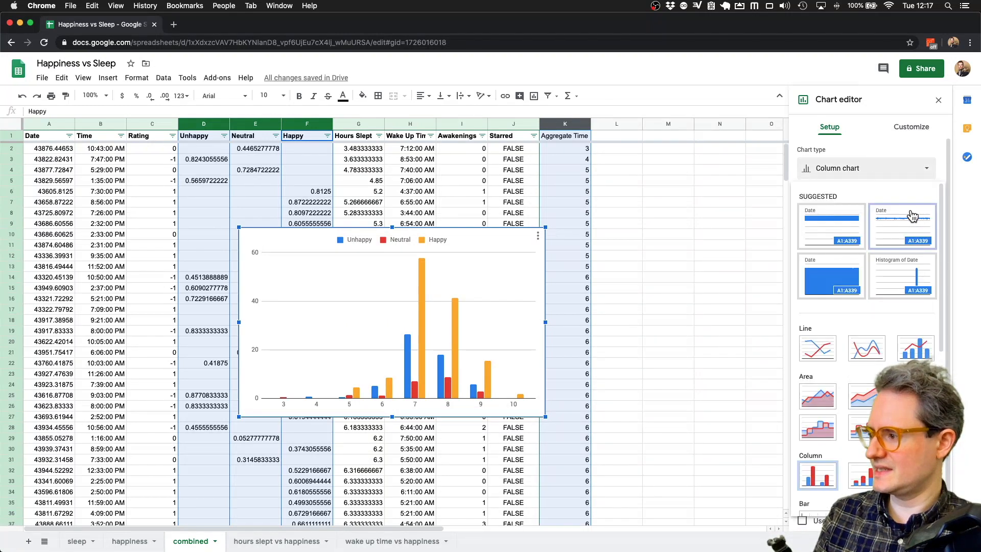
{"action": "scroll", "coordinate": [913, 220], "scroll_direction": "down", "scroll_amount": 3}
{"action": "left_click", "coordinate": [915, 370]}
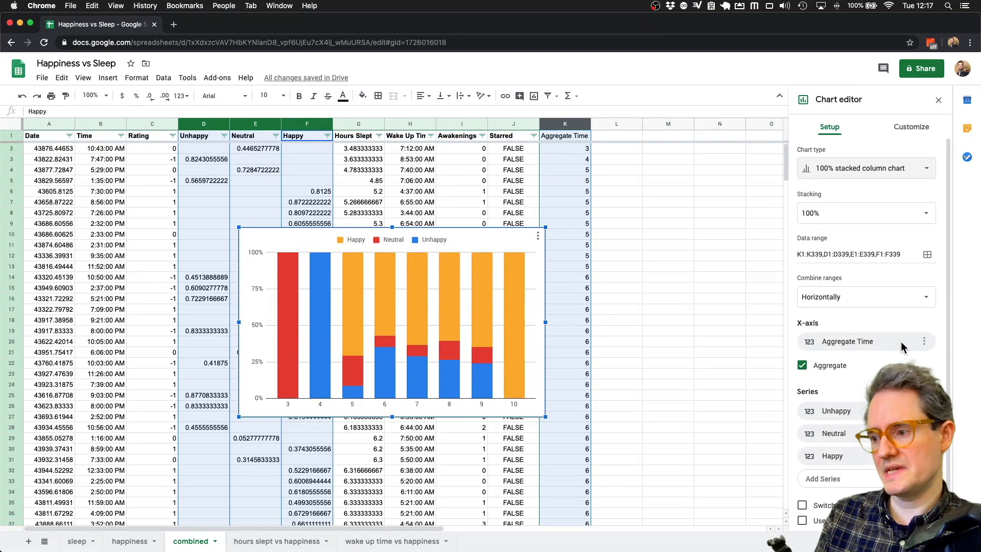
- Colour the stacked chart's Unhappy series red
{"action": "left_click", "coordinate": [899, 127]}
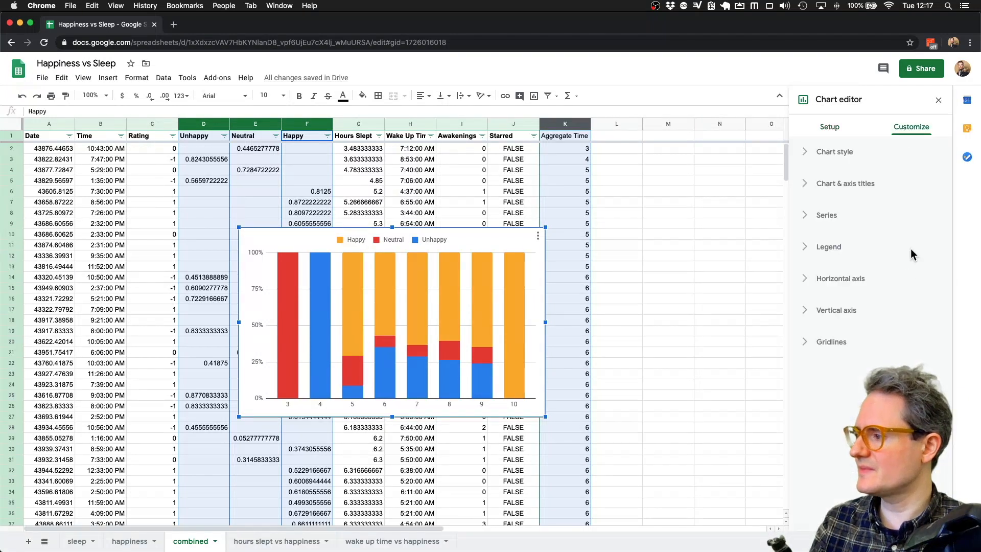
{"action": "left_click", "coordinate": [879, 215]}
{"action": "left_click", "coordinate": [848, 248]}
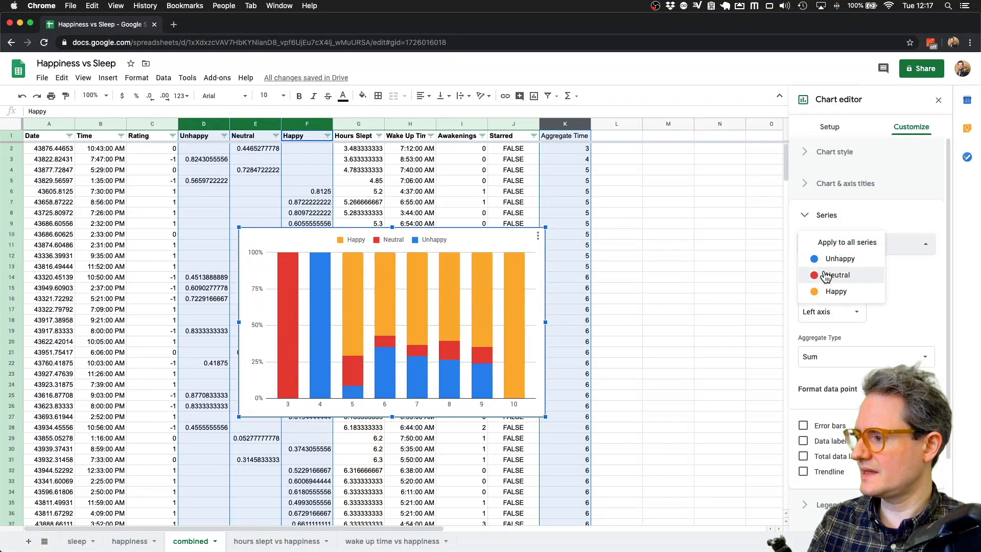
{"action": "left_click", "coordinate": [833, 262]}
{"action": "left_click", "coordinate": [814, 309]}
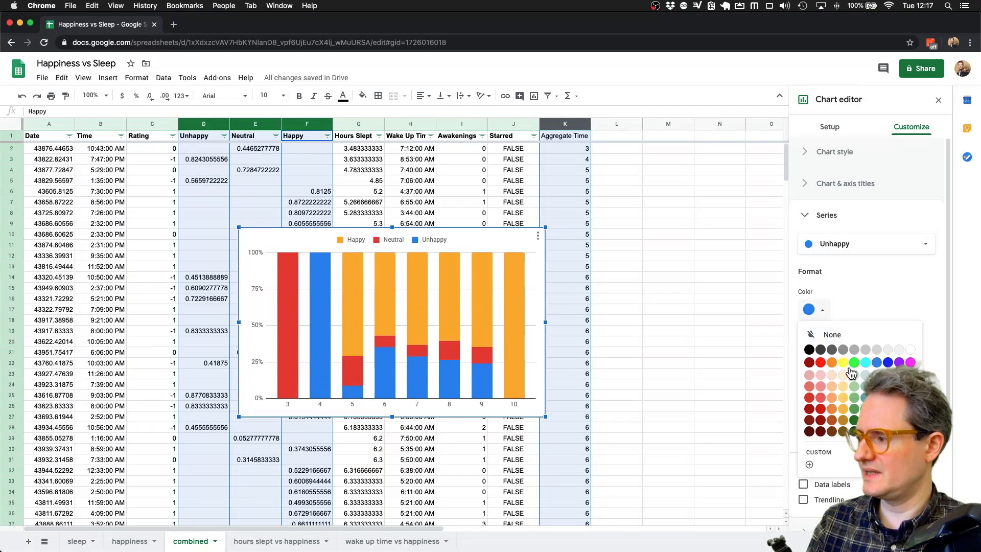
{"action": "left_click", "coordinate": [822, 363]}
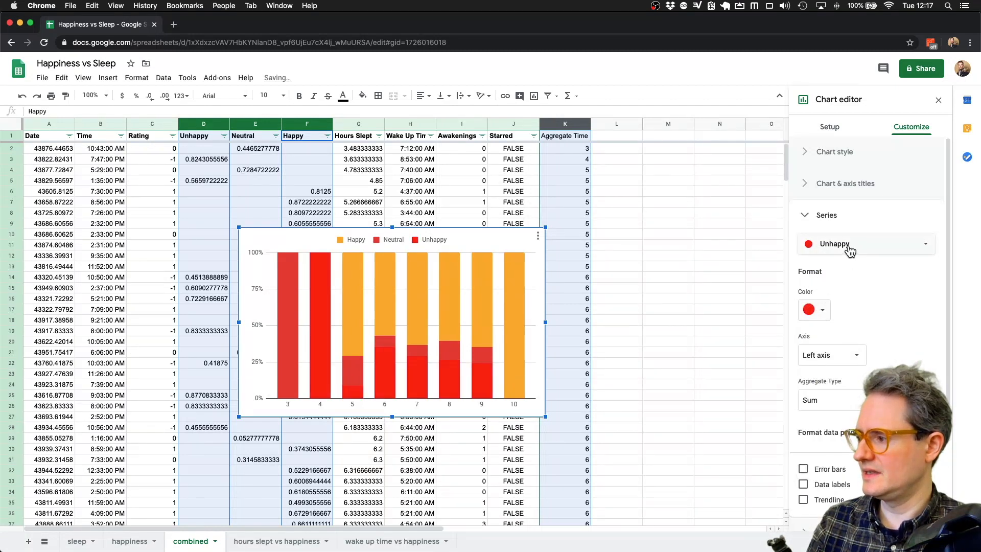
- Colour the Neutral series light grey and the Happy series green
{"action": "left_click", "coordinate": [850, 248]}
{"action": "left_click", "coordinate": [833, 258]}
{"action": "left_click", "coordinate": [818, 310]}
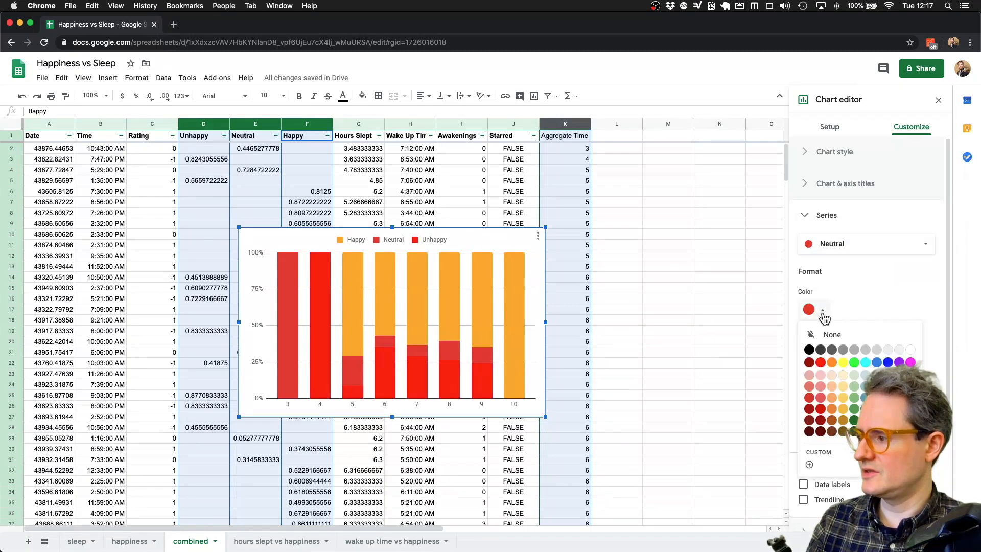
{"action": "left_click", "coordinate": [867, 351]}
{"action": "left_click", "coordinate": [823, 247]}
{"action": "left_click", "coordinate": [823, 256]}
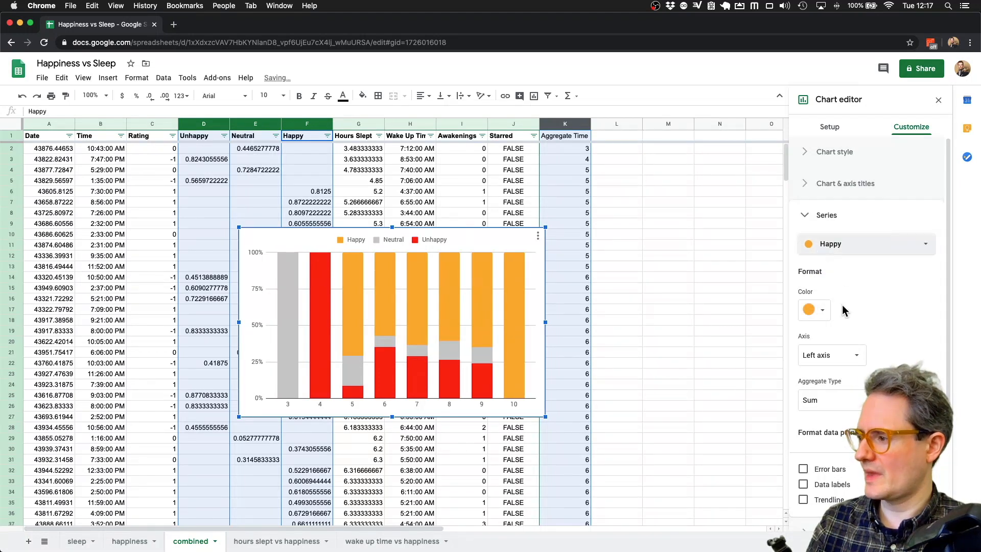
{"action": "left_click", "coordinate": [817, 310]}
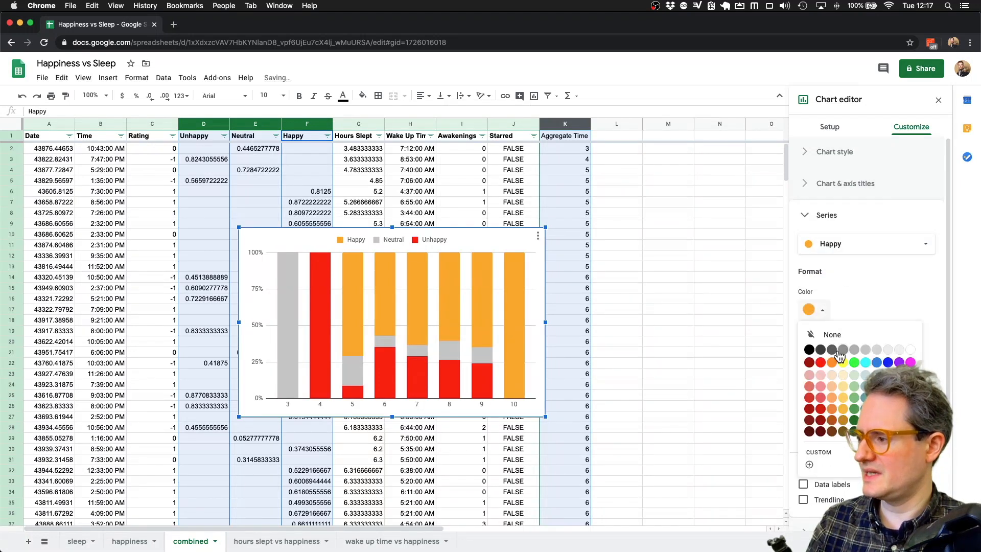
{"action": "left_click", "coordinate": [854, 407]}
- Move the stacked chart to its own sheet, Chart3, and return to the combined sheet
{"action": "right_click", "coordinate": [465, 252]}
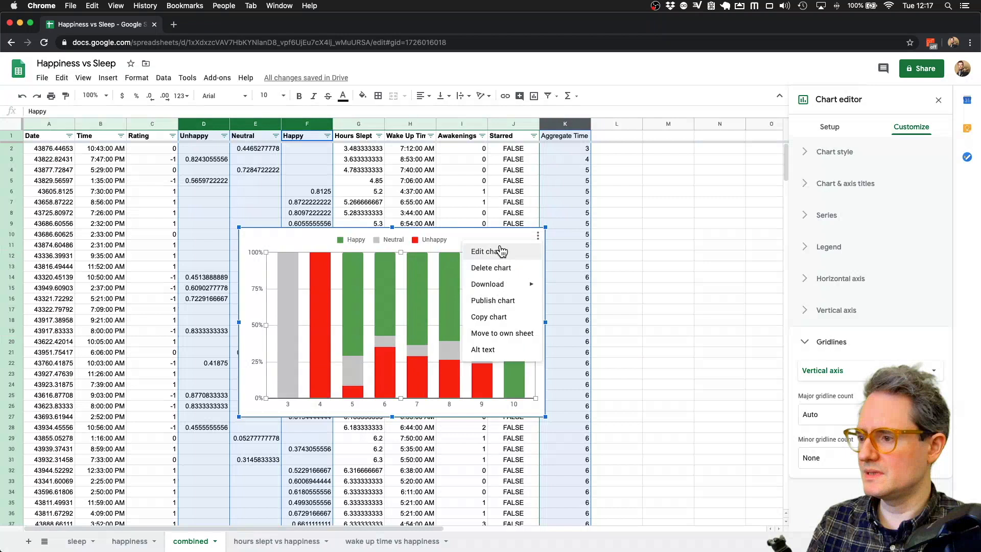
{"action": "left_click", "coordinate": [500, 333]}
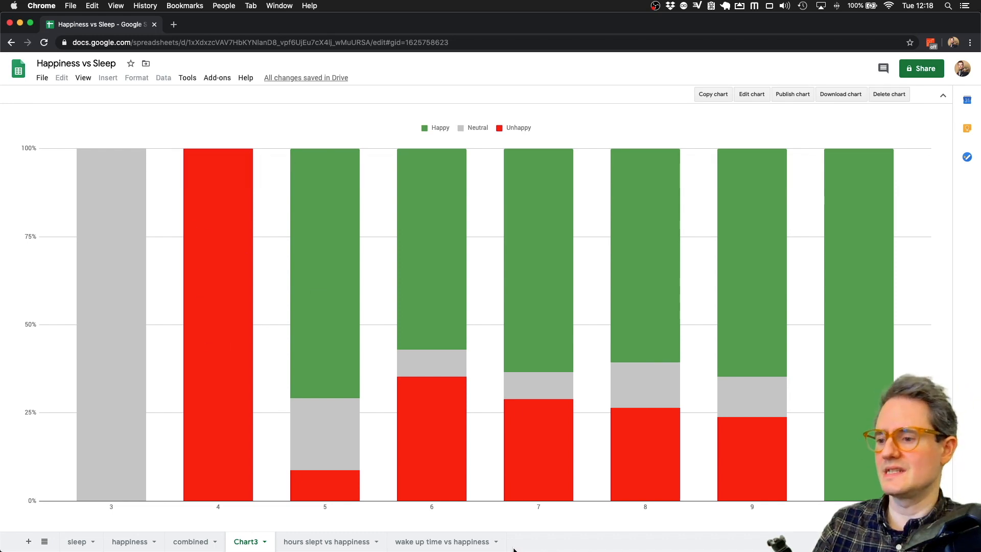
{"action": "left_click", "coordinate": [190, 541]}
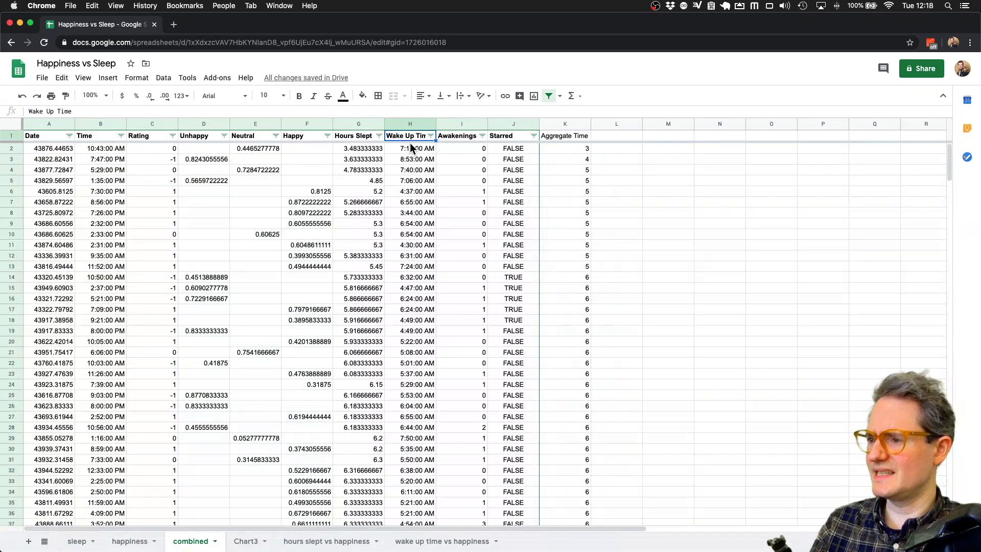
- Head L1 'Wake Up Time Aggregated' and enter =TIME(HOUR(H2),ROUND(MINUTE(H2)/15)*15,0) in L2
{"action": "left_click", "coordinate": [562, 124]}
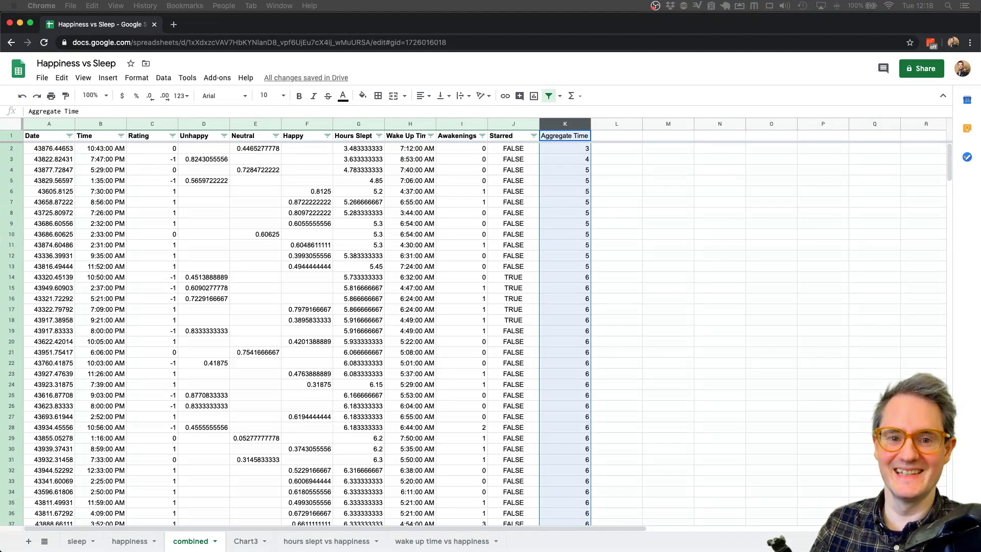
{"action": "left_click", "coordinate": [616, 136]}
{"action": "type", "text": "Wake Up Time Aggregated"}
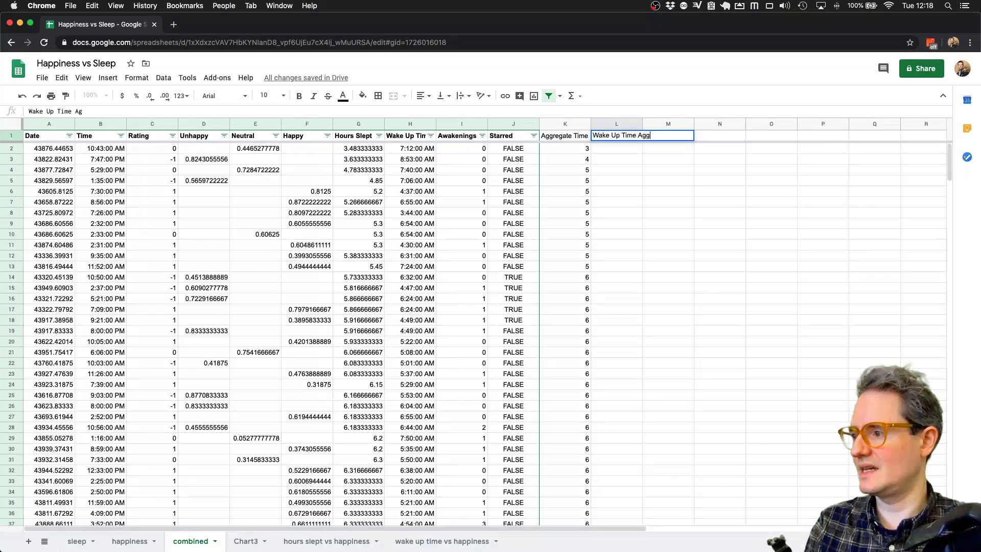
{"action": "key", "text": "Return"}
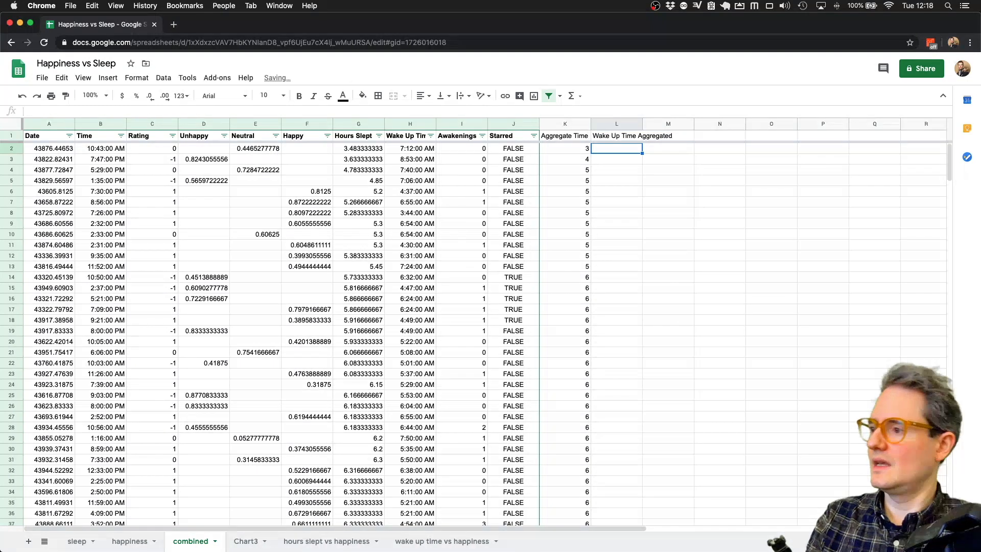
{"action": "type", "text": "=TIME(HOUR(E2),ROUND(MINUTE(E2)/15)*15,0)"}
{"action": "left_click", "coordinate": [71, 111]}
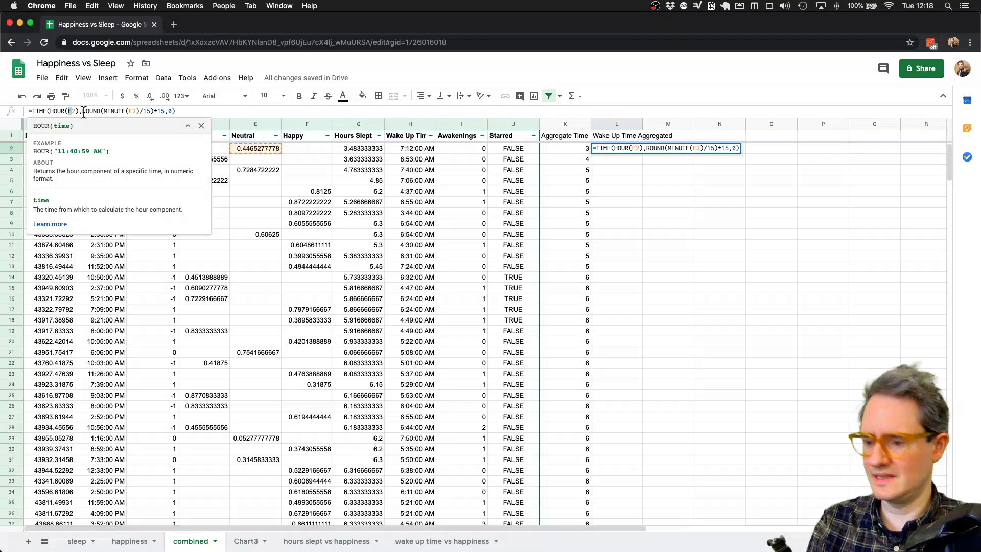
{"action": "type", "text": "H2"}
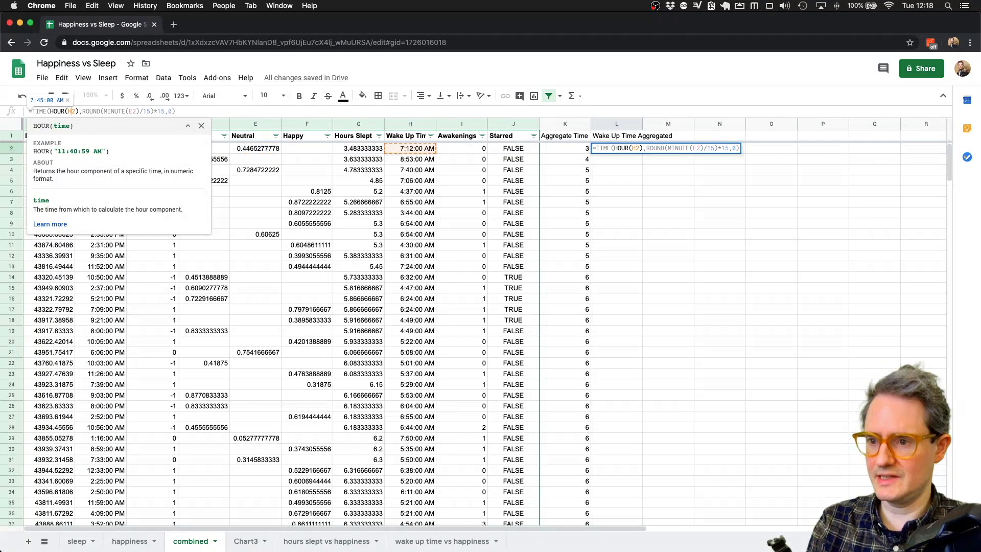
{"action": "double_click", "coordinate": [130, 111]}
{"action": "type", "text": "H2"}
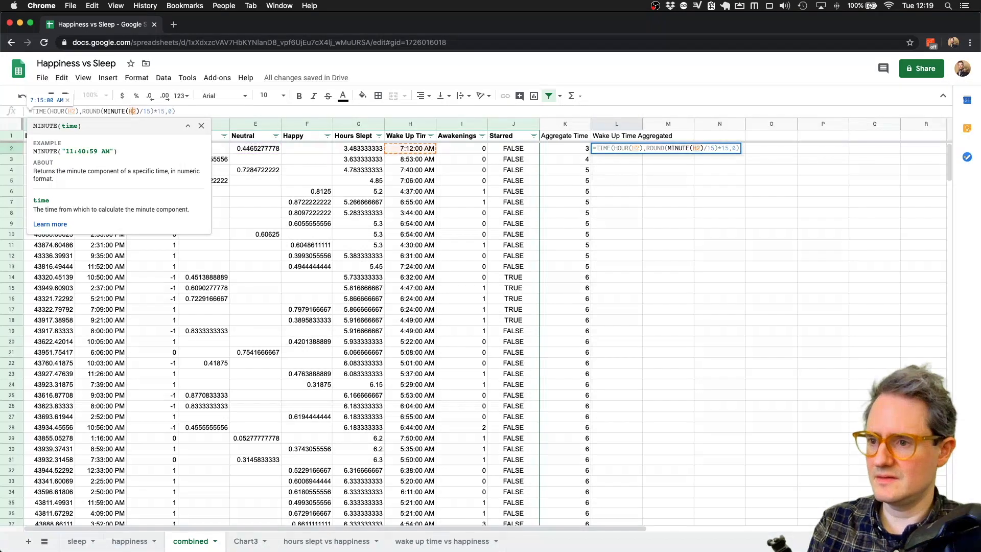
{"action": "key", "text": "Return"}
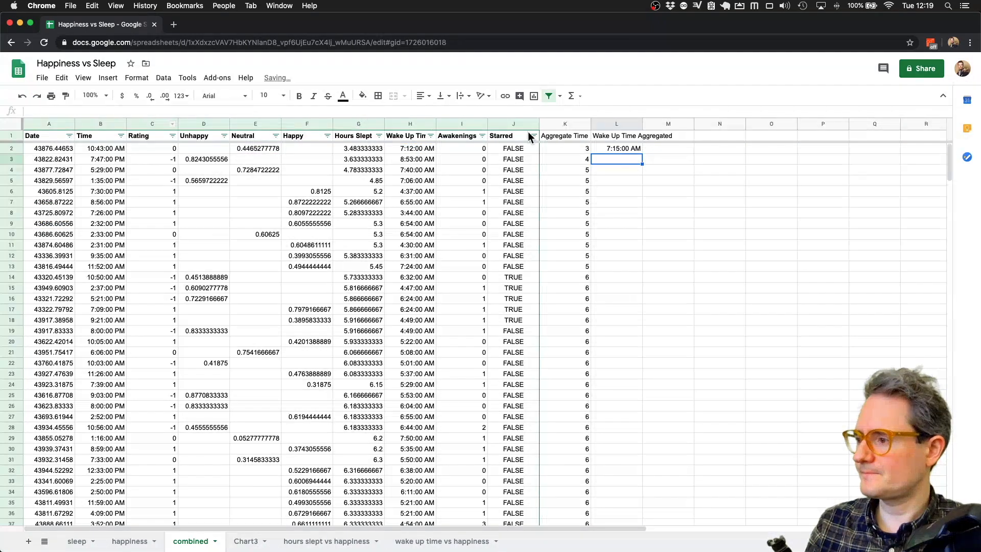
- Fill the L2 rounding formula down to row 339
{"action": "left_click", "coordinate": [618, 148]}
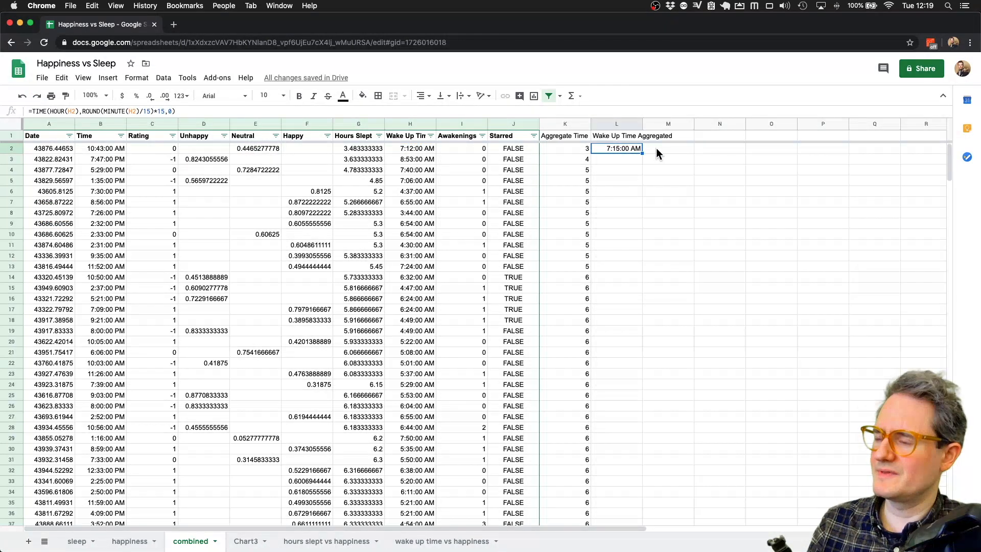
{"action": "left_click_drag", "start_coordinate": [642, 153], "coordinate": [624, 287]}
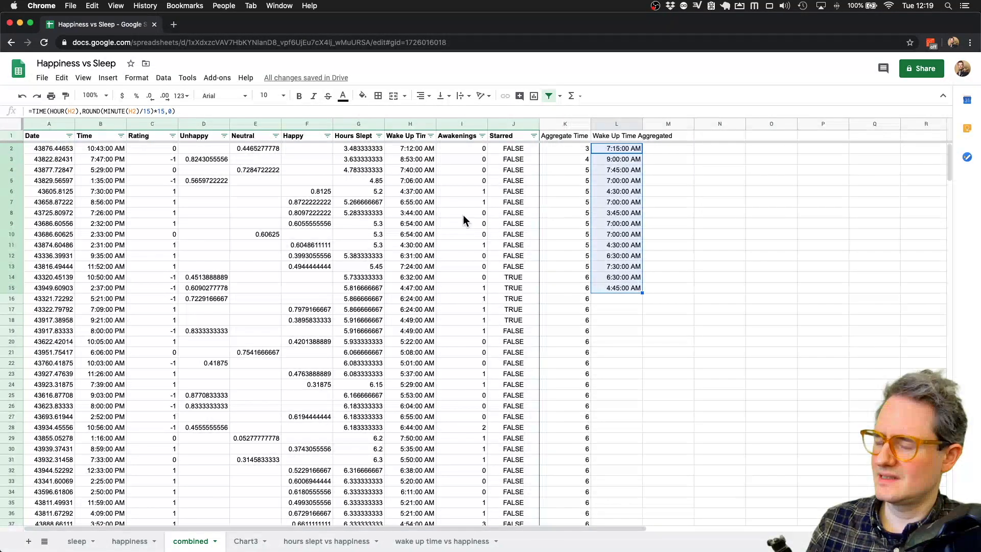
{"action": "double_click", "coordinate": [643, 292]}
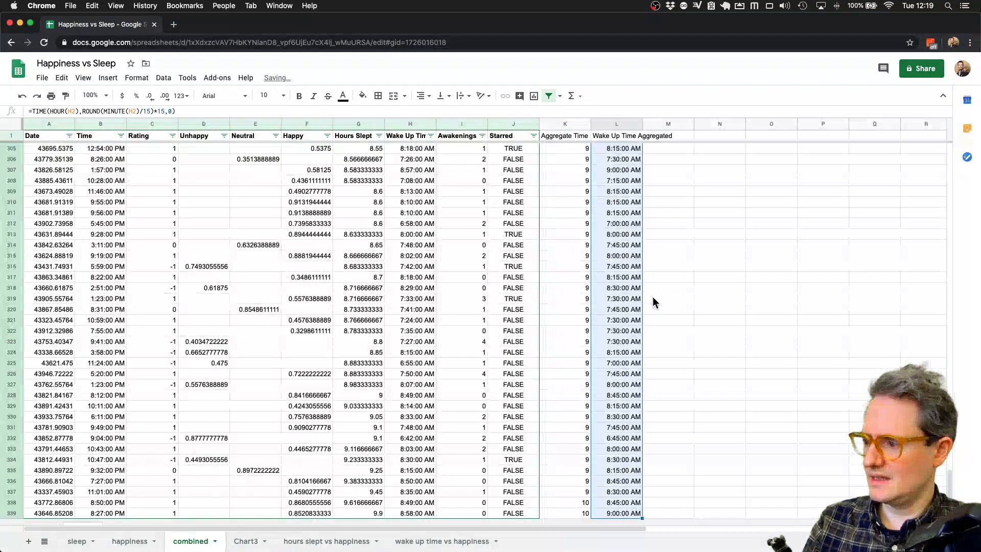
- Insert a chart of Wake Up Time Aggregated with the Unhappy, Neutral and Happy columns
{"action": "left_click", "coordinate": [611, 123]}
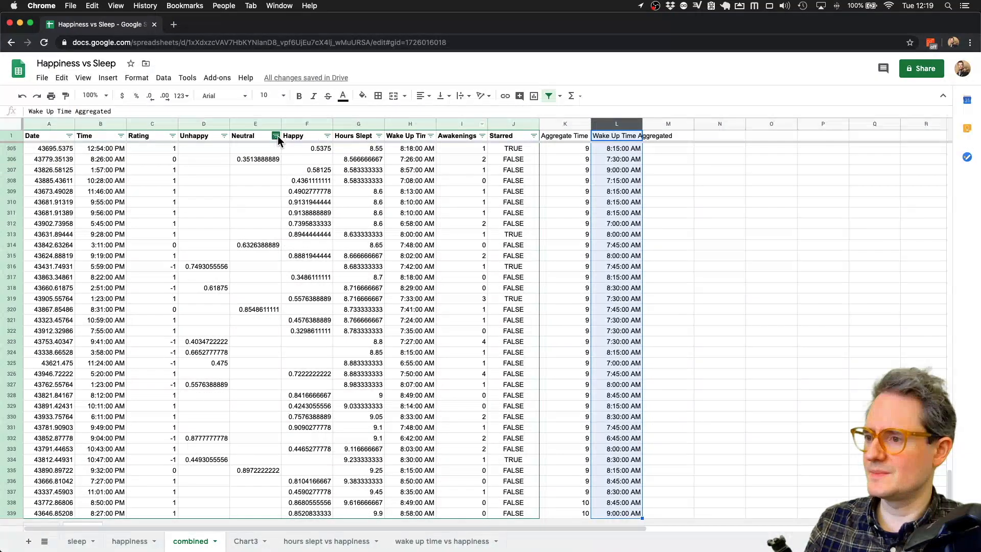
{"action": "left_click", "coordinate": [221, 124], "text": "super"}
{"action": "left_click", "coordinate": [249, 124], "text": "super"}
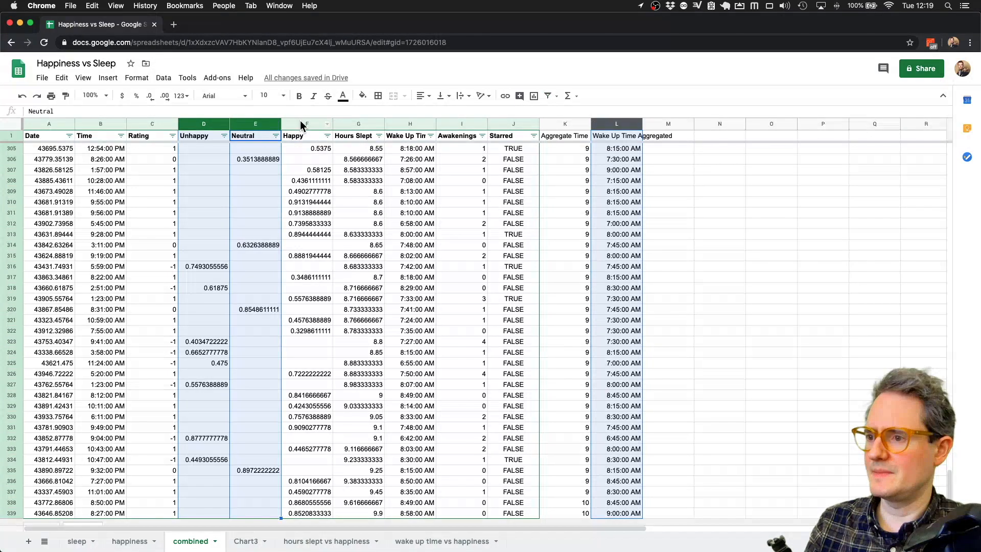
{"action": "left_click", "coordinate": [299, 122], "text": "super"}
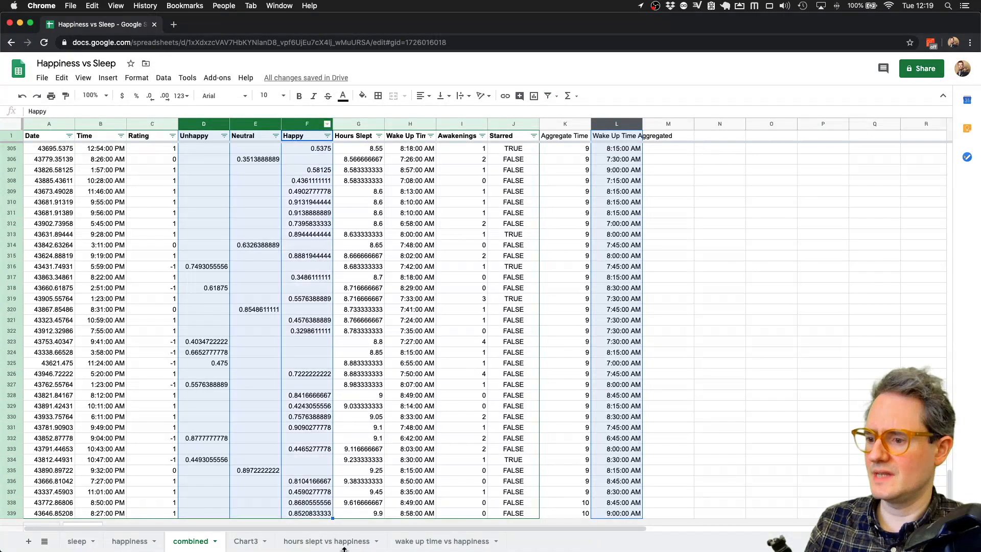
{"action": "left_click", "coordinate": [107, 78]}
{"action": "left_click", "coordinate": [144, 142]}
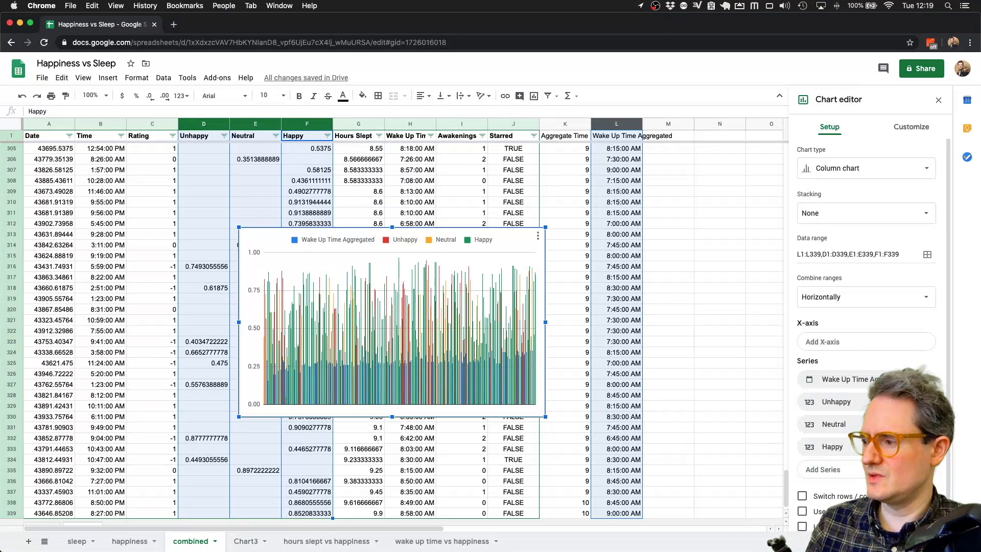
- Use aggregated Wake Up Time Aggregated as X-axis, make it 100% stacked, and move it to Chart4
{"action": "left_click", "coordinate": [876, 340]}
{"action": "left_click", "coordinate": [848, 384]}
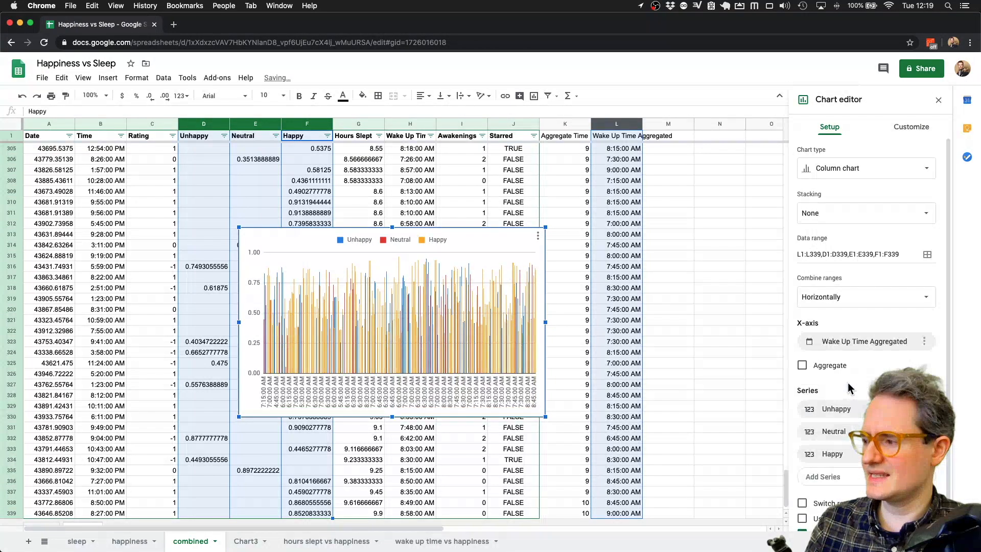
{"action": "left_click", "coordinate": [802, 366]}
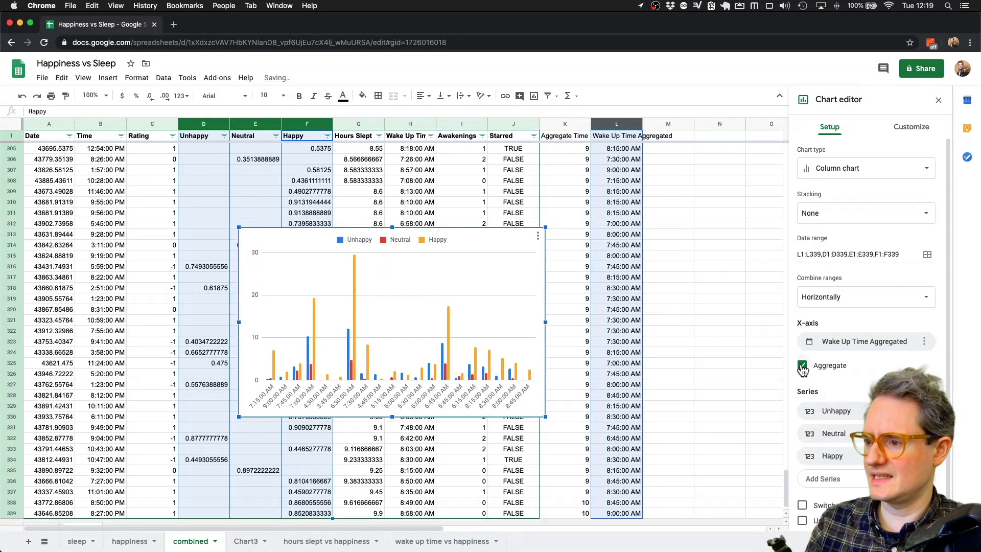
{"action": "left_click", "coordinate": [858, 169]}
{"action": "left_click", "coordinate": [916, 217]}
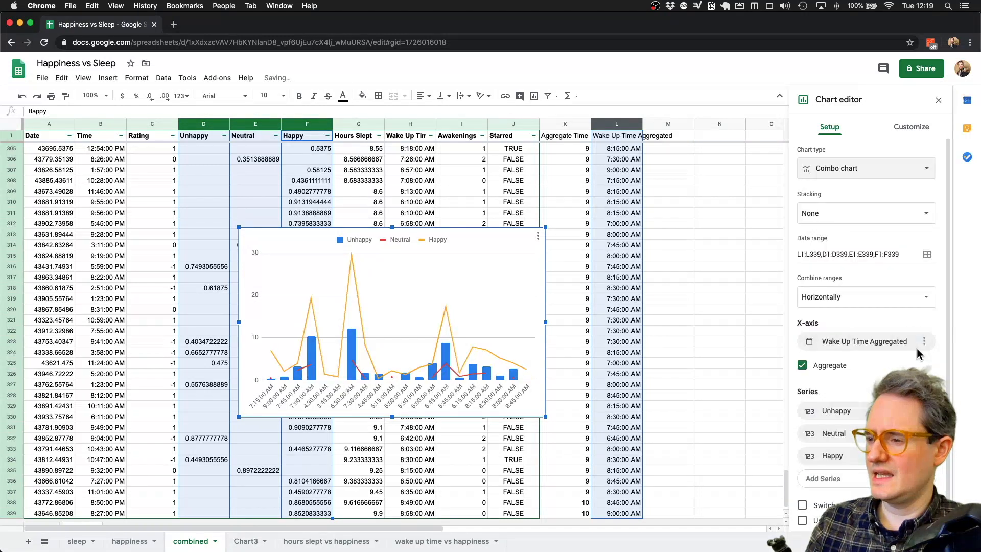
{"action": "left_click", "coordinate": [907, 170]}
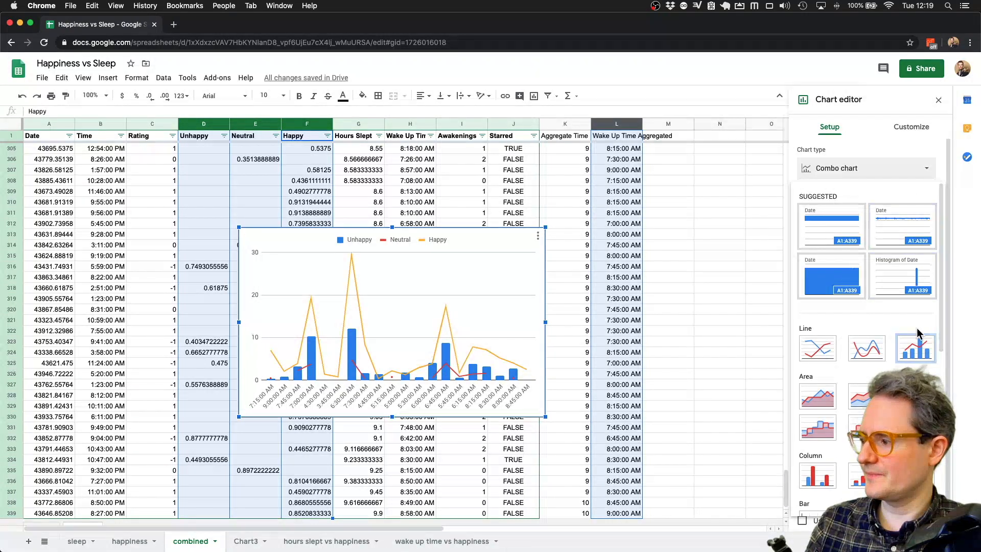
{"action": "scroll", "coordinate": [917, 328], "scroll_direction": "down", "scroll_amount": 5}
{"action": "left_click", "coordinate": [916, 415]}
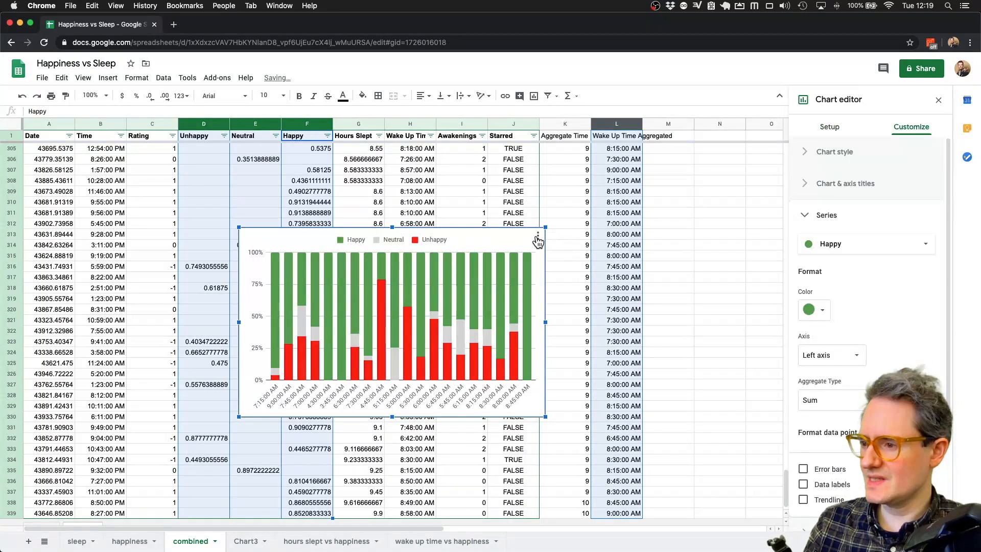
{"action": "left_click", "coordinate": [537, 237]}
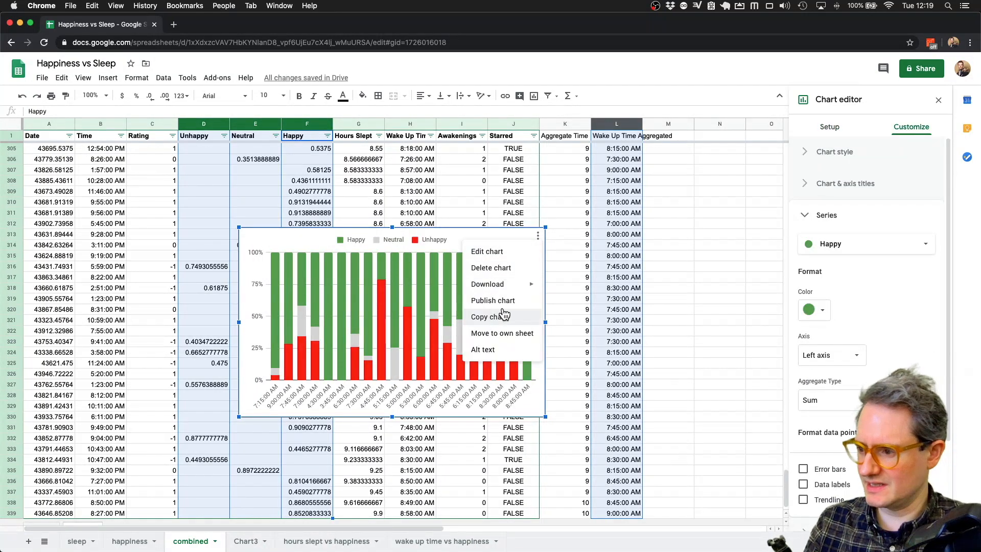
{"action": "left_click", "coordinate": [505, 335]}
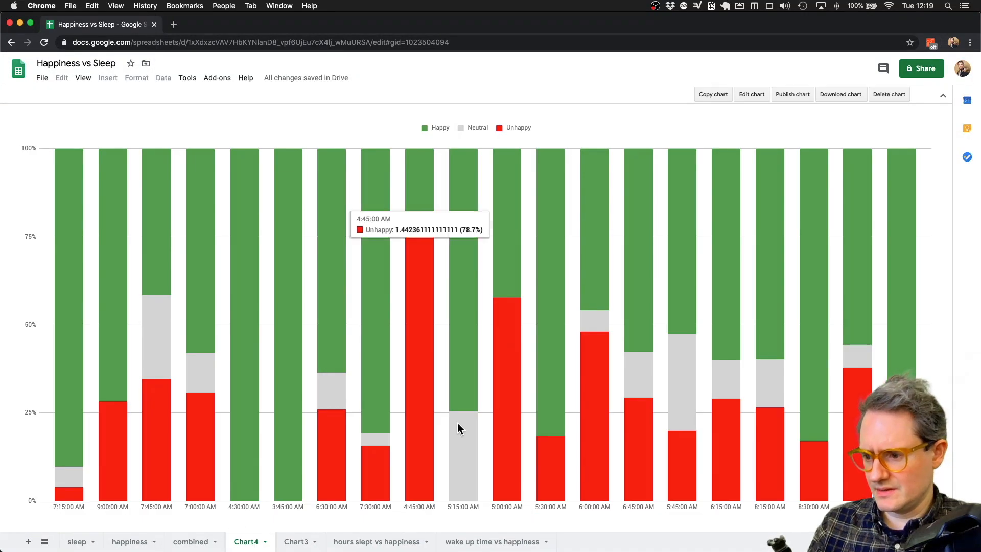
- Sort the combined sheet's rows by Wake Up Time, earliest first
{"action": "left_click", "coordinate": [192, 541]}
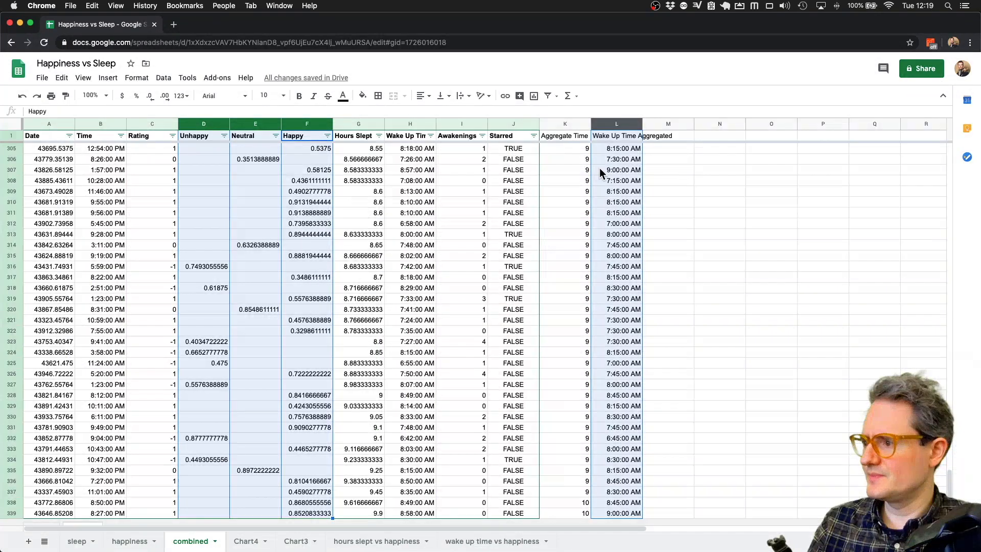
{"action": "left_click", "coordinate": [616, 148]}
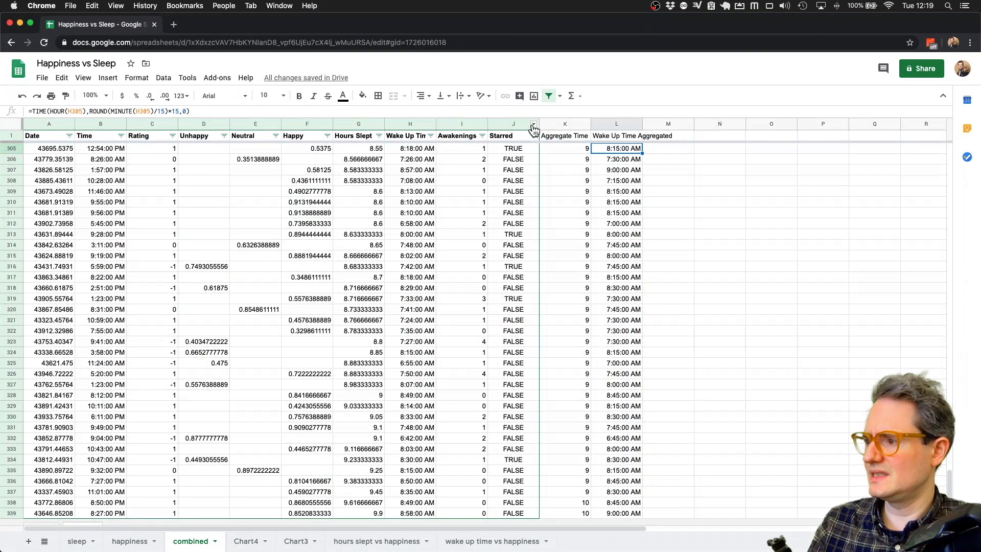
{"action": "left_click", "coordinate": [430, 135]}
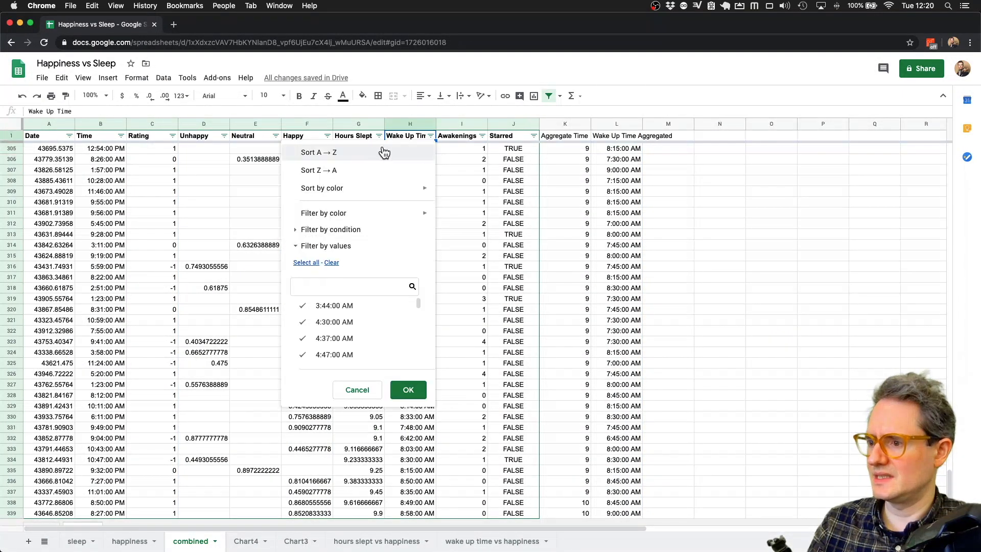
{"action": "left_click", "coordinate": [376, 151]}
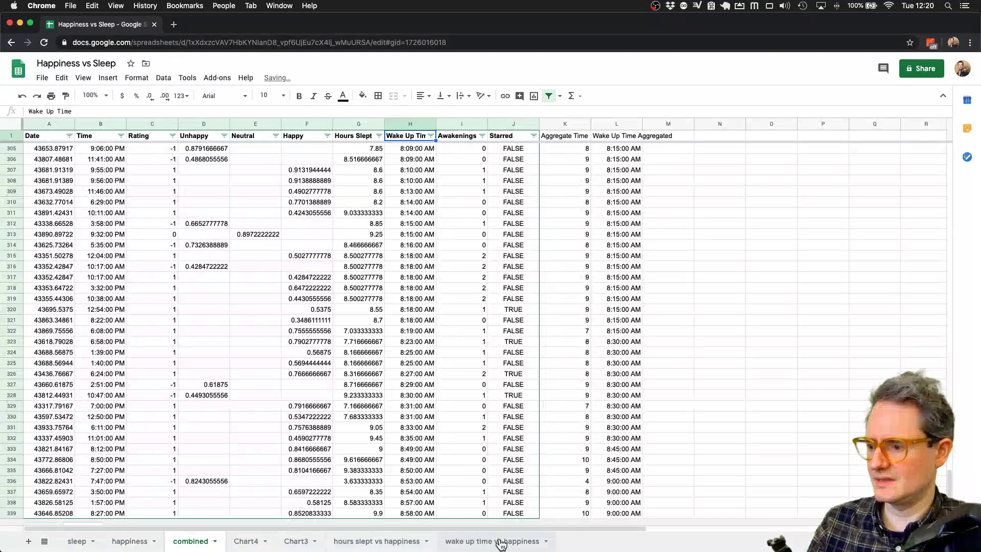
- Rename Chart3 to 'aggregated hours slept' and Chart4 to 'aggregated wake up time'
{"action": "left_click", "coordinate": [297, 542]}
{"action": "double_click", "coordinate": [296, 546]}
{"action": "type", "text": "a"}
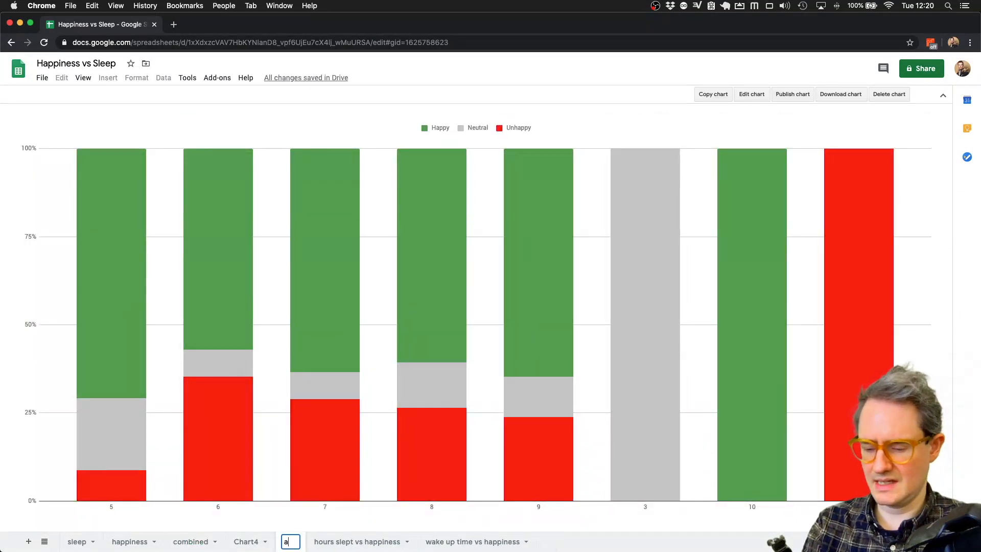
{"action": "type", "text": "ggregated"}
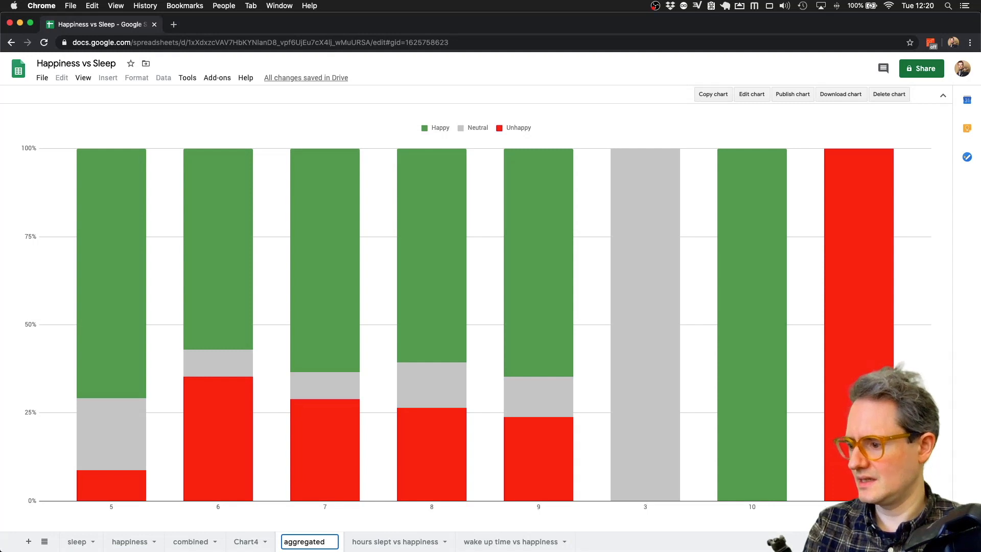
{"action": "type", "text": " hours slept"}
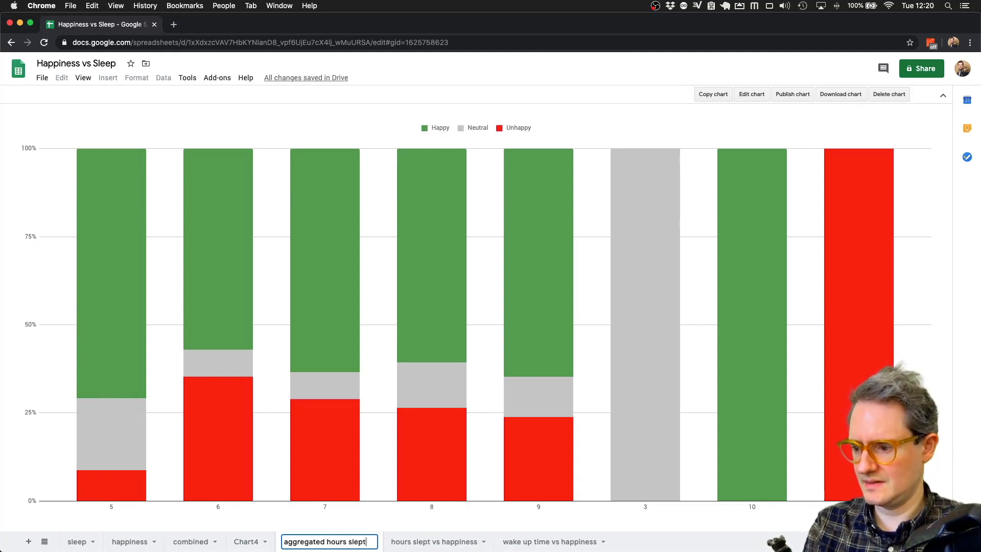
{"action": "key", "text": "Return"}
{"action": "left_click", "coordinate": [248, 544]}
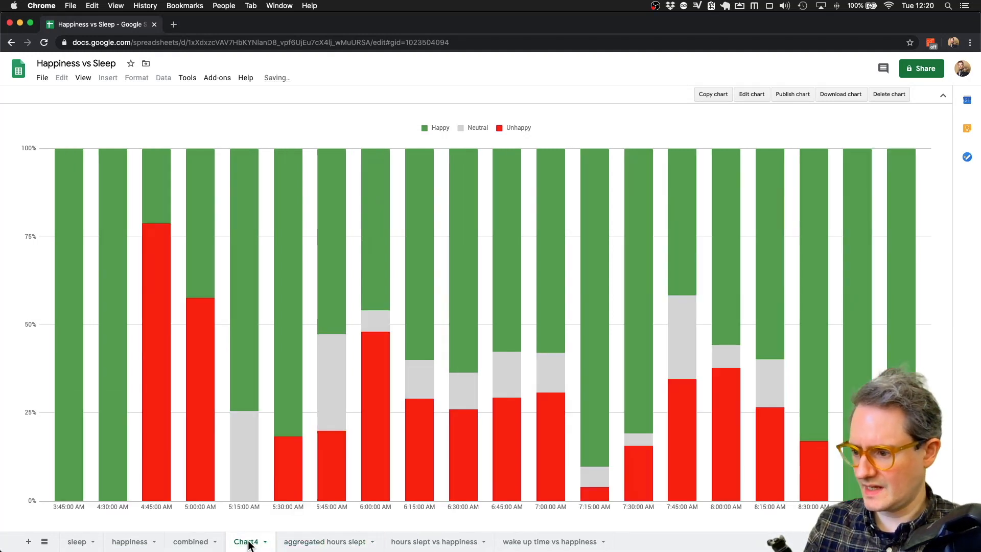
{"action": "type", "text": "aggeegated wake up "}
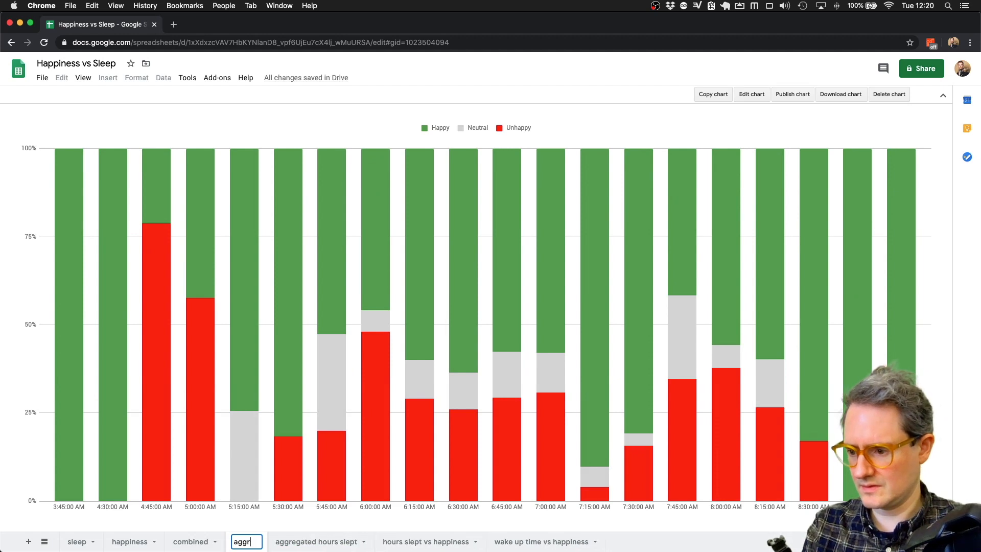
{"action": "type", "text": "time"}
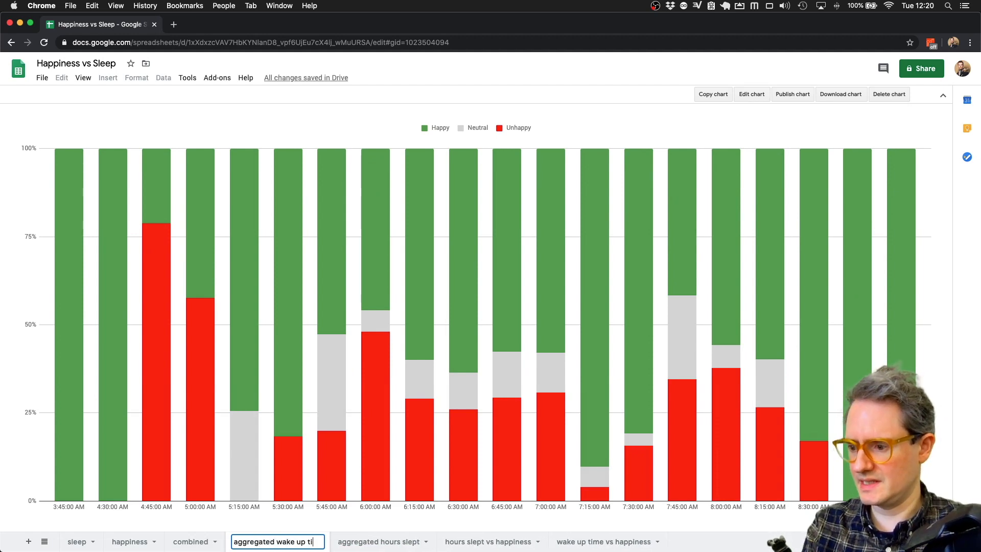
{"action": "key", "text": "Return"}
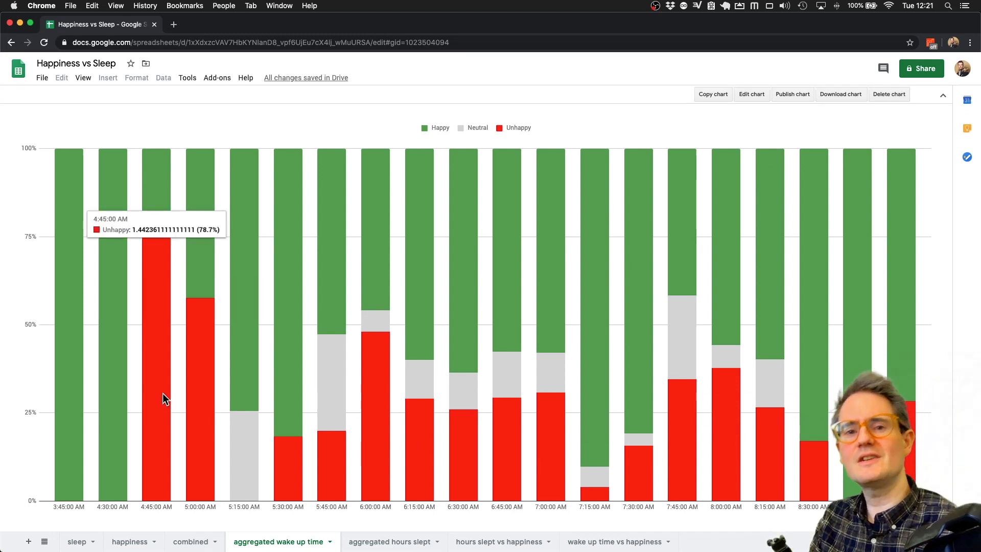
- Review the aggregated hours slept, hours slept vs happiness and wake up time charts, then return to combined
{"action": "left_click", "coordinate": [390, 542]}
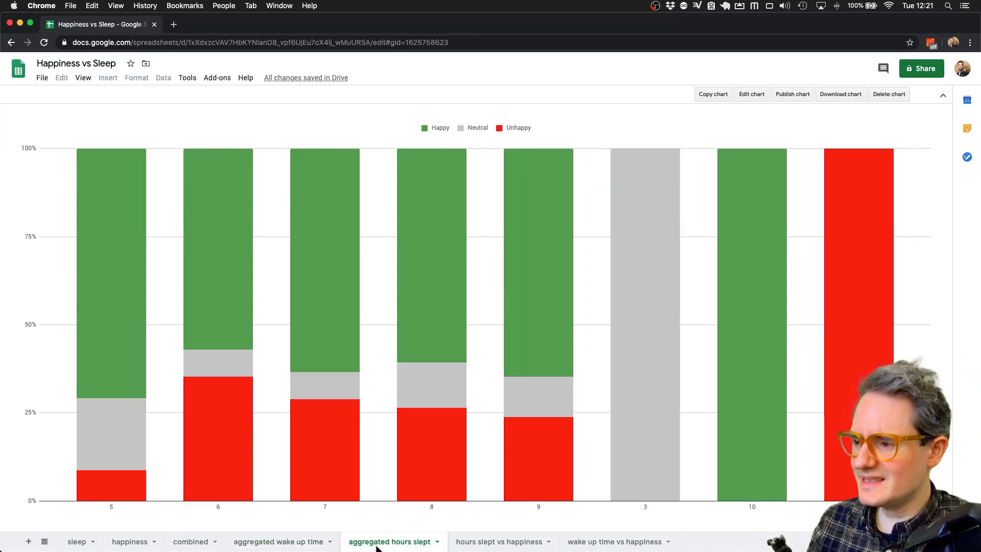
{"action": "left_click", "coordinate": [499, 541]}
{"action": "left_click", "coordinate": [613, 541]}
{"action": "left_click", "coordinate": [486, 541]}
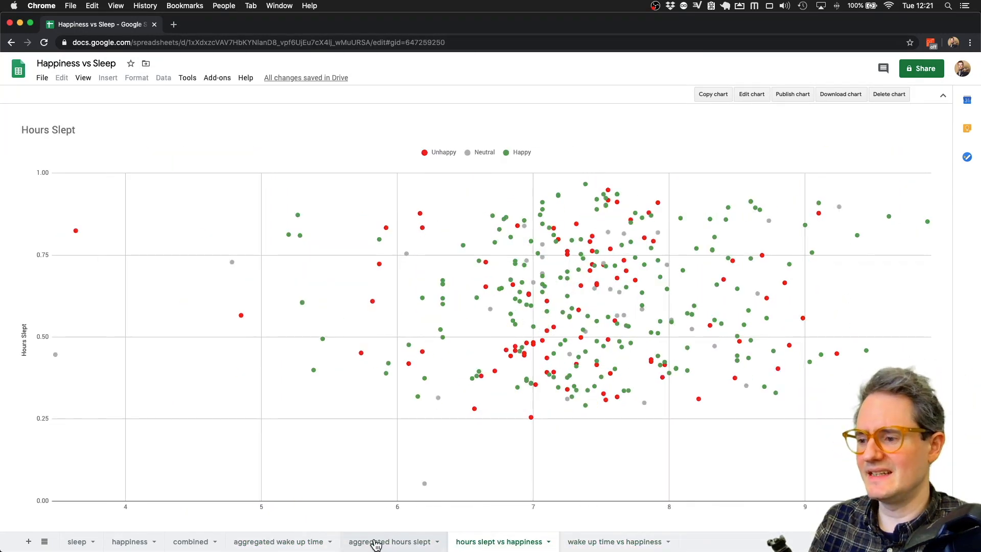
{"action": "left_click", "coordinate": [376, 542]}
{"action": "left_click", "coordinate": [192, 541]}
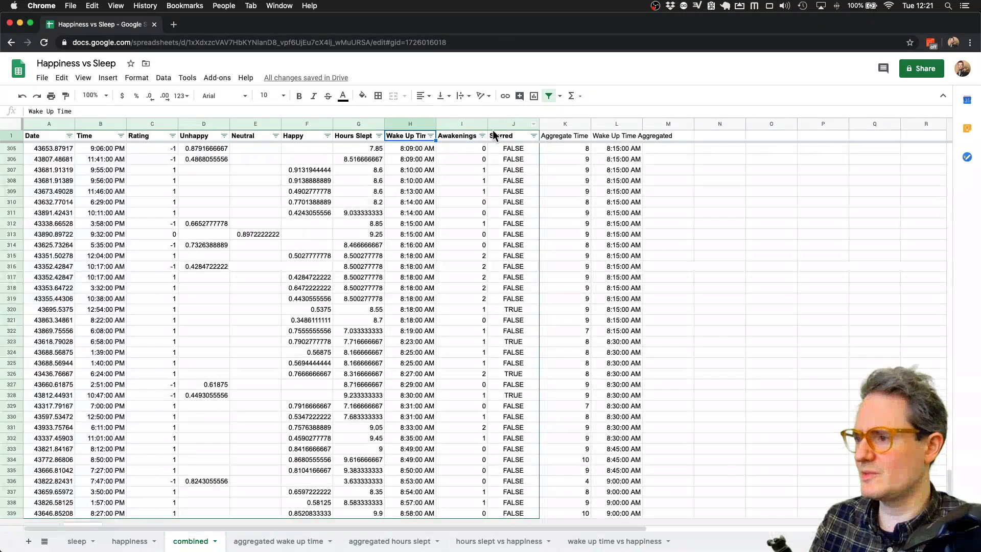
- Filter the Starred column to TRUE only and edit the hours slept vs happiness scatter chart
{"action": "left_click", "coordinate": [533, 136]}
{"action": "left_click", "coordinate": [406, 308]}
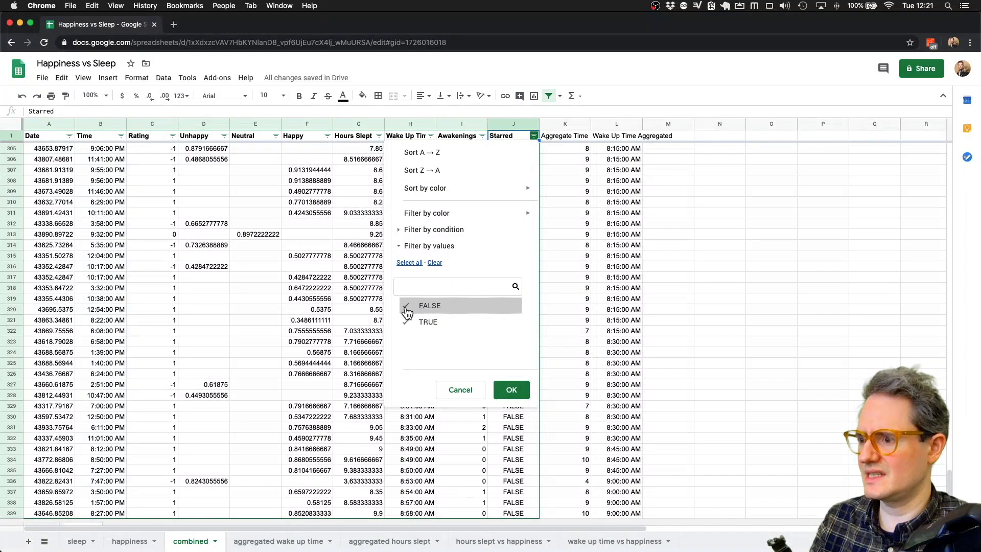
{"action": "left_click", "coordinate": [511, 388]}
{"action": "left_click", "coordinate": [515, 541]}
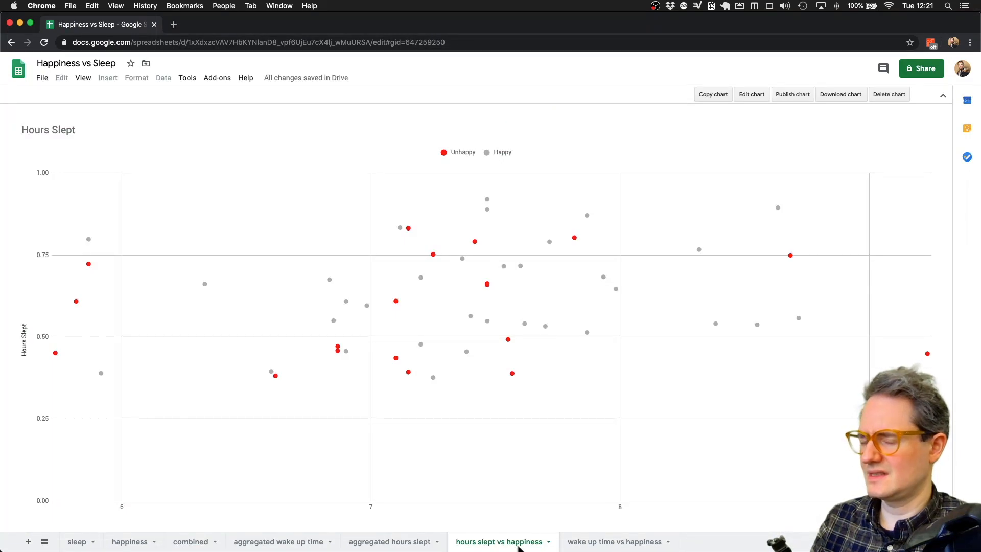
{"action": "left_click", "coordinate": [753, 95]}
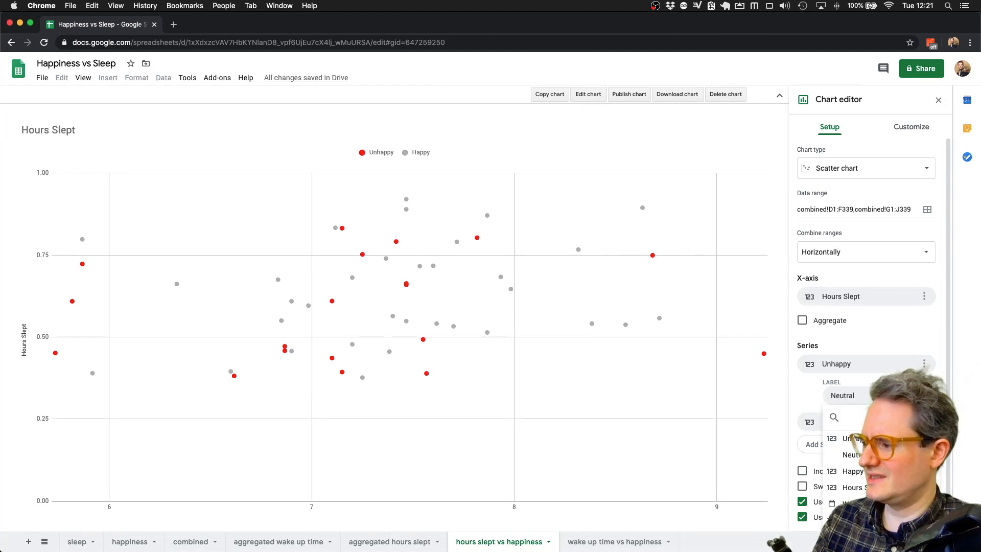
- Colour the Happy series green in the hours slept vs happiness scatter chart
{"action": "left_click", "coordinate": [504, 387]}
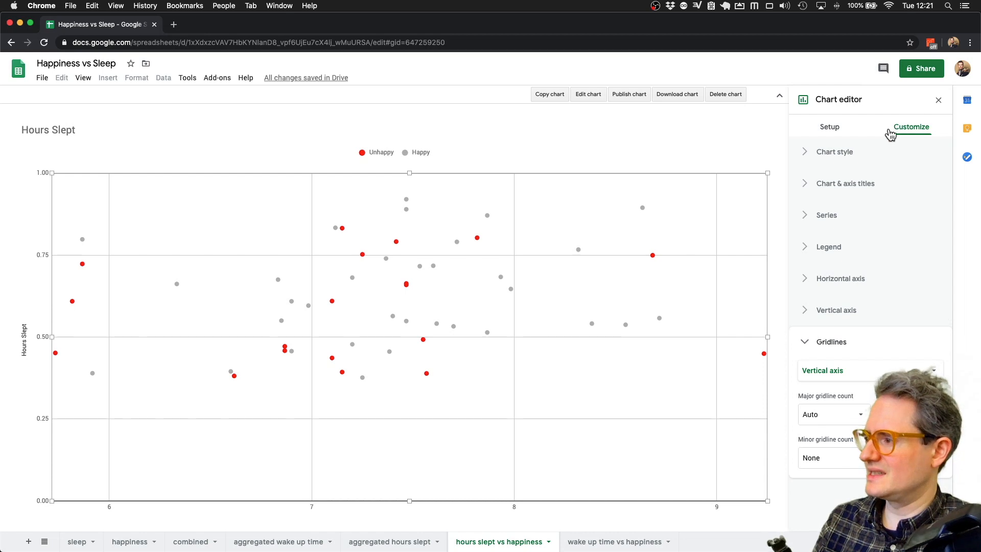
{"action": "left_click", "coordinate": [848, 132]}
{"action": "left_click", "coordinate": [881, 131]}
{"action": "left_click", "coordinate": [811, 225]}
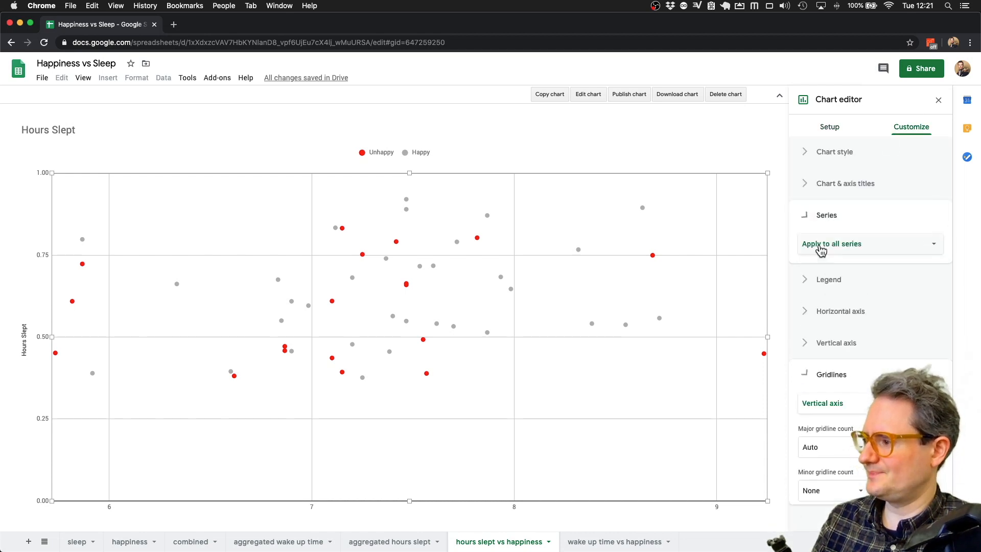
{"action": "left_click", "coordinate": [896, 249]}
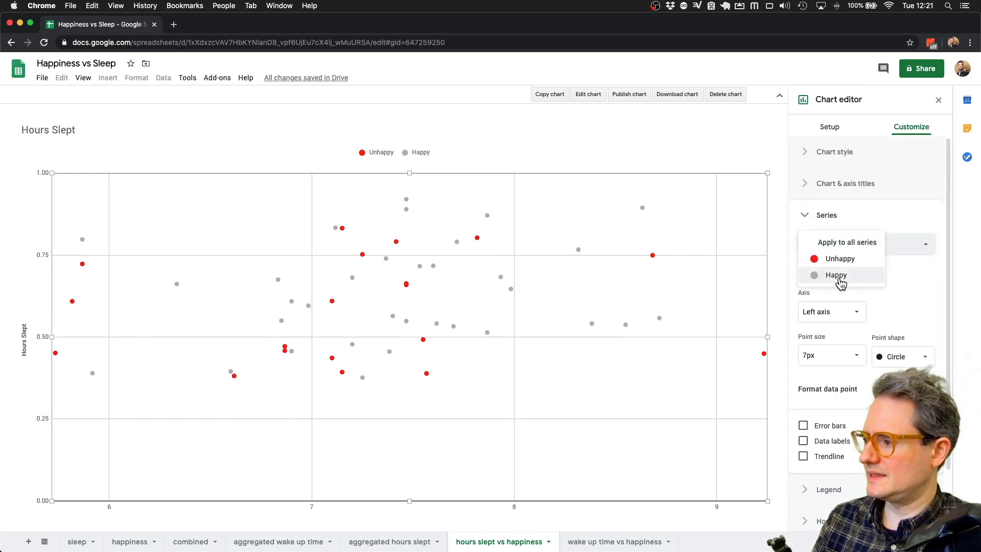
{"action": "left_click", "coordinate": [843, 277]}
{"action": "left_click", "coordinate": [823, 310]}
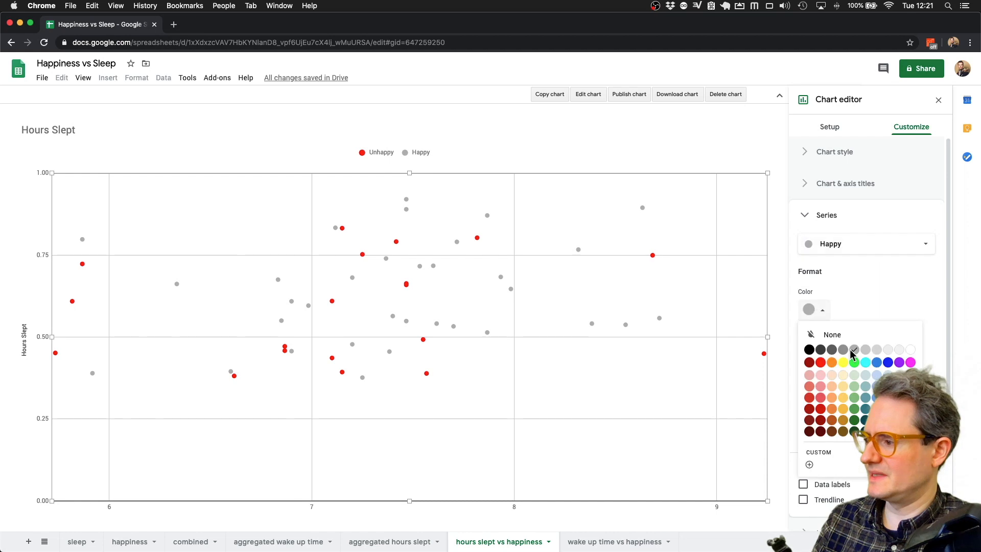
{"action": "left_click", "coordinate": [857, 419]}
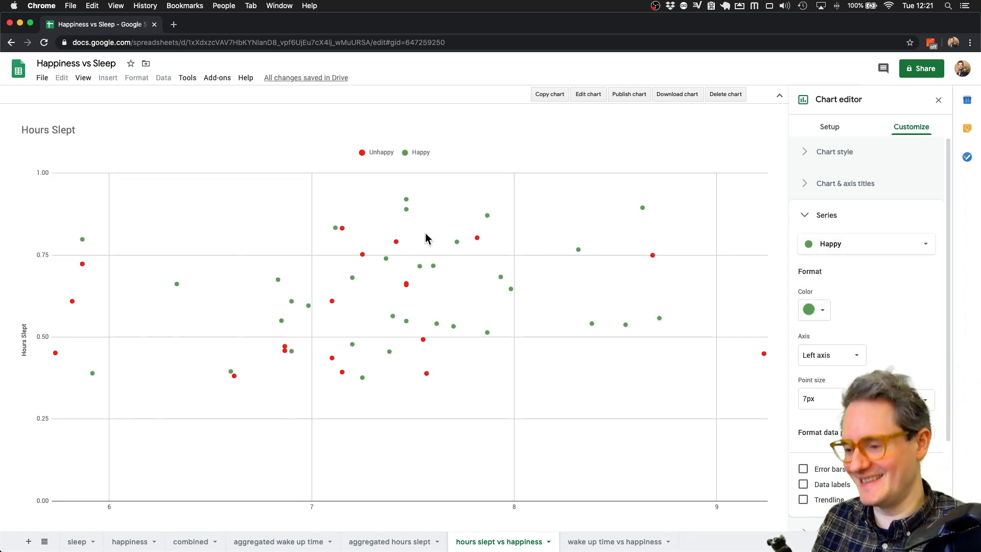
{"action": "left_click", "coordinate": [276, 541]}
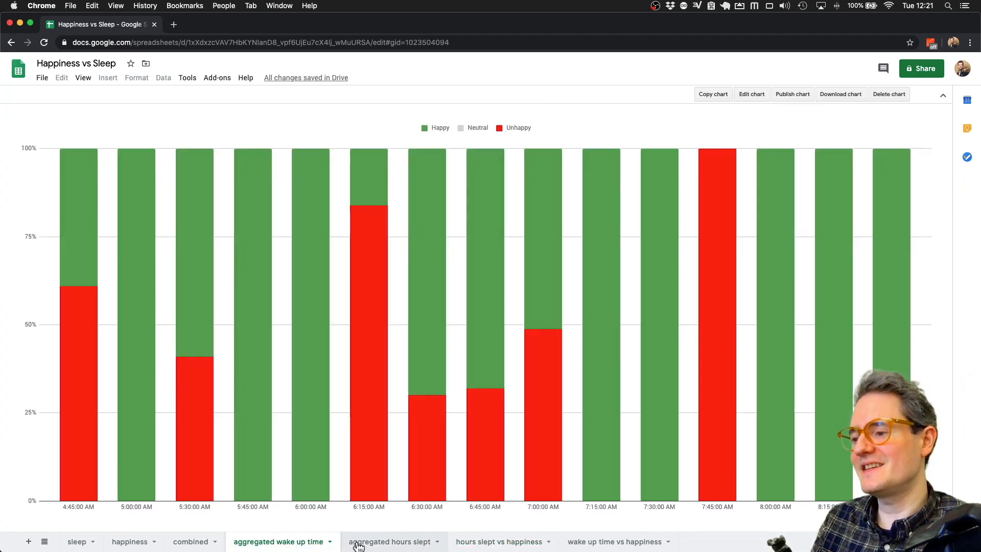
- Check the aggregated and scatter chart tabs, then return to combined and undo the last change
{"action": "left_click", "coordinate": [371, 541]}
{"action": "left_click", "coordinate": [532, 540]}
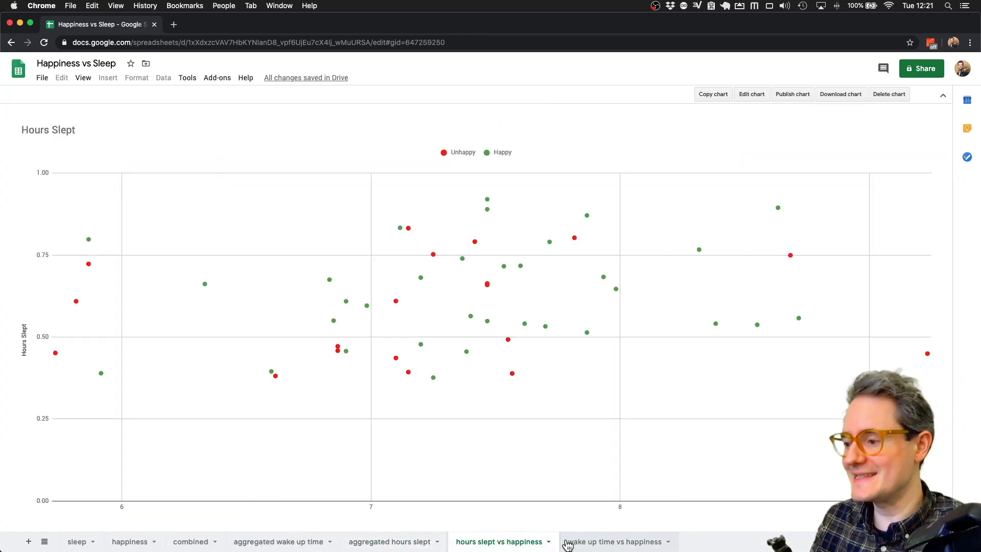
{"action": "left_click", "coordinate": [582, 542]}
{"action": "left_click", "coordinate": [494, 543]}
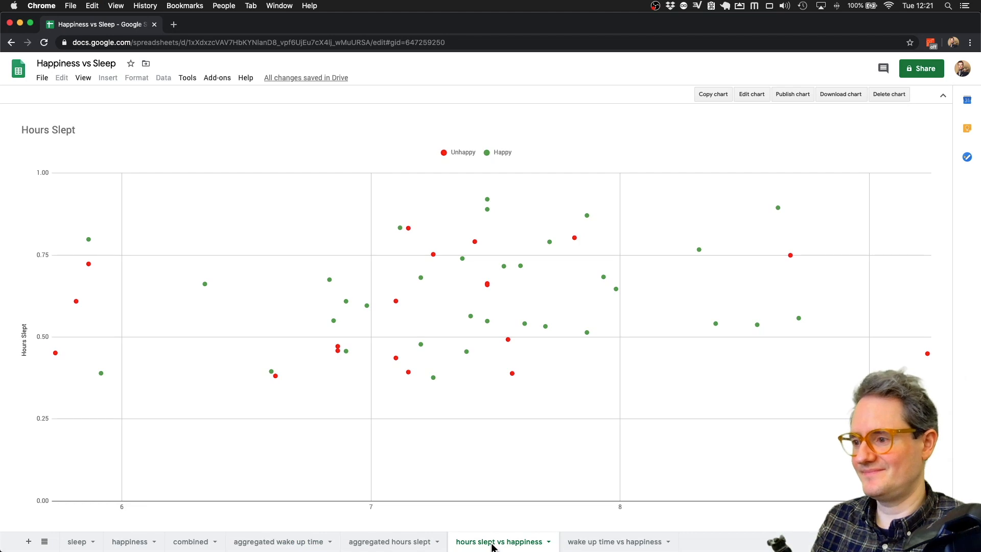
{"action": "left_click", "coordinate": [186, 542]}
{"action": "key", "text": "super+z"}
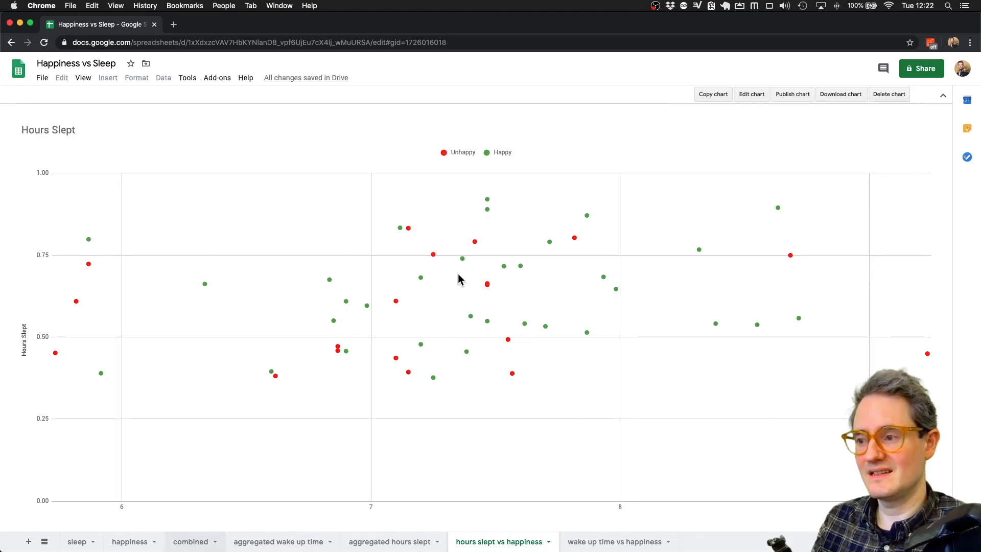
- Include FALSE rows in the Starred filter again and confirm both scatter charts show every point
{"action": "left_click", "coordinate": [534, 136]}
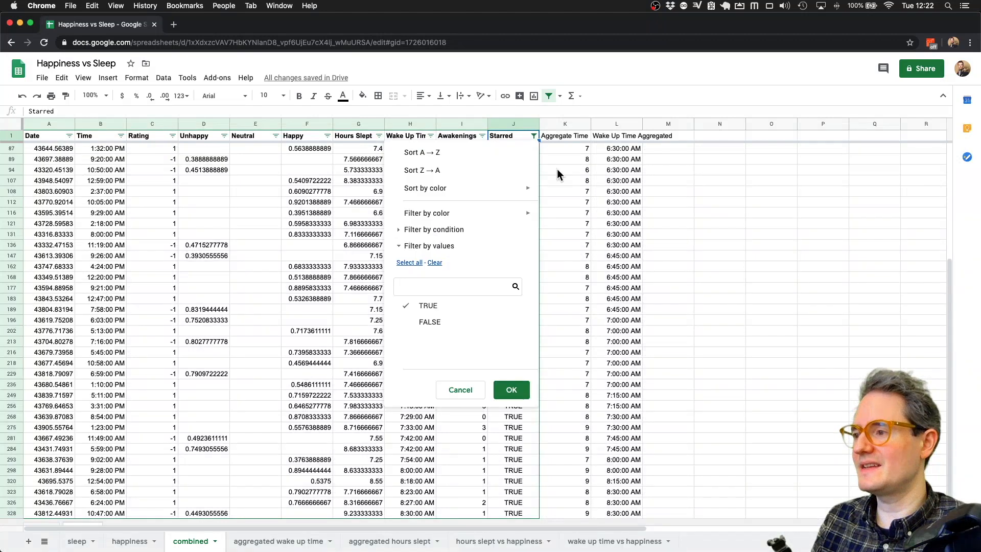
{"action": "left_click", "coordinate": [416, 320]}
{"action": "left_click", "coordinate": [511, 390]}
{"action": "left_click", "coordinate": [499, 543]}
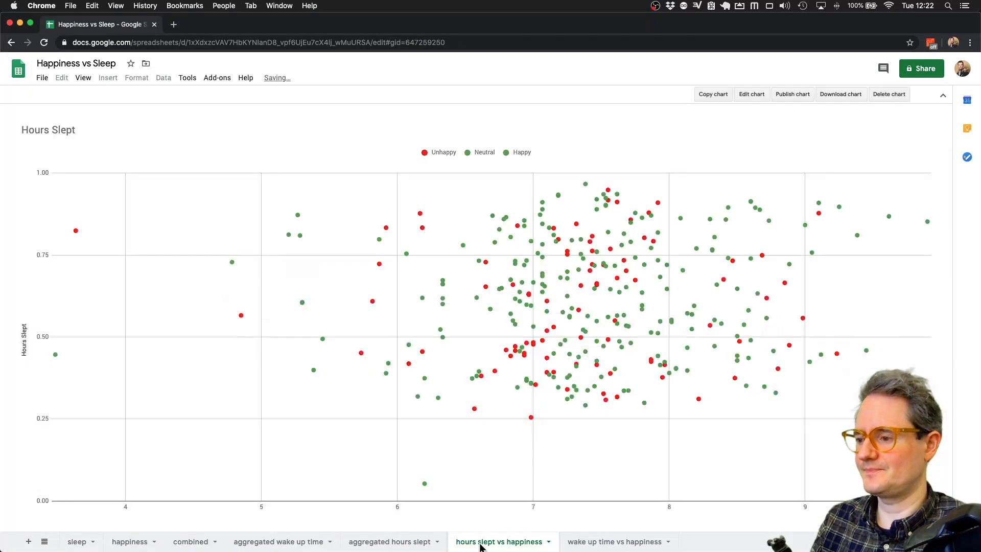
{"action": "left_click", "coordinate": [629, 542]}
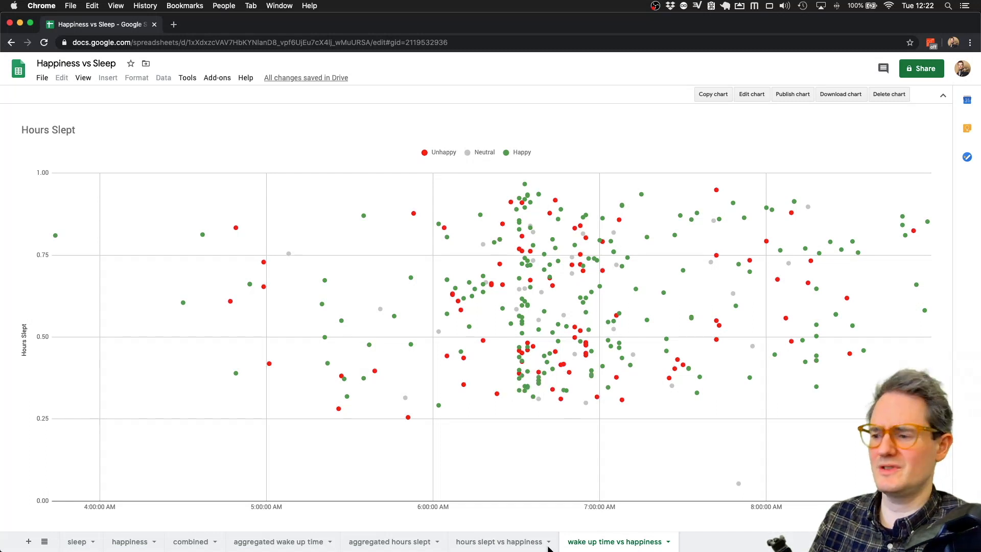
{"action": "left_click", "coordinate": [490, 545]}
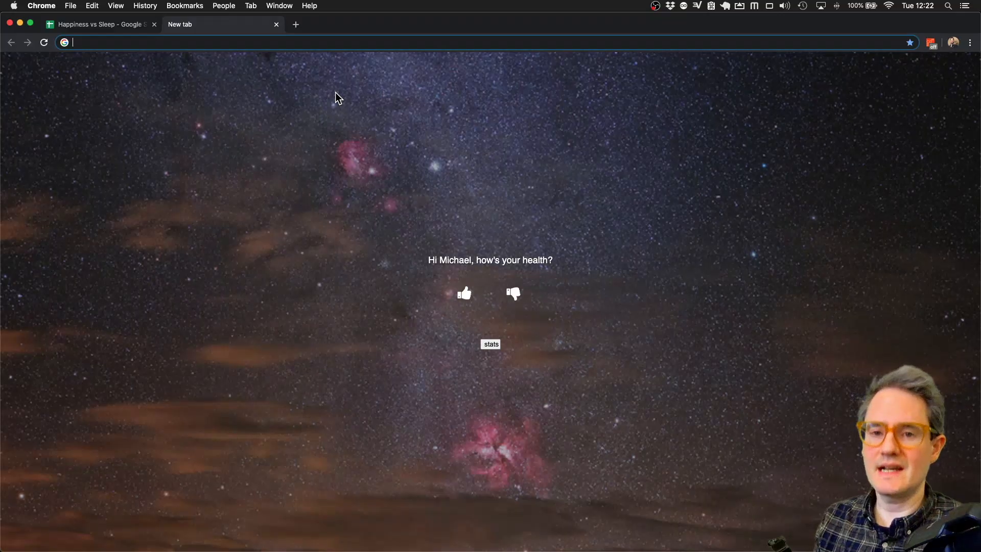
- Load goodtohear.co.uk/free and open the free Tracking Happiness PDF
{"action": "type", "text": "goodtohear.co.uk/f"}
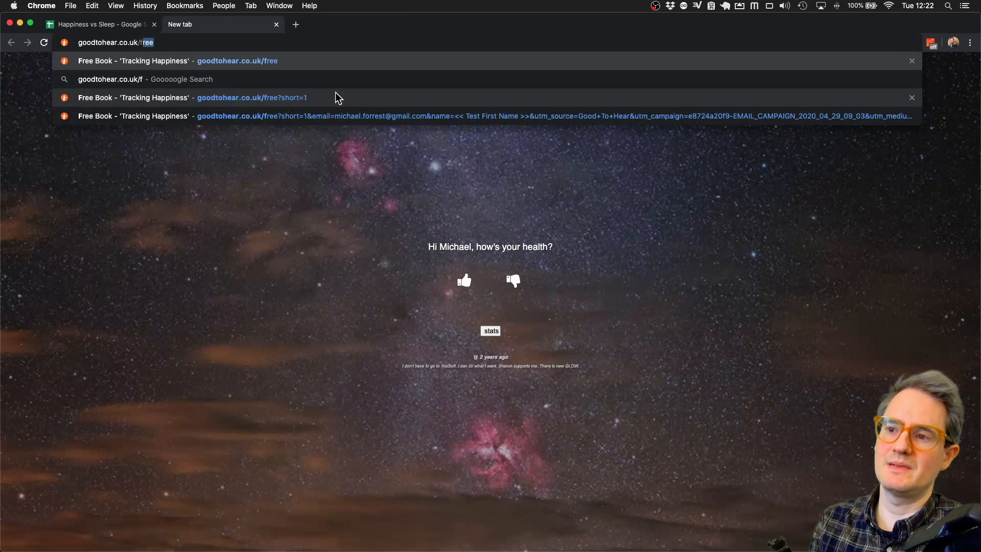
{"action": "key", "text": "Return"}
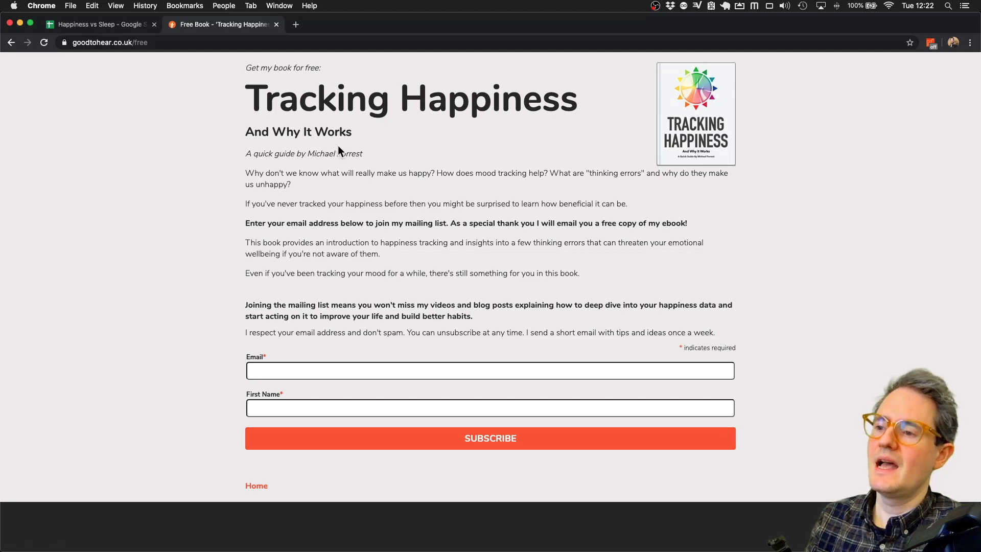
{"action": "left_click_drag", "start_coordinate": [245, 70], "coordinate": [590, 333]}
{"action": "left_click", "coordinate": [588, 330]}
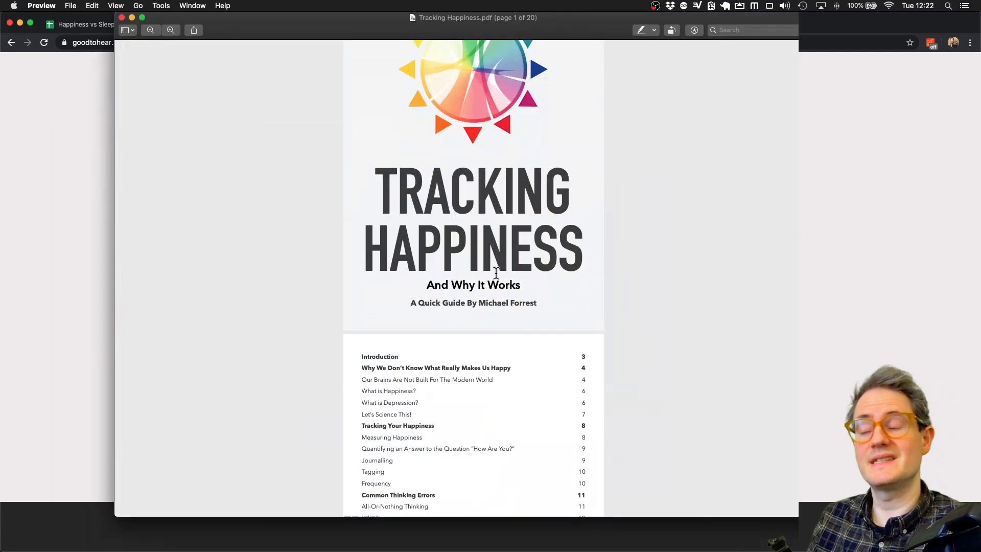
- Zoom in on the Tracking Happiness PDF and make the Preview window narrower
{"action": "scroll", "coordinate": [496, 274], "scroll_direction": "up", "scroll_amount": 2}
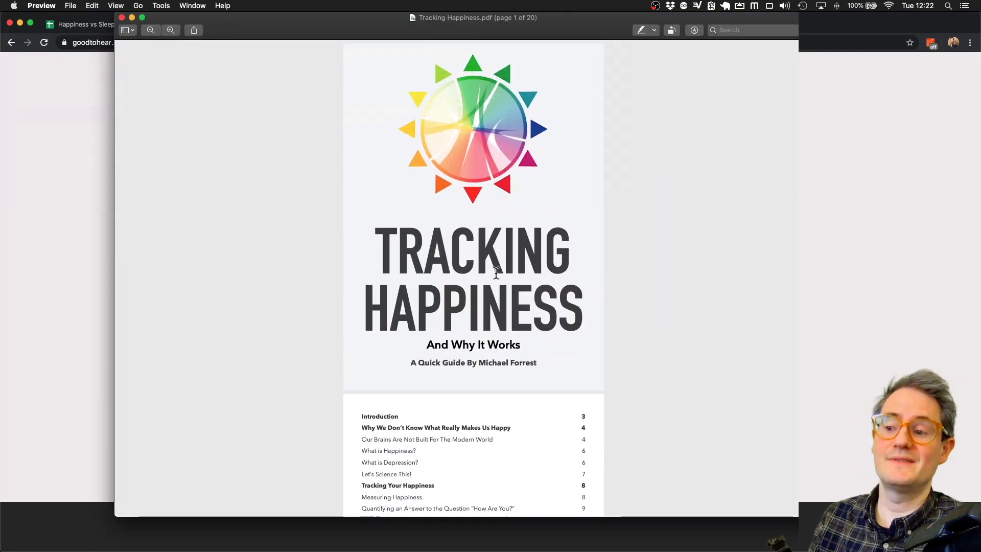
{"action": "key", "text": "super+plus"}
{"action": "scroll", "coordinate": [496, 273], "scroll_direction": "up", "scroll_amount": 3}
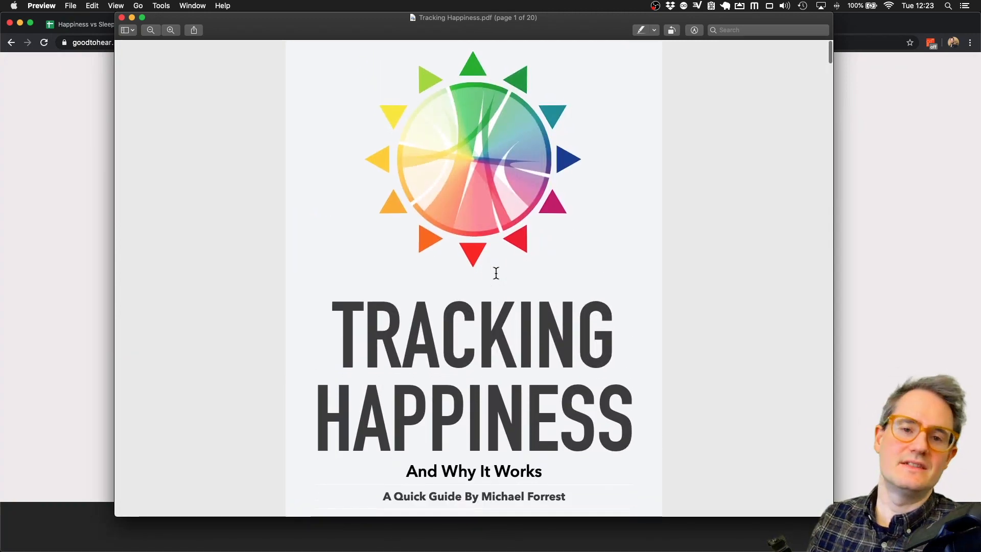
{"action": "left_click_drag", "start_coordinate": [836, 345], "coordinate": [513, 341]}
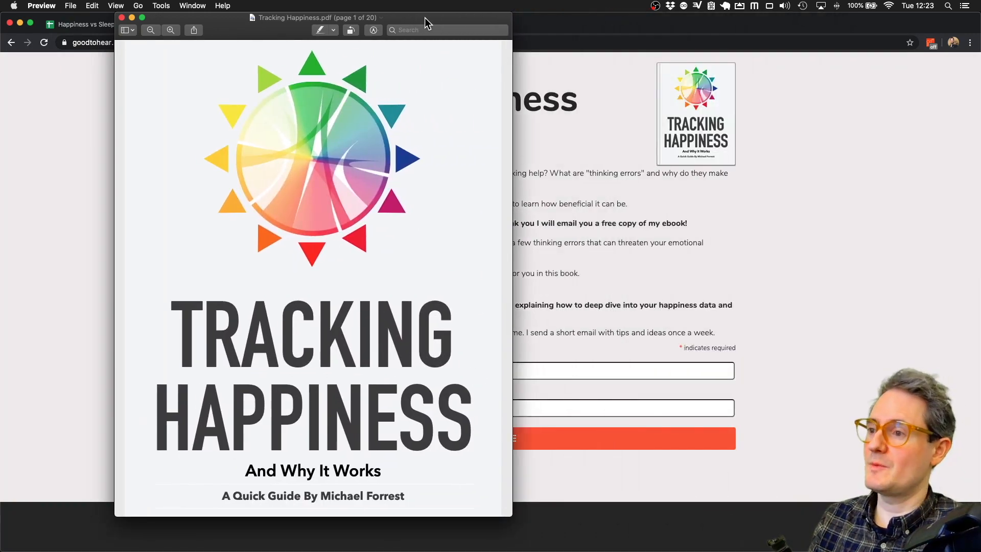
{"action": "left_click_drag", "start_coordinate": [428, 20], "coordinate": [473, 6]}
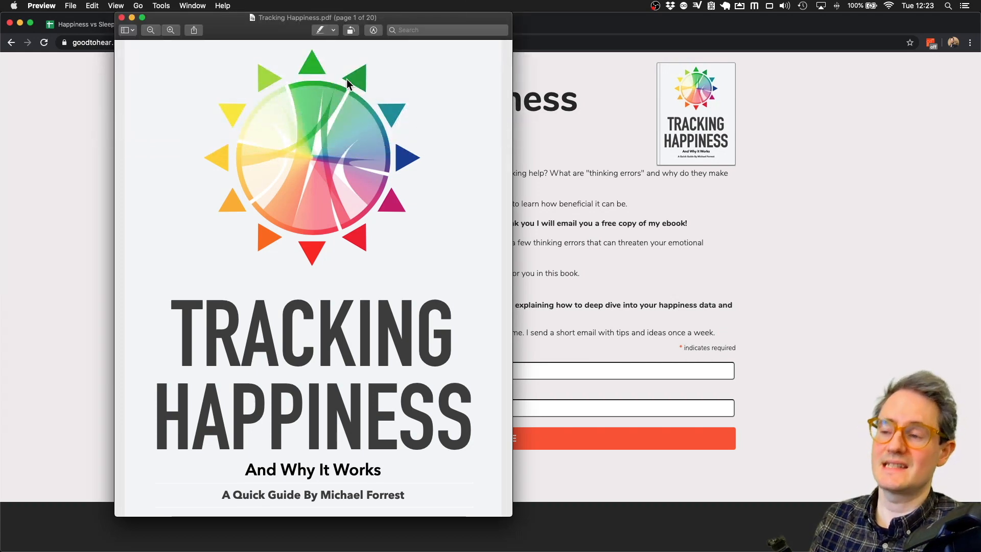
- Scroll through the PDF's contents, then leave Preview and return to the browser
{"action": "scroll", "coordinate": [381, 302], "scroll_direction": "down", "scroll_amount": 5}
{"action": "scroll", "coordinate": [382, 303], "scroll_direction": "down", "scroll_amount": 6}
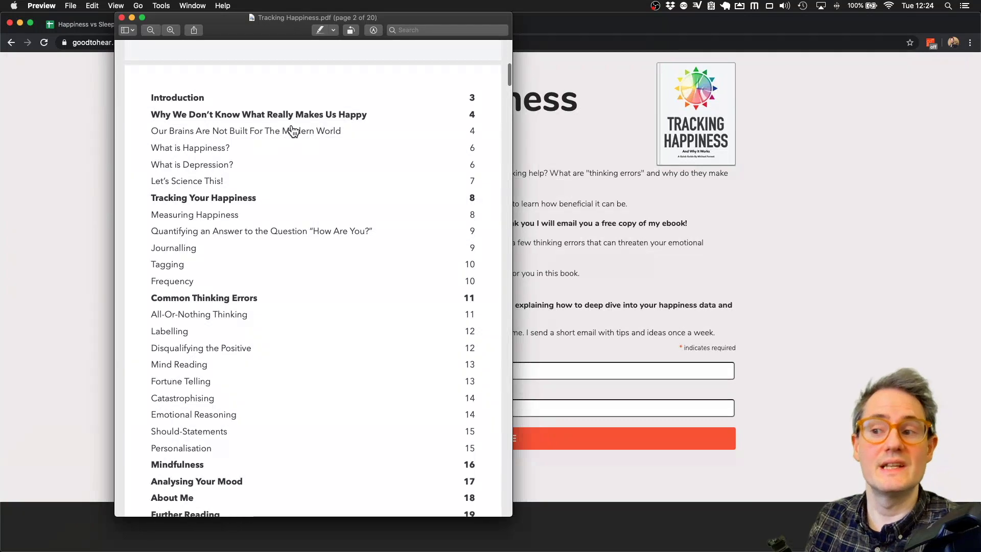
{"action": "scroll", "coordinate": [368, 190], "scroll_direction": "down", "scroll_amount": 2}
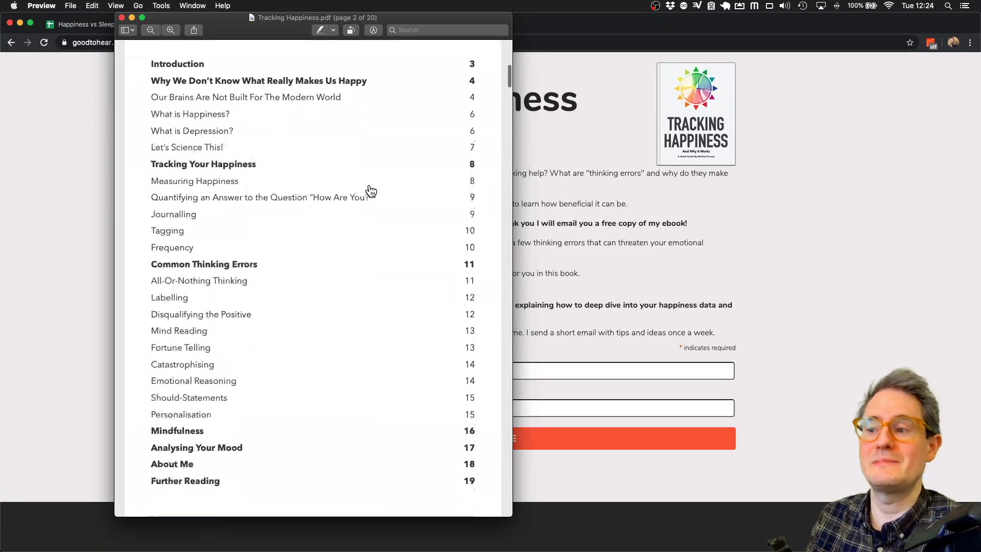
{"action": "scroll", "coordinate": [375, 200], "scroll_direction": "down", "scroll_amount": 4}
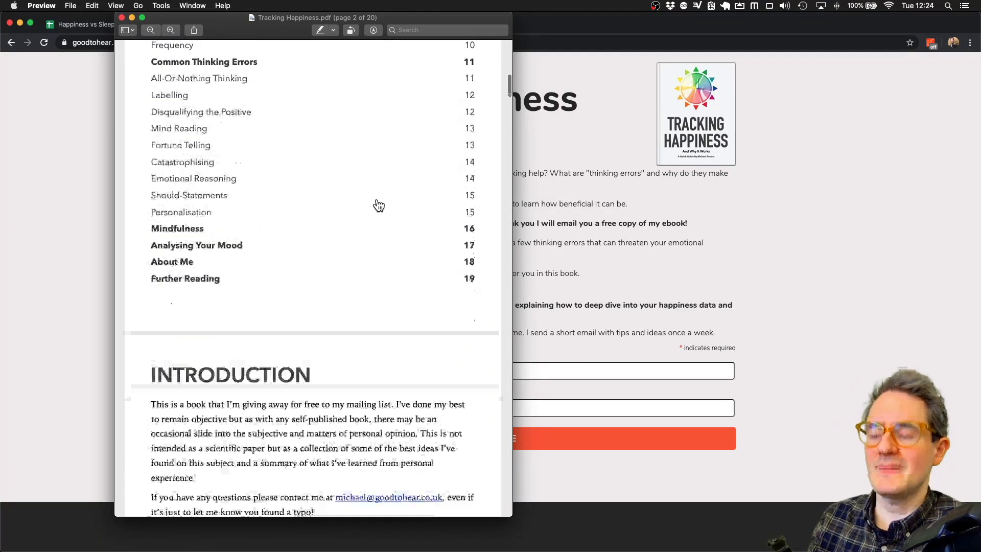
{"action": "scroll", "coordinate": [377, 201], "scroll_direction": "up", "scroll_amount": 5}
{"action": "scroll", "coordinate": [379, 206], "scroll_direction": "down", "scroll_amount": 10}
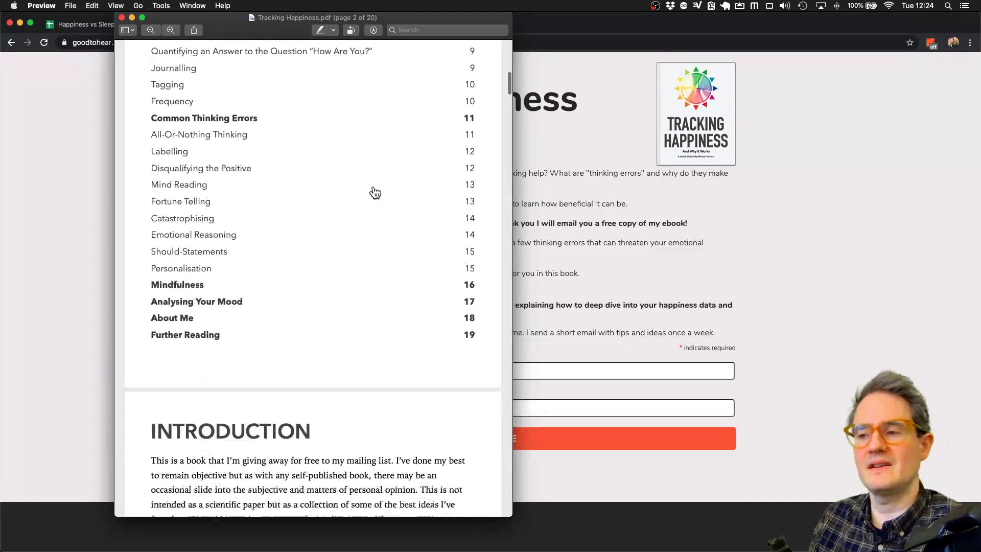
{"action": "scroll", "coordinate": [376, 193], "scroll_direction": "down", "scroll_amount": 15}
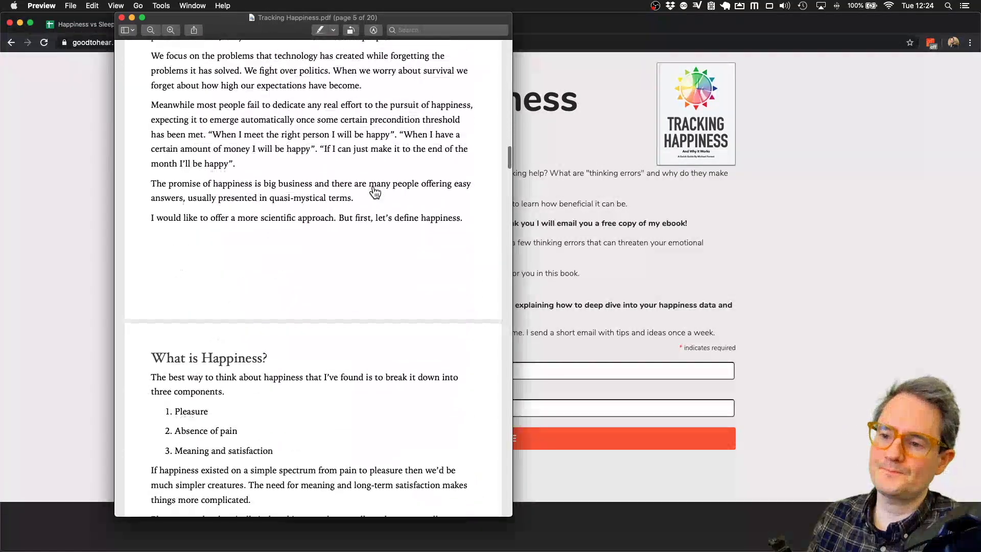
{"action": "scroll", "coordinate": [375, 193], "scroll_direction": "up", "scroll_amount": 3}
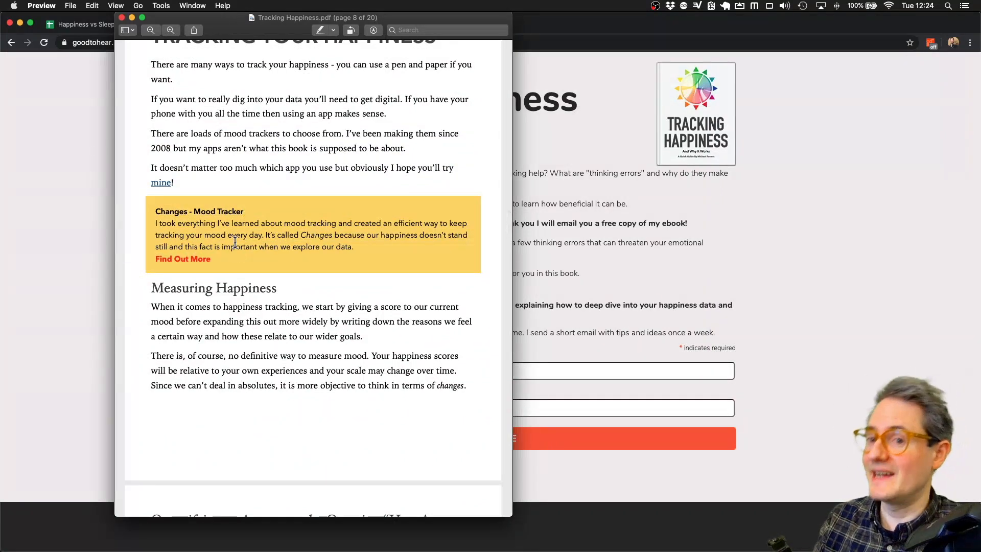
{"action": "scroll", "coordinate": [292, 243], "scroll_direction": "down", "scroll_amount": 3}
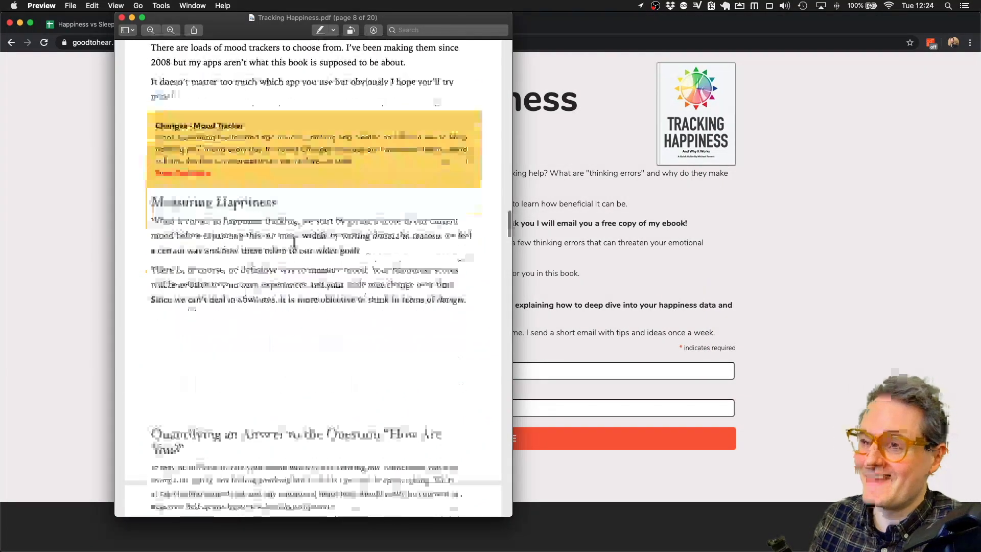
{"action": "scroll", "coordinate": [298, 243], "scroll_direction": "down", "scroll_amount": 6}
{"action": "key", "text": "super+Tab"}
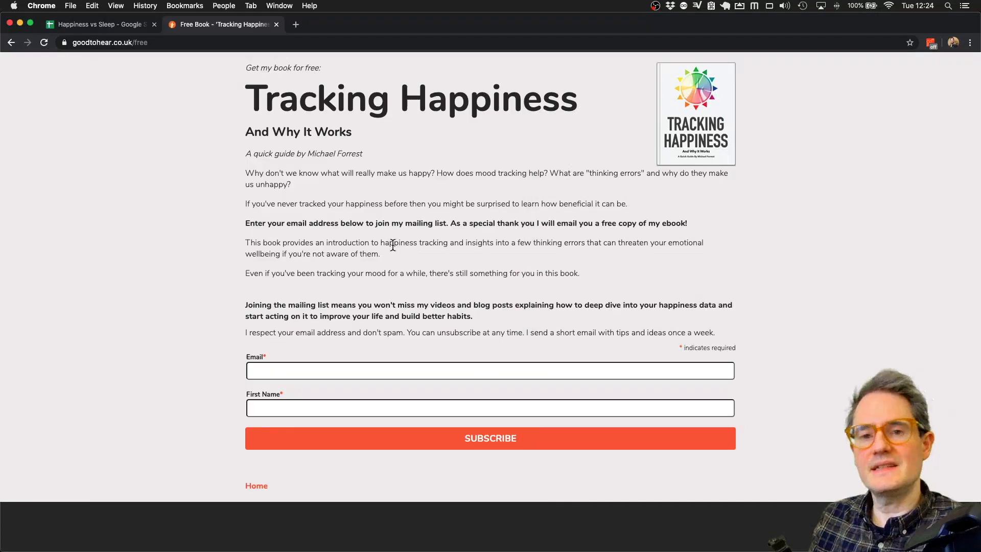
- Narrow and centre the browser window, then show the Happiness vs Sleep combined data sheet
{"action": "left_click_drag", "start_coordinate": [978, 317], "coordinate": [593, 320]}
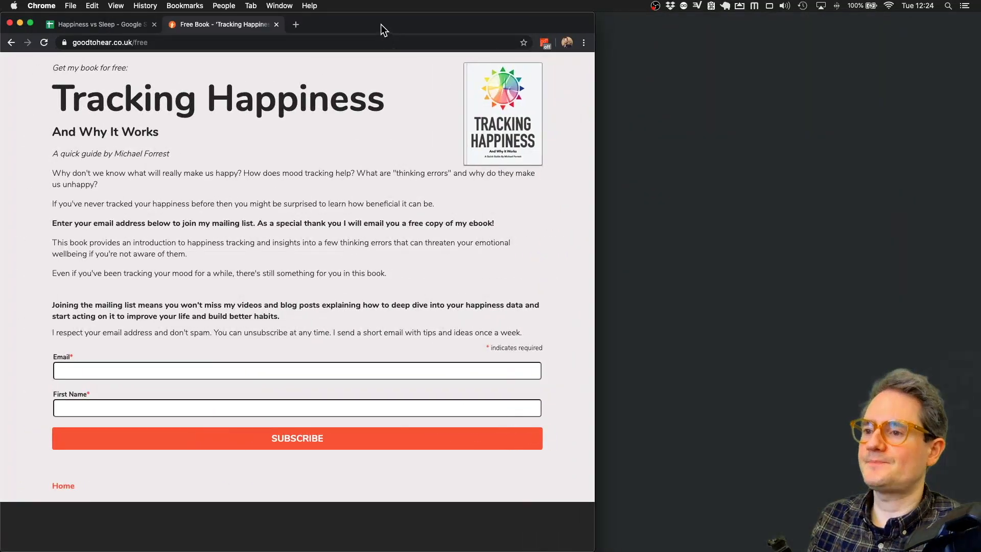
{"action": "left_click_drag", "start_coordinate": [382, 24], "coordinate": [557, 14]}
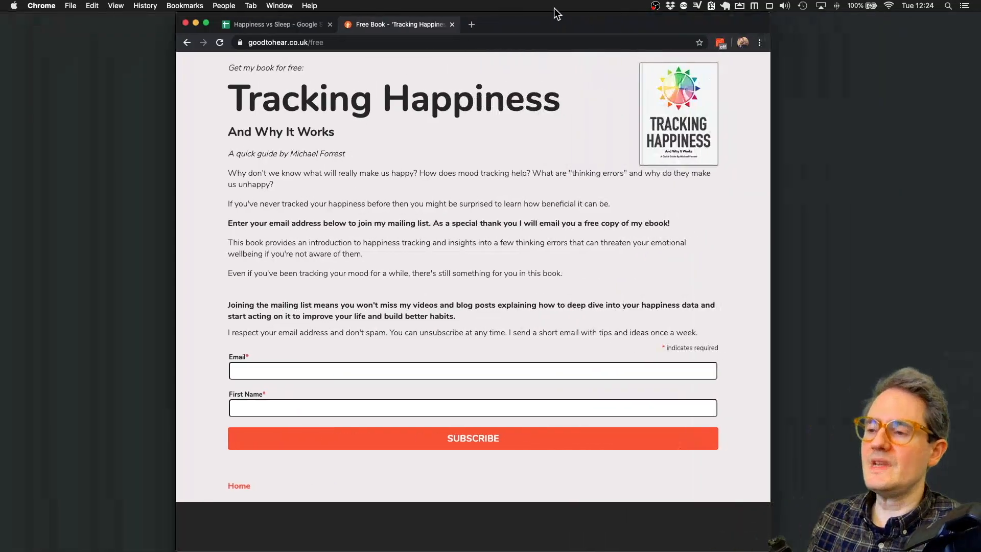
{"action": "left_click", "coordinate": [276, 24]}
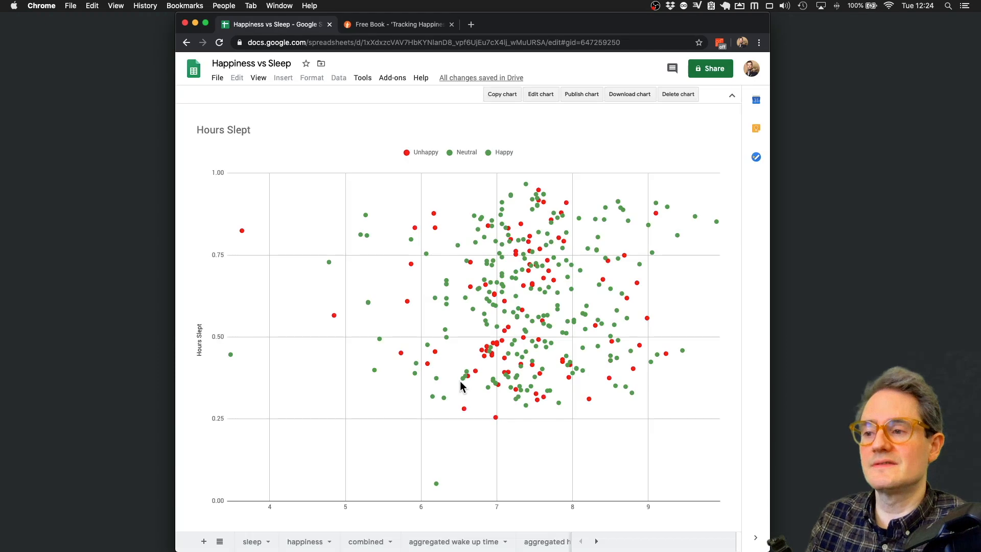
{"action": "left_click", "coordinate": [373, 542]}
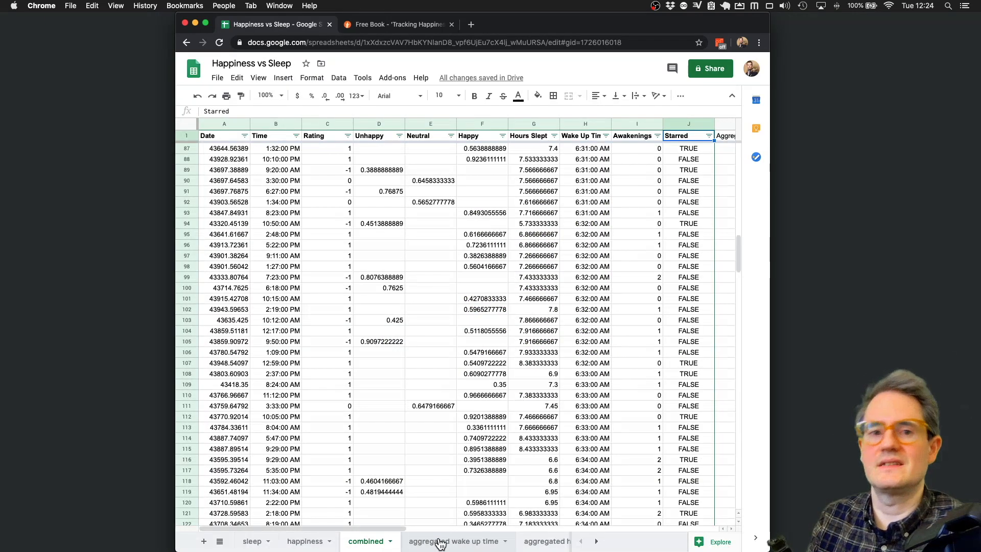